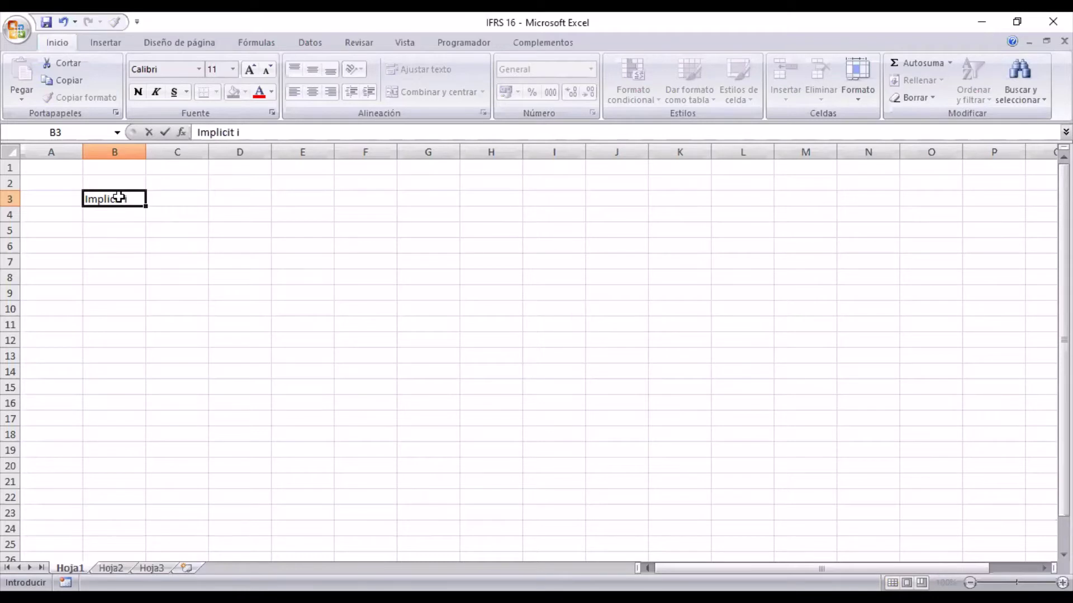
# Step: Complete the label "Implicit discount rate" in B3 and widen column B to fit the text
pyautogui.write('discount rate')
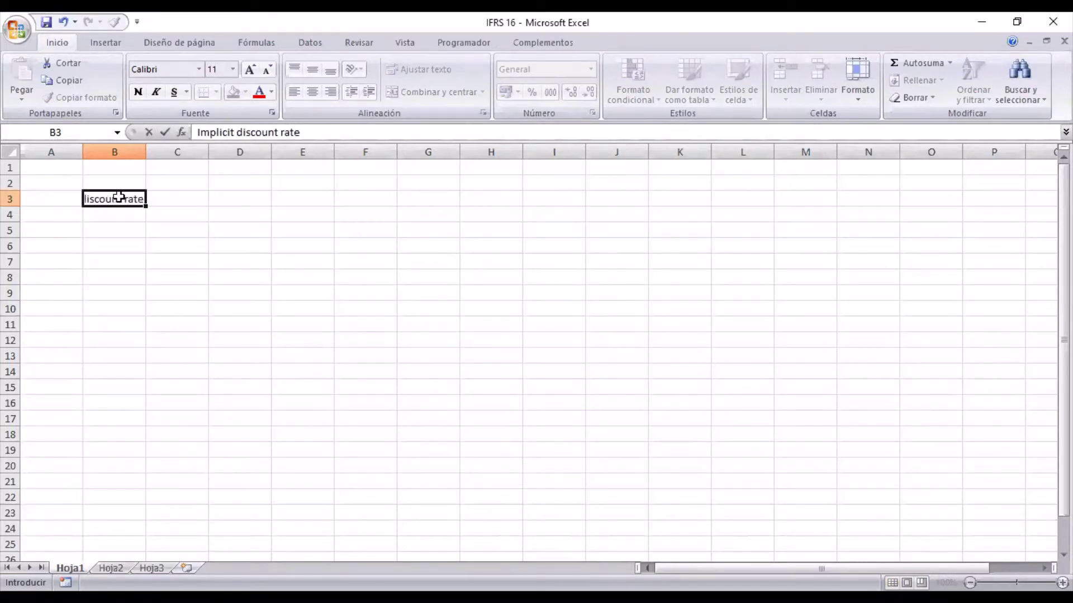
pyautogui.press('Return')
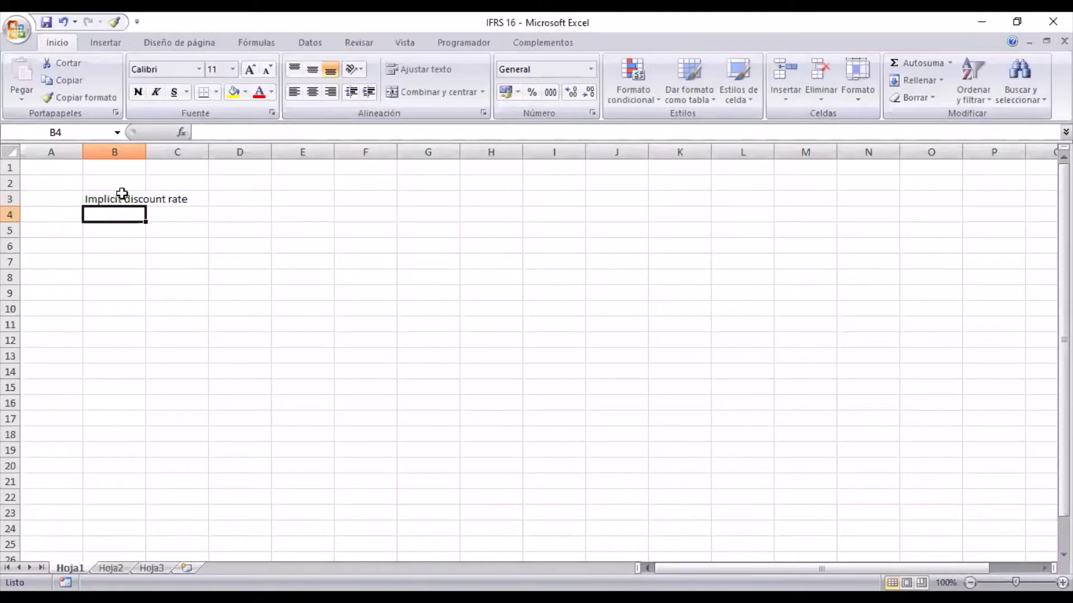
pyautogui.moveTo(144, 149); pyautogui.dragTo(201, 151)
# Step: Enter 0.05 in C3 as the implicit discount rate
pyautogui.click(230, 202)
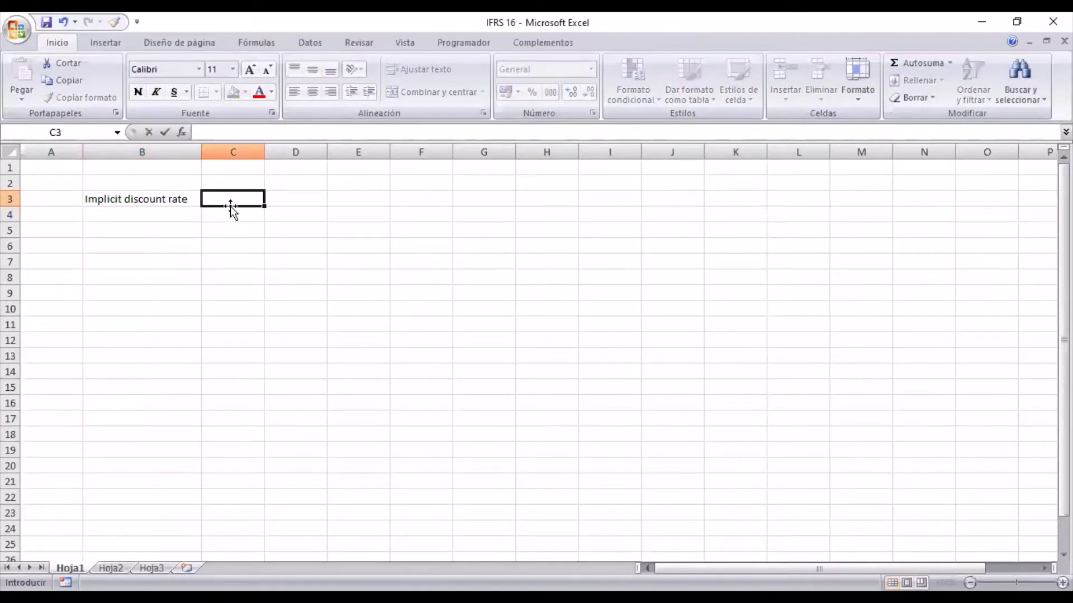
pyautogui.write(',')
pyautogui.press('BackSpace')
pyautogui.write('.05')
pyautogui.press('Return')
# Step: Add an "Escalation factor" label in B4 with the value 0.03 in C4
pyautogui.press('Left')
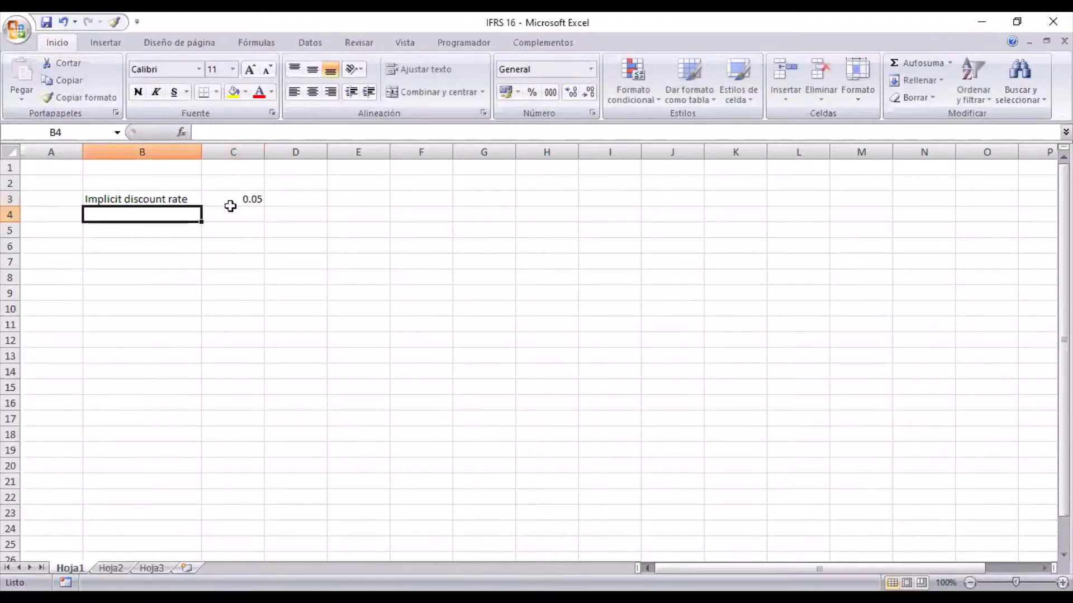
pyautogui.write('Escal')
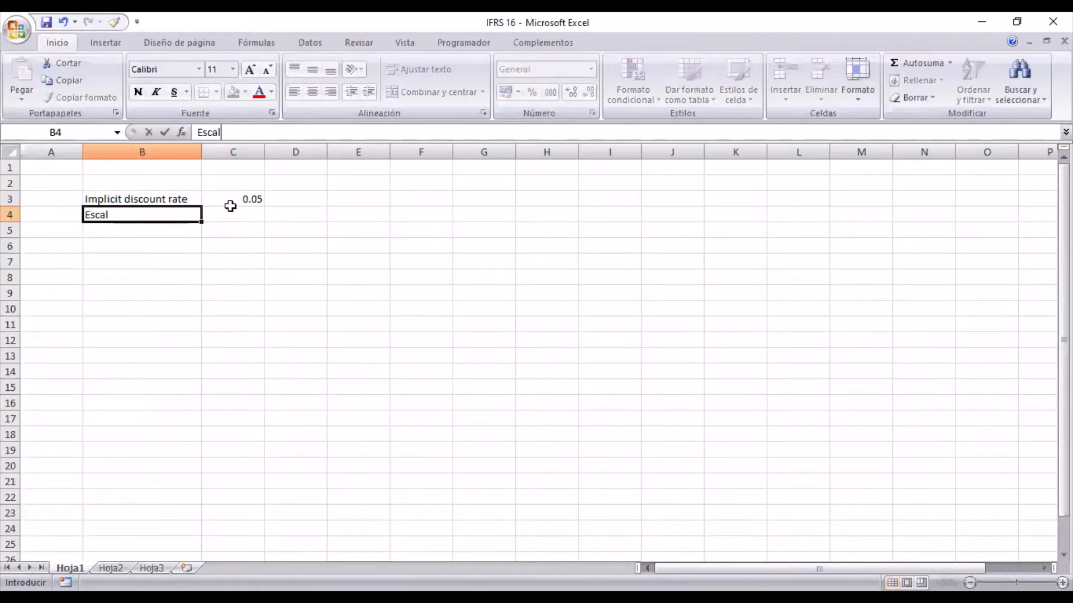
pyautogui.write('ation factor')
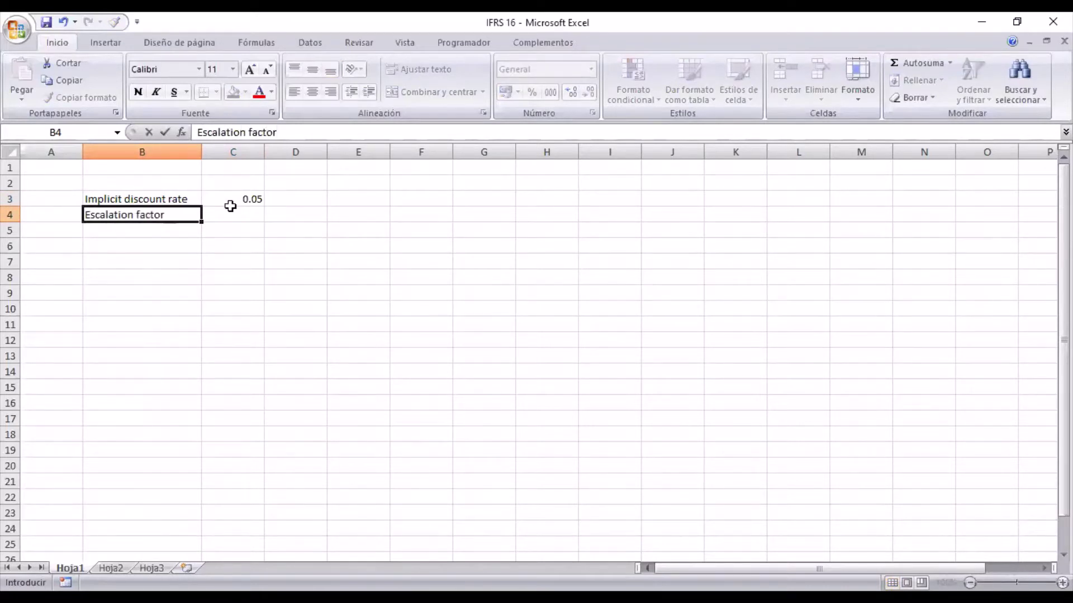
pyautogui.press('Return')
pyautogui.click(230, 208)
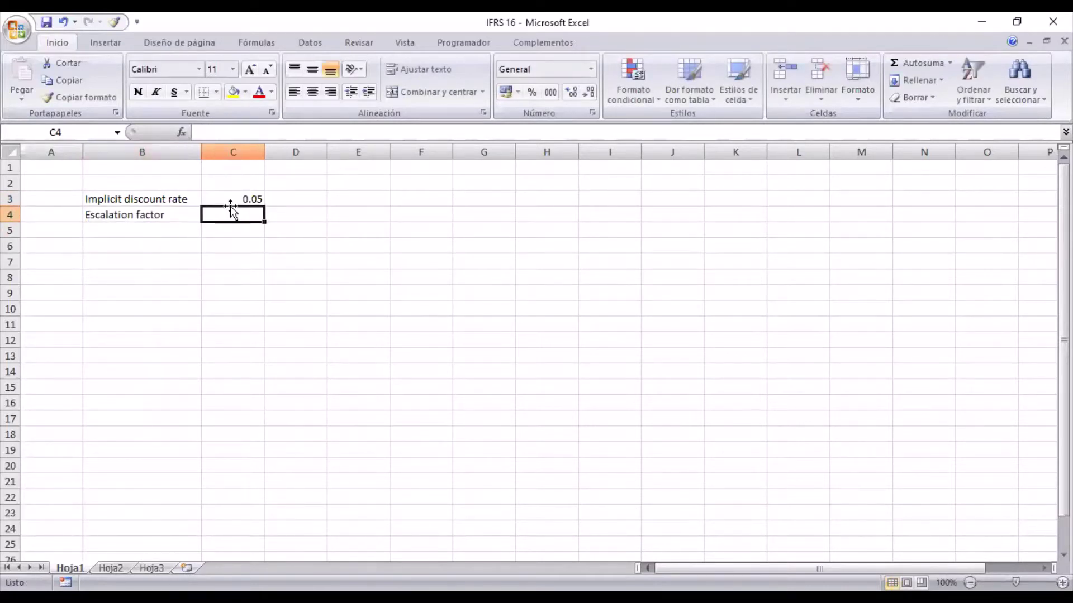
pyautogui.write('0.03')
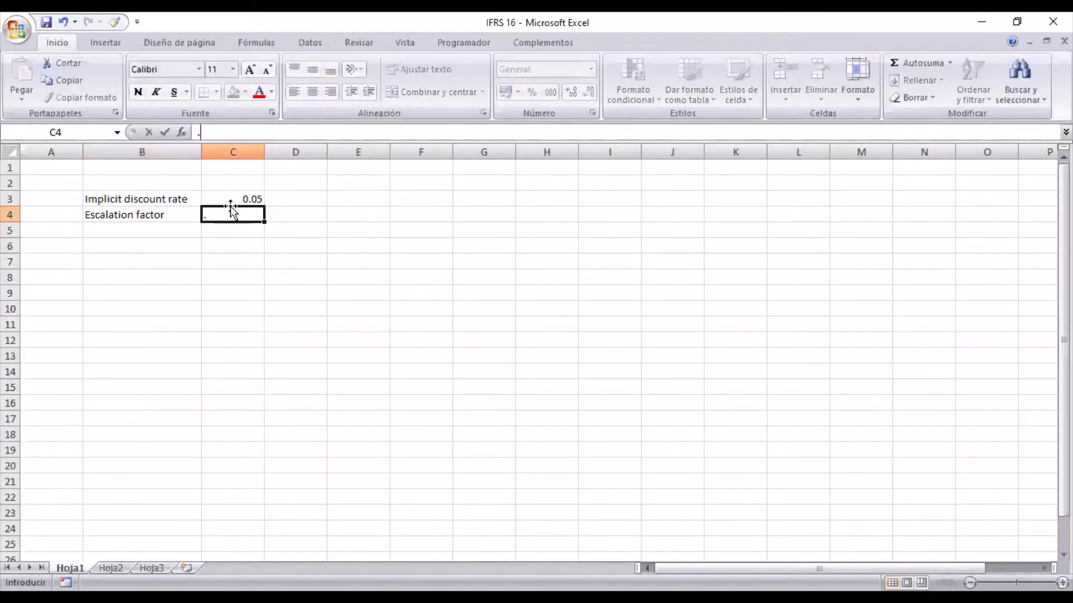
pyautogui.press('Return')
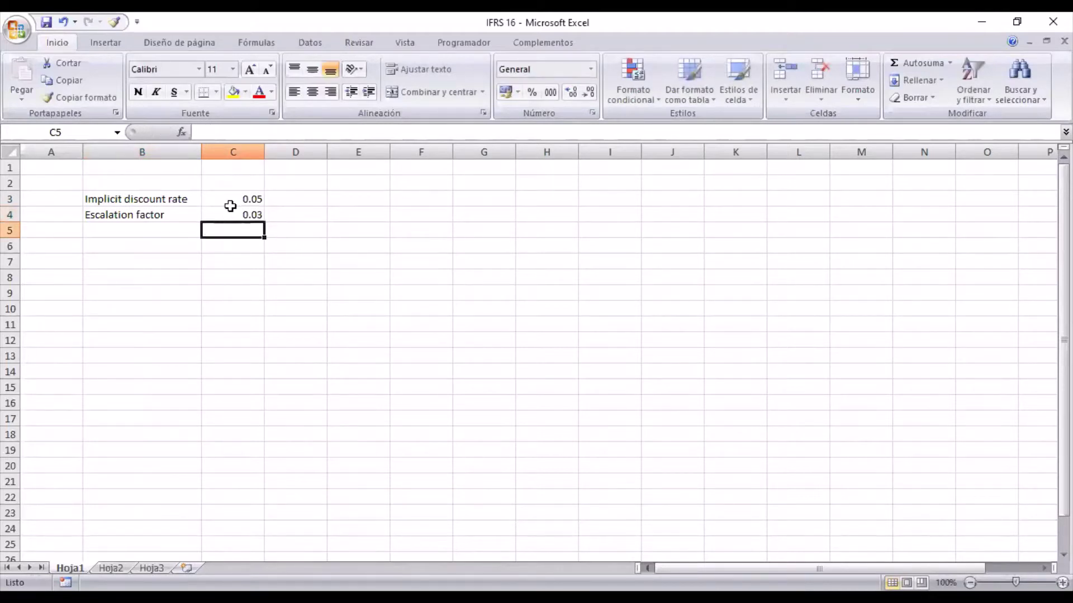
# Step: Add a "Term" label in B5 with the value 7 in C5
pyautogui.press('Left')
pyautogui.write('Term')
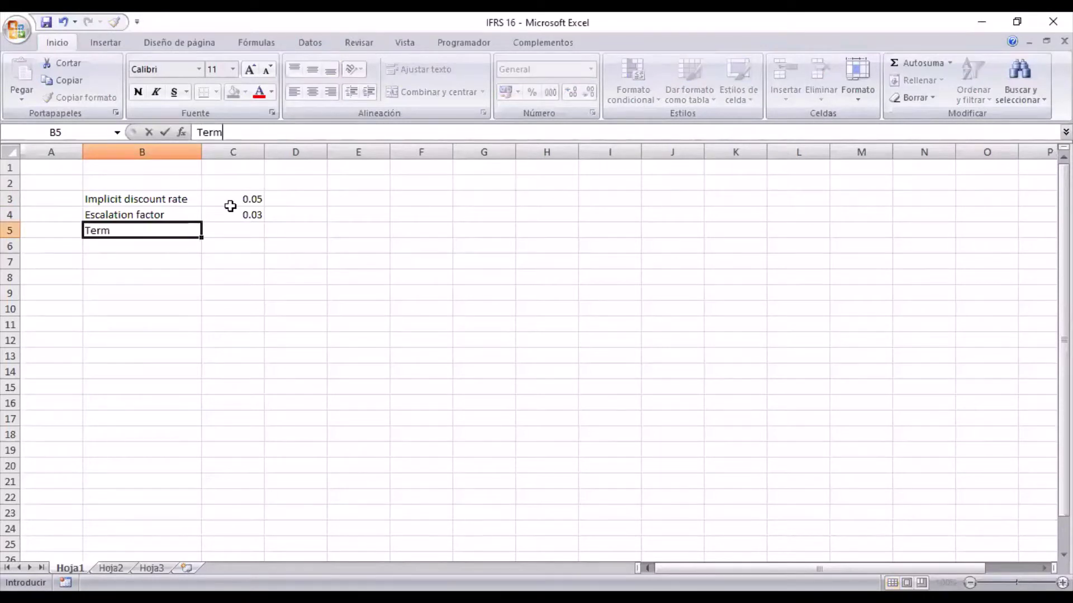
pyautogui.press('Return')
pyautogui.press('Up')
pyautogui.press('Right')
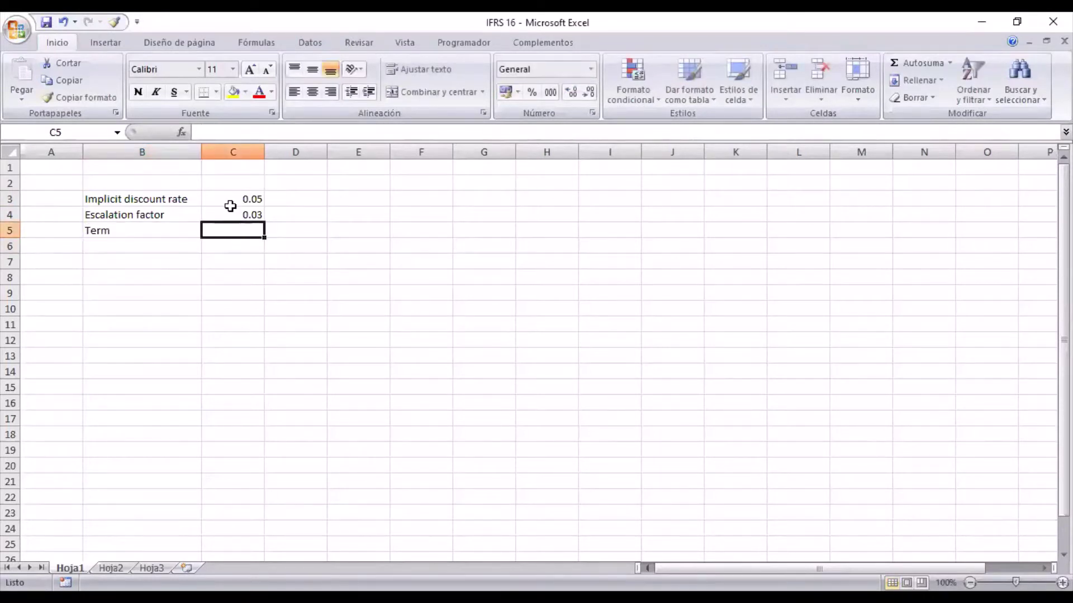
pyautogui.write('7')
pyautogui.press('Return')
# Step: Add a "Rental payment" label in B6 with the value 6000 in C6
pyautogui.press('Left')
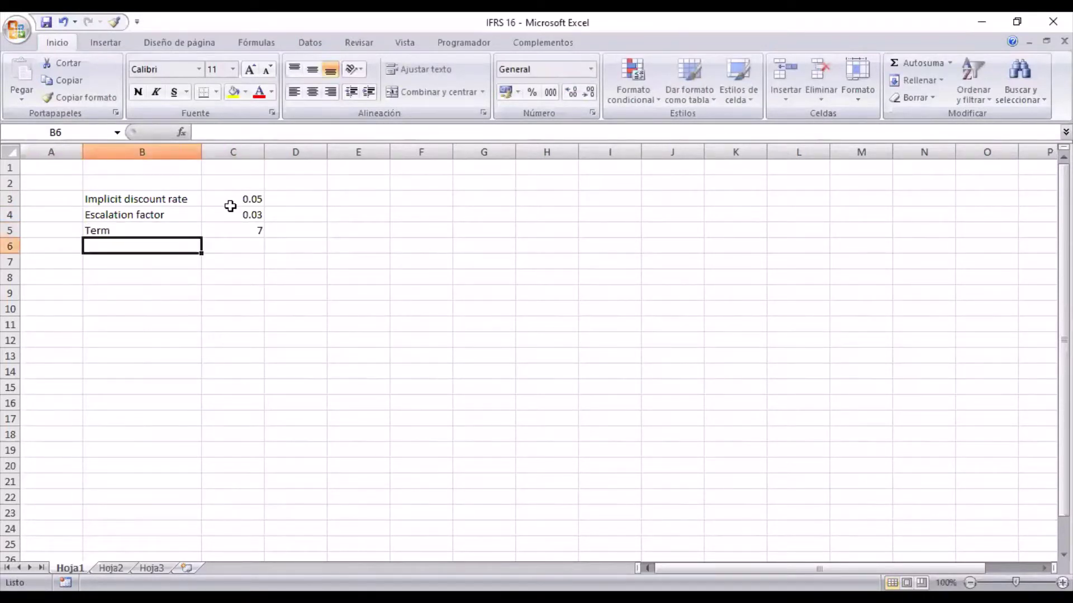
pyautogui.write('Re')
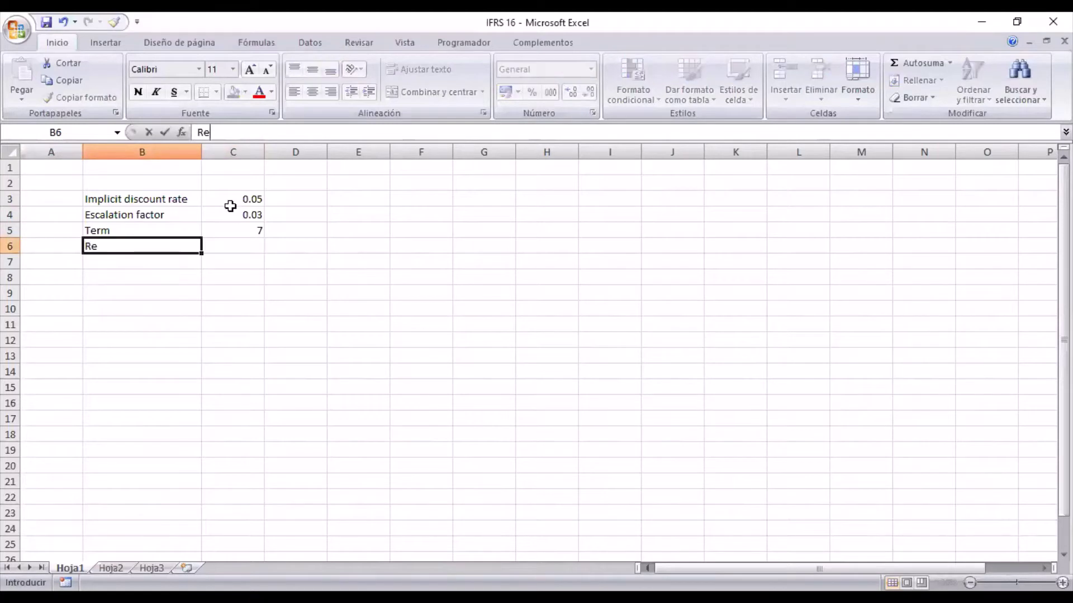
pyautogui.write('ntal payment')
pyautogui.press('Return')
pyautogui.press('Up')
pyautogui.press('Right')
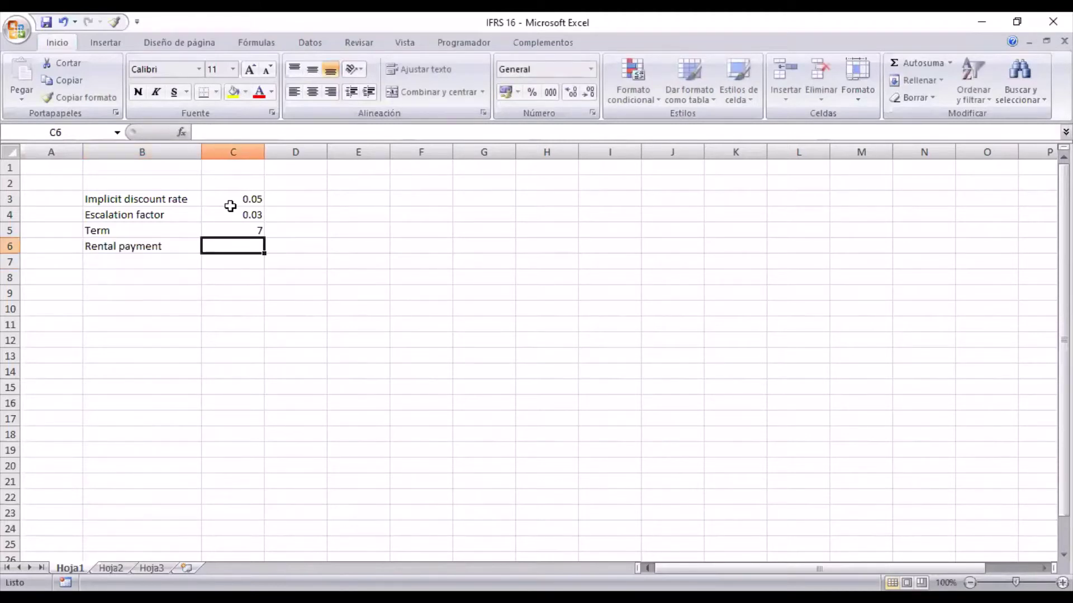
pyautogui.write('6000')
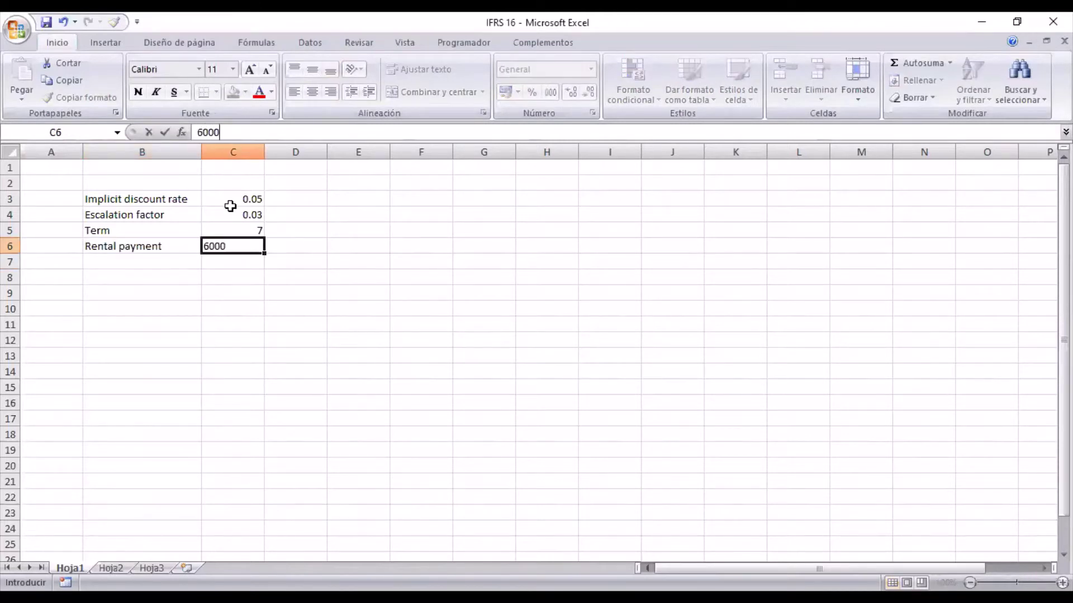
pyautogui.press('Return')
pyautogui.press('Up')
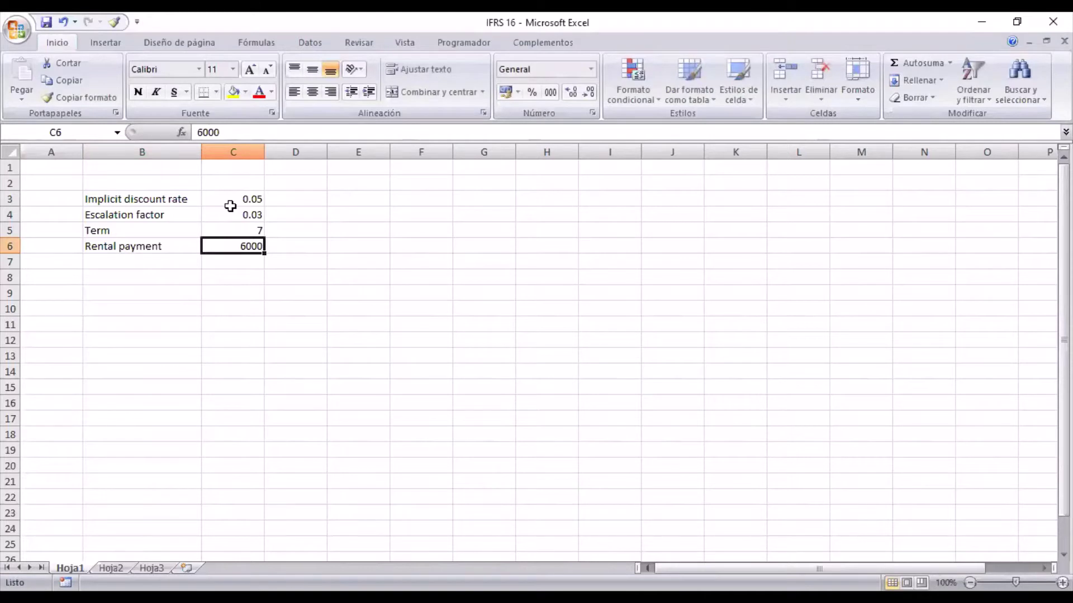
# Step: Narrow columns E through I to thin spacer columns of equal width
pyautogui.press('Down')
pyautogui.press('Down')
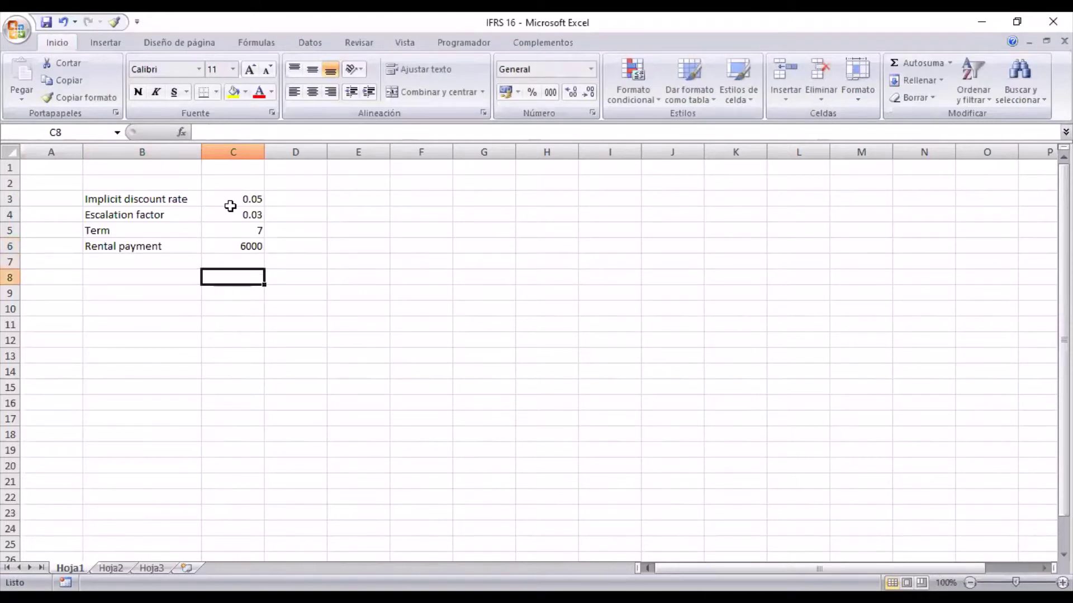
pyautogui.press('Left')
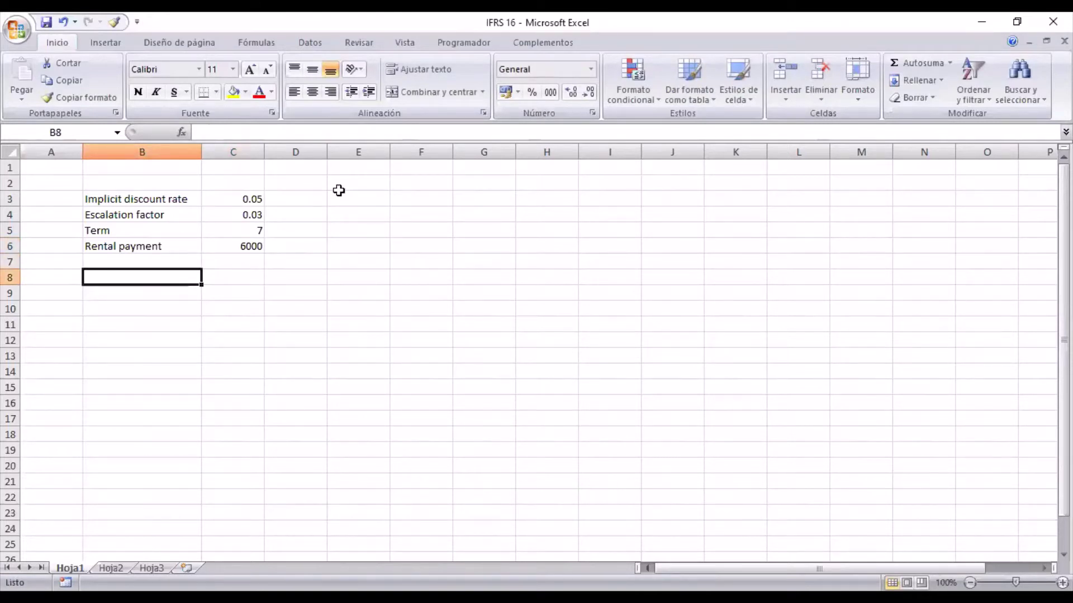
pyautogui.click(364, 148)
pyautogui.moveTo(363, 149); pyautogui.dragTo(594, 150)
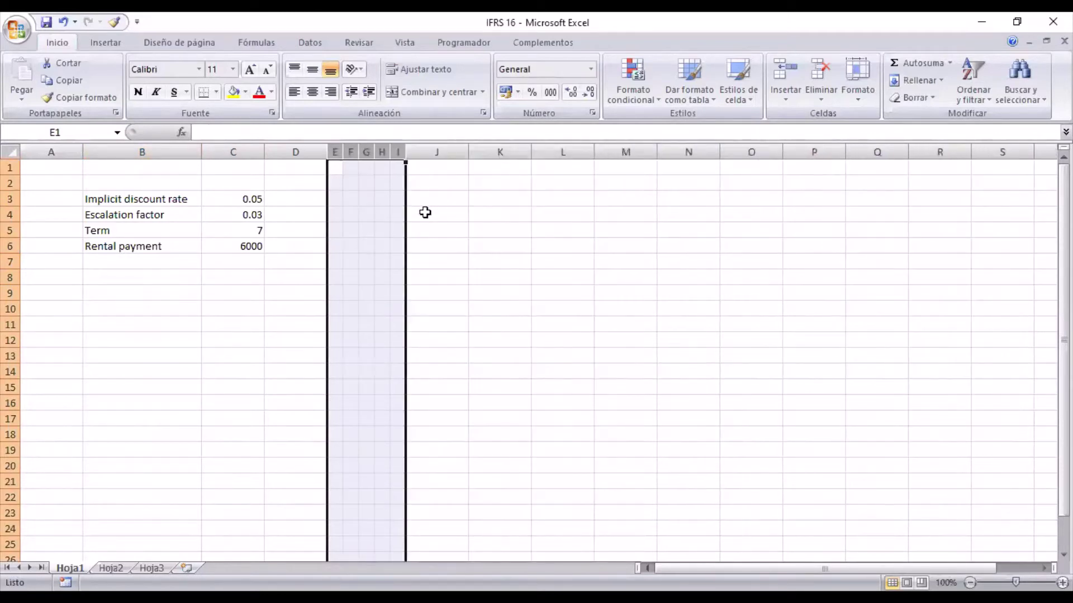
# Step: Label B8 "Period" and enter 0 in J8 as the starting period of the timeline
pyautogui.click(154, 280)
pyautogui.write('Period')
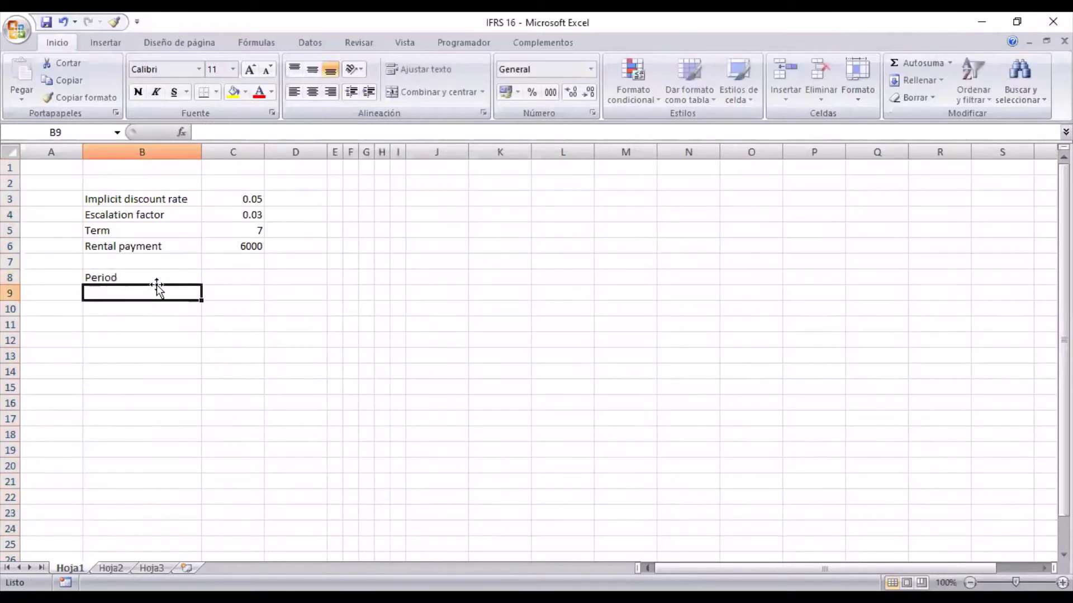
pyautogui.press('Right')
pyautogui.press('Right')
pyautogui.press('Right')
pyautogui.press('Right')
pyautogui.press('Right')
pyautogui.press('Right')
pyautogui.press('Right')
pyautogui.press('Right')
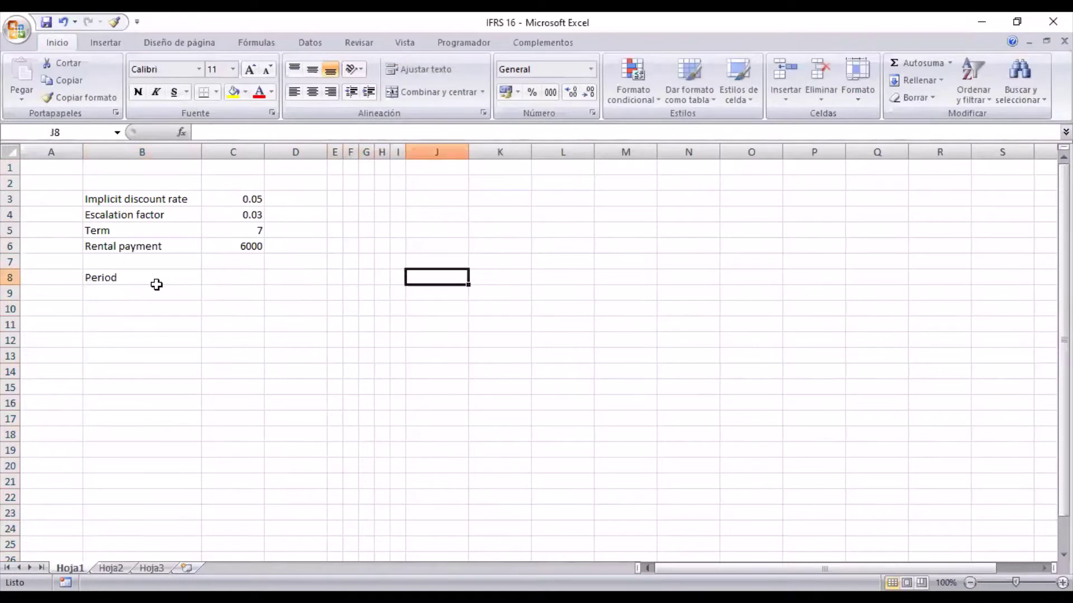
pyautogui.write('0')
pyautogui.press('Right')
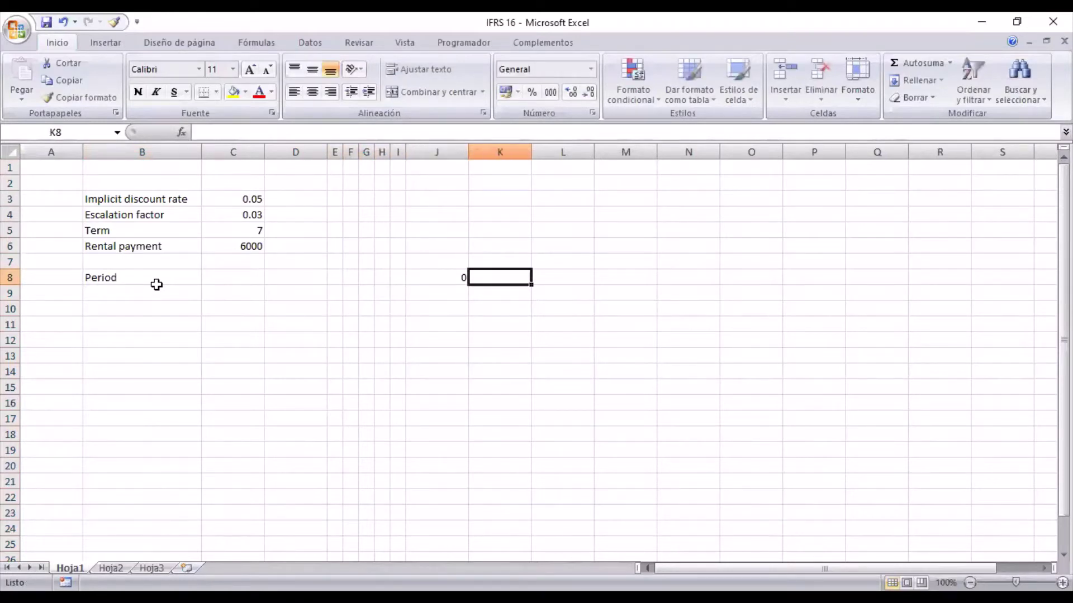
# Step: Enter the formula +J8+1 in K8 and copy it across the Period row through S8
pyautogui.write('+')
pyautogui.press('Left')
pyautogui.write('+1')
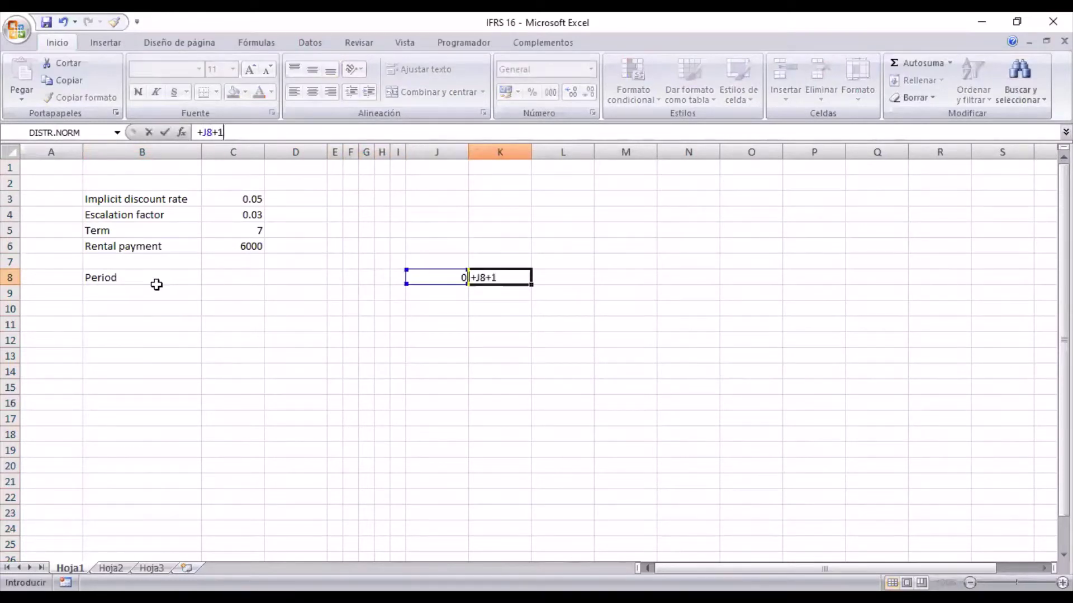
pyautogui.hotkey('ctrl', 'Return')
pyautogui.hotkey('ctrl', 'c')
pyautogui.hotkey('shift', 'Right')
pyautogui.hotkey('shift', 'Right')
pyautogui.hotkey('shift', 'Right')
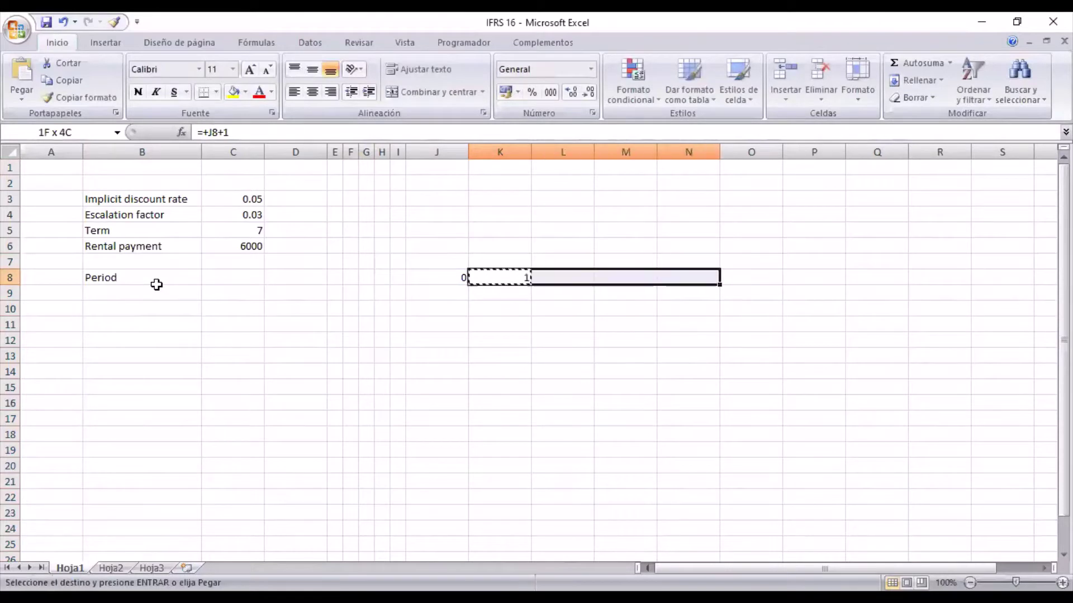
pyautogui.hotkey('shift', 'Right')
pyautogui.hotkey('shift', 'Right')
pyautogui.hotkey('shift', 'Right')
pyautogui.hotkey('shift', 'Right')
pyautogui.hotkey('shift', 'Right')
pyautogui.hotkey('ctrl', 'v')
pyautogui.hotkey('ctrl', 'Right')
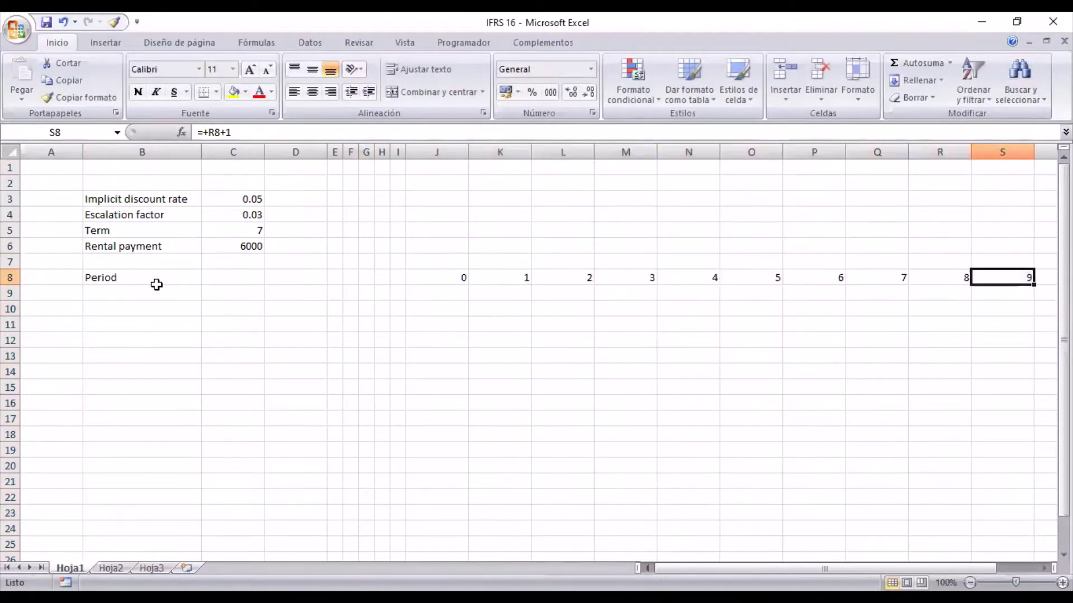
# Step: Extend the period timeline by one more column by copying the S8 formula into T8
pyautogui.hotkey('ctrl', 'c')
pyautogui.press('Right')
pyautogui.press('Return')
# Step: Return to the start of the Period row and narrow column A
pyautogui.press('Left')
pyautogui.press('Left')
pyautogui.press('Left')
pyautogui.press('Left')
pyautogui.press('Left')
pyautogui.press('Left')
pyautogui.press('Left')
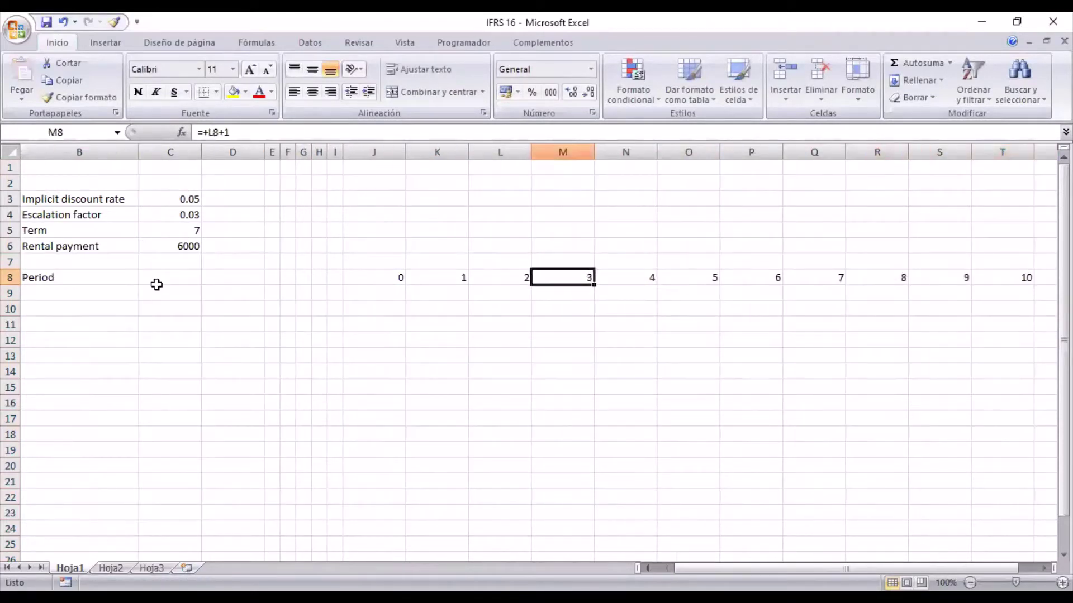
pyautogui.press('Home')
pyautogui.moveTo(82, 151); pyautogui.dragTo(50, 150)
# Step: Label B9 "Term flag" beneath the Period row
pyautogui.click(123, 295)
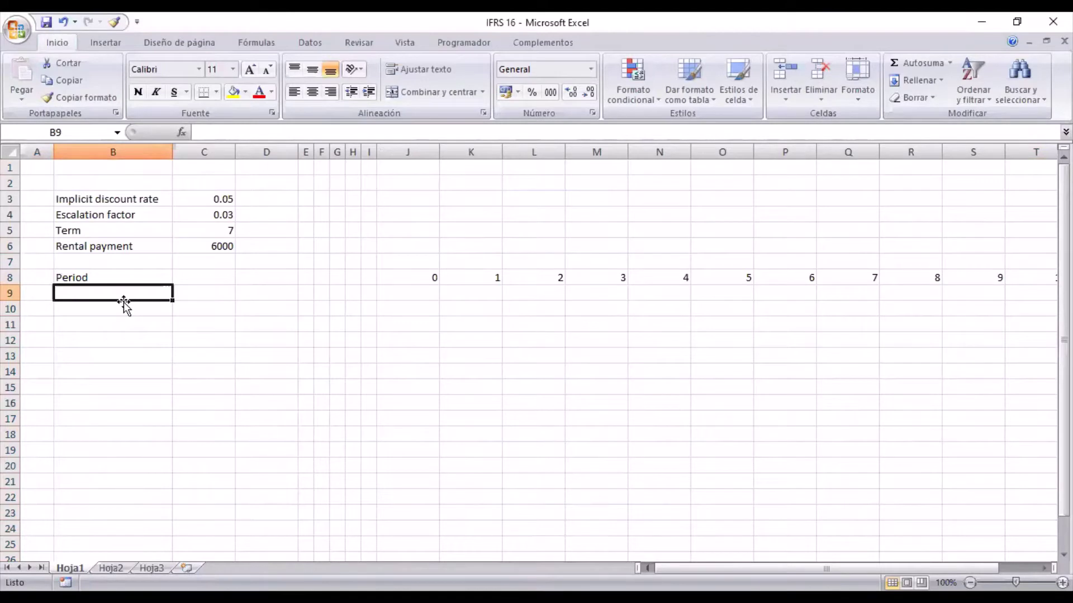
pyautogui.write('Term f')
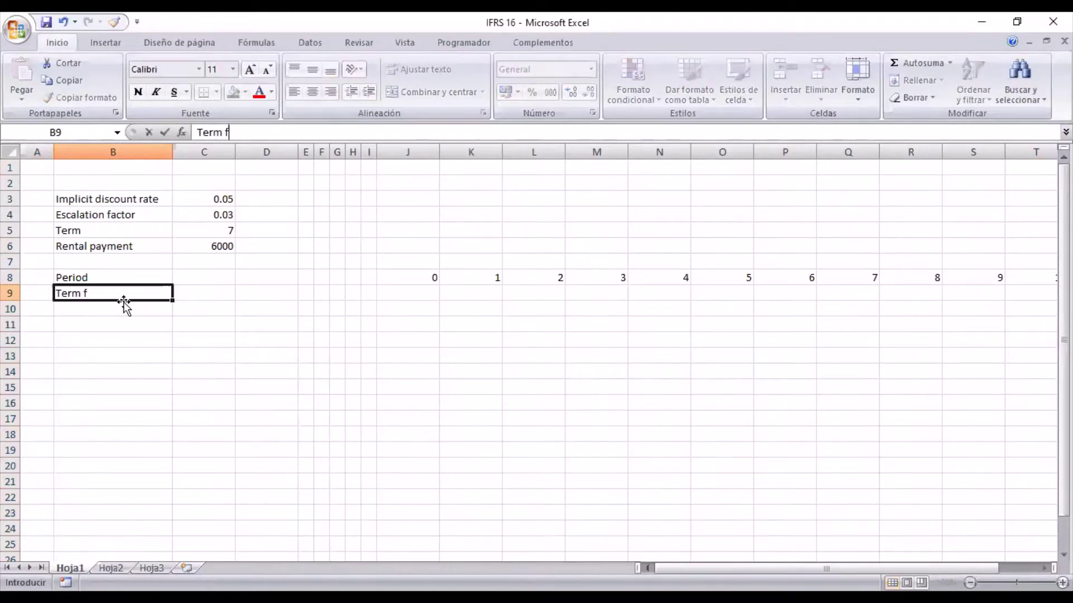
pyautogui.write('lag')
pyautogui.press('Return')
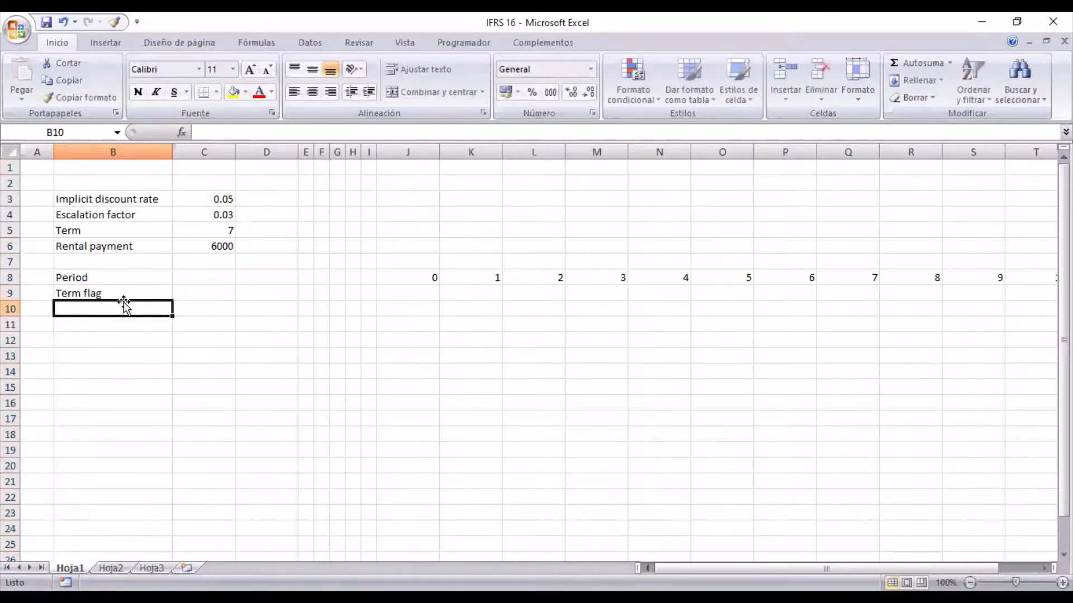
# Step: Start an AND (Y) formula in J9 of the Term flag row, testing whether period J8 is <= the term in $C$5
pyautogui.press('Up')
pyautogui.press('Right')
pyautogui.press('Right')
pyautogui.press('Right')
pyautogui.press('Right')
pyautogui.press('Right')
pyautogui.press('Right')
pyautogui.press('Right')
pyautogui.press('Right')
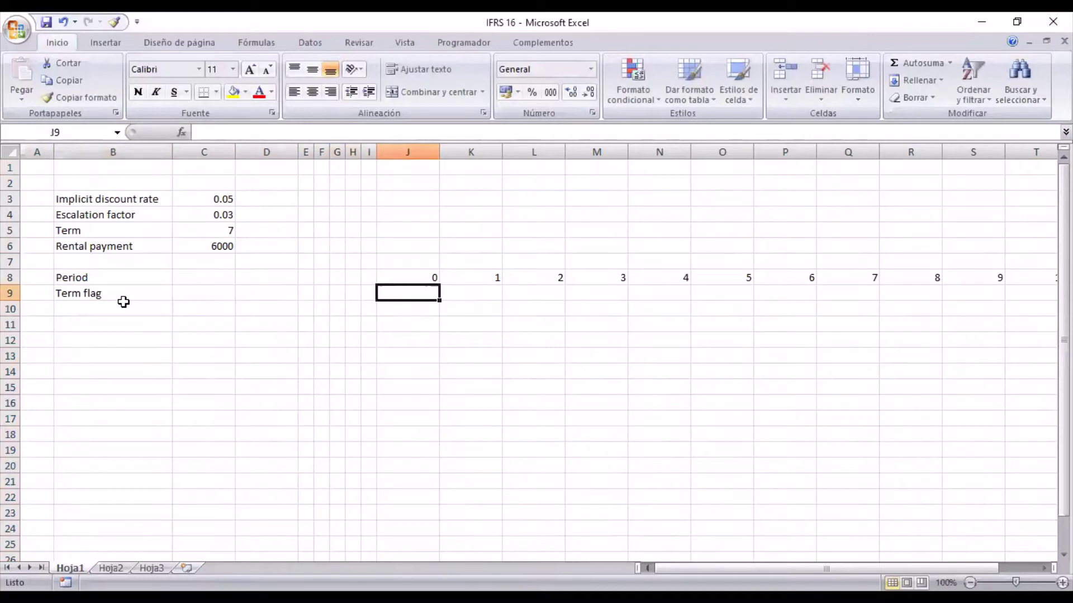
pyautogui.write('+y')
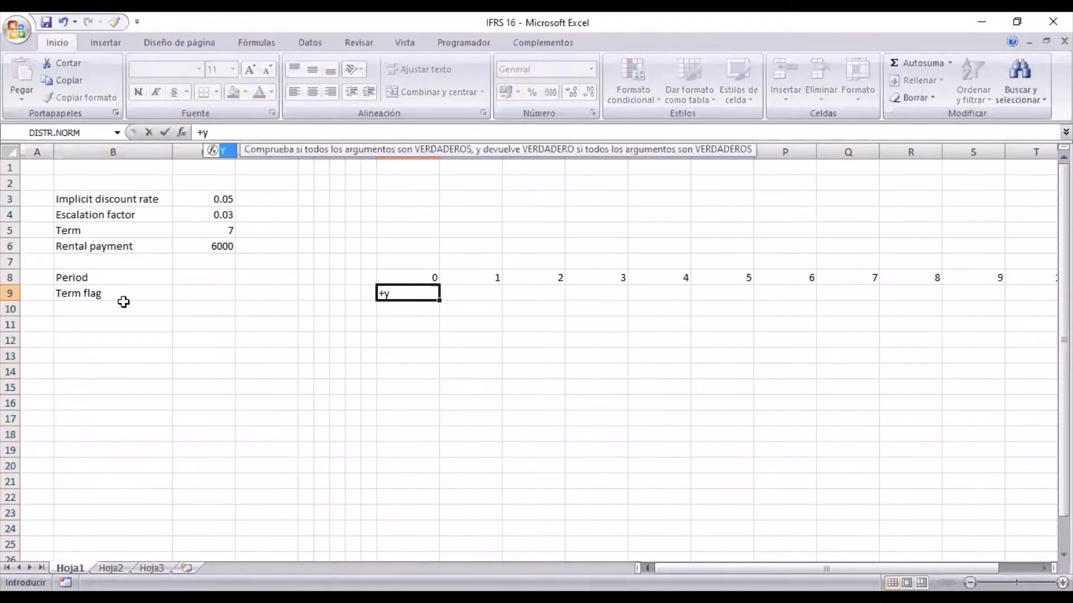
pyautogui.write('(')
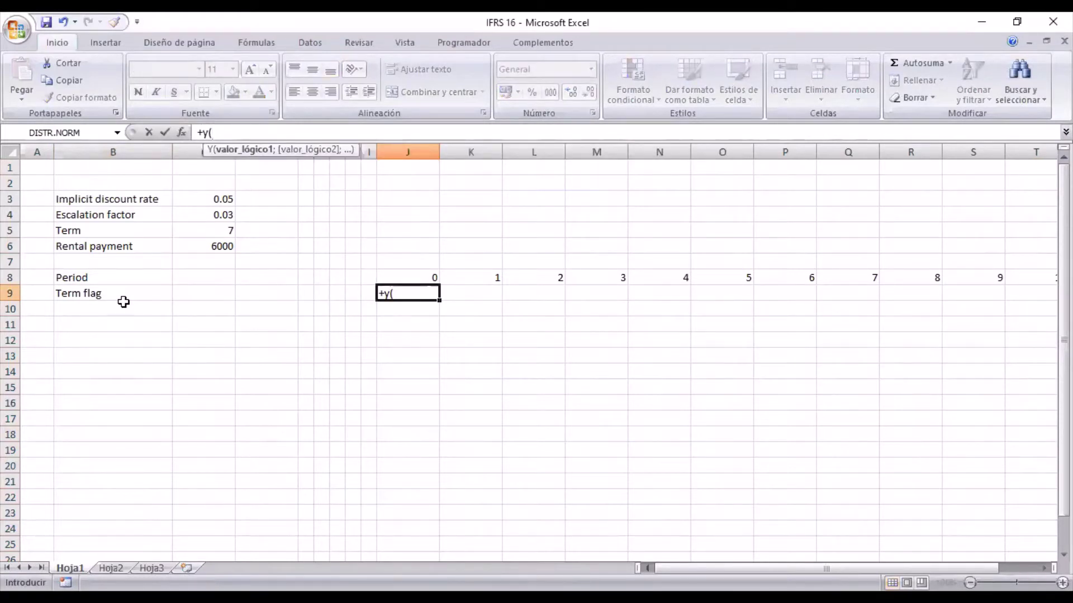
pyautogui.press('Up')
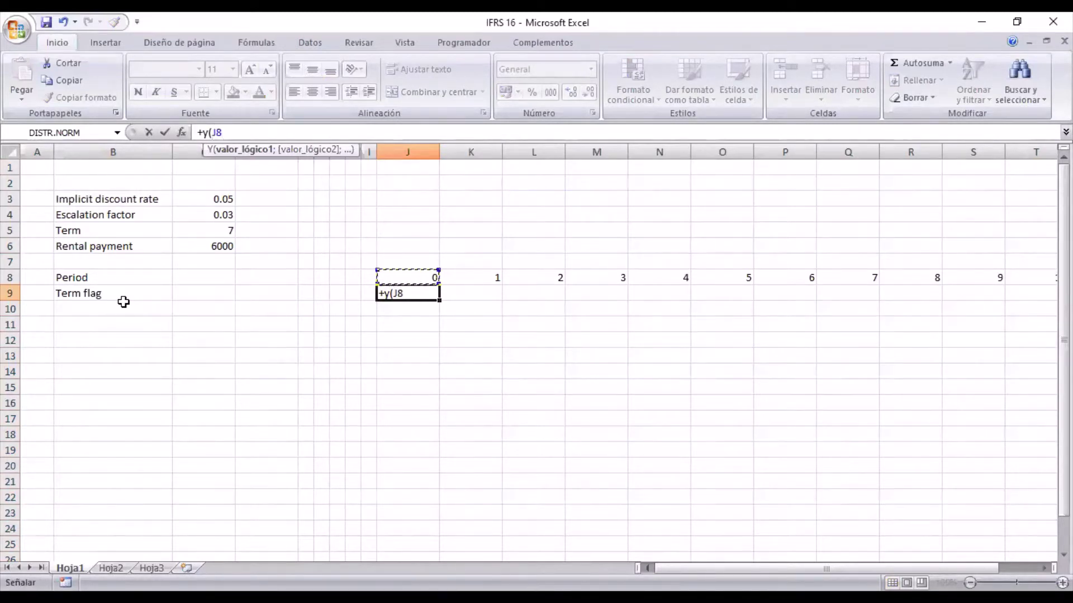
pyautogui.write('<')
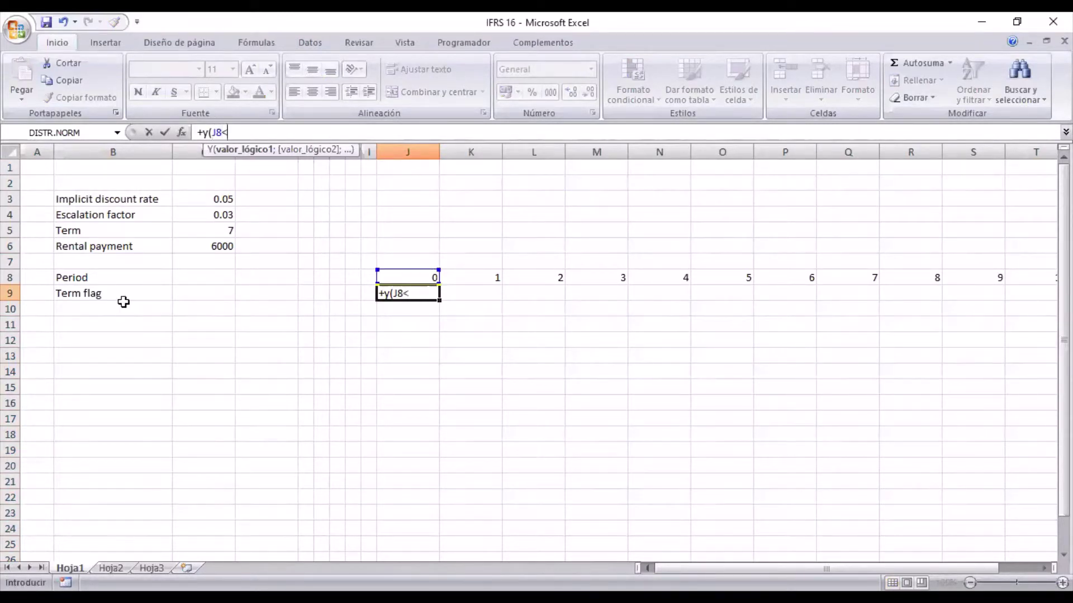
pyautogui.write('=')
pyautogui.click(186, 228)
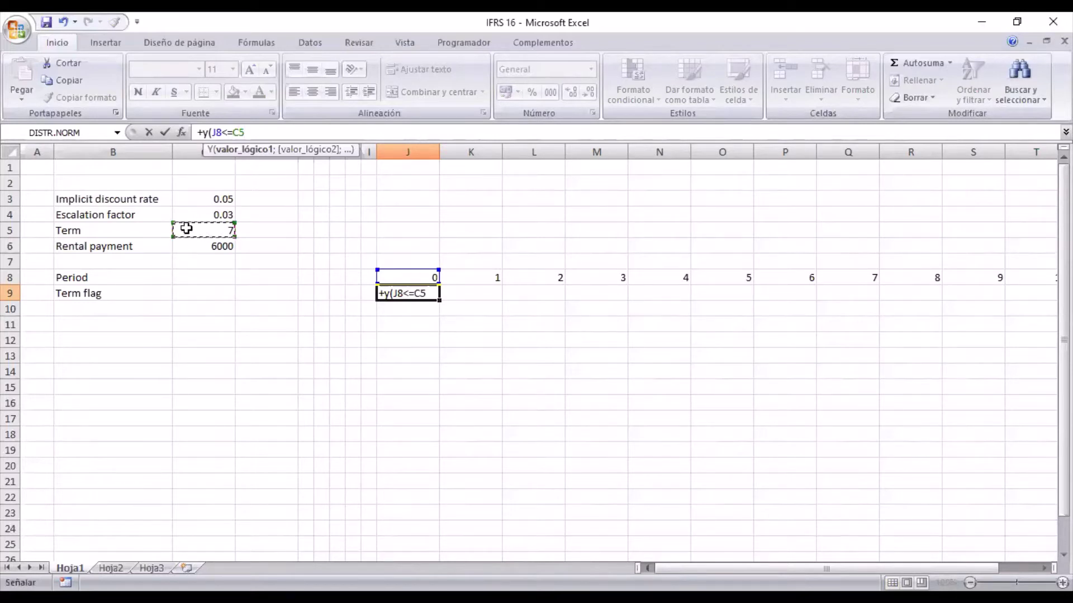
pyautogui.press('F4')
pyautogui.write(',')
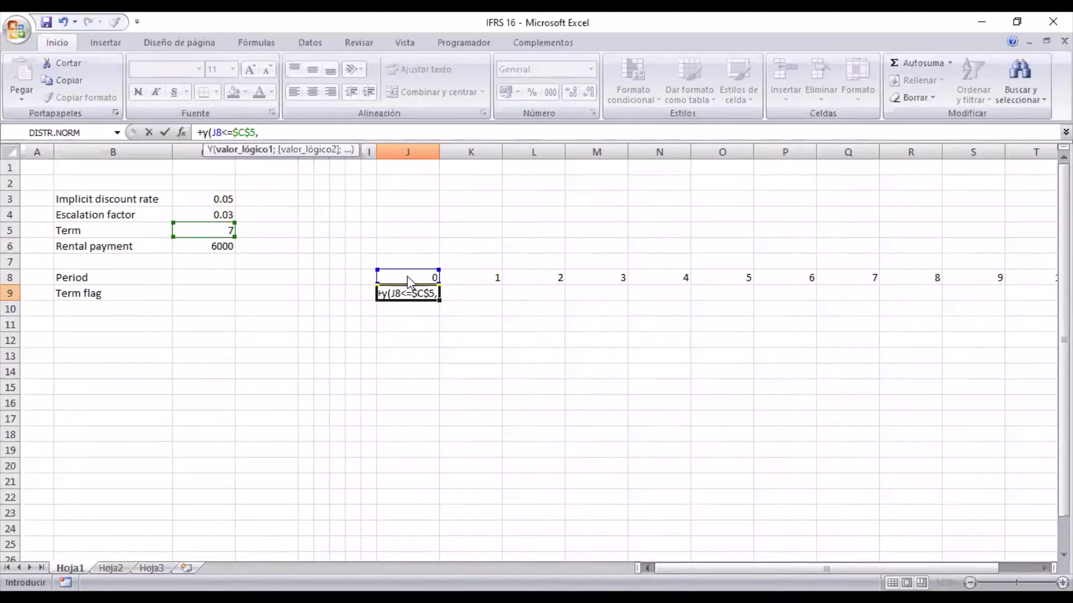
# Step: Correct the argument separator to a semicolon and complete the J9 formula as +Y(J8<=$C$5;J8<>0)*1
pyautogui.press('Return')
pyautogui.click(499, 364)
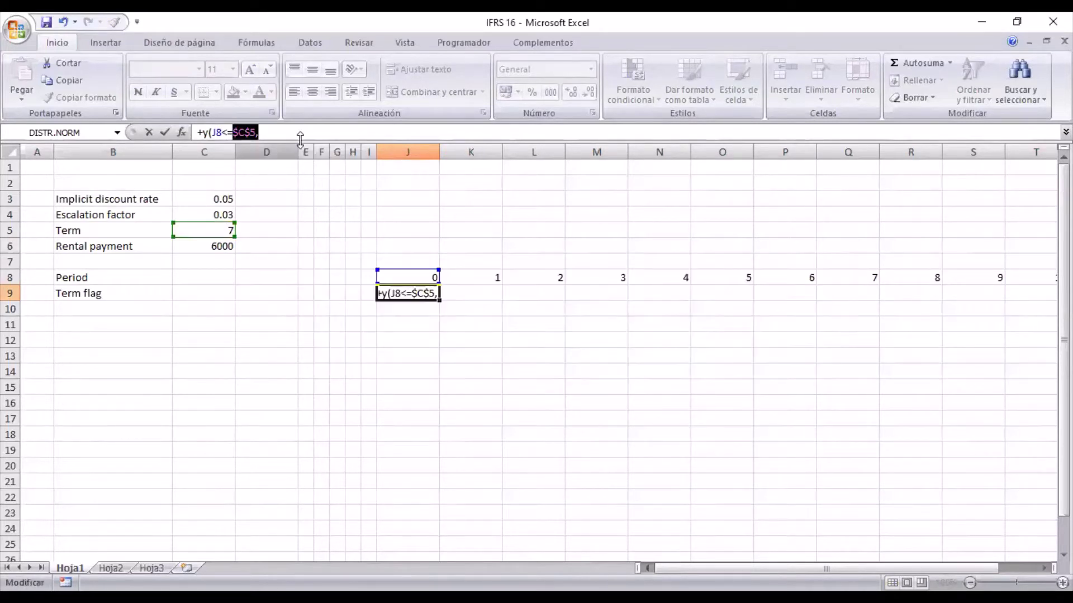
pyautogui.click(300, 136)
pyautogui.press('BackSpace')
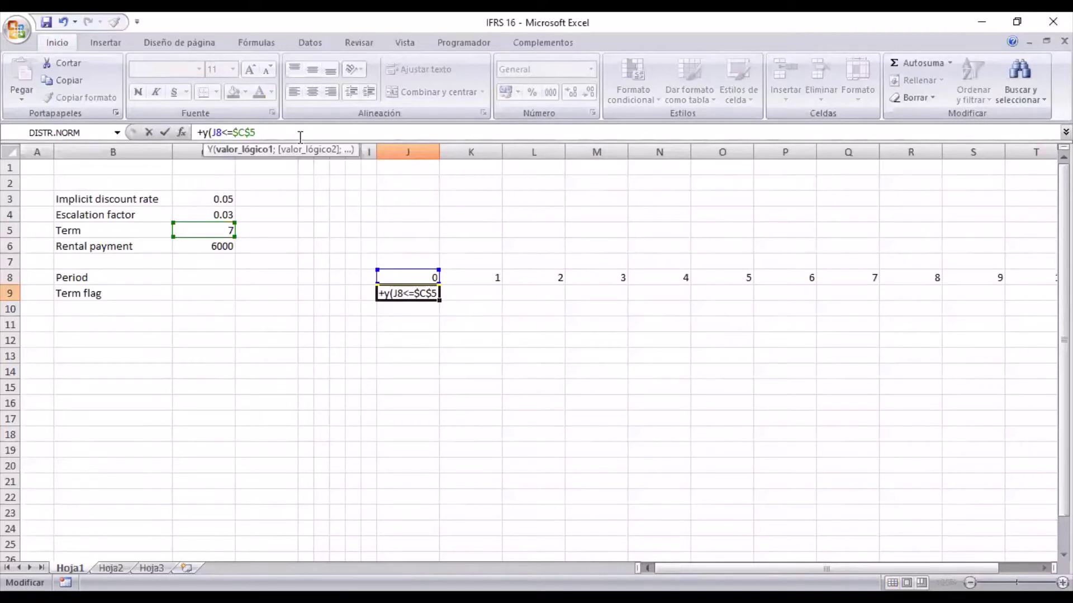
pyautogui.write(';')
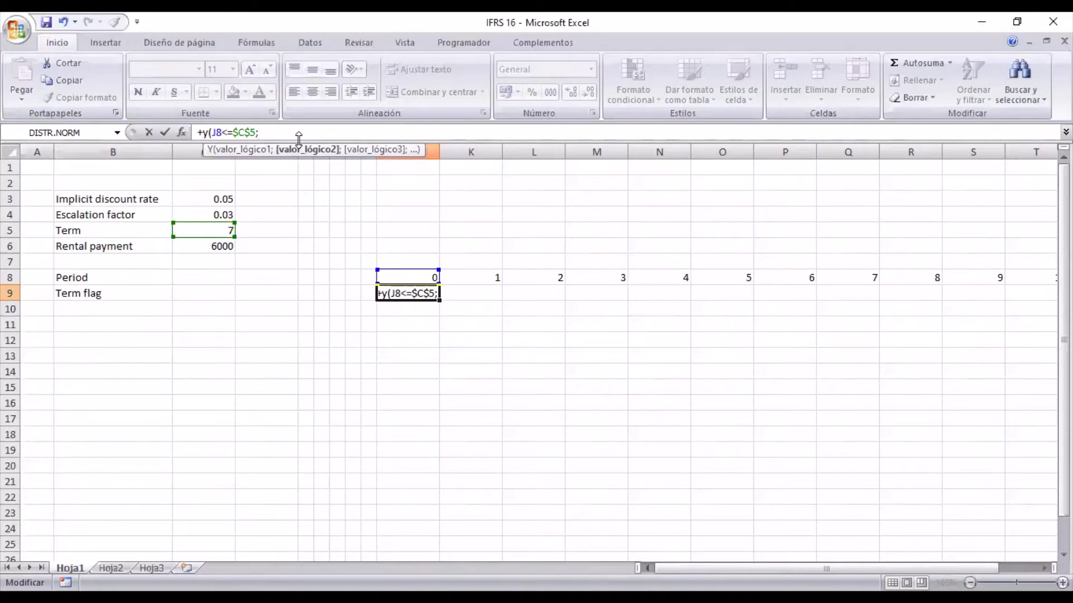
pyautogui.click(398, 274)
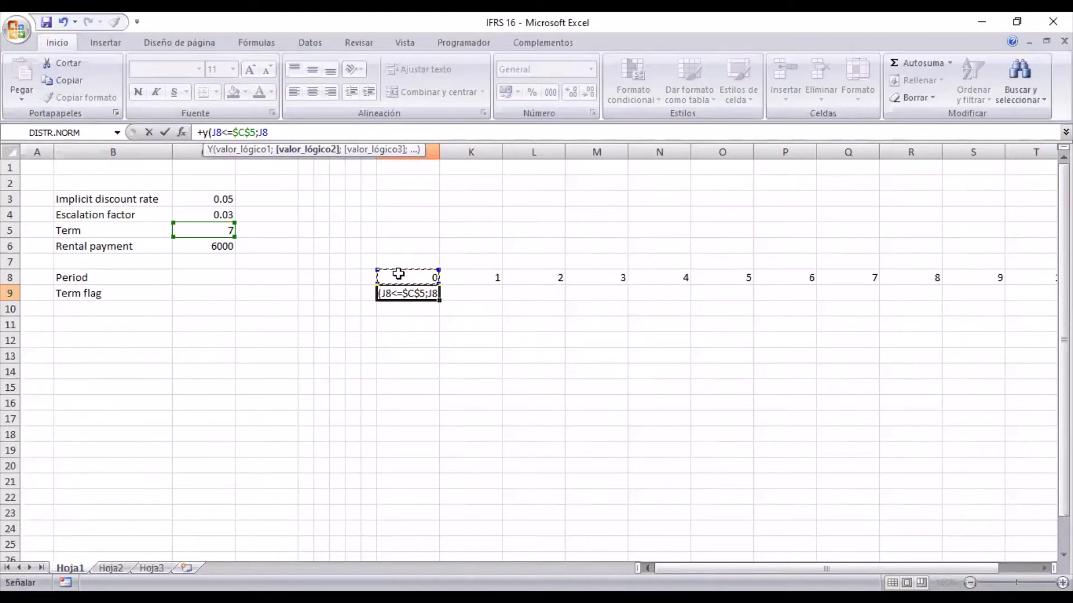
pyautogui.write('<')
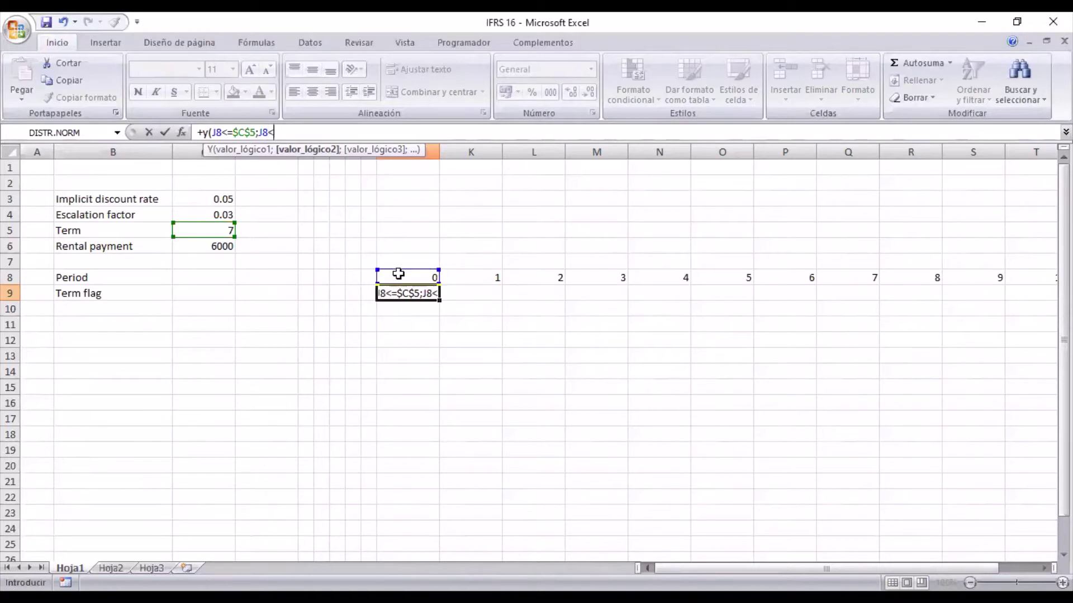
pyautogui.write('>0)*1')
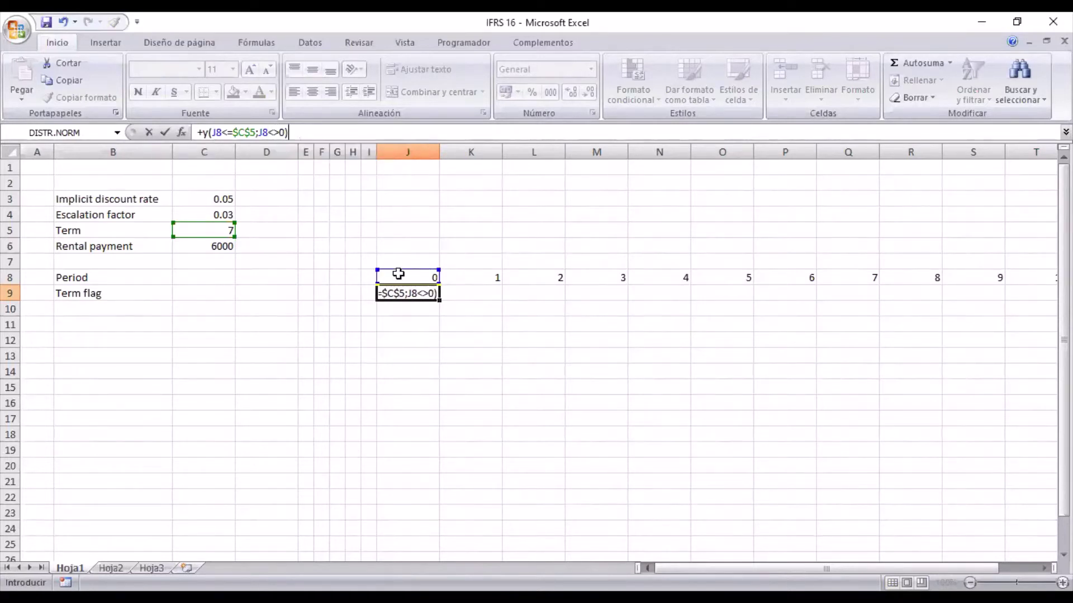
pyautogui.press('Return')
pyautogui.press('Up')
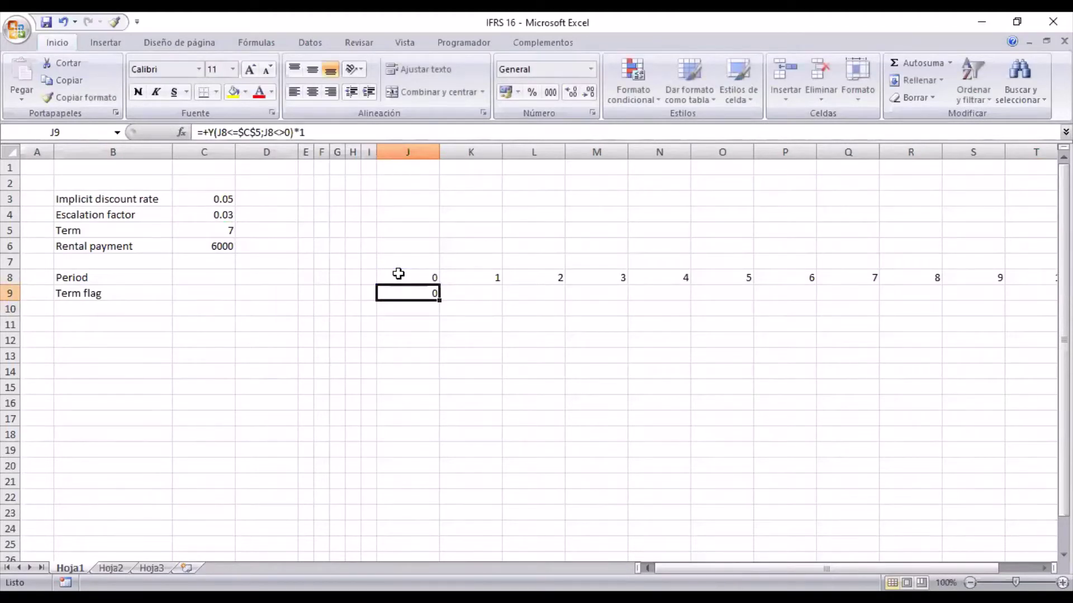
# Step: Copy the J9 term flag formula across the row from K9 through T9
pyautogui.hotkey('ctrl', 'c')
pyautogui.press('Right')
pyautogui.hotkey('shift', 'Right')
pyautogui.hotkey('shift', 'Right')
pyautogui.hotkey('shift', 'Right')
pyautogui.hotkey('shift', 'Right')
pyautogui.hotkey('shift', 'Right')
pyautogui.hotkey('shift', 'Right')
pyautogui.hotkey('shift', 'Right')
pyautogui.hotkey('shift', 'Right')
pyautogui.hotkey('shift', 'Right')
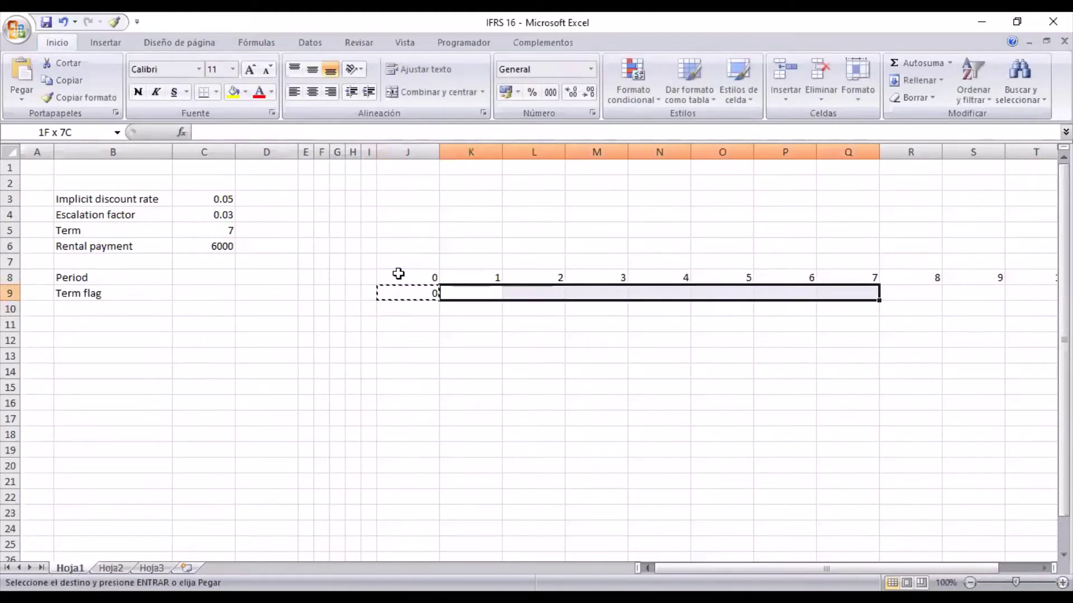
pyautogui.press('Return')
# Step: Label B11 "Escalation factor", leaving a blank row beneath the Term flag row
pyautogui.press('Left')
pyautogui.press('Left')
pyautogui.press('Left')
pyautogui.press('Left')
pyautogui.press('Left')
pyautogui.press('Left')
pyautogui.press('Left')
pyautogui.press('Left')
pyautogui.press('Left')
pyautogui.press('Left')
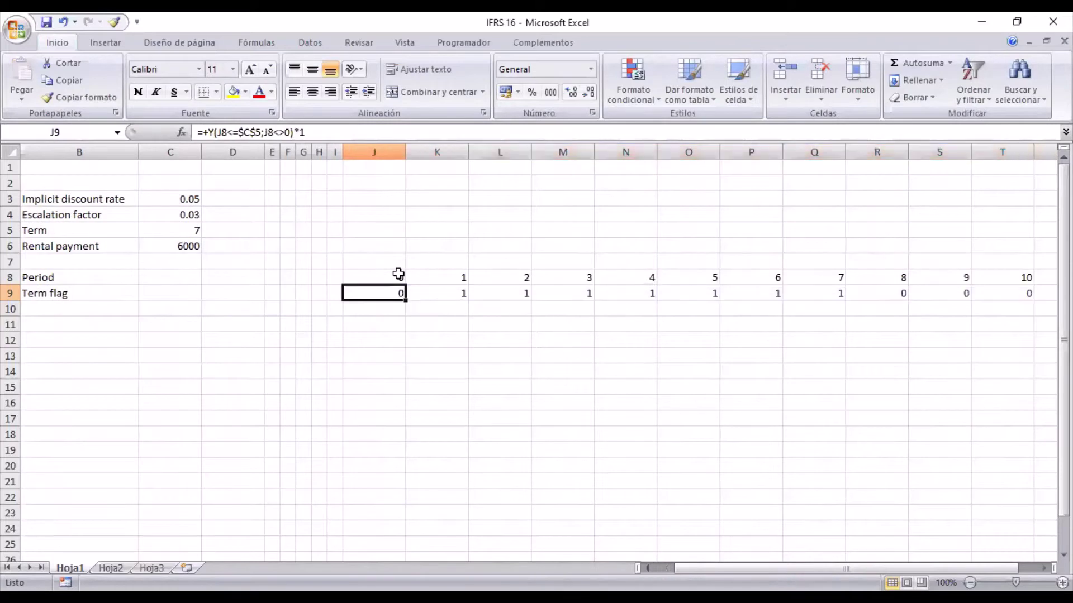
pyautogui.press('Right')
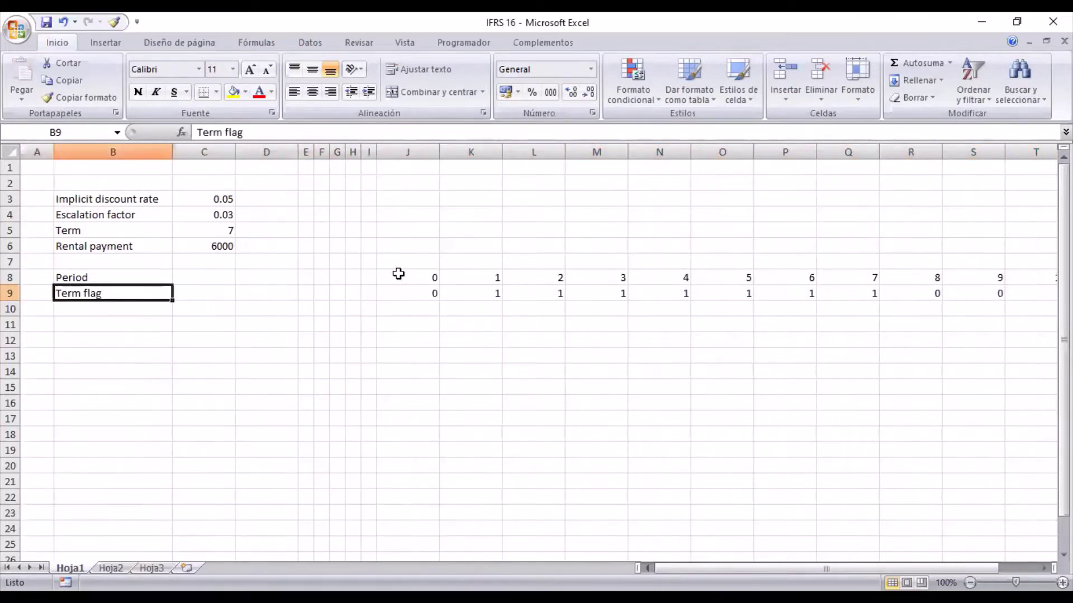
pyautogui.press('Down')
pyautogui.press('Down')
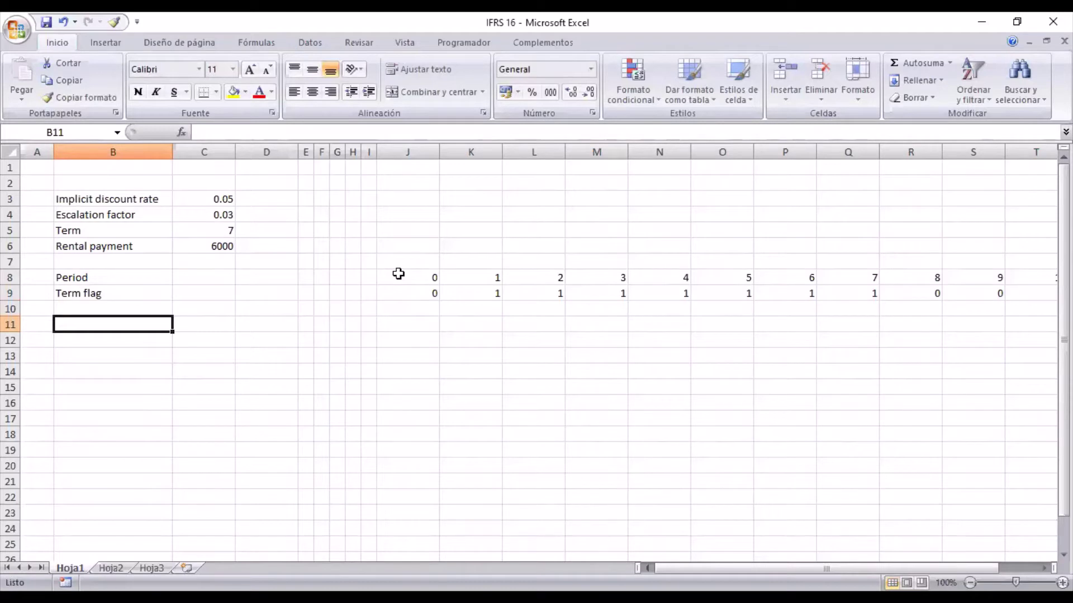
pyautogui.write('Escalatio')
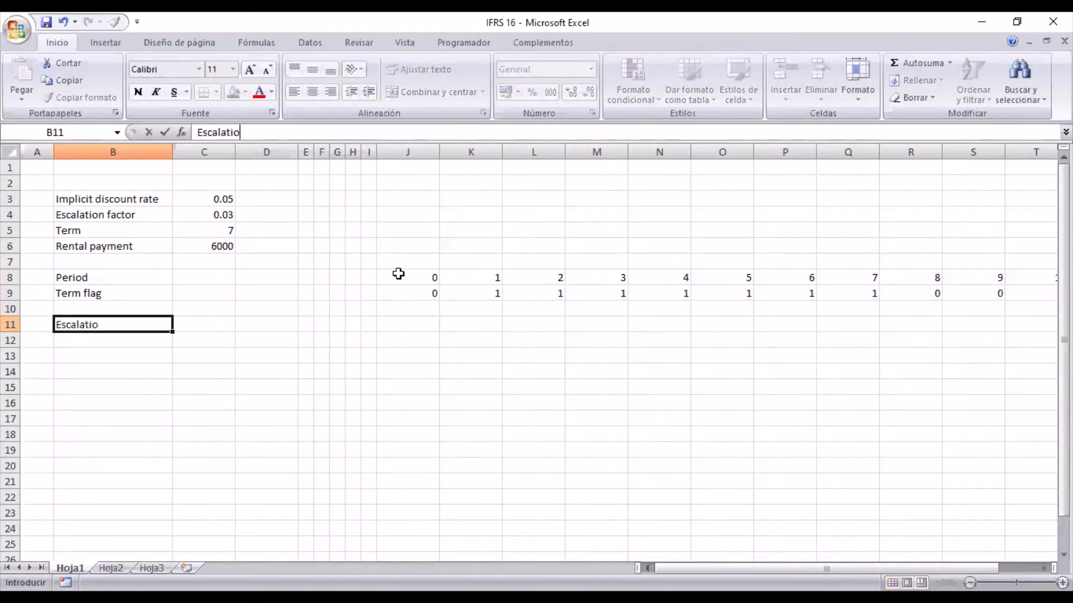
pyautogui.write('n factor')
pyautogui.press('Return')
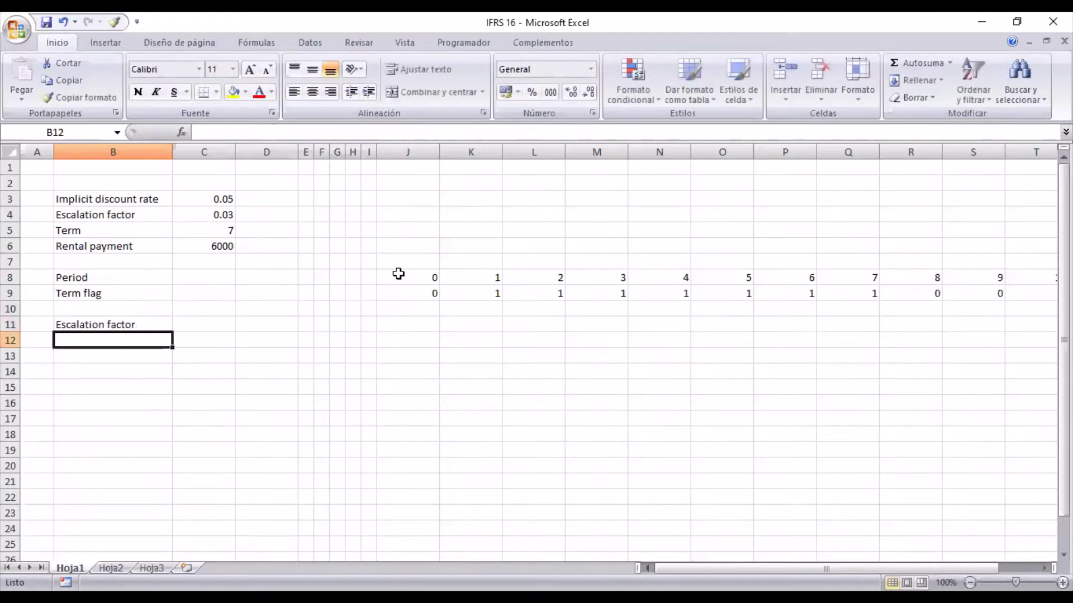
# Step: Begin the Escalation factor formula in J11 as +1*(1+$C$4, with an absolute reference to the escalation factor input
pyautogui.press('Up')
pyautogui.press('Right')
pyautogui.press('Right')
pyautogui.press('Right')
pyautogui.press('Right')
pyautogui.press('Right')
pyautogui.press('Right')
pyautogui.press('Right')
pyautogui.press('Right')
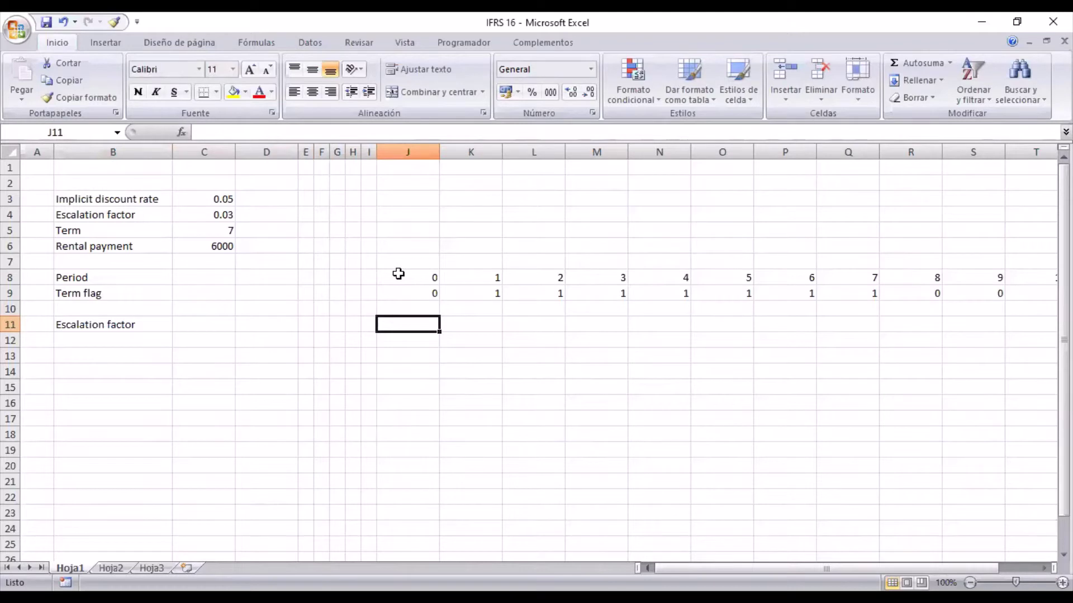
pyautogui.write('+1')
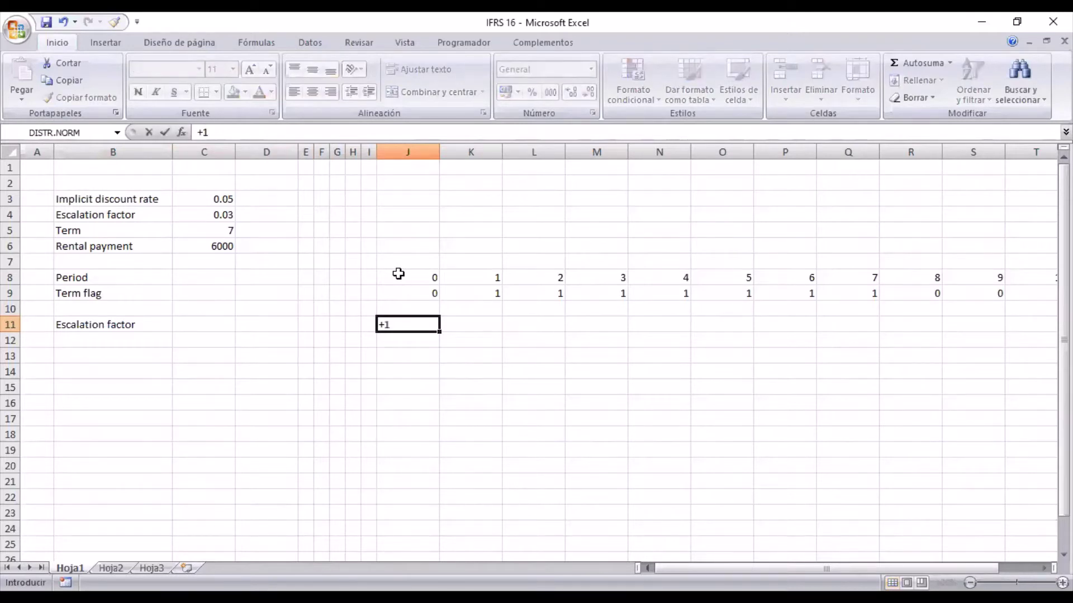
pyautogui.write('*(1+')
pyautogui.press('BackSpace')
pyautogui.press('BackSpace')
pyautogui.press('BackSpace')
pyautogui.press('BackSpace')
pyautogui.write('*(1+')
pyautogui.press('Up')
pyautogui.press('Left')
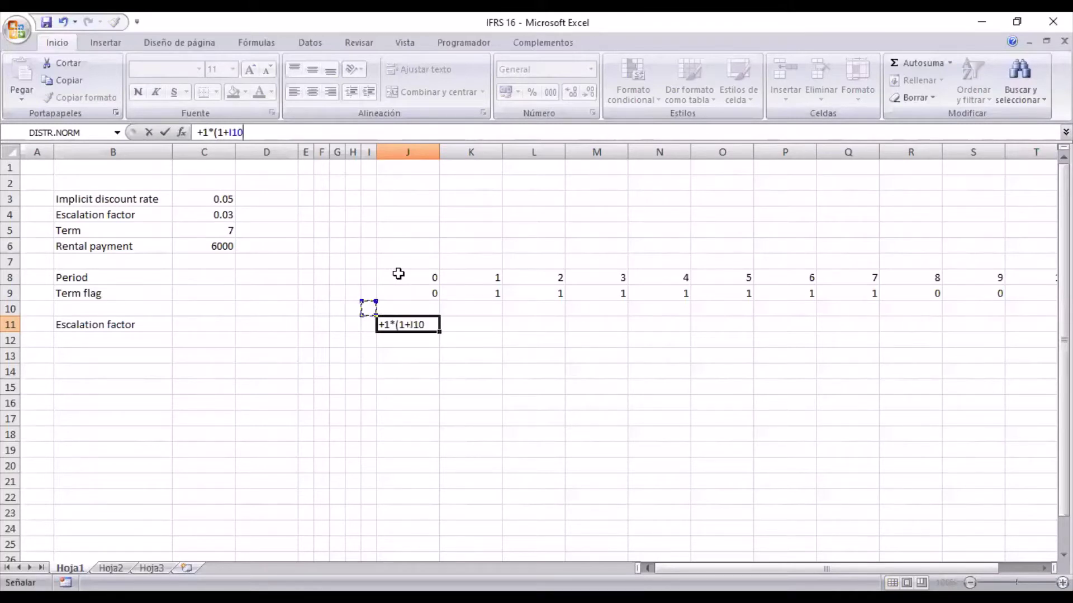
pyautogui.press('Left')
pyautogui.press('Up')
pyautogui.press('Left')
pyautogui.press('Up')
pyautogui.press('Left')
pyautogui.press('Left')
pyautogui.press('Up')
pyautogui.press('Left')
pyautogui.press('Up')
pyautogui.press('Left')
pyautogui.press('Up')
pyautogui.press('Up')
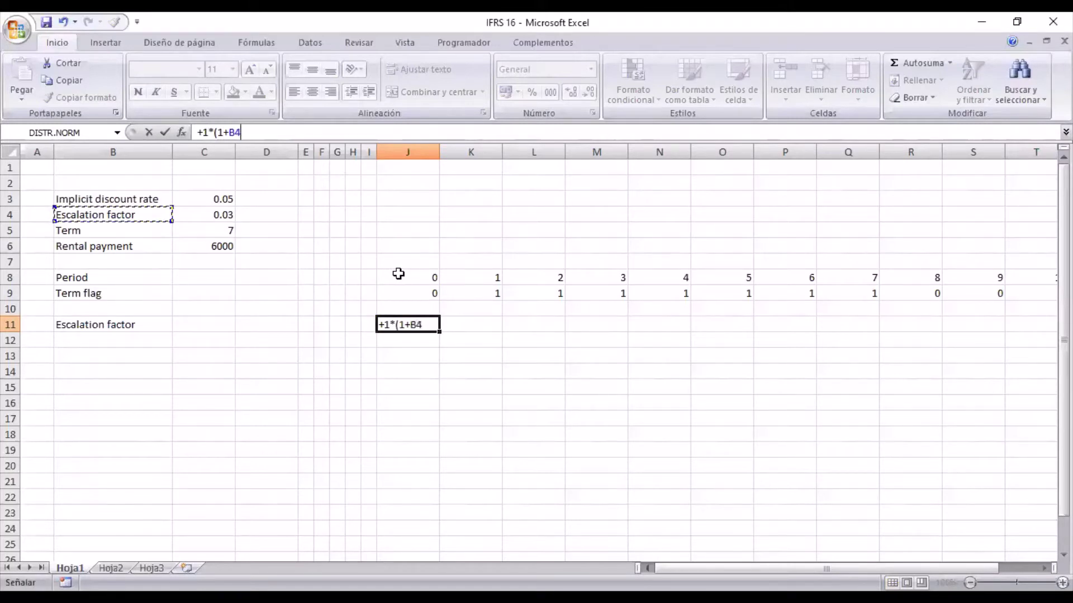
pyautogui.press('Right')
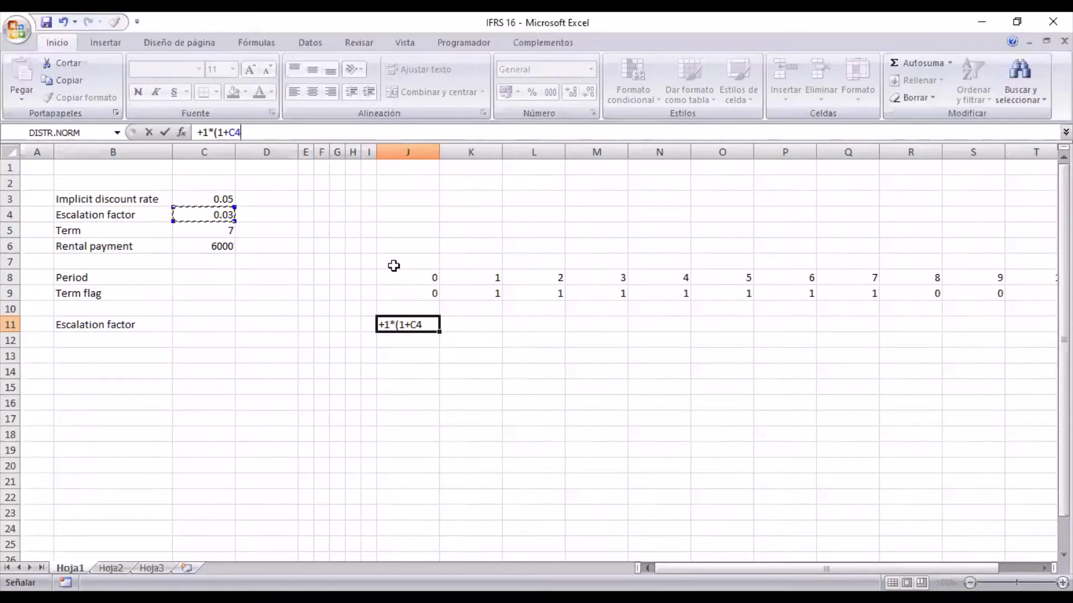
pyautogui.press('F4')
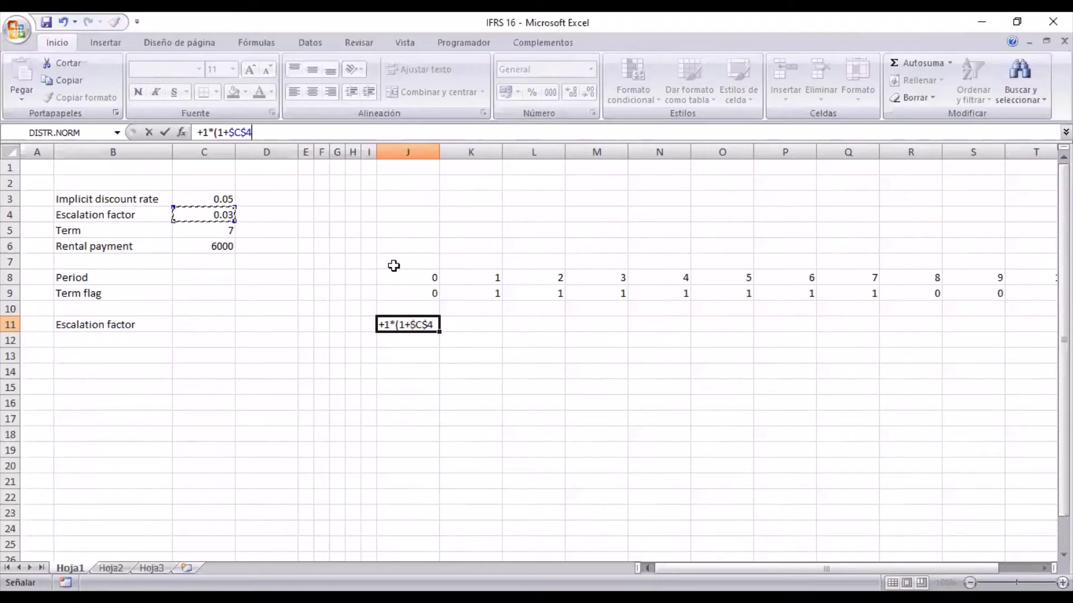
pyautogui.press('F4')
pyautogui.press('F4')
pyautogui.press('F4')
pyautogui.press('F4')
# Step: Complete the J11 formula as +1*(1+$C$4)^J8 by raising the bracket to the period number
pyautogui.write(')')
pyautogui.write('^')
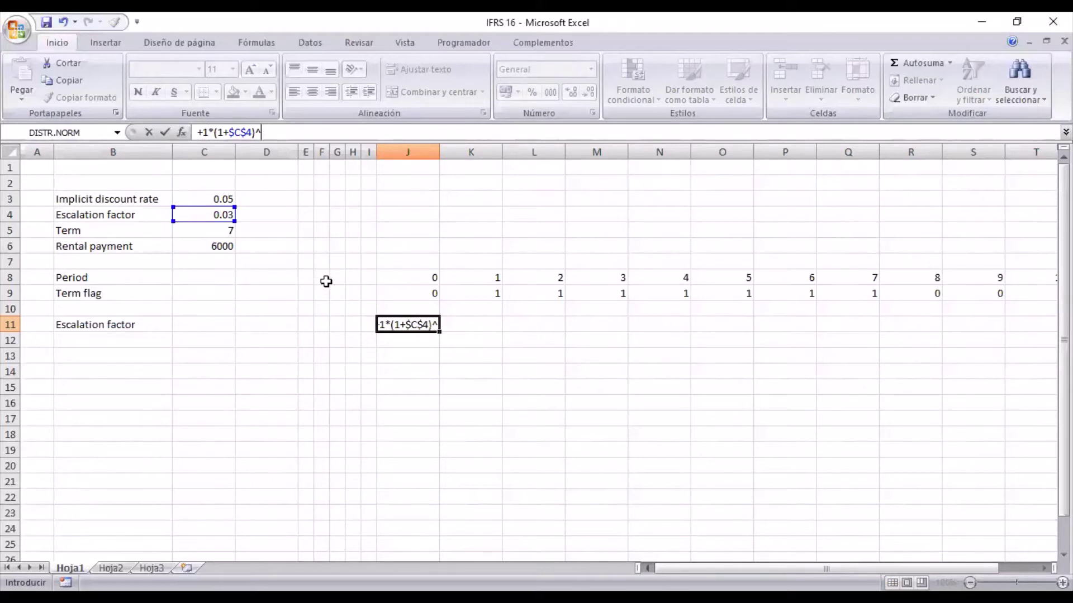
pyautogui.click(411, 276)
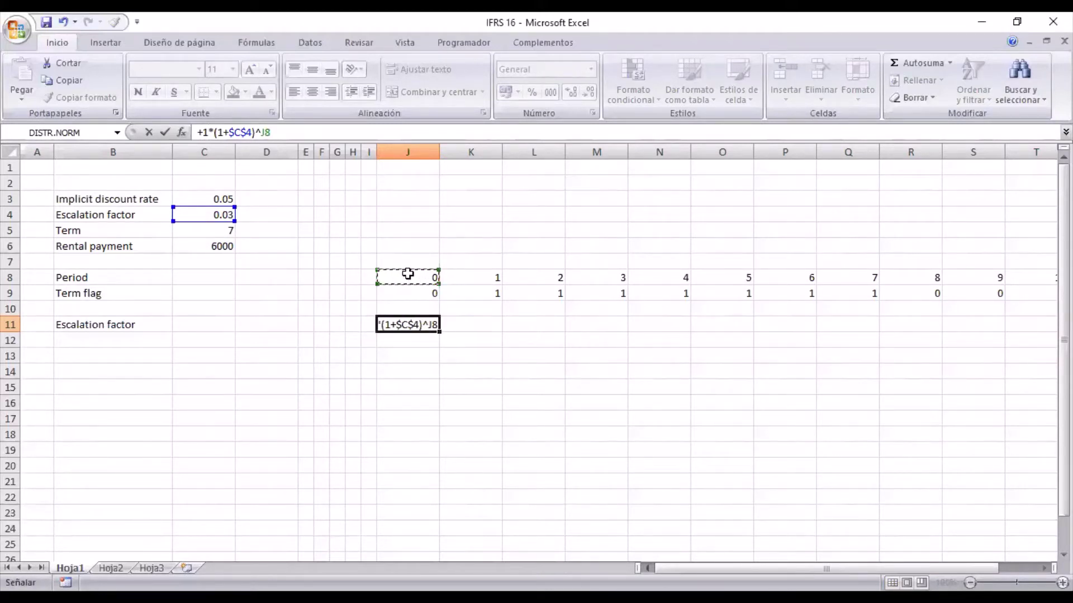
pyautogui.press('Return')
pyautogui.press('Up')
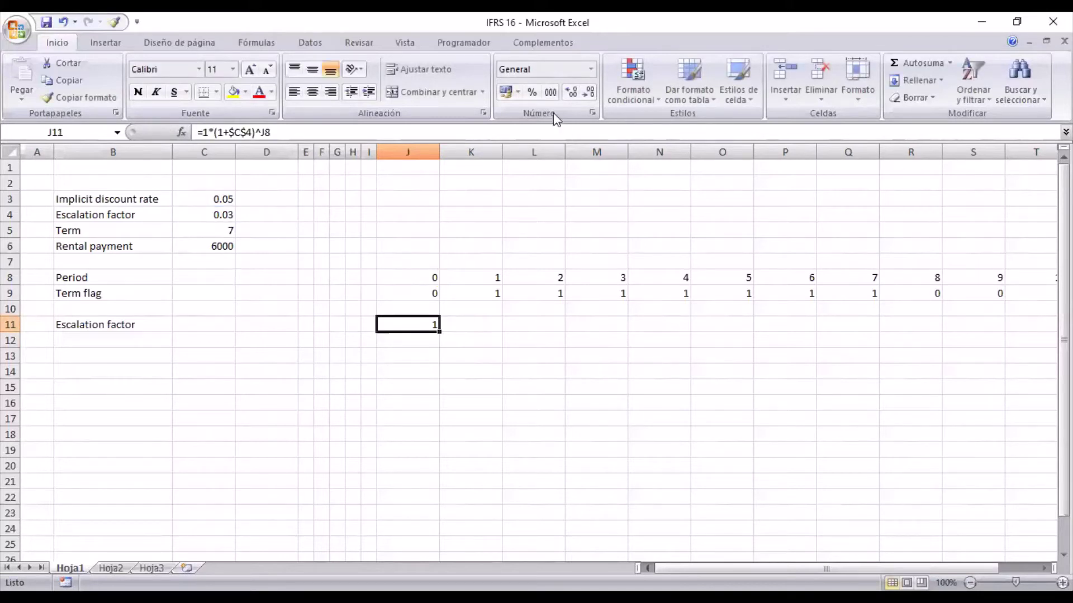
# Step: Format J11 with two decimals and copy its formula across the Escalation factor row through S11
pyautogui.click(571, 93)
pyautogui.click(571, 93)
pyautogui.hotkey('ctrl', 'c')
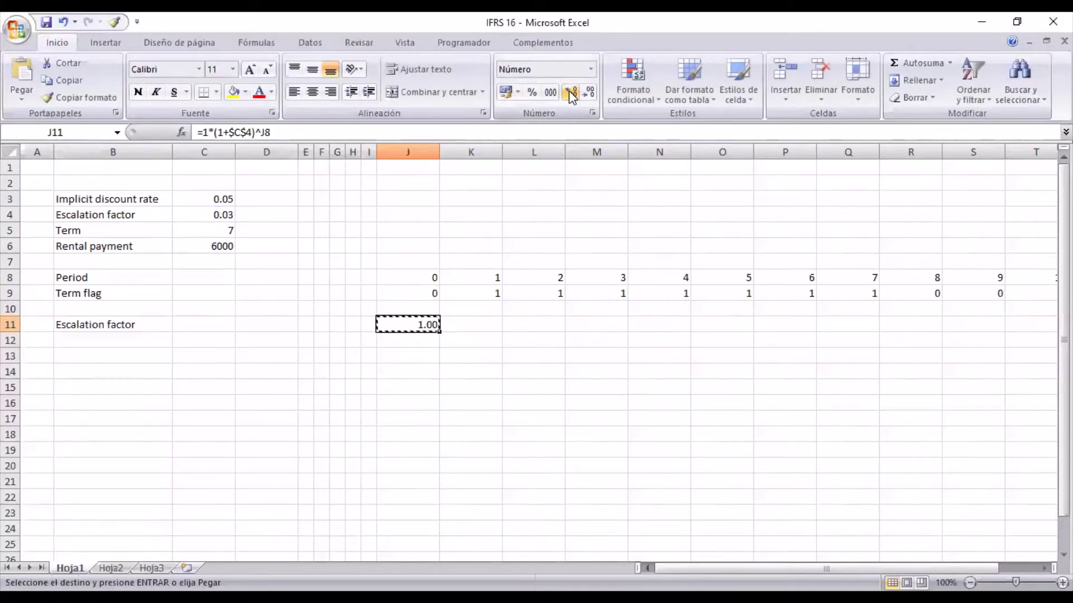
pyautogui.hotkey('shift', 'Right')
pyautogui.hotkey('shift', 'Right')
pyautogui.hotkey('shift', 'Right')
pyautogui.hotkey('shift', 'Right')
pyautogui.hotkey('shift', 'Right')
pyautogui.hotkey('shift', 'Right')
pyautogui.hotkey('shift', 'Right')
pyautogui.hotkey('shift', 'Right')
pyautogui.hotkey('shift', 'Right')
pyautogui.press('Return')
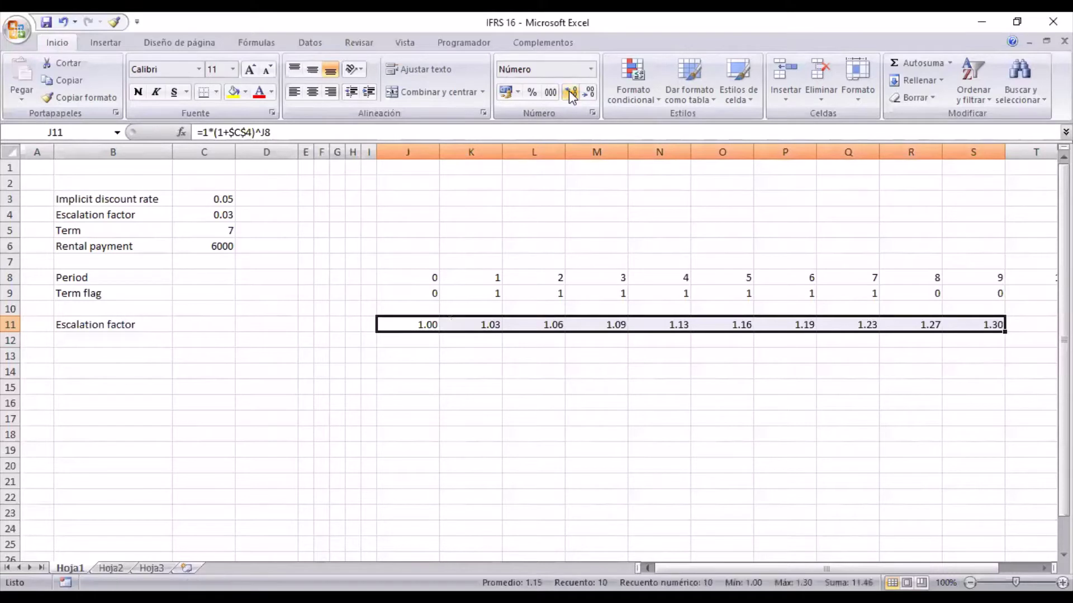
# Step: Label B12 "Implicit discount factor", directly beneath the Escalation factor row
pyautogui.press('Left')
pyautogui.press('Left')
pyautogui.press('Left')
pyautogui.press('Left')
pyautogui.press('Left')
pyautogui.press('Left')
pyautogui.press('Left')
pyautogui.press('Left')
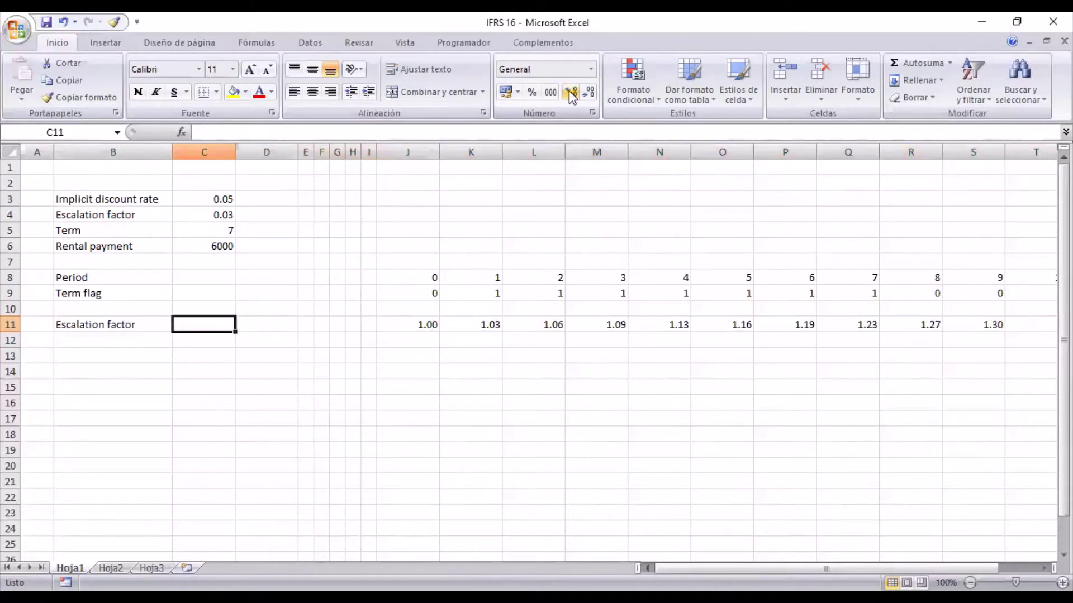
pyautogui.press('Down')
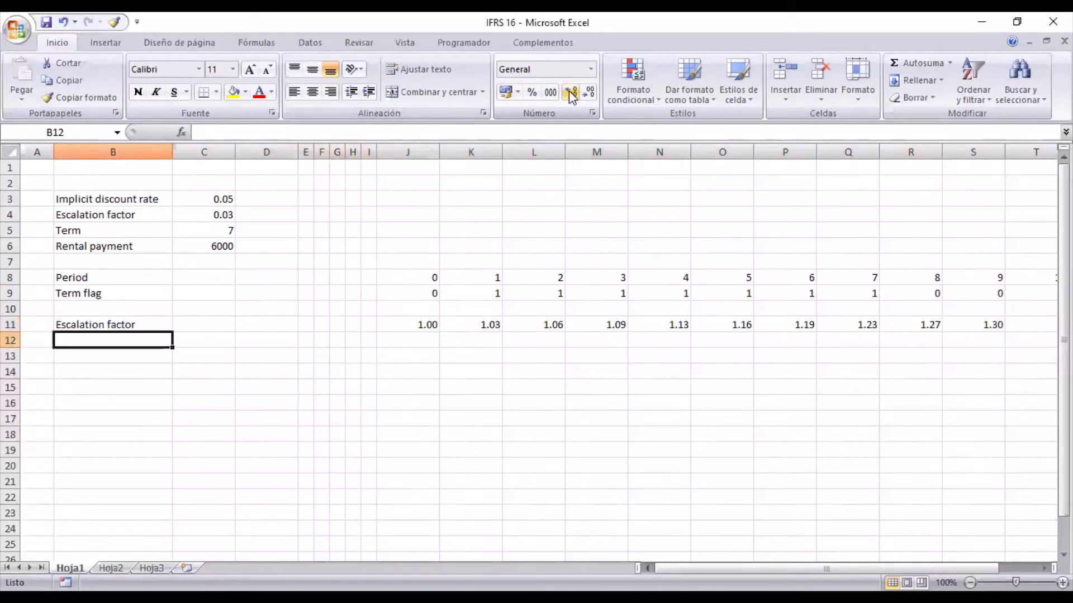
pyautogui.write('Impl')
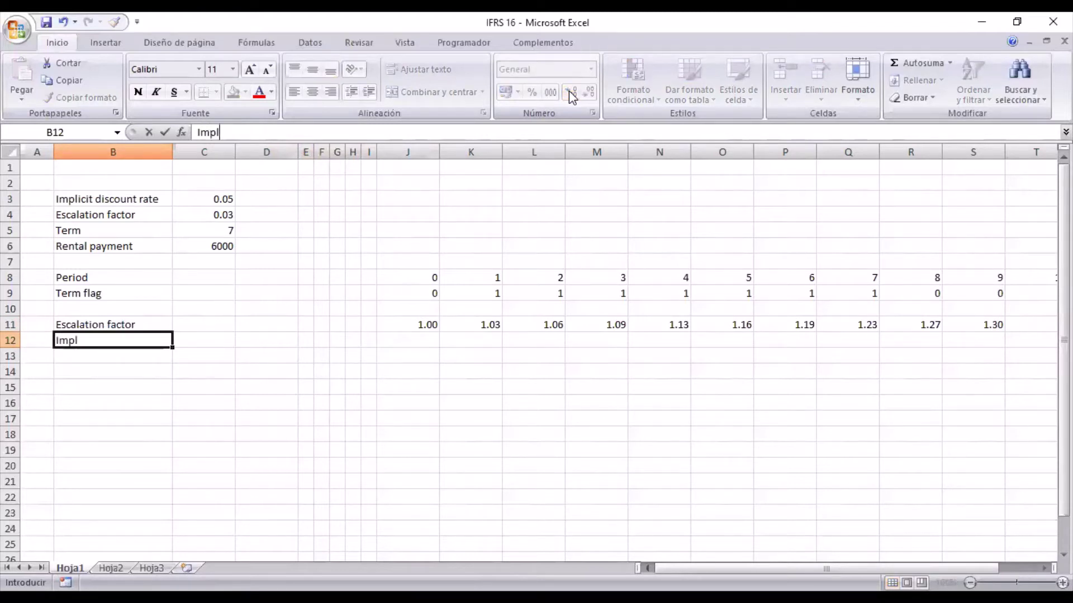
pyautogui.write('icit discount')
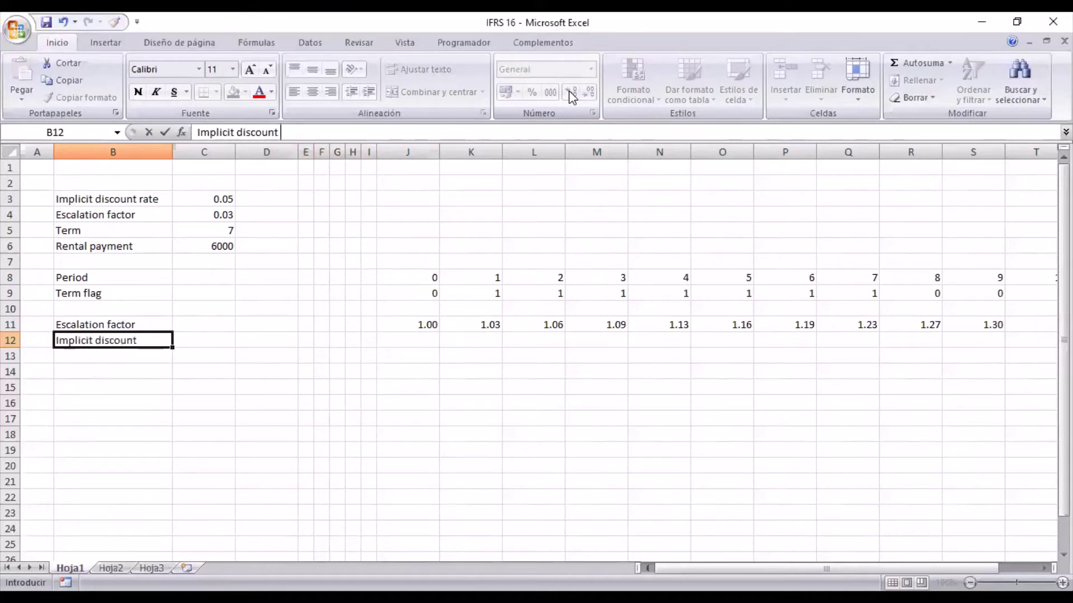
pyautogui.write(' factor')
pyautogui.hotkey('ctrl', 'Return')
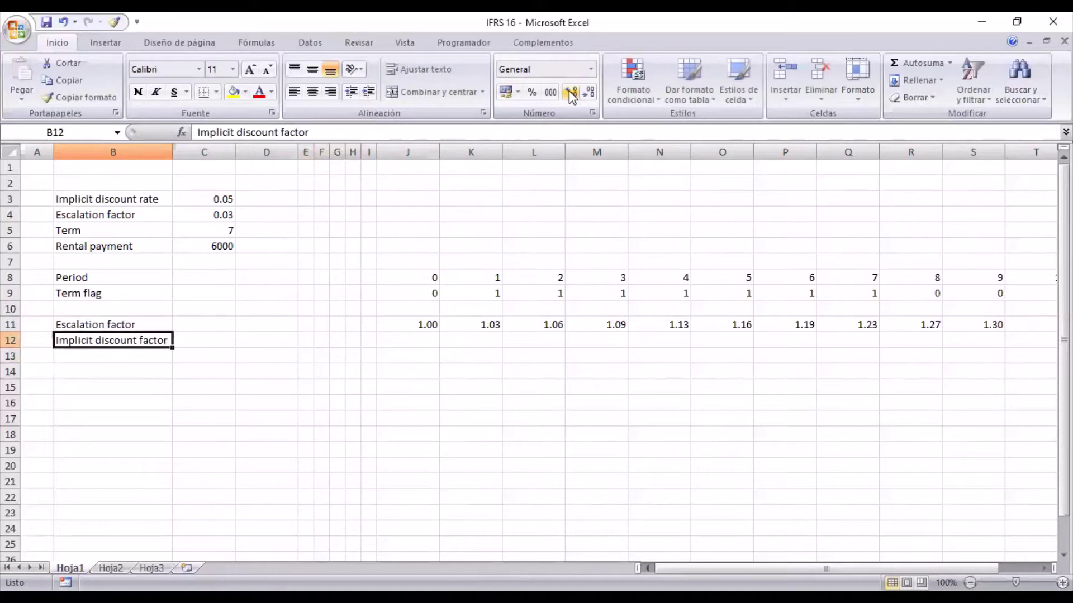
# Step: Enter the formula +1/(1+$C$3)^J8 in J12, with an absolute reference to the implicit discount rate and the period number as exponent
pyautogui.press('Right')
pyautogui.press('Right')
pyautogui.press('Right')
pyautogui.press('Right')
pyautogui.press('Right')
pyautogui.press('Right')
pyautogui.press('Right')
pyautogui.press('Right')
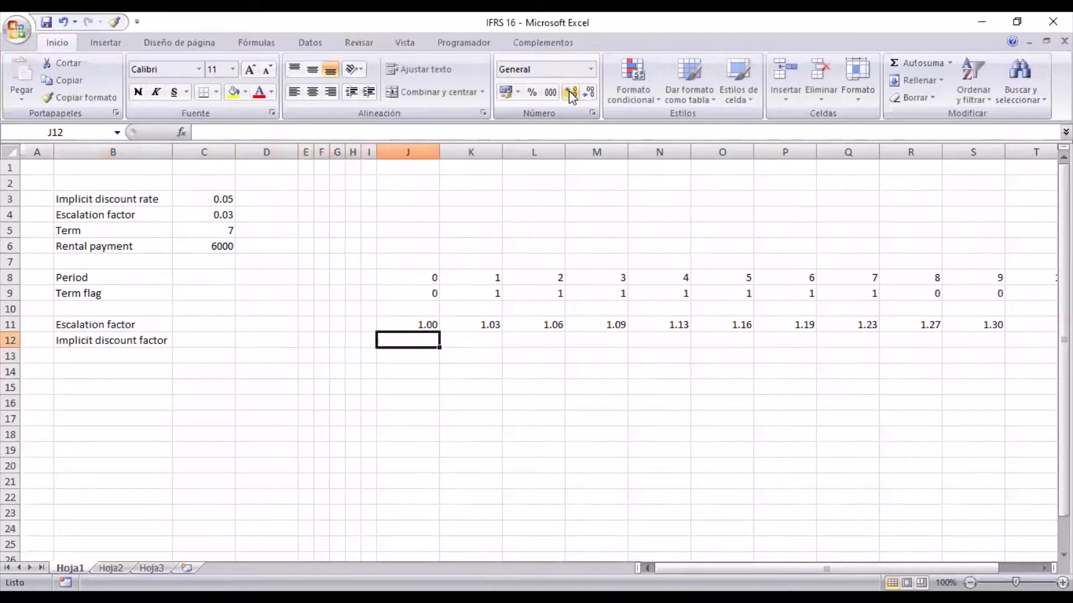
pyautogui.write('+1')
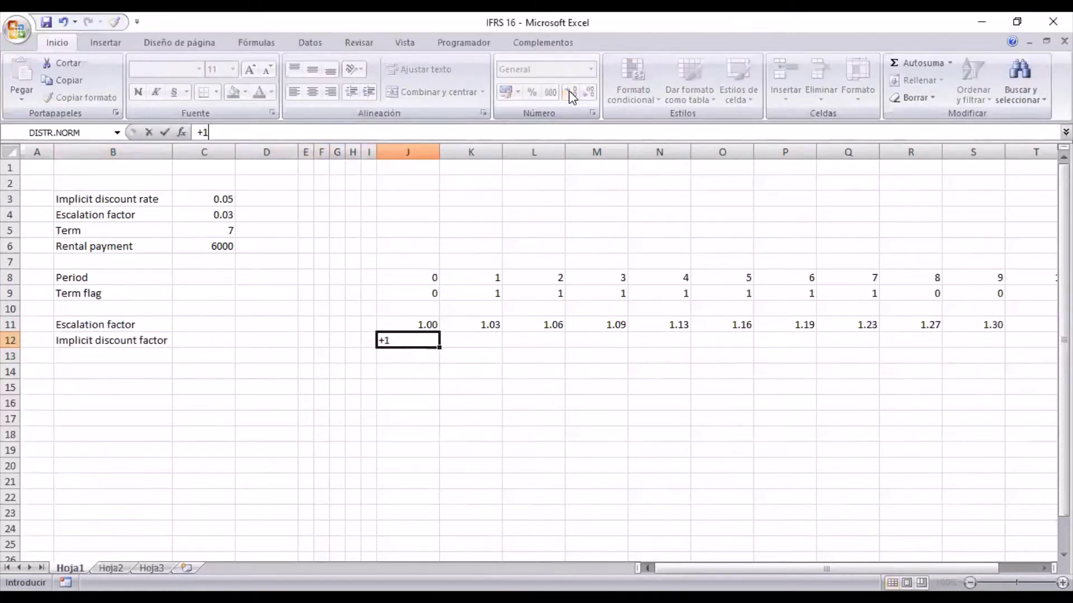
pyautogui.write('/(1+')
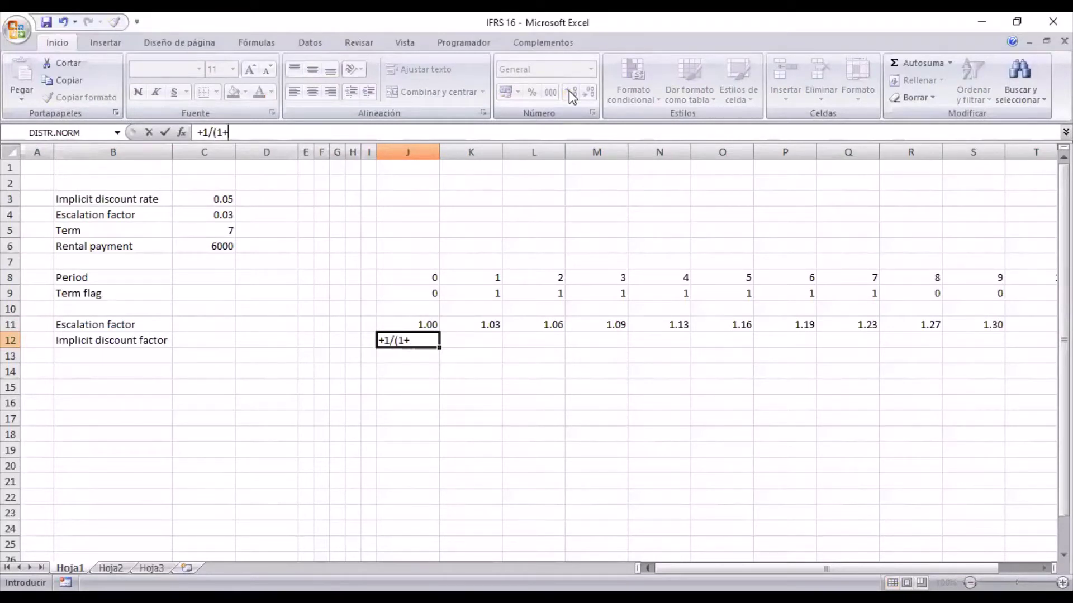
pyautogui.click(212, 200)
pyautogui.press('F4')
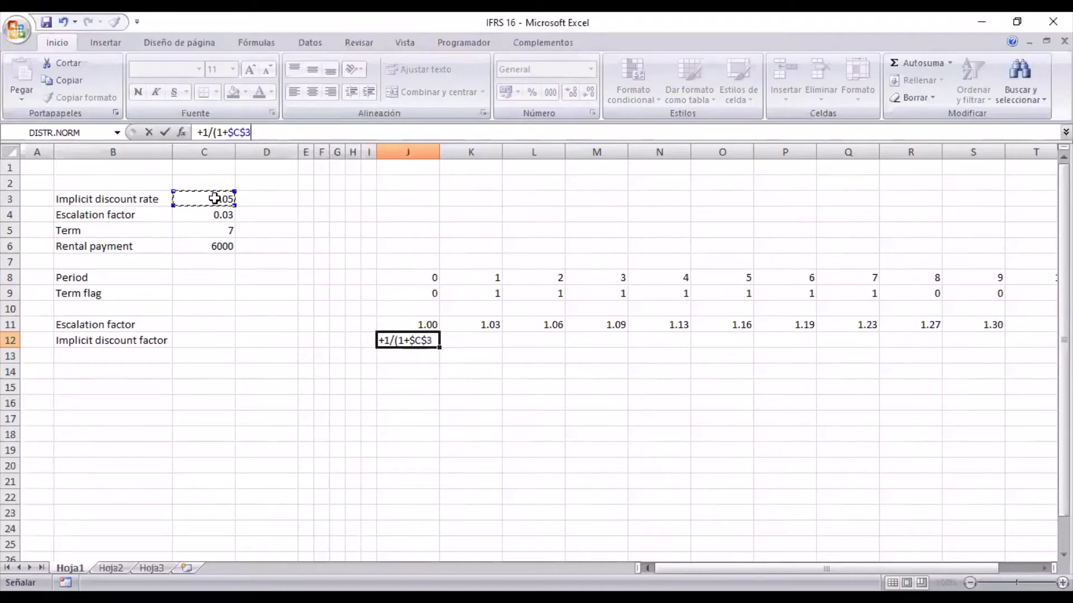
pyautogui.write(')^')
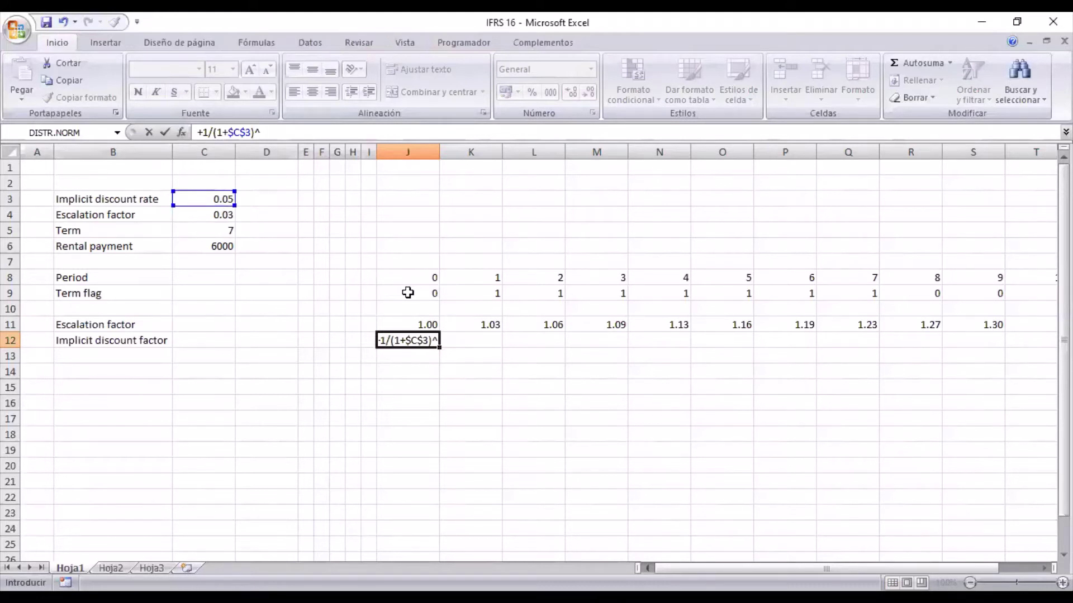
pyautogui.click(407, 275)
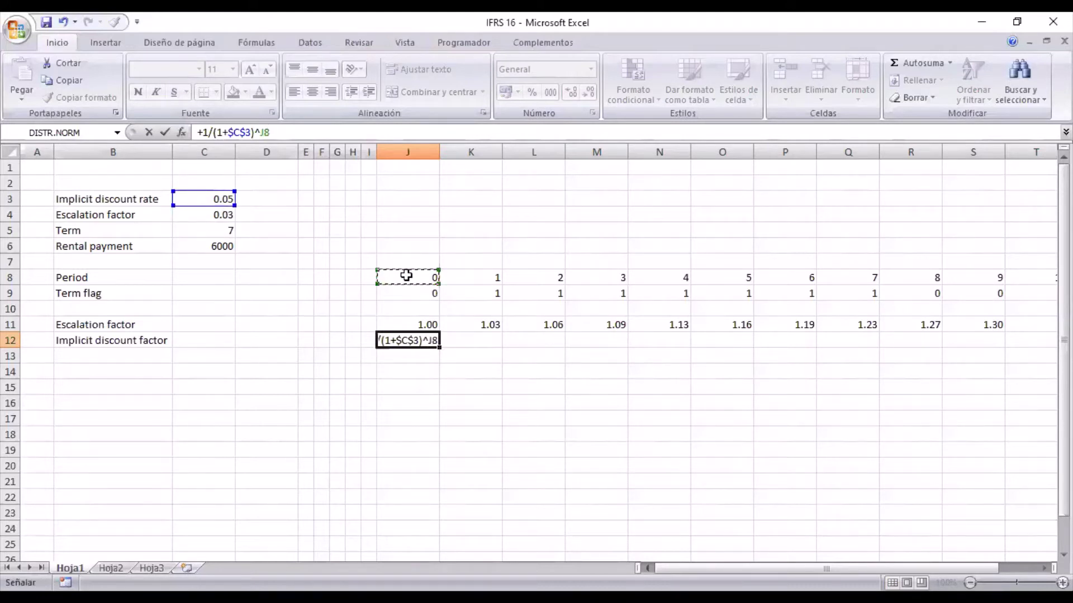
pyautogui.press('Return')
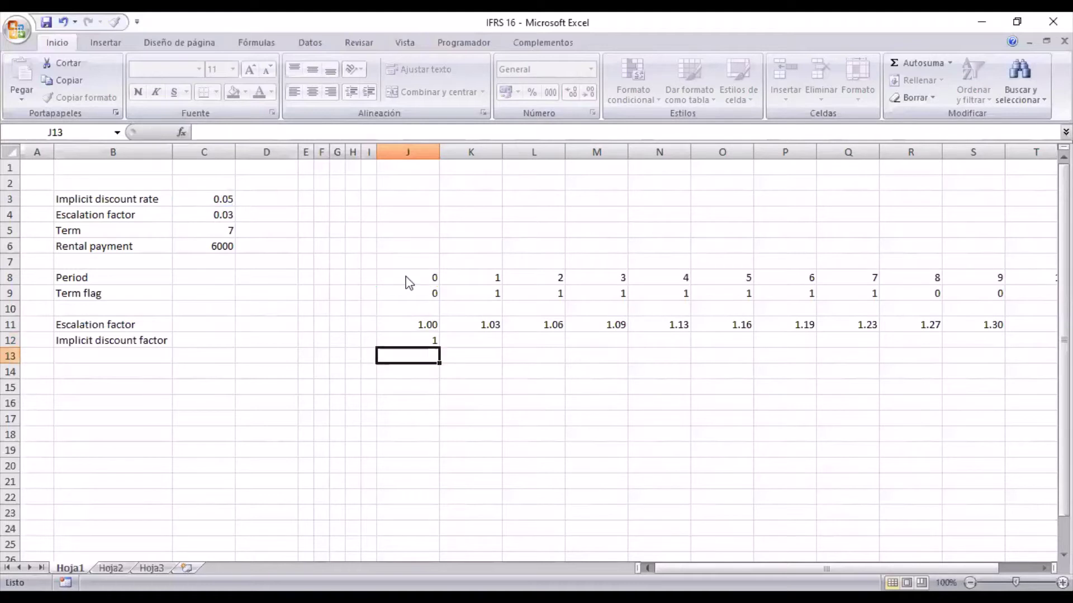
# Step: Format J12 with two decimals and copy its formula across the Implicit discount factor row through T12
pyautogui.press('Up')
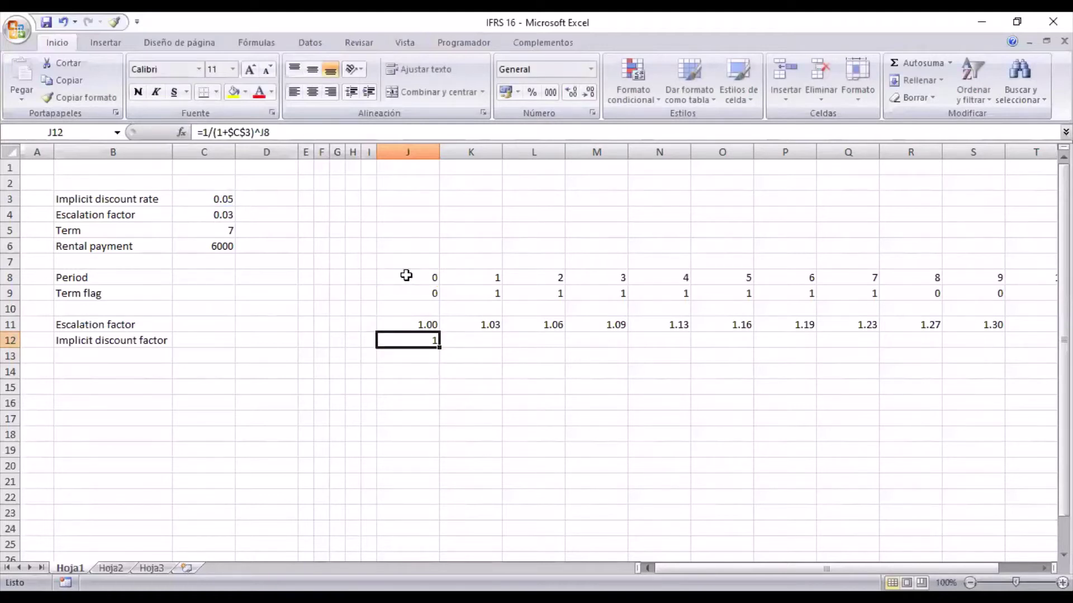
pyautogui.doubleClick(573, 92)
pyautogui.hotkey('ctrl', 'c')
pyautogui.hotkey('shift', 'Right')
pyautogui.hotkey('shift', 'Right')
pyautogui.hotkey('shift', 'Right')
pyautogui.hotkey('shift', 'Right')
pyautogui.hotkey('shift', 'Right')
pyautogui.hotkey('shift', 'Right')
pyautogui.hotkey('shift', 'Right')
pyautogui.hotkey('shift', 'Right')
pyautogui.hotkey('shift', 'Right')
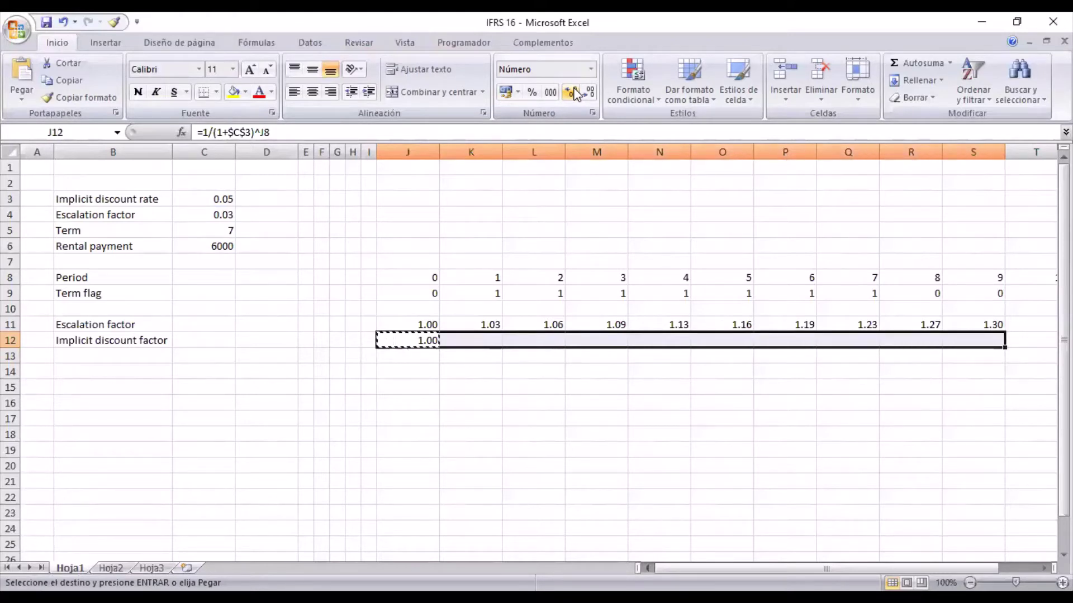
pyautogui.hotkey('ctrl', 'v')
pyautogui.press('Escape')
# Step: Extend the Escalation factor row to period 10 by copying S11 into T11
pyautogui.press('Up')
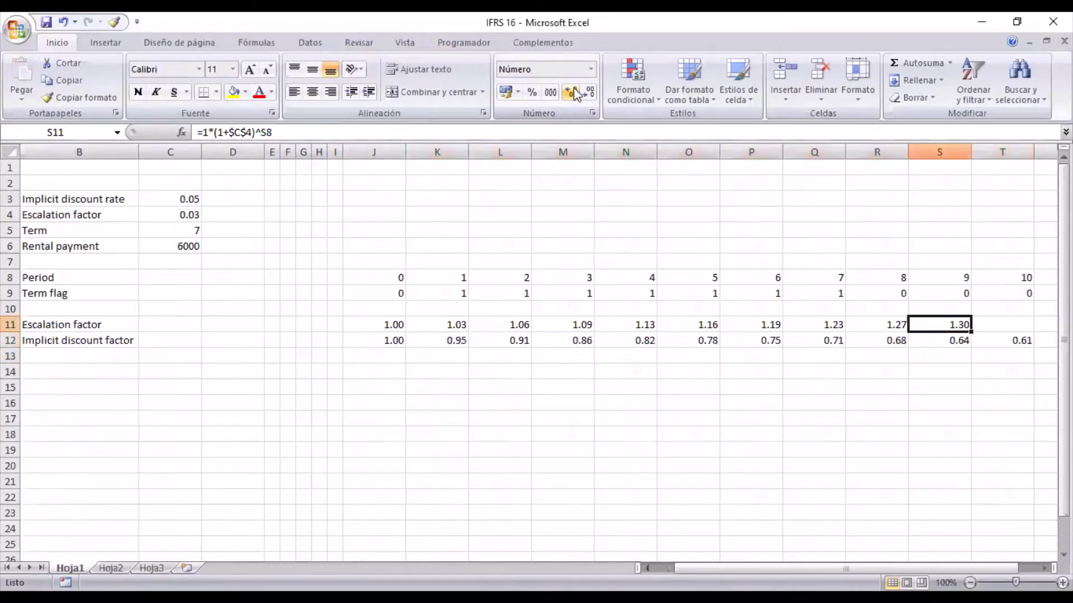
pyautogui.hotkey('ctrl', 'c')
pyautogui.press('Right')
pyautogui.hotkey('ctrl', 'v')
pyautogui.press('Escape')
# Step: Label B14 "Real rental payments", leaving a blank row beneath the Implicit discount factor row
pyautogui.press('Left')
pyautogui.press('Left')
pyautogui.press('Left')
pyautogui.press('Left')
pyautogui.press('Left')
pyautogui.press('Left')
pyautogui.press('Left')
pyautogui.press('Left')
pyautogui.press('Left')
pyautogui.press('Left')
pyautogui.press('Left')
pyautogui.press('Left')
pyautogui.press('Left')
pyautogui.press('Left')
pyautogui.press('Left')
pyautogui.press('Left')
pyautogui.press('Left')
pyautogui.press('Left')
pyautogui.press('Left')
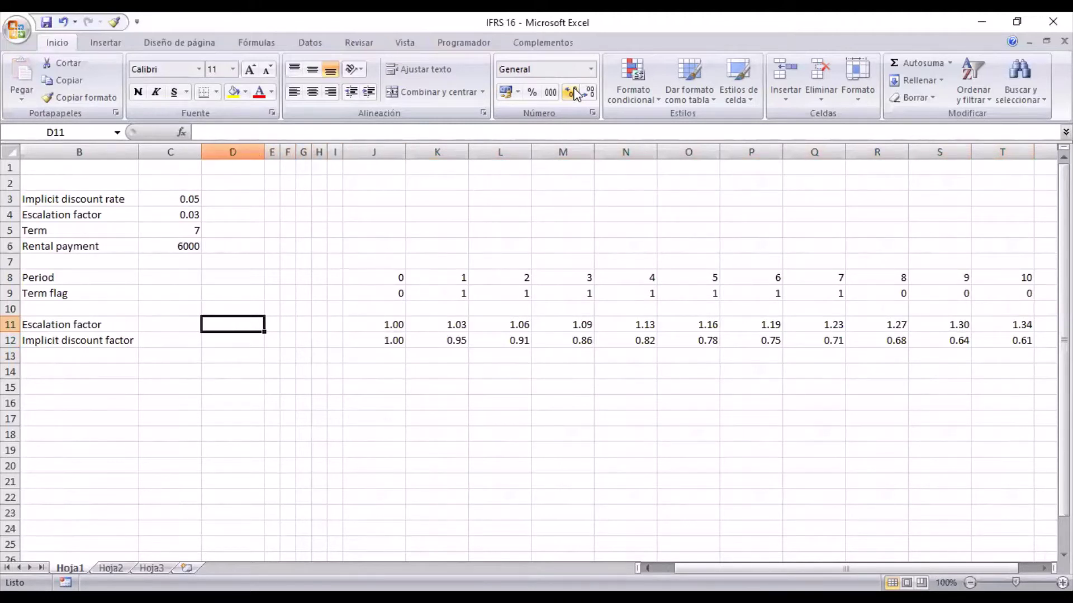
pyautogui.press('Down')
pyautogui.press('Down')
pyautogui.press('Right')
pyautogui.press('Down')
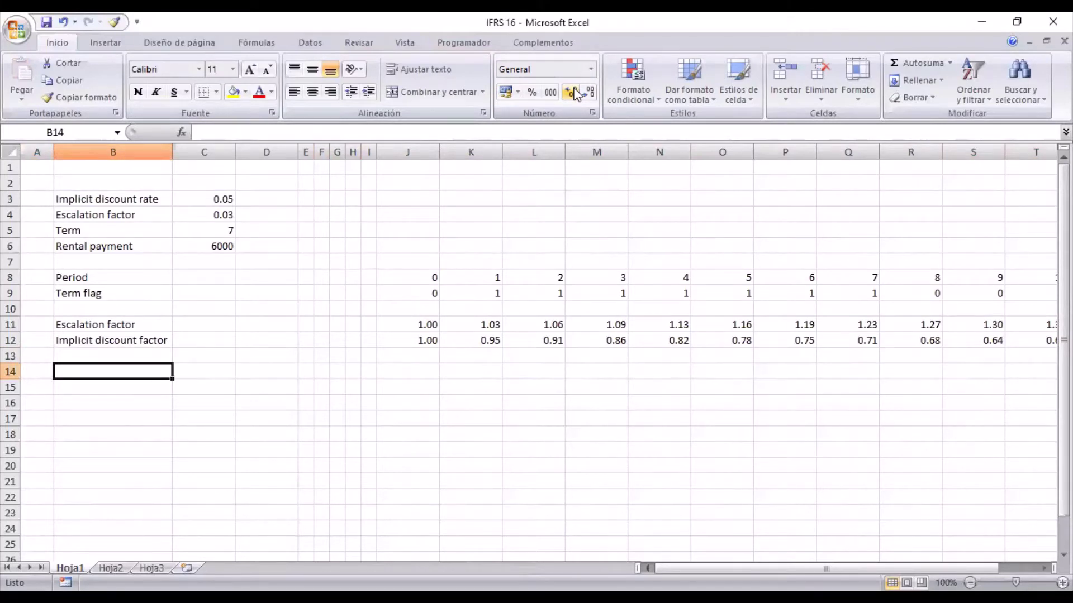
pyautogui.write('Real')
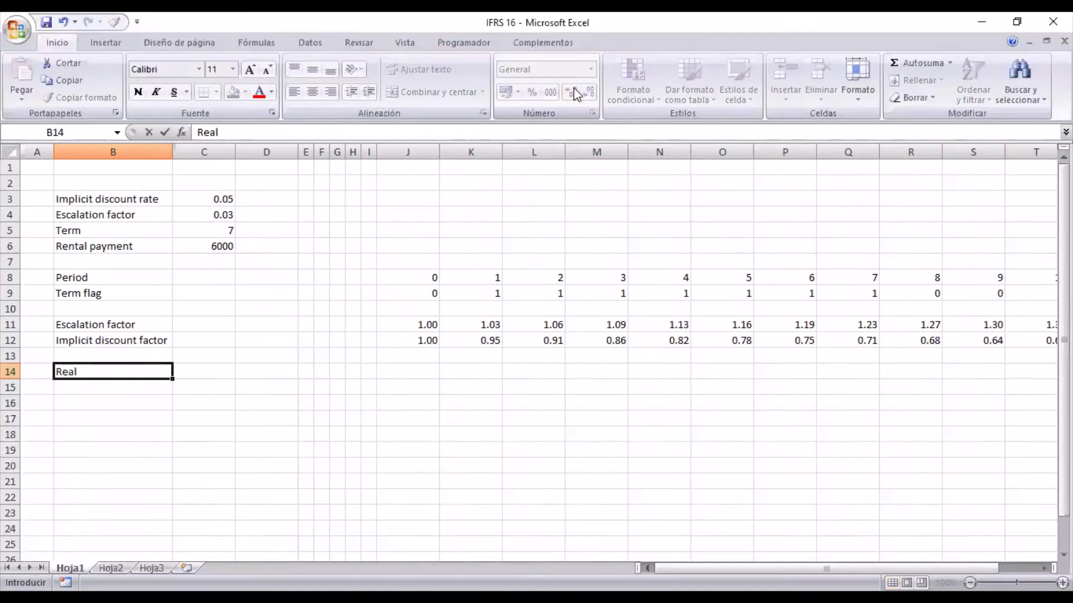
pyautogui.write(' rental payments')
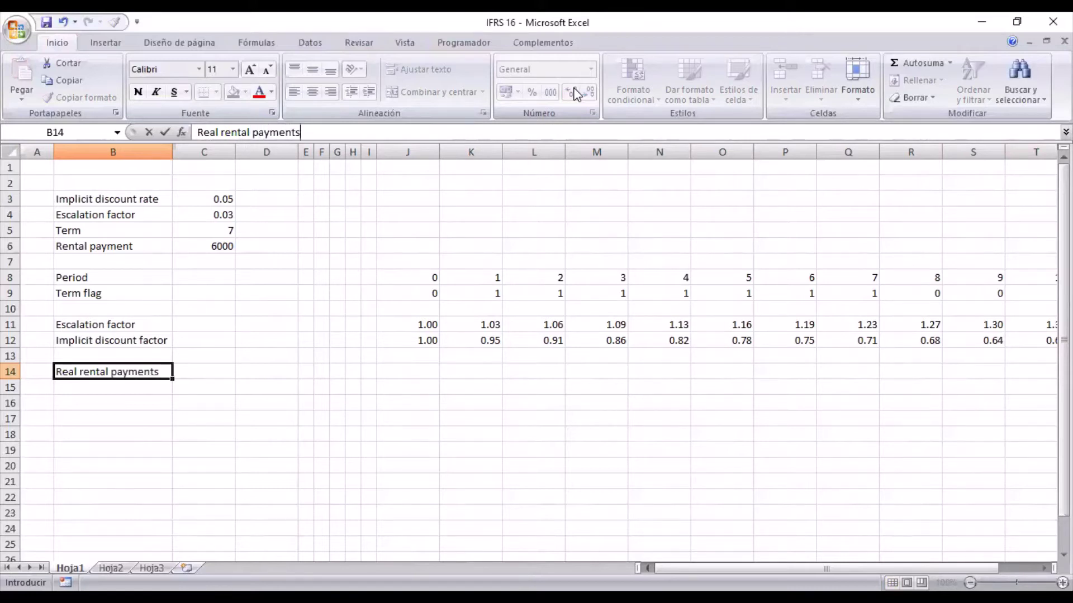
pyautogui.press('Return')
# Step: Label B15 "Nominal rental payments"
pyautogui.write('Nomin')
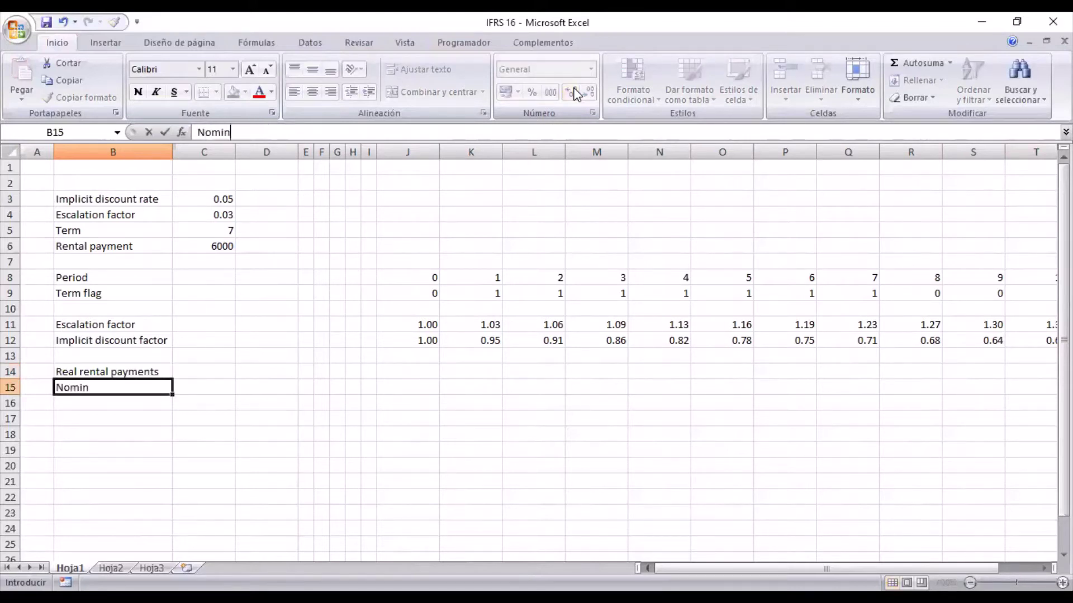
pyautogui.write('al rental payments')
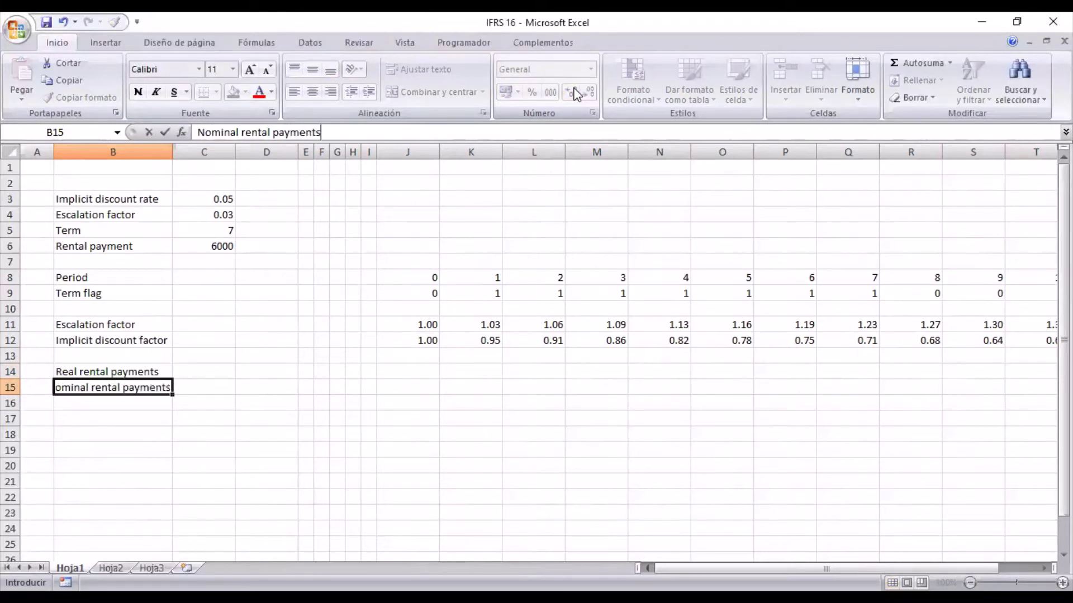
pyautogui.press('Return')
# Step: Enter the formula +$C$6*J9 in J14, multiplying the absolute rental payment input by the period's term flag
pyautogui.press('Up')
pyautogui.press('Up')
pyautogui.press('Right')
pyautogui.press('Right')
pyautogui.press('Right')
pyautogui.press('Right')
pyautogui.press('Right')
pyautogui.press('Right')
pyautogui.press('Right')
pyautogui.press('Right')
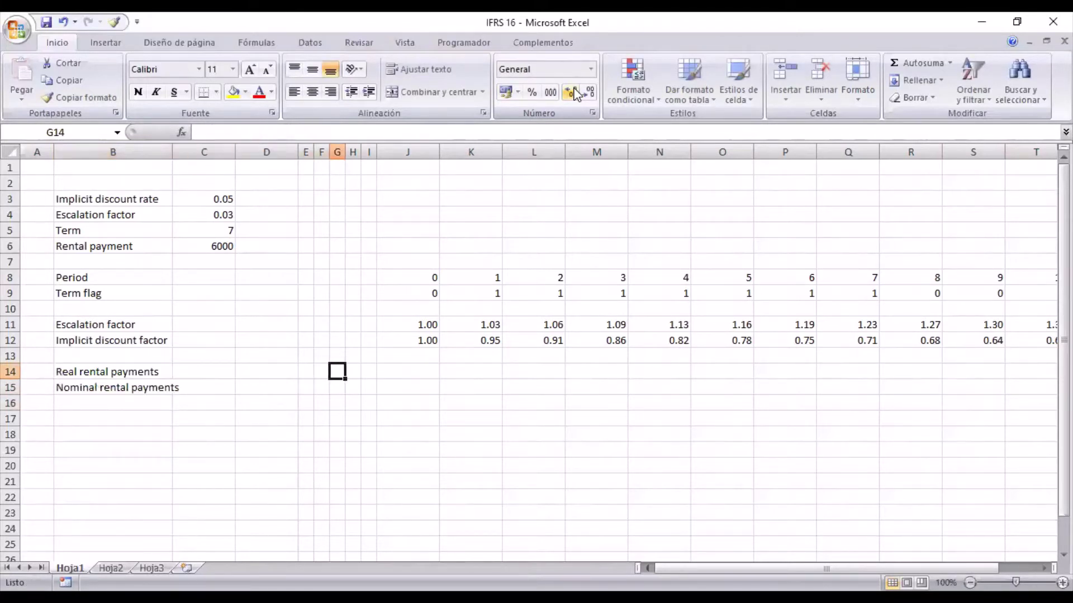
pyautogui.write('+')
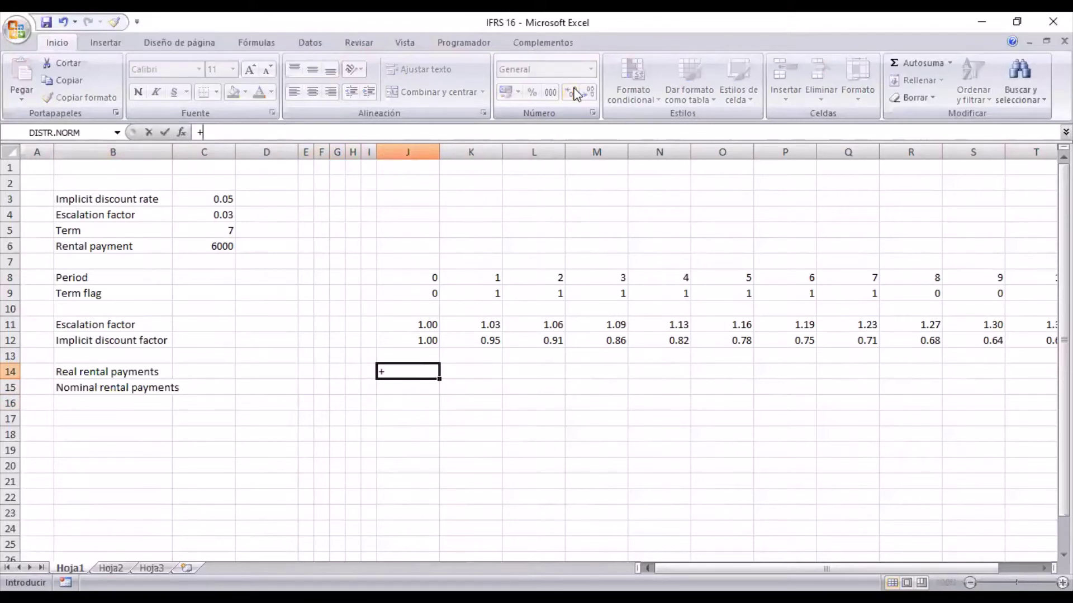
pyautogui.click(207, 244)
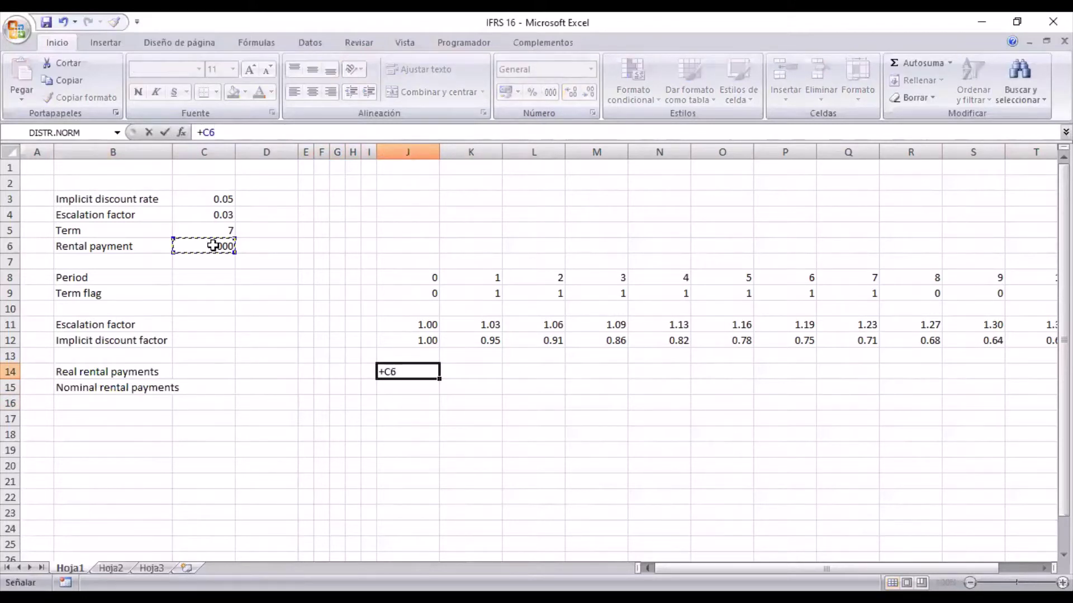
pyautogui.press('F4')
pyautogui.write('*')
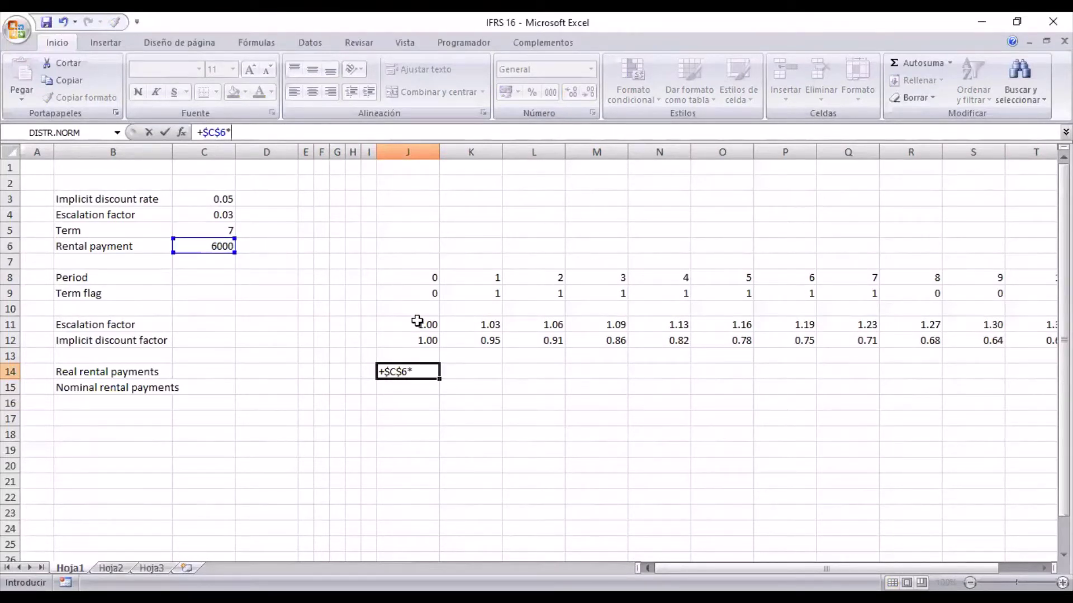
pyautogui.click(413, 290)
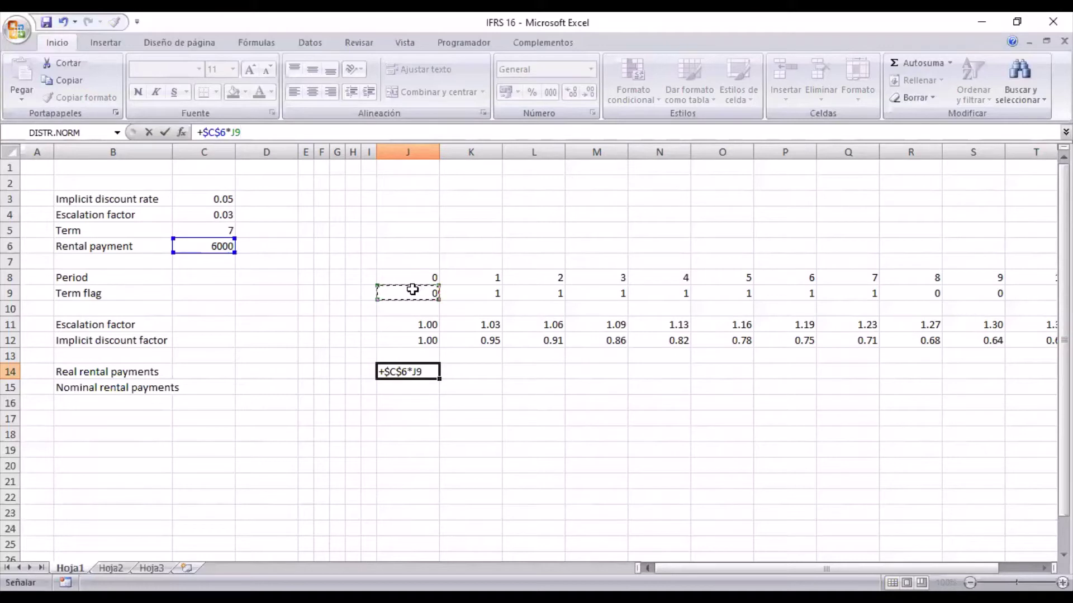
pyautogui.press('Return')
# Step: Copy the J14 formula across the Real rental payments row into K14 through T14
pyautogui.press('Up')
pyautogui.hotkey('ctrl', 'c')
pyautogui.press('Right')
pyautogui.hotkey('shift', 'Right')
pyautogui.hotkey('shift', 'Right')
pyautogui.hotkey('shift', 'Right')
pyautogui.hotkey('shift', 'Right')
pyautogui.hotkey('shift', 'Right')
pyautogui.hotkey('shift', 'Right')
pyautogui.hotkey('shift', 'Right')
pyautogui.hotkey('shift', 'Right')
pyautogui.hotkey('shift', 'Right')
pyautogui.hotkey('shift', 'Right')
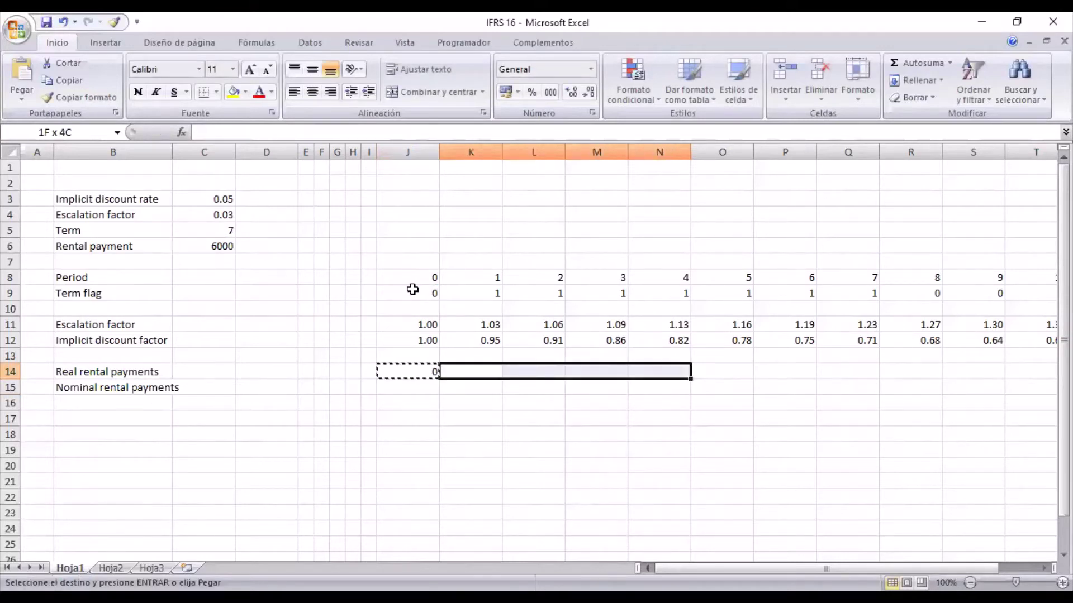
pyautogui.hotkey('shift', 'Left')
pyautogui.press('Return')
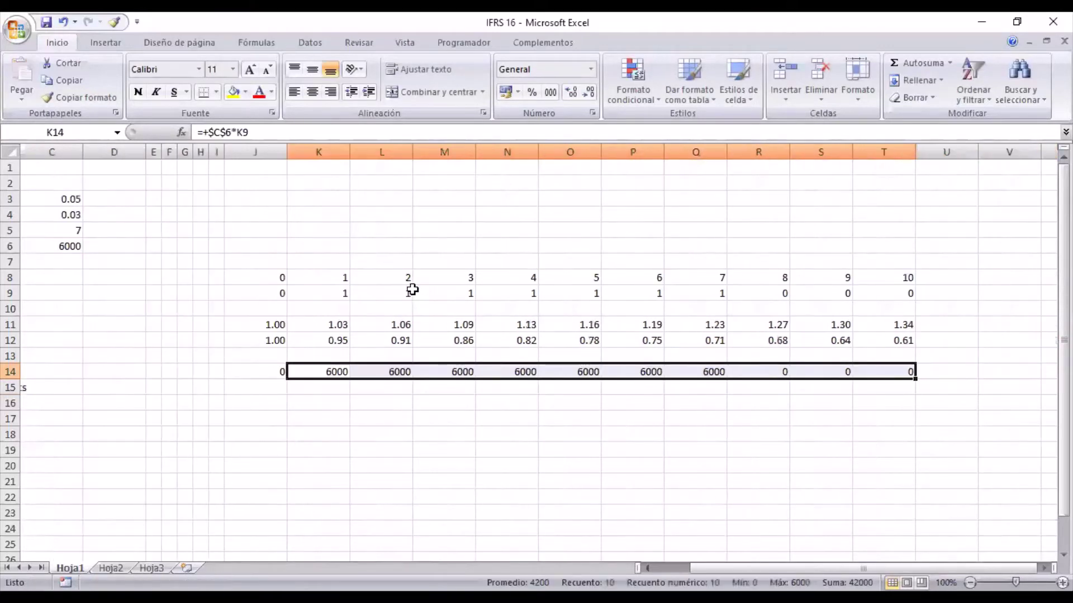
# Step: Enter the formula +J14*J11 in J15, multiplying the real rental payment by the escalation factor
pyautogui.press('Left')
pyautogui.press('Left')
pyautogui.press('Left')
pyautogui.press('Left')
pyautogui.press('Left')
pyautogui.press('Left')
pyautogui.press('Left')
pyautogui.press('Left')
pyautogui.press('Left')
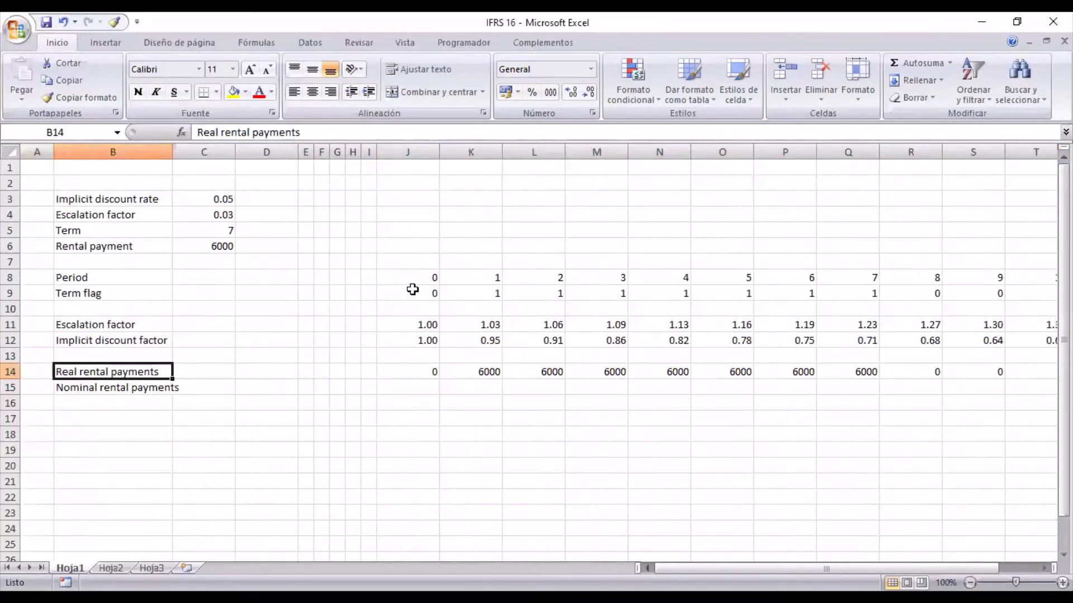
pyautogui.press('Right')
pyautogui.press('Down')
pyautogui.press('Right')
pyautogui.press('Right')
pyautogui.press('Right')
pyautogui.press('Right')
pyautogui.press('Right')
pyautogui.press('Right')
pyautogui.press('Right')
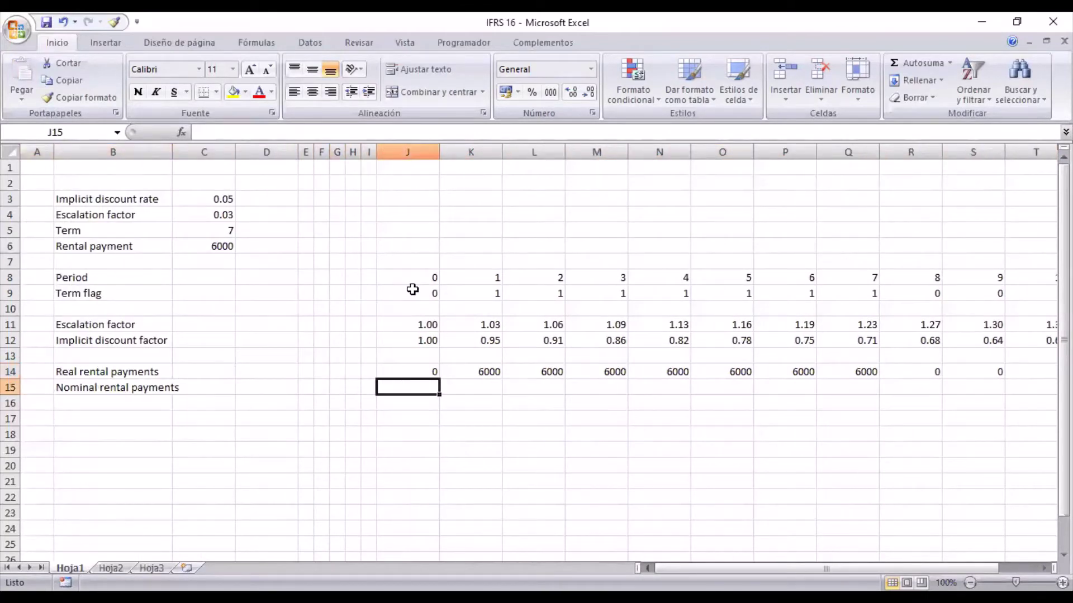
pyautogui.write('+')
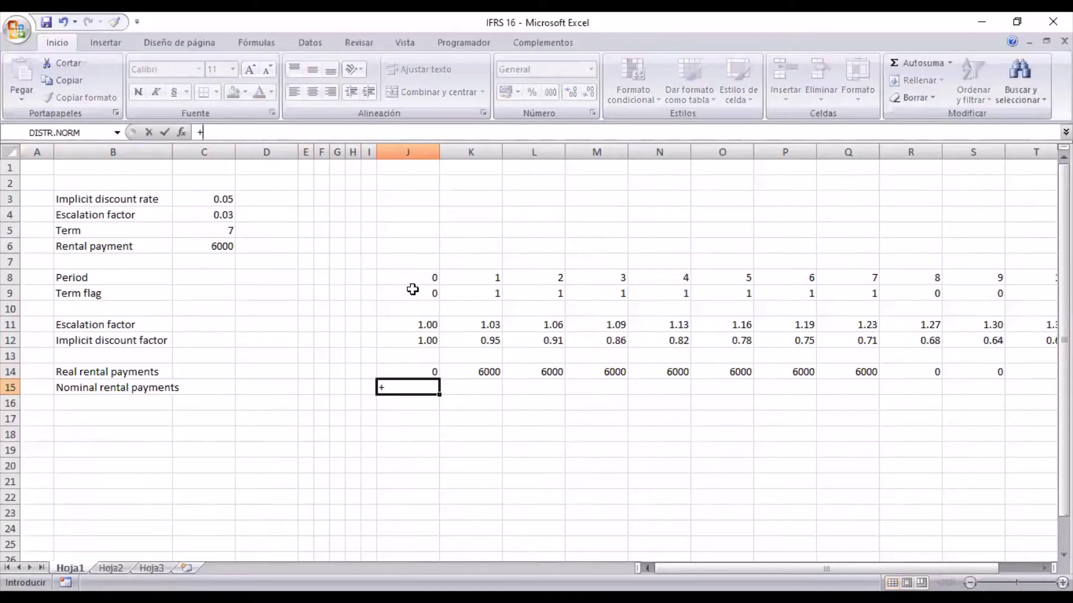
pyautogui.press('Up')
pyautogui.write('*')
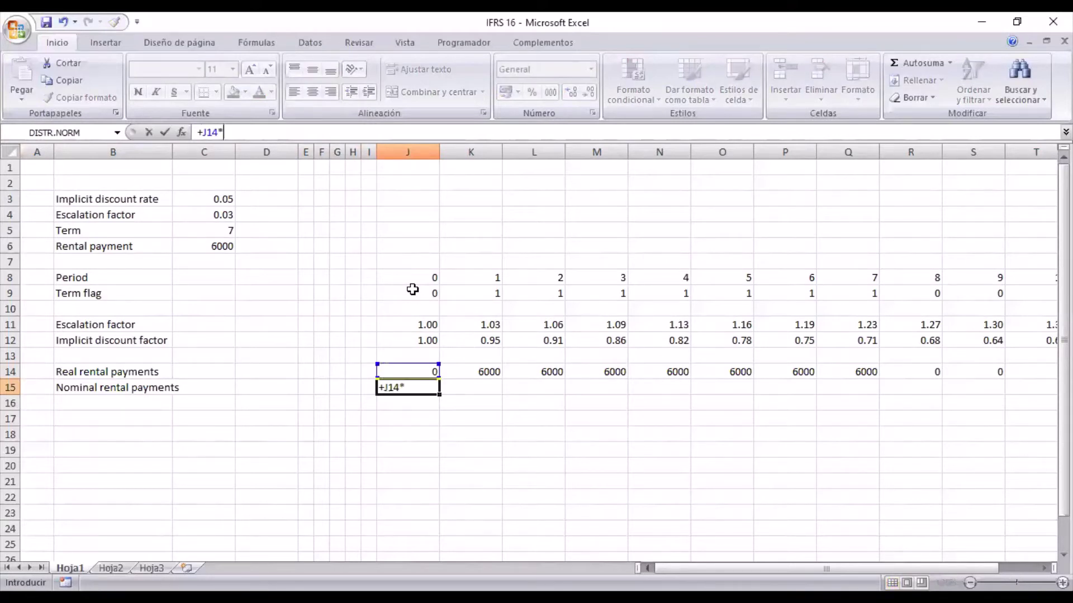
pyautogui.press('Up')
pyautogui.press('Up')
pyautogui.press('Up')
pyautogui.press('Up')
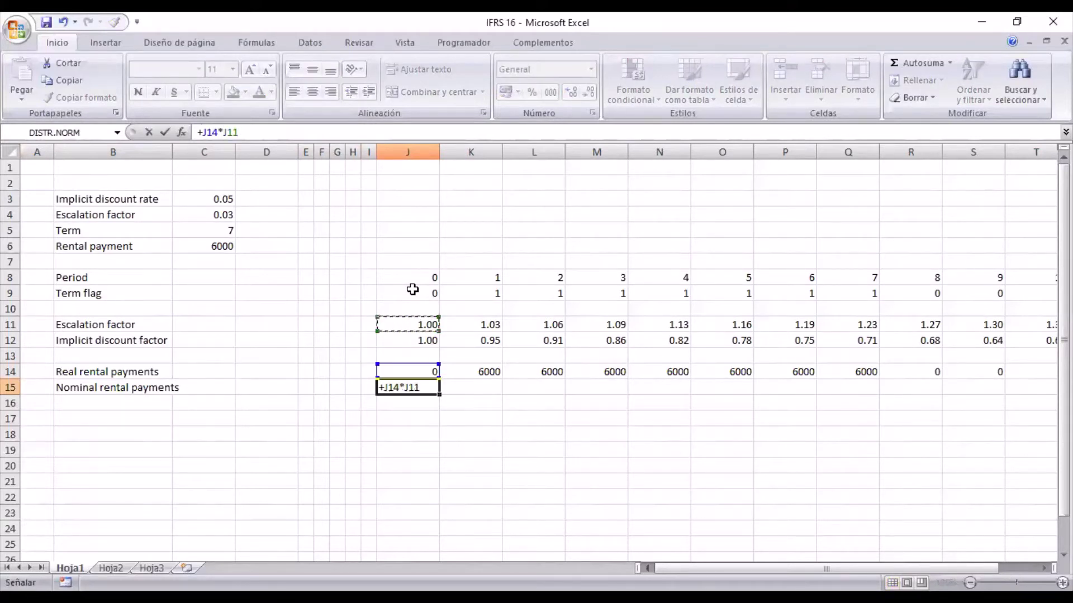
pyautogui.hotkey('ctrl', 'Return')
# Step: Copy the J15 formula across the Nominal rental payments row into K15 through T15
pyautogui.hotkey('ctrl', 'c')
pyautogui.press('Right')
pyautogui.hotkey('shift', 'Right')
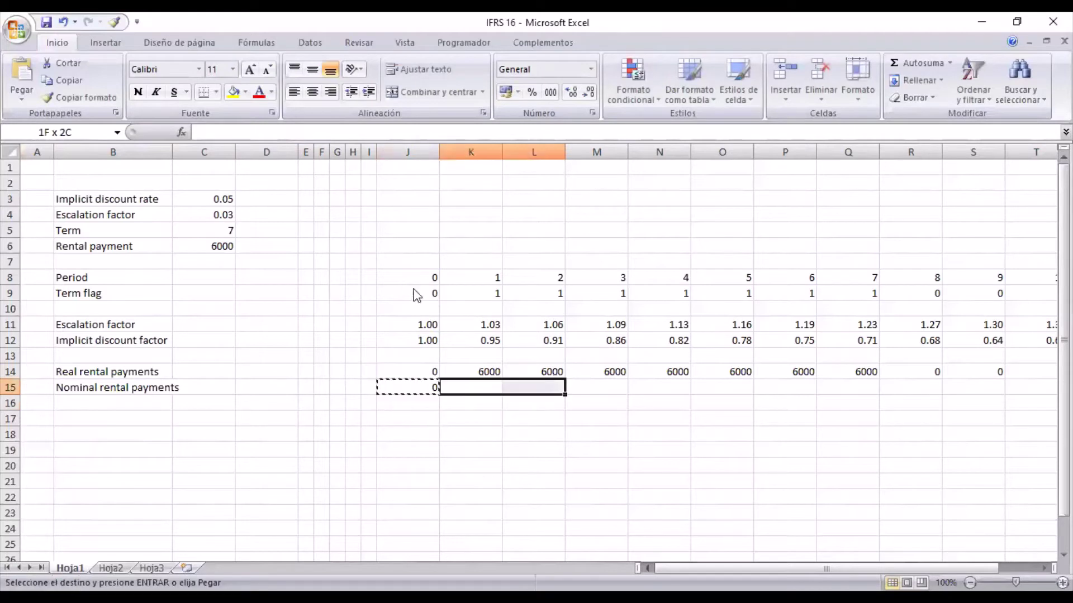
pyautogui.hotkey('shift', 'Right')
pyautogui.hotkey('shift', 'Right')
pyautogui.hotkey('shift', 'Right')
pyautogui.hotkey('shift', 'Right')
pyautogui.hotkey('shift', 'Right')
pyautogui.hotkey('shift', 'Right')
pyautogui.hotkey('shift', 'Right')
pyautogui.hotkey('shift', 'Right')
pyautogui.press('Return')
pyautogui.press('Left')
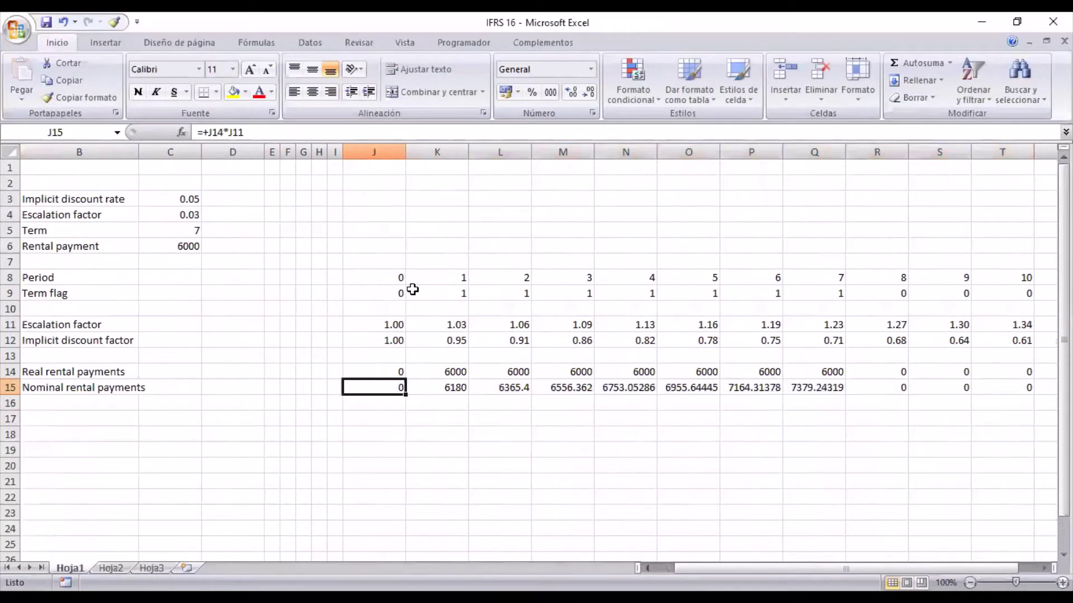
# Step: Format the real and nominal rental payments in J14:T15 with thousands separators and no decimal places
pyautogui.press('Up')
pyautogui.press('Down')
pyautogui.hotkey('ctrl', 'Right')
pyautogui.press('Left')
pyautogui.hotkey('ctrl', 'Left')
pyautogui.press('Up')
pyautogui.hotkey('shift', 'Down')
pyautogui.hotkey('ctrl', 'shift', 'Right')
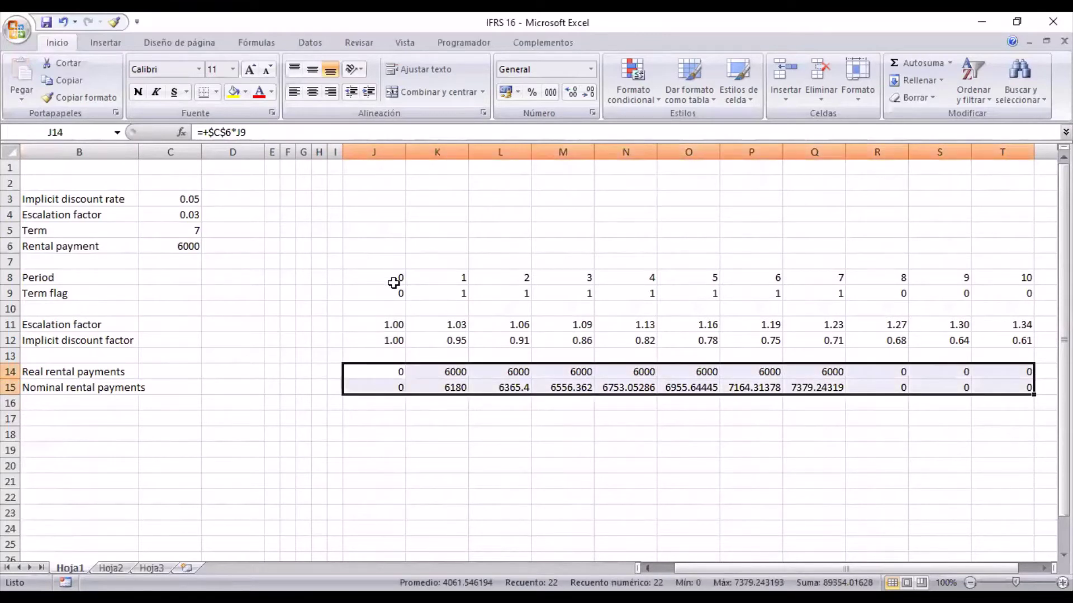
pyautogui.click(550, 93)
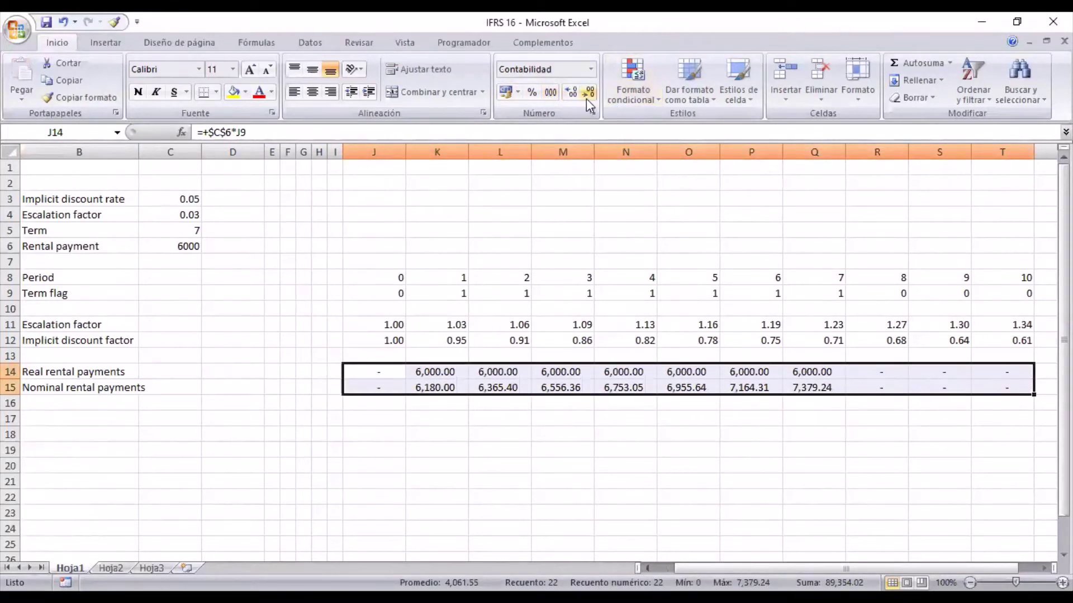
pyautogui.click(587, 95)
pyautogui.click(587, 95)
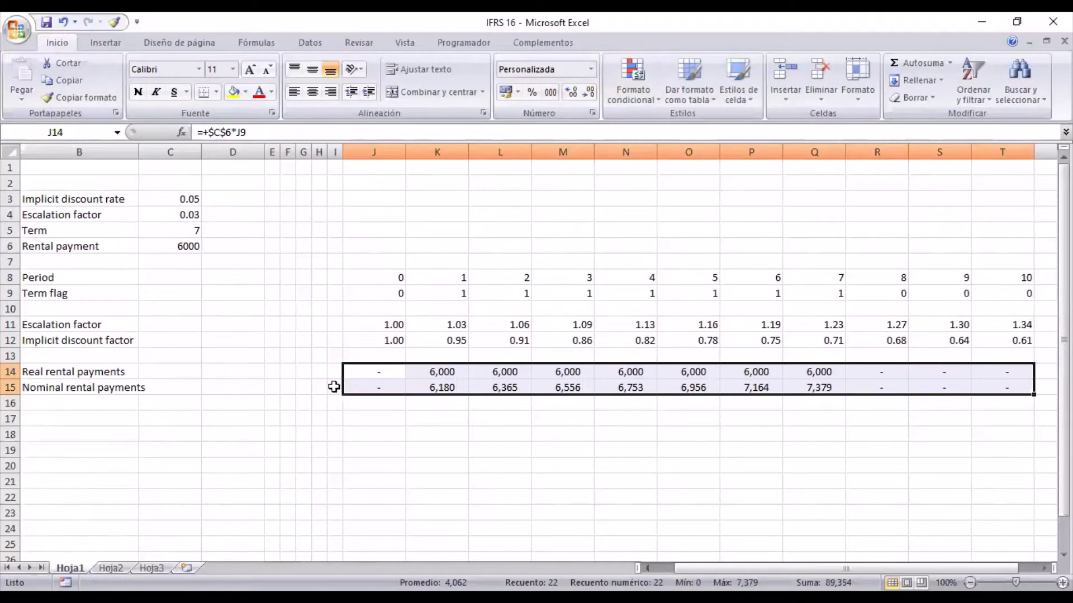
# Step: Enter the row label "Discounted nominal rental payments" in B17
pyautogui.press('Left')
pyautogui.press('Left')
pyautogui.press('Left')
pyautogui.press('Left')
pyautogui.press('Left')
pyautogui.press('Left')
pyautogui.press('Left')
pyautogui.press('Left')
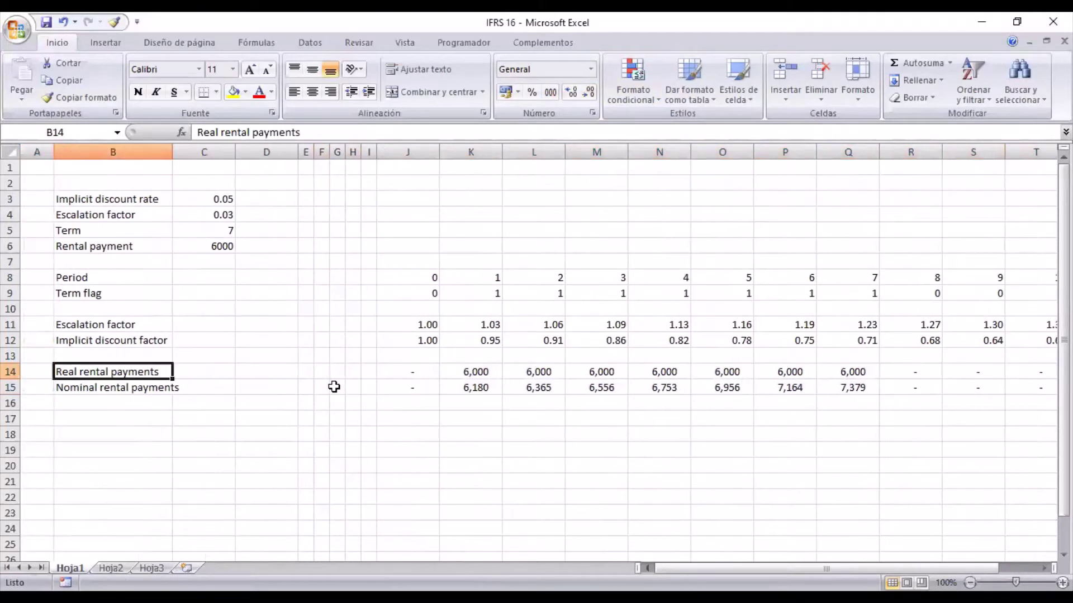
pyautogui.press('Down')
pyautogui.press('Down')
pyautogui.press('Down')
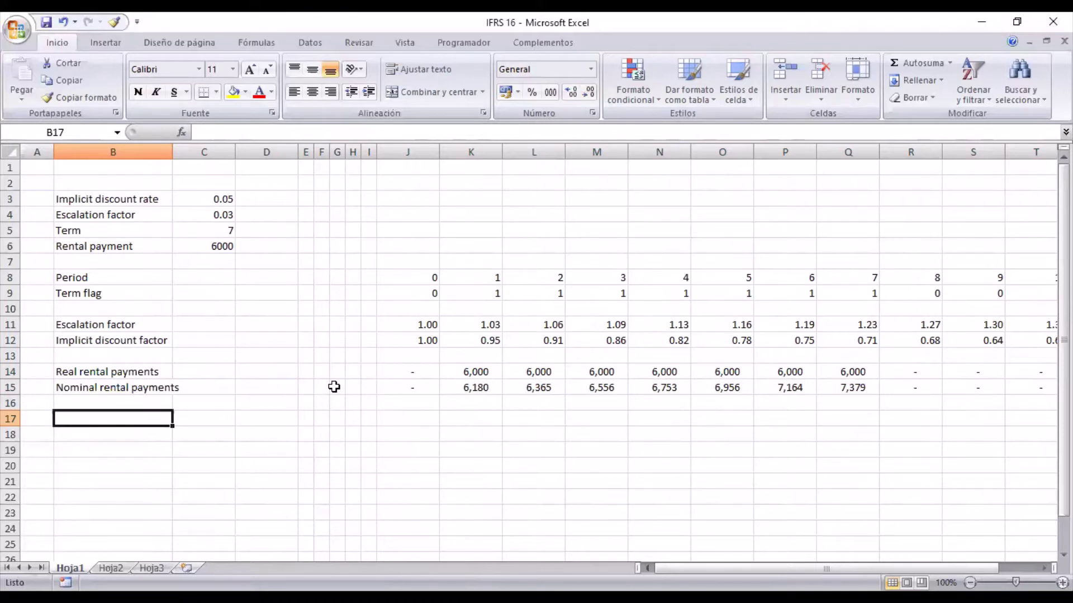
pyautogui.write('Discounted')
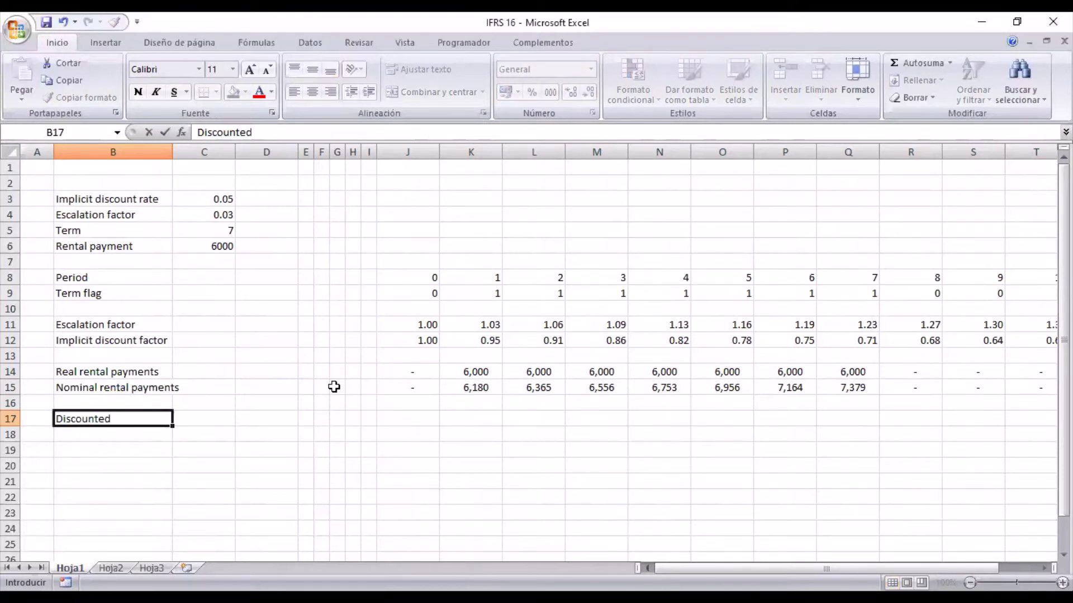
pyautogui.write(' noi')
pyautogui.write('minal re')
pyautogui.write('ntal pa')
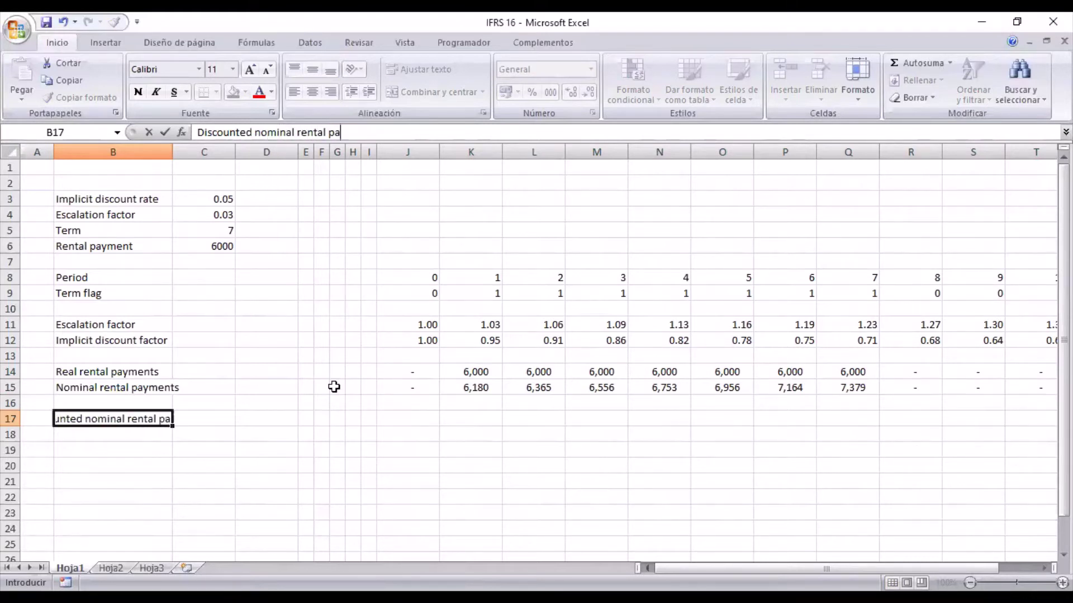
pyautogui.write('yments')
pyautogui.press('Return')
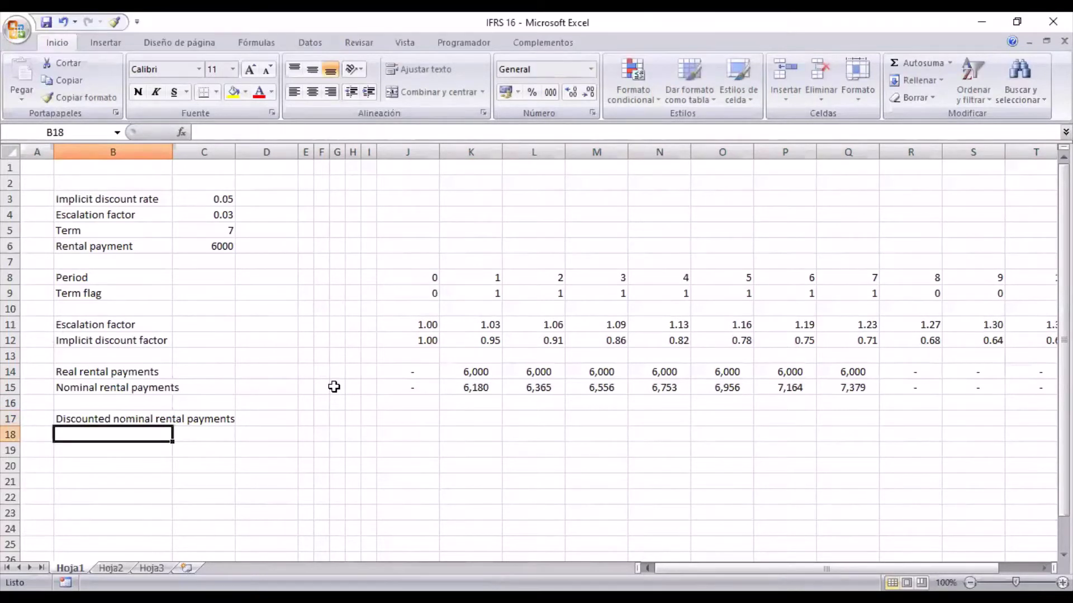
# Step: Enter the formula +J15*J12 in J17, multiplying the nominal rental payment by the implicit discount factor
pyautogui.press('Up')
pyautogui.press('Right')
pyautogui.press('Right')
pyautogui.press('Right')
pyautogui.press('Right')
pyautogui.press('Right')
pyautogui.press('Right')
pyautogui.press('Right')
pyautogui.press('Right')
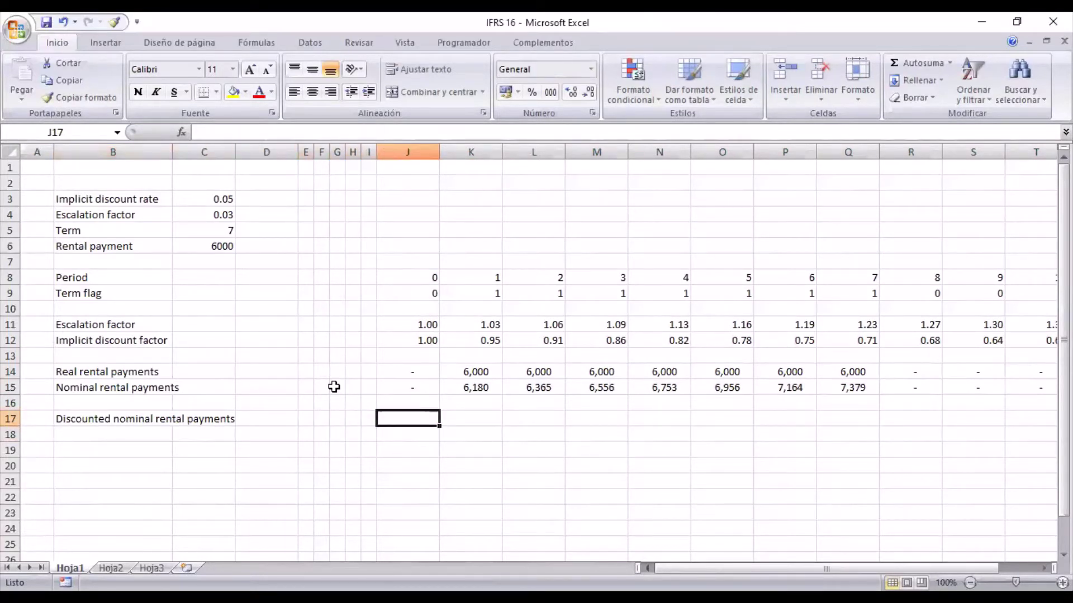
pyautogui.write('+')
pyautogui.press('Up')
pyautogui.press('Up')
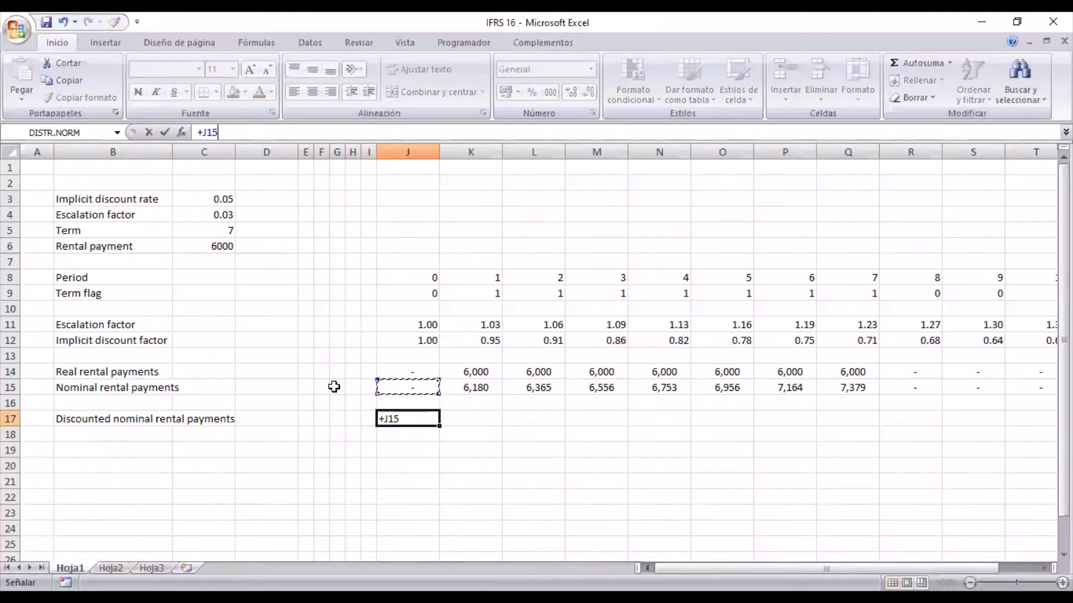
pyautogui.write('*')
pyautogui.press('Up')
pyautogui.press('Up')
pyautogui.press('Up')
pyautogui.press('Up')
pyautogui.press('Up')
pyautogui.press('Return')
pyautogui.press('Up')
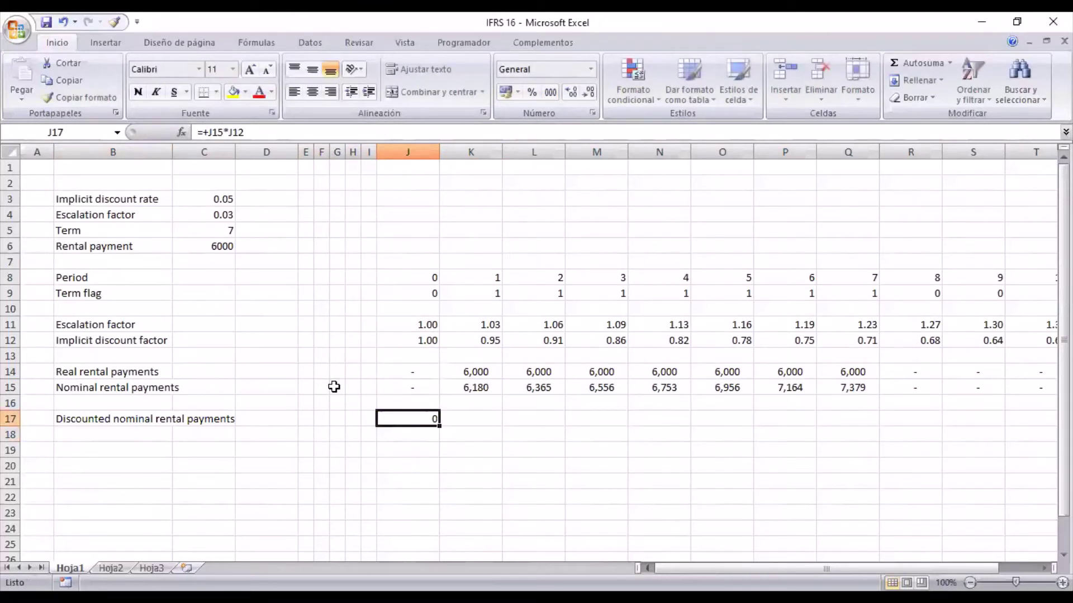
# Step: Copy the J17 formula across the Discounted nominal rental payments row into K17 through T17
pyautogui.hotkey('ctrl', 'c')
pyautogui.press('Right')
pyautogui.hotkey('shift', 'Right')
pyautogui.hotkey('shift', 'Right')
pyautogui.hotkey('shift', 'Right')
pyautogui.hotkey('shift', 'Right')
pyautogui.hotkey('shift', 'Right')
pyautogui.hotkey('shift', 'Right')
pyautogui.hotkey('shift', 'Right')
pyautogui.hotkey('shift', 'Right')
pyautogui.hotkey('shift', 'Right')
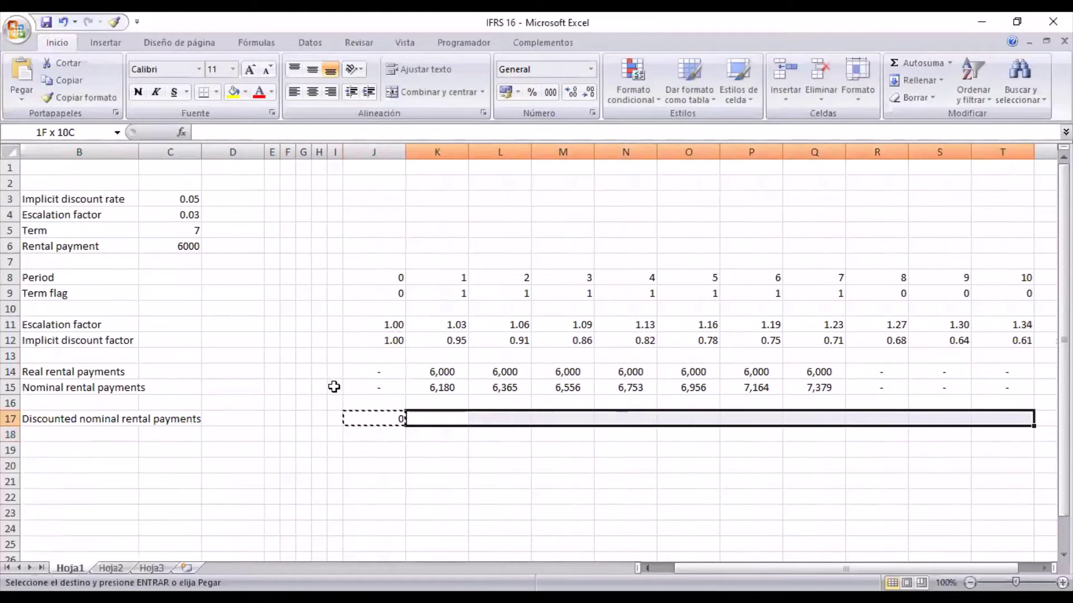
pyautogui.press('Return')
# Step: Copy the number formatting of row 15, Nominal rental payments, onto row 17
pyautogui.press('Left')
pyautogui.press('Up')
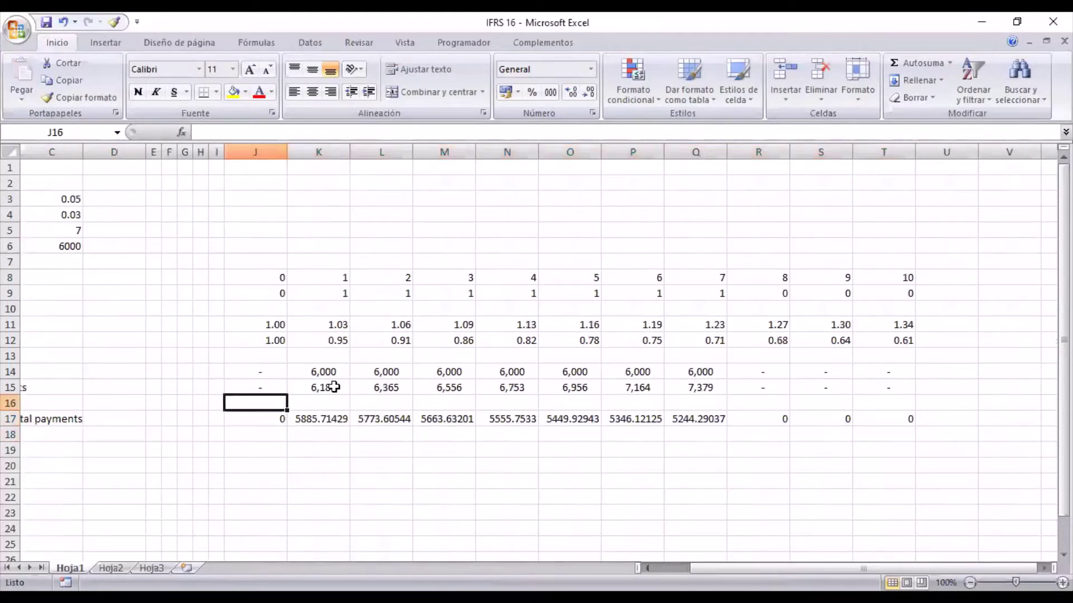
pyautogui.press('Up')
pyautogui.press('Left')
pyautogui.press('Left')
pyautogui.press('Left')
pyautogui.press('Left')
pyautogui.press('Left')
pyautogui.press('Left')
pyautogui.press('Left')
pyautogui.press('Left')
pyautogui.press('Left')
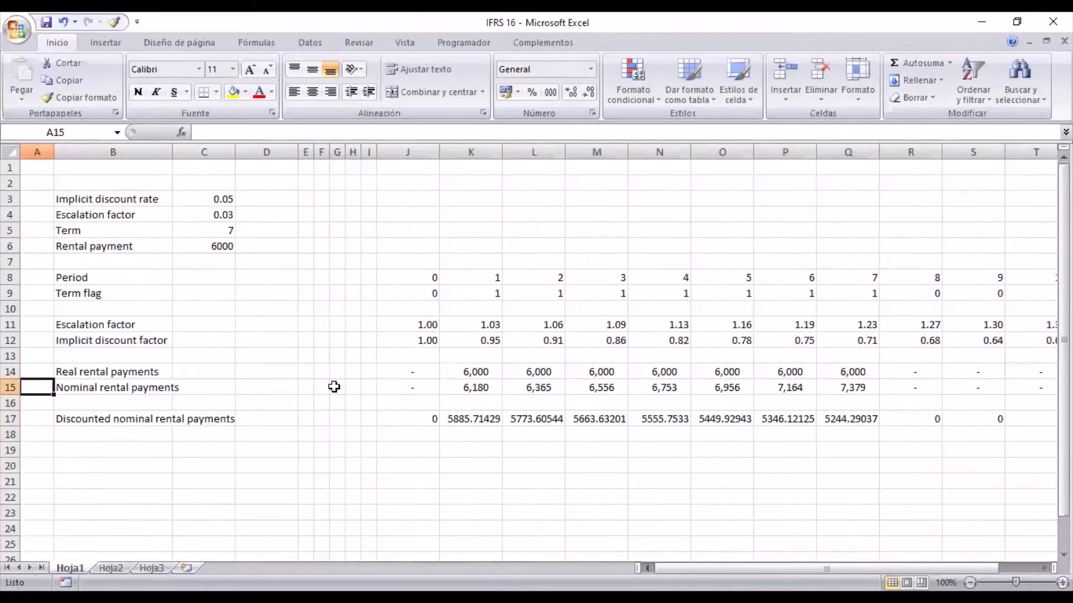
pyautogui.click(10, 387)
pyautogui.click(78, 97)
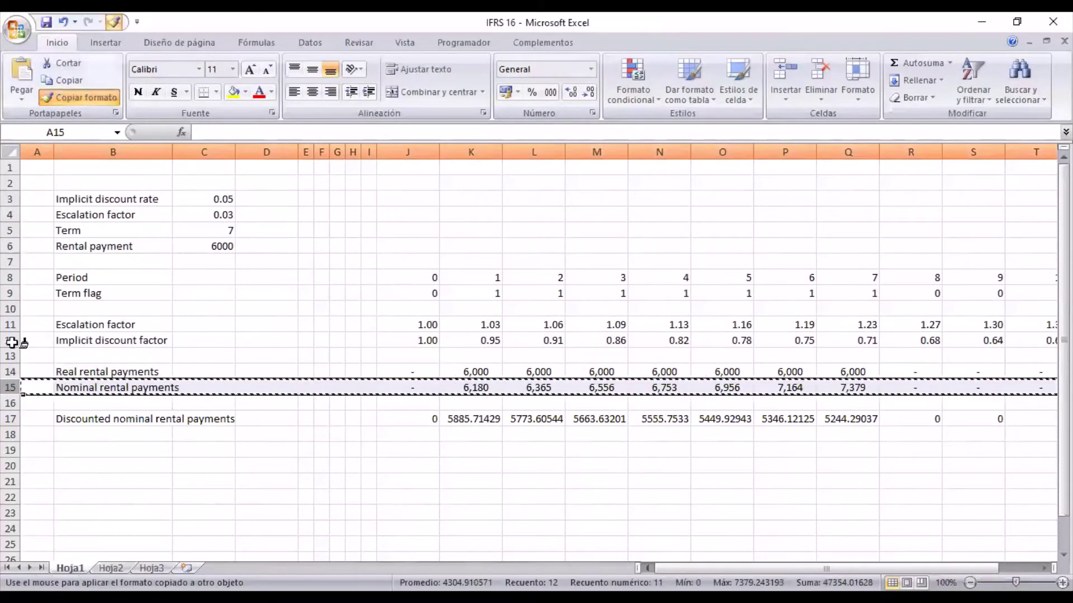
pyautogui.click(10, 419)
# Step: Enter the row label "Right of use" in B19
pyautogui.click(198, 439)
pyautogui.click(75, 439)
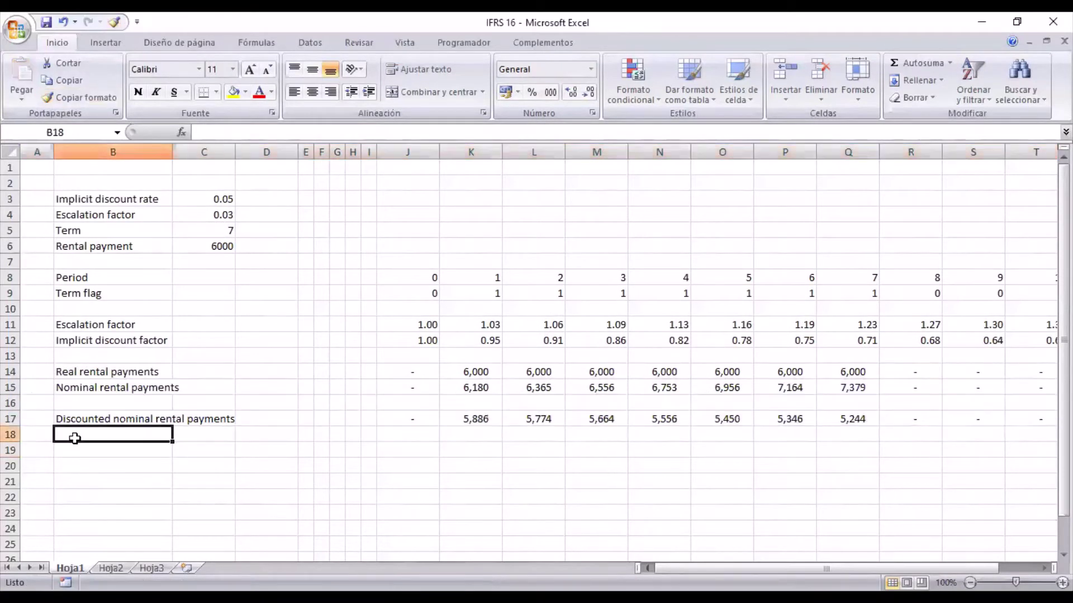
pyautogui.press('Down')
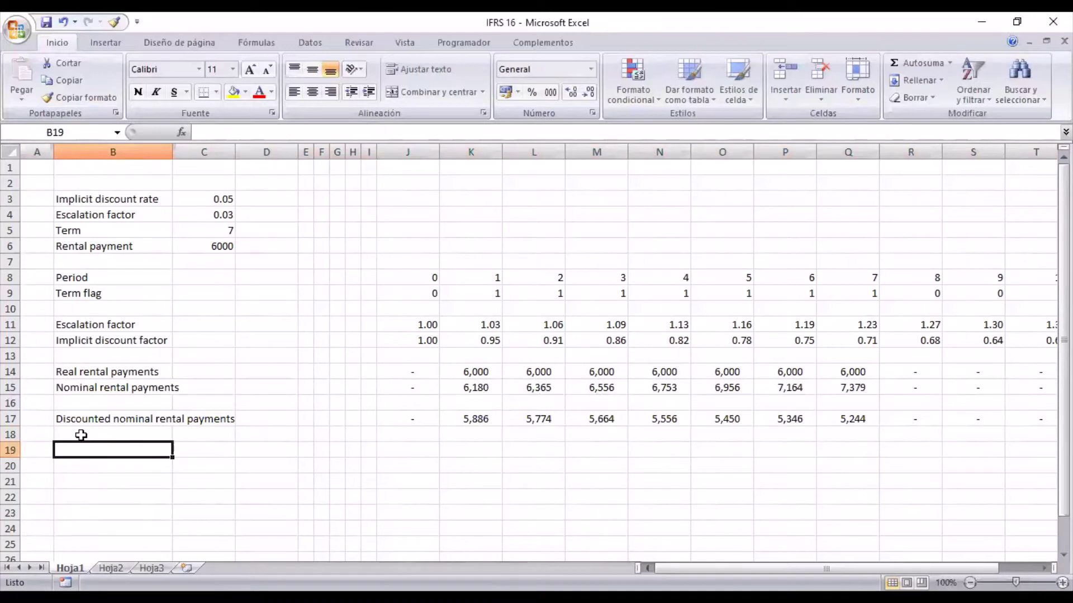
pyautogui.write('Right')
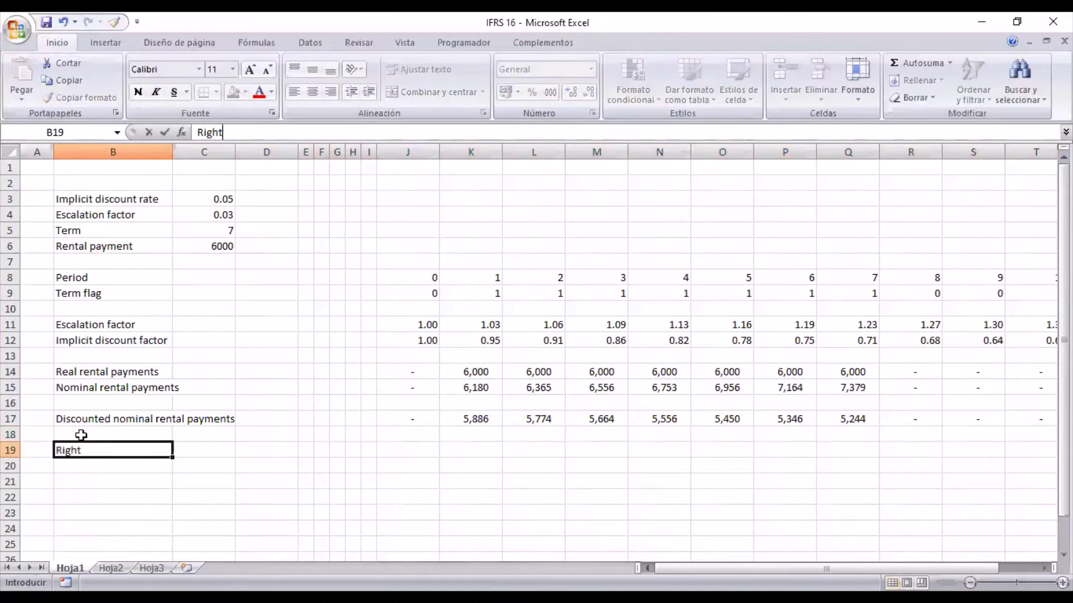
pyautogui.write(' of use')
pyautogui.press('Return')
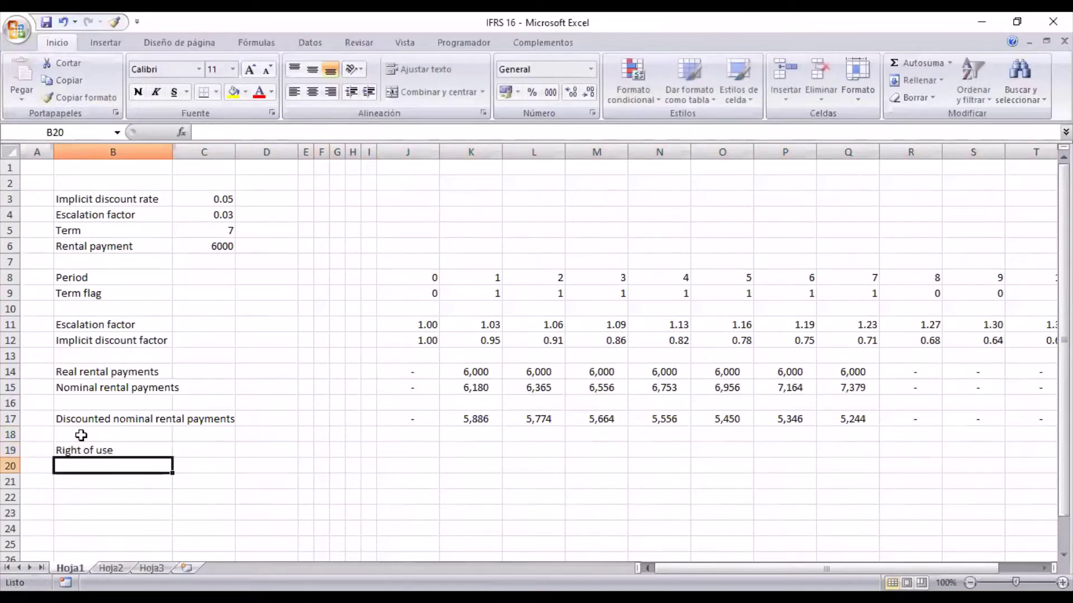
# Step: Enter the formula +suma(J17:T17) in D19 to total the discounted nominal rental payments
pyautogui.press('Up')
pyautogui.press('Right')
pyautogui.press('Right')
pyautogui.press('Right')
pyautogui.press('Left')
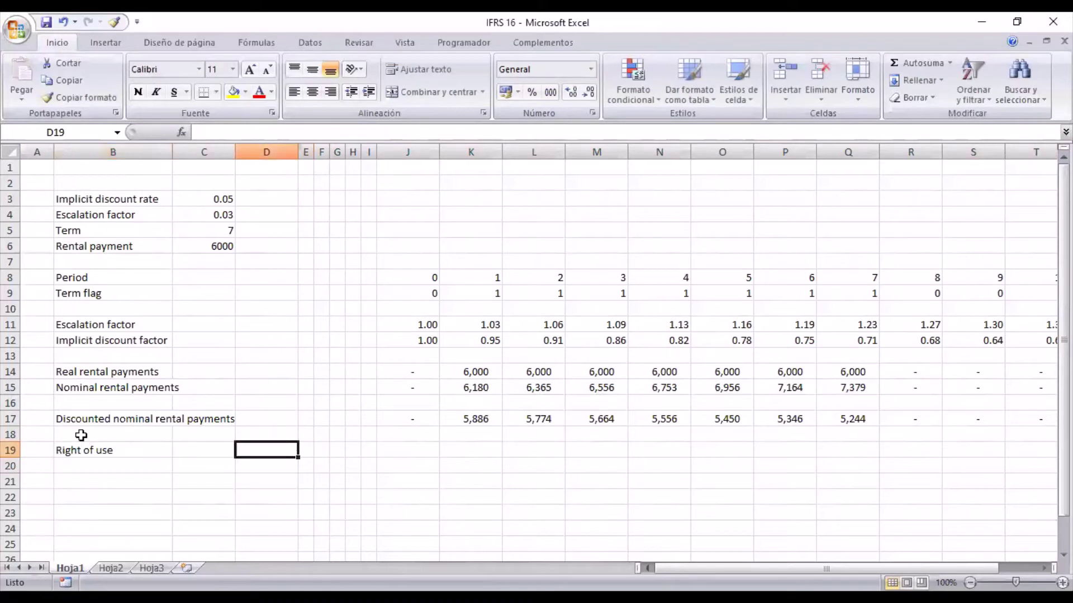
pyautogui.write('+')
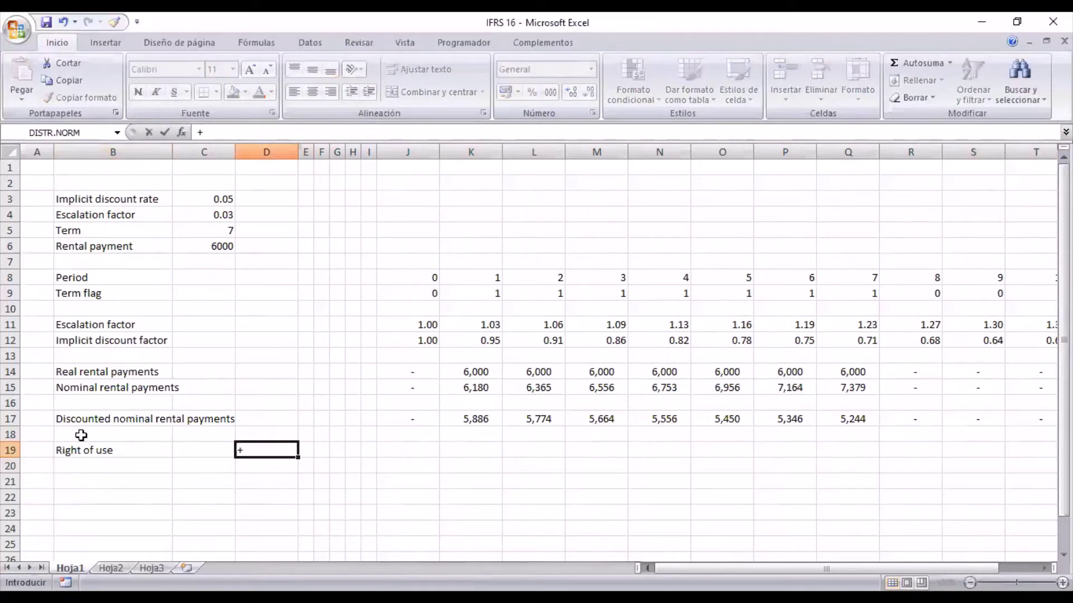
pyautogui.write('suma(')
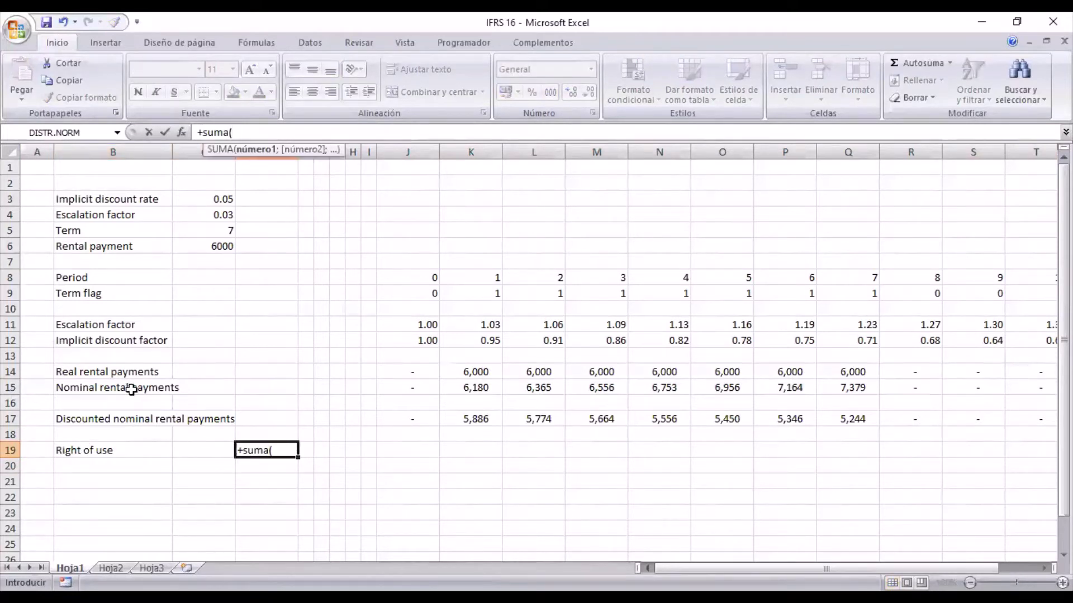
pyautogui.click(412, 418)
pyautogui.hotkey('ctrl', 'shift', 'Right')
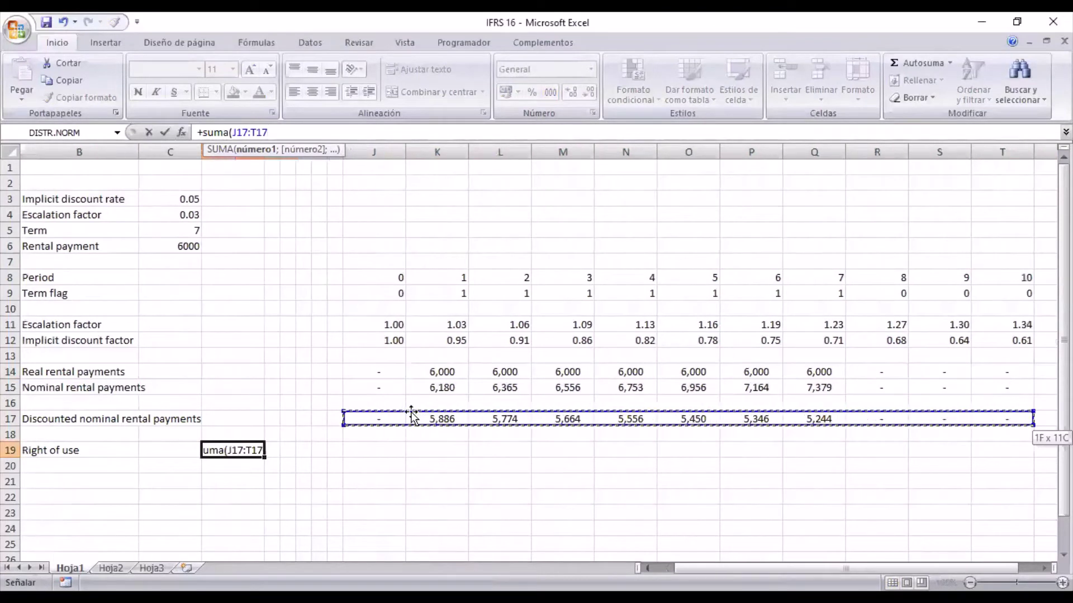
pyautogui.press('Return')
# Step: Enter the section heading "PL" in B22
pyautogui.press('Left')
pyautogui.press('Left')
pyautogui.press('Left')
pyautogui.press('Right')
pyautogui.press('Down')
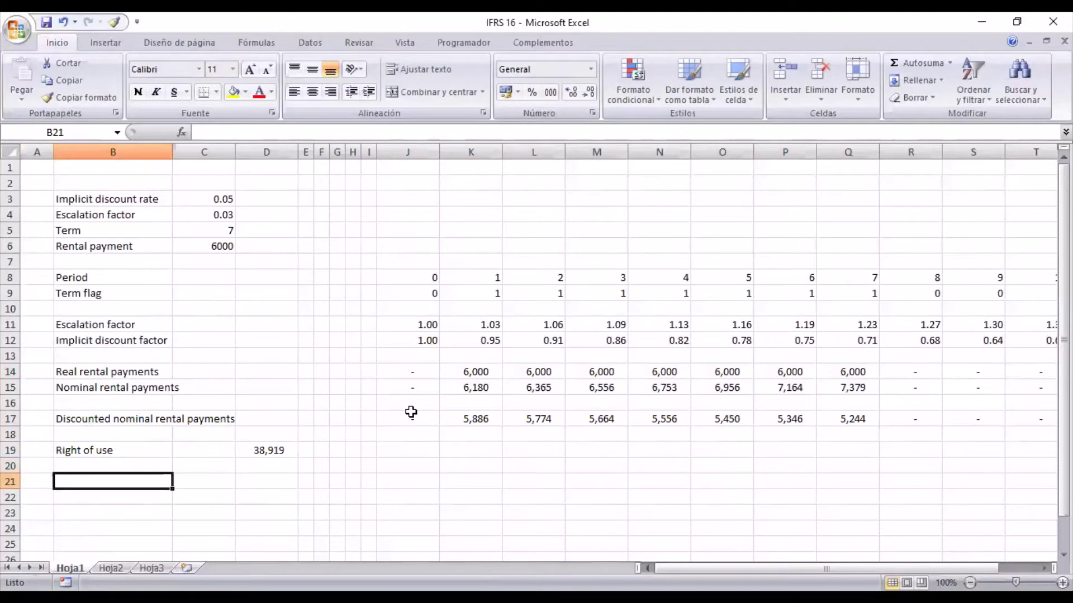
pyautogui.press('Down')
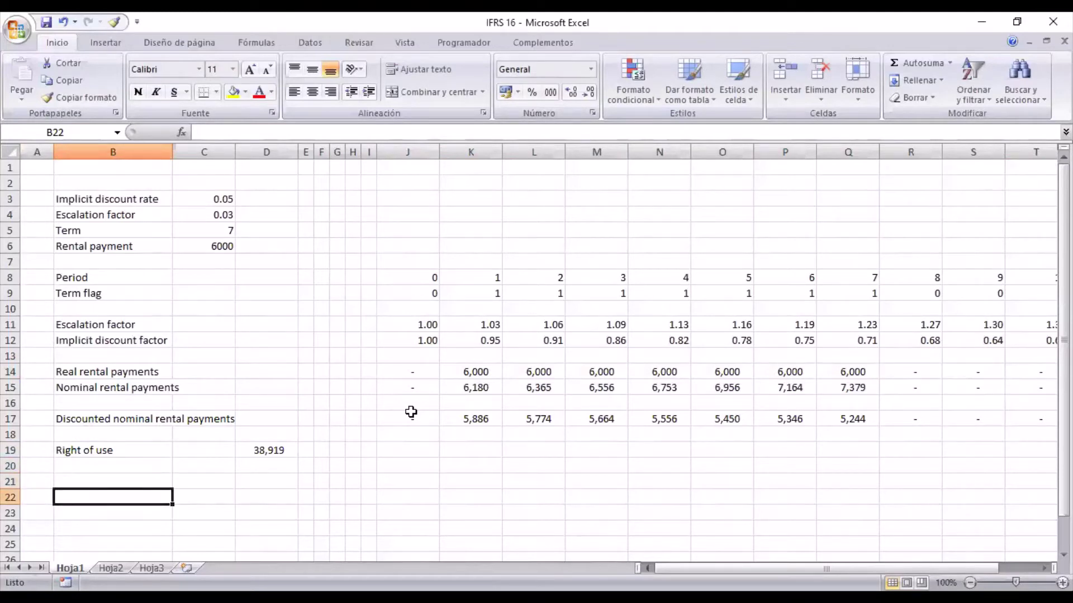
pyautogui.write('PL')
pyautogui.press('Return')
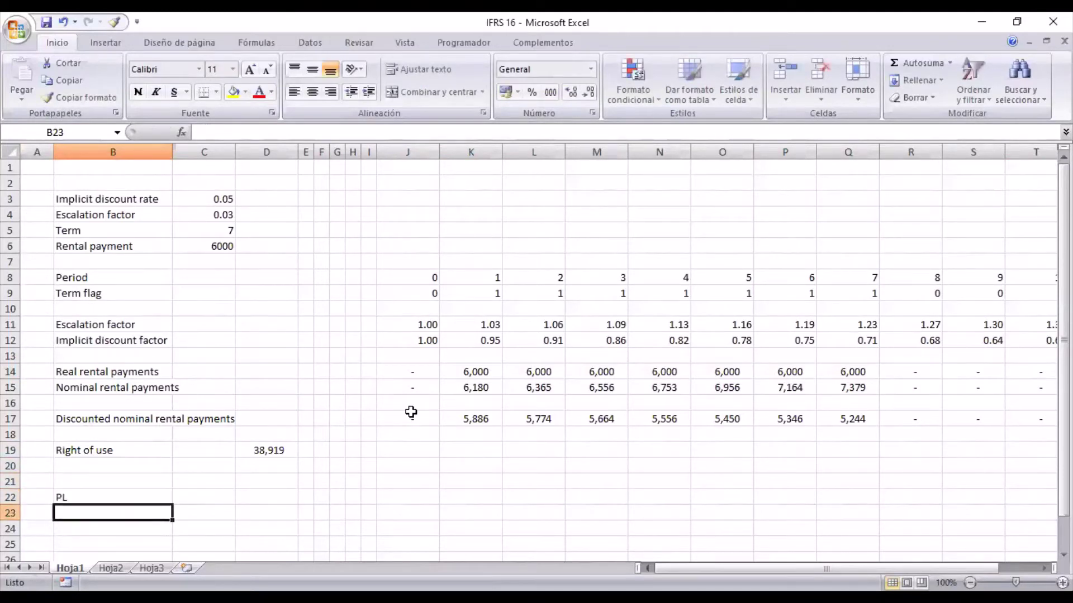
# Step: Add a bottom border under the PL heading row from B22 through T22
pyautogui.press('Up')
pyautogui.hotkey('shift', 'Right')
pyautogui.hotkey('shift', 'Right')
pyautogui.hotkey('shift', 'Right')
pyautogui.hotkey('shift', 'Right')
pyautogui.hotkey('shift', 'Right')
pyautogui.hotkey('shift', 'Right')
pyautogui.hotkey('shift', 'Right')
pyautogui.hotkey('shift', 'Right')
pyautogui.hotkey('shift', 'Right')
pyautogui.hotkey('shift', 'Right')
pyautogui.hotkey('shift', 'Right')
pyautogui.hotkey('shift', 'Right')
pyautogui.hotkey('shift', 'Right')
pyautogui.hotkey('shift', 'Right')
pyautogui.hotkey('shift', 'Right')
pyautogui.hotkey('shift', 'Right')
pyautogui.hotkey('shift', 'Right')
pyautogui.hotkey('shift', 'Right')
pyautogui.hotkey('shift', 'Right')
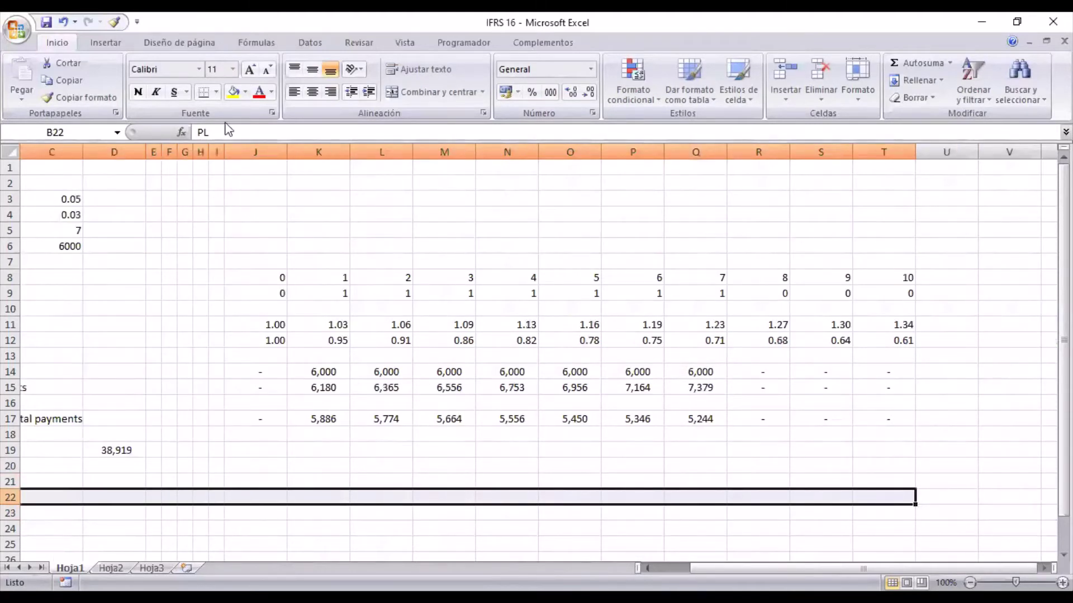
pyautogui.click(204, 91)
# Step: Enter the row label "Right of use depreciation" in B24
pyautogui.press('Down')
pyautogui.press('Down')
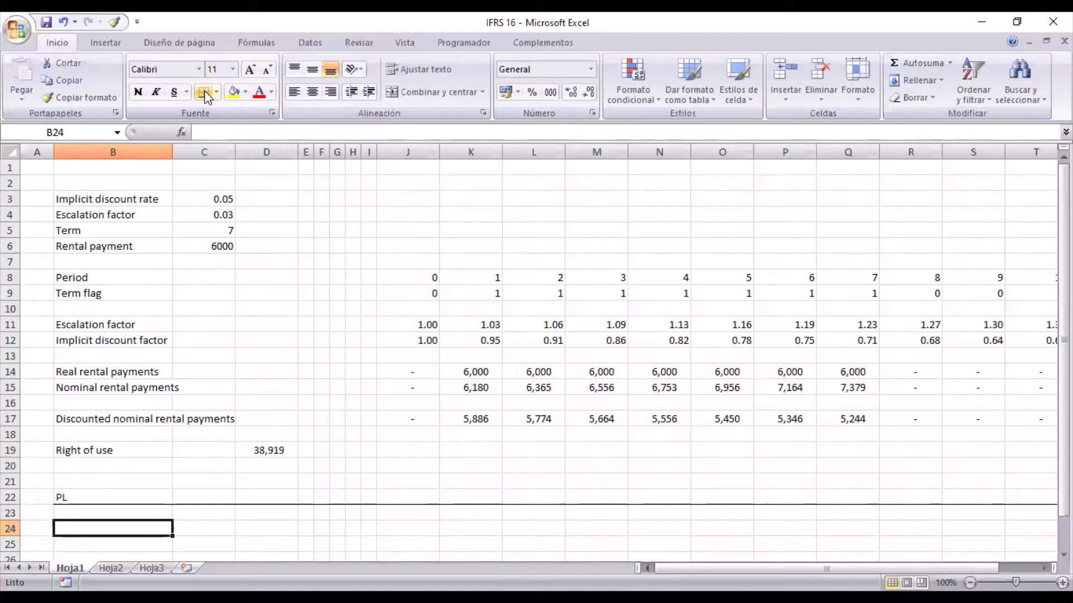
pyautogui.write('Right o')
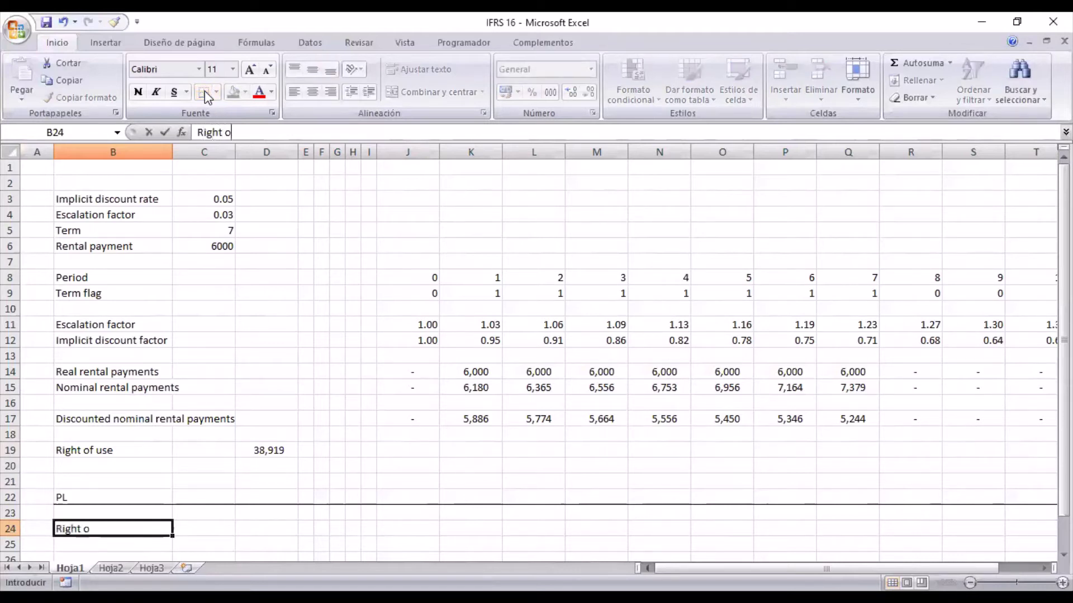
pyautogui.write('f use depreciation')
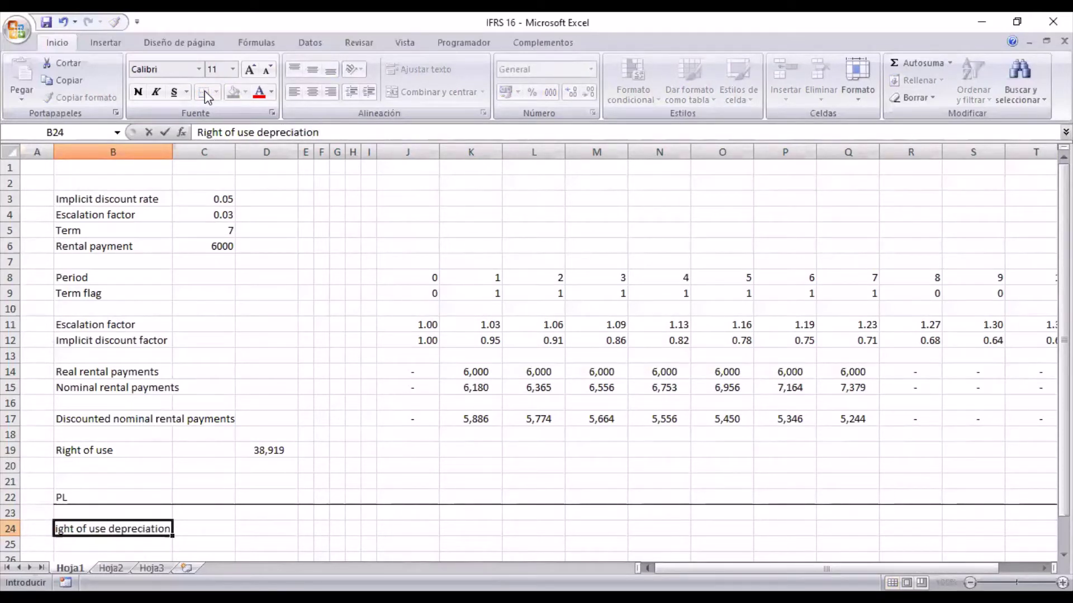
pyautogui.press('Return')
# Step: Enter the formula +$D$19/$C$5*J9 in J24 to calculate the period 0 right of use depreciation
pyautogui.press('Up')
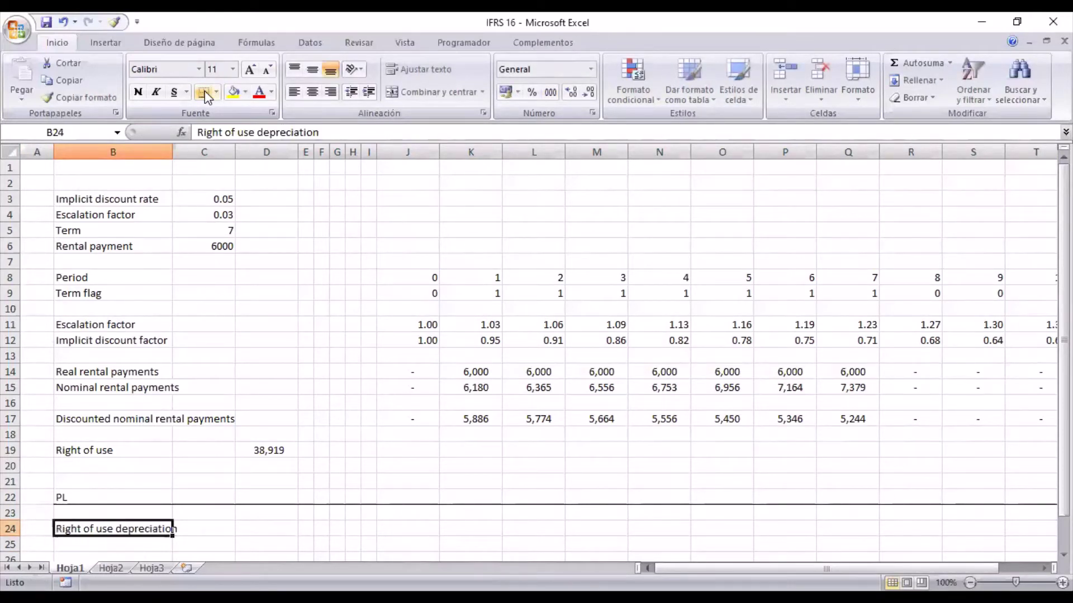
pyautogui.press('Right')
pyautogui.press('Right')
pyautogui.press('Right')
pyautogui.press('Right')
pyautogui.press('Right')
pyautogui.press('Right')
pyautogui.press('Right')
pyautogui.press('Right')
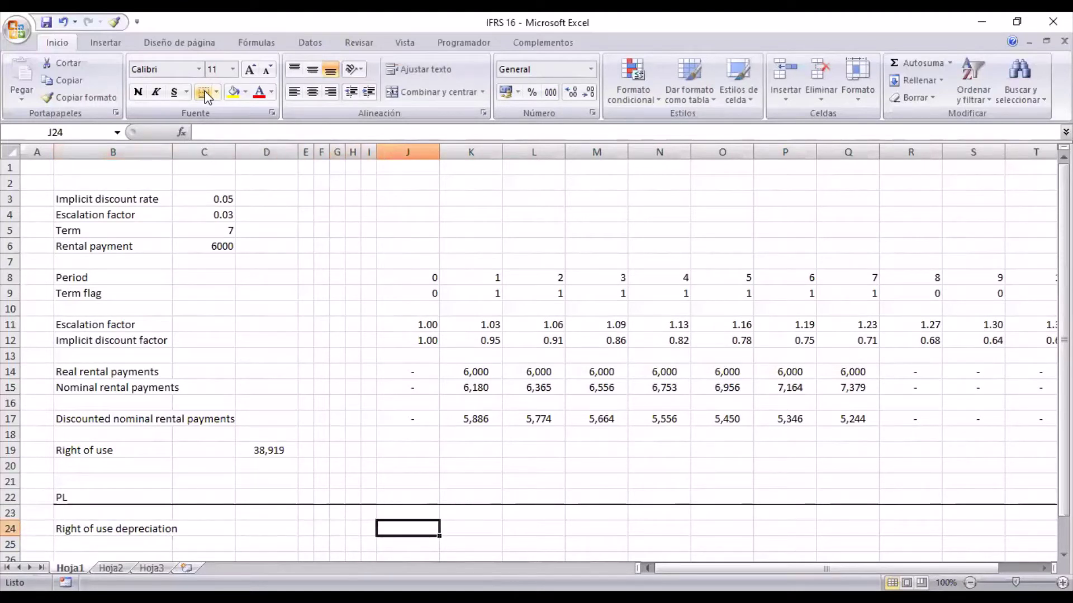
pyautogui.write('+D19')
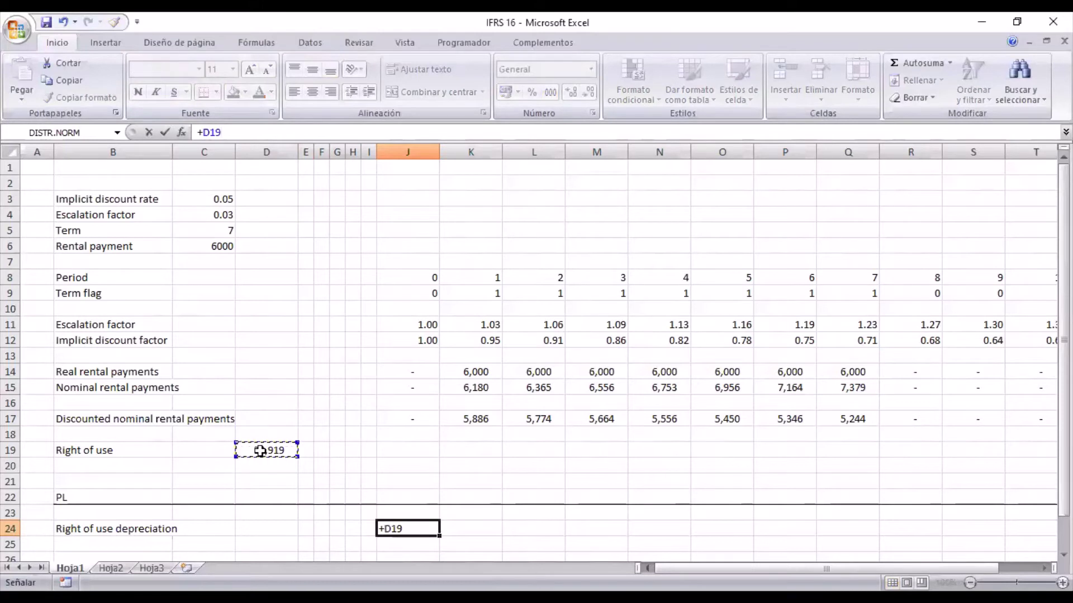
pyautogui.press('F4')
pyautogui.write('/')
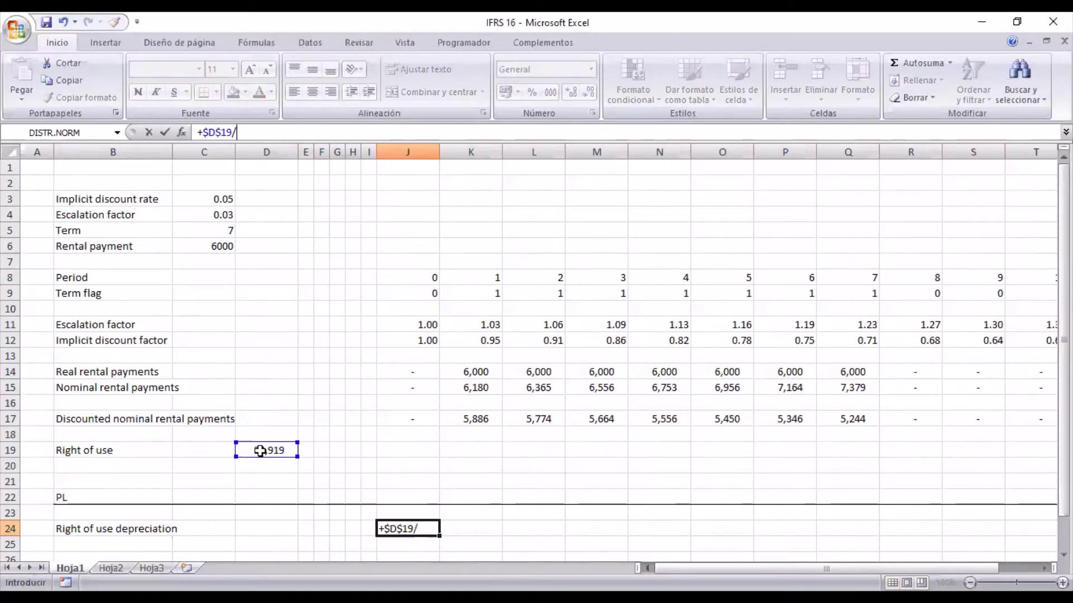
pyautogui.click(217, 229)
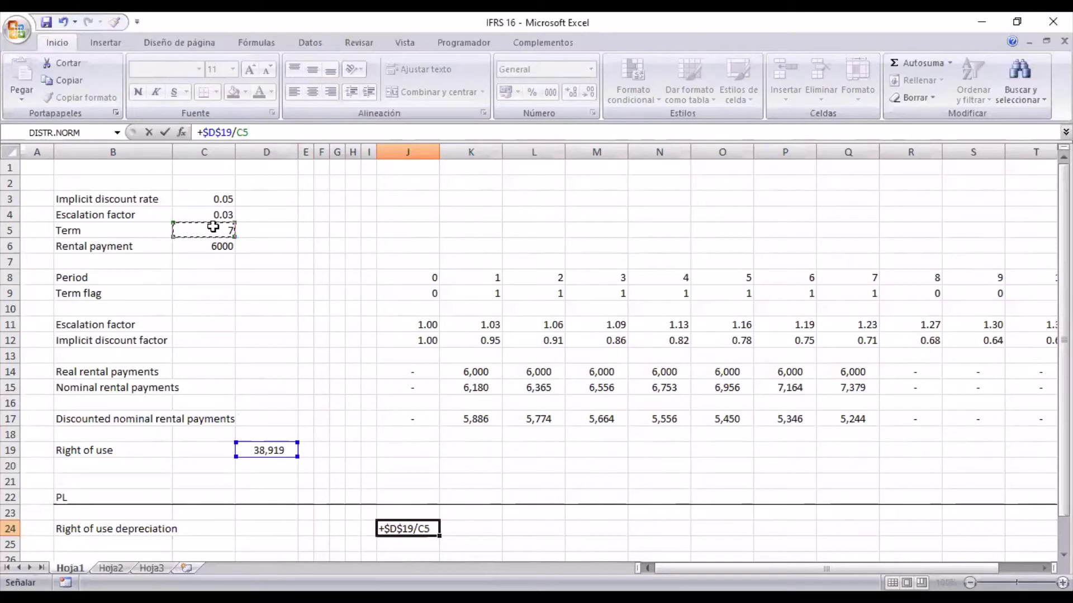
pyautogui.press('F4')
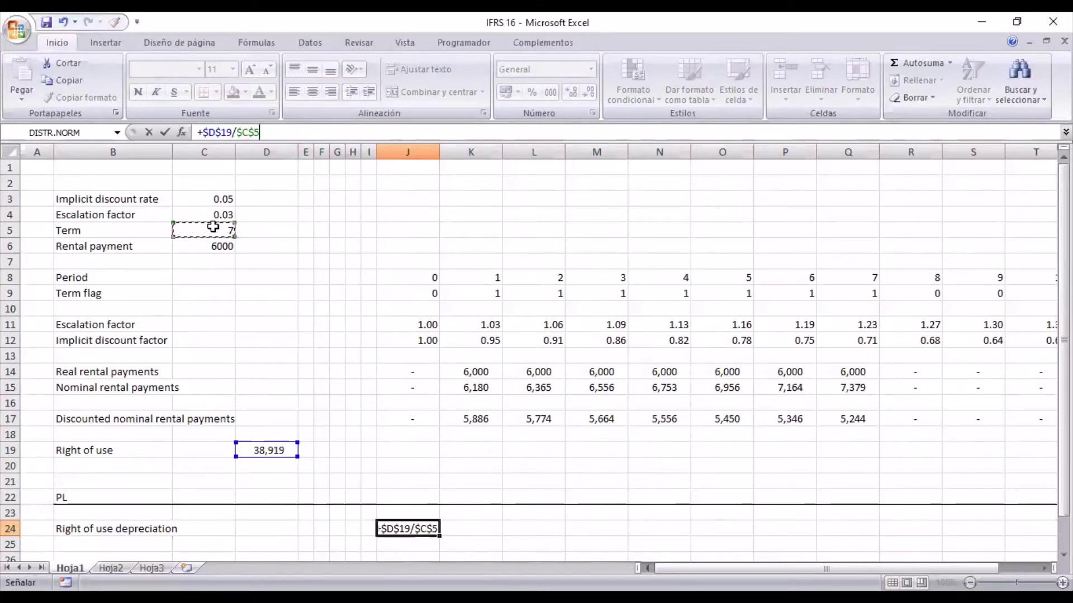
pyautogui.write('*')
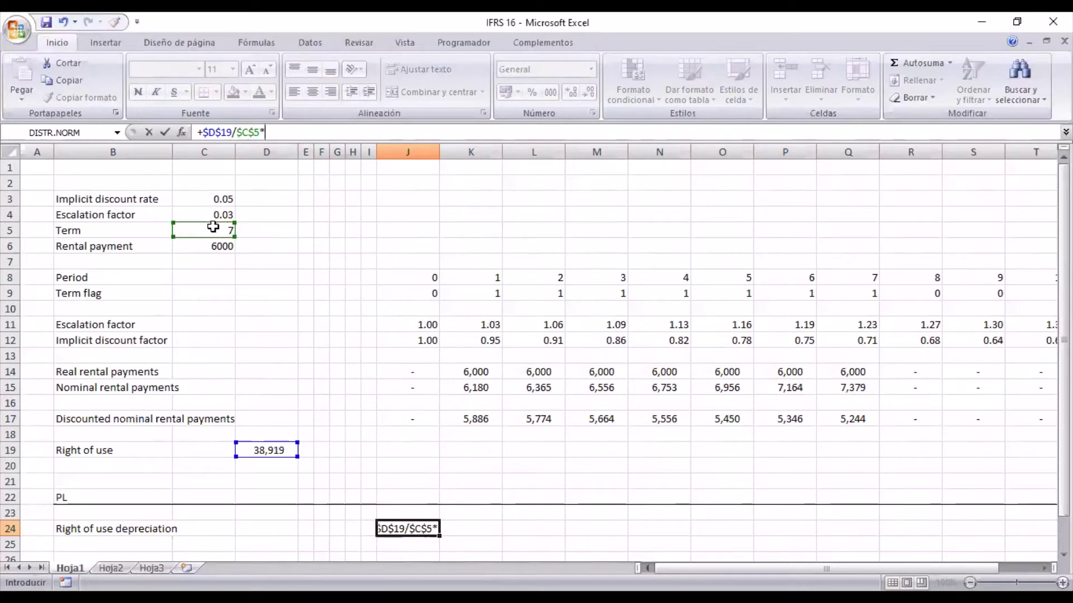
pyautogui.click(413, 294)
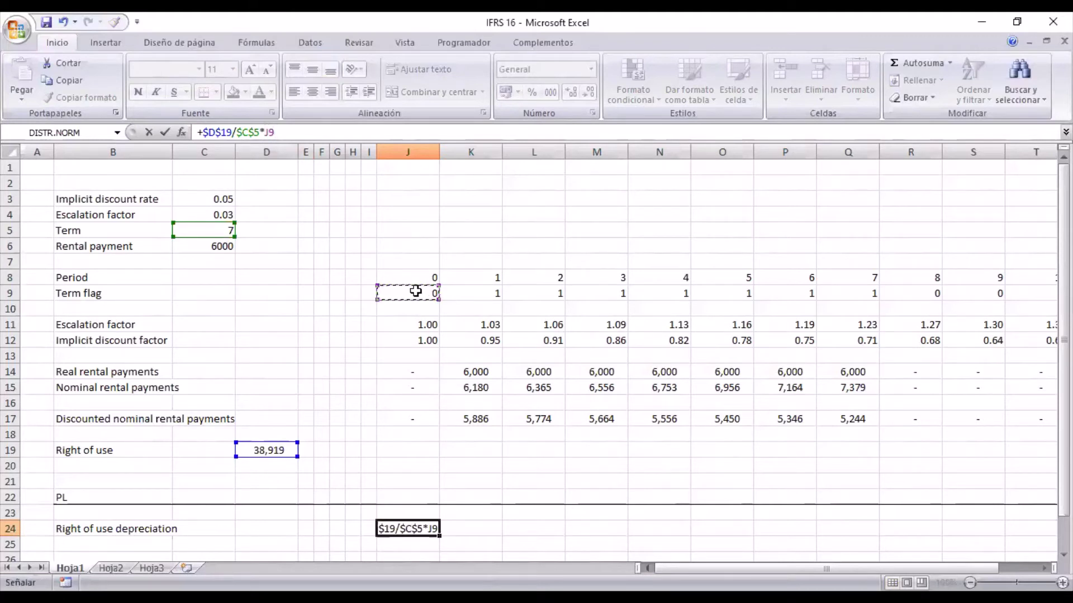
pyautogui.press('Return')
# Step: Copy the depreciation formula from J24 across the row through T24
pyautogui.press('Up')
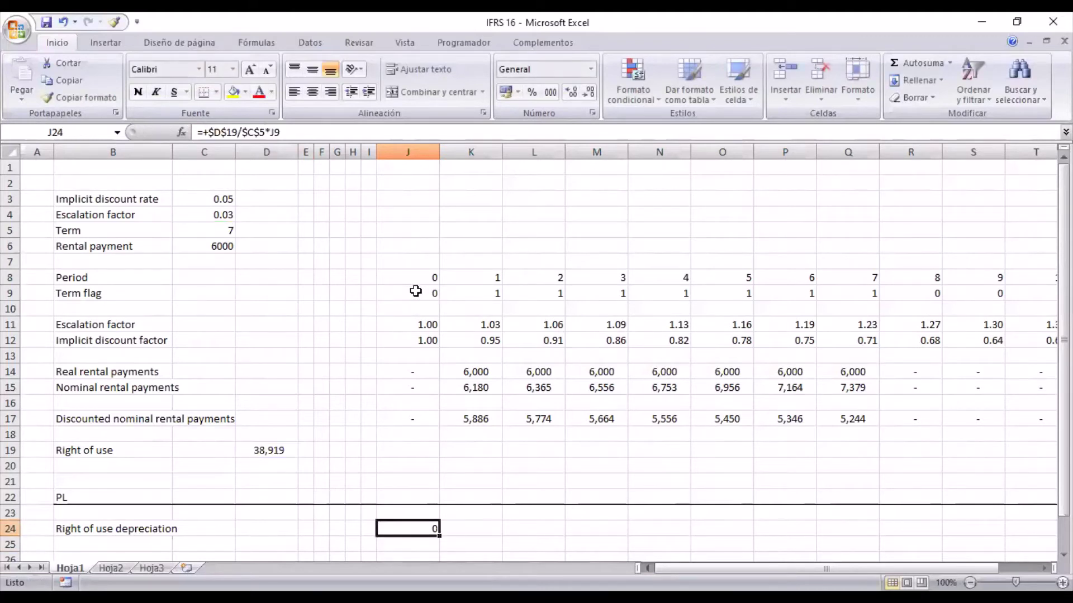
pyautogui.hotkey('ctrl', 'c')
pyautogui.hotkey('shift', 'Right')
pyautogui.hotkey('shift', 'Right')
pyautogui.hotkey('shift', 'Right')
pyautogui.hotkey('shift', 'Right')
pyautogui.hotkey('shift', 'Right')
pyautogui.hotkey('shift', 'Right')
pyautogui.hotkey('shift', 'Right')
pyautogui.hotkey('shift', 'Right')
pyautogui.hotkey('shift', 'Right')
pyautogui.hotkey('shift', 'Right')
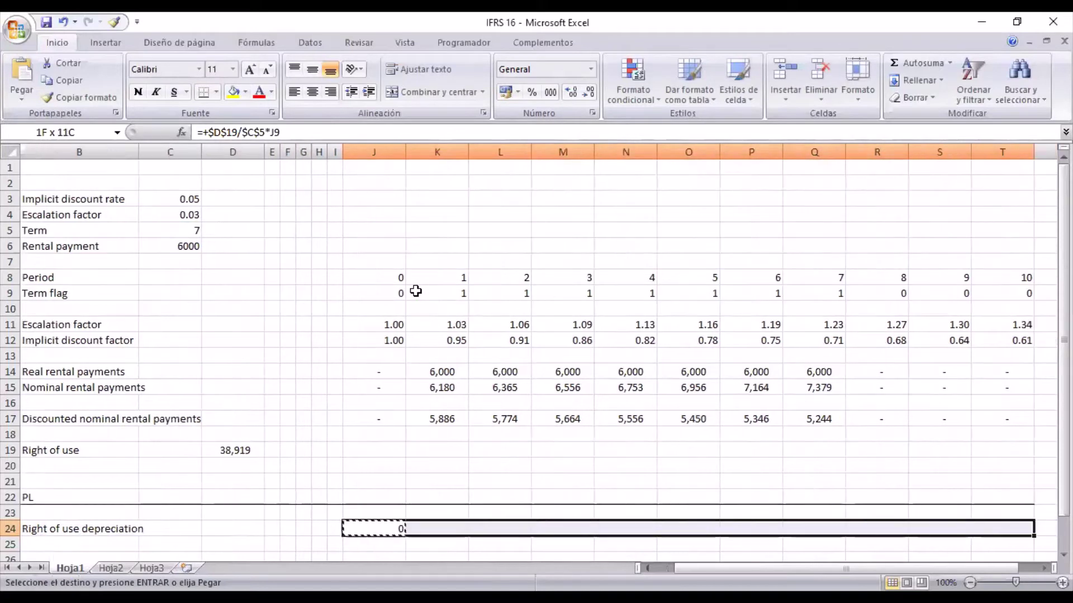
pyautogui.press('Return')
pyautogui.press('Left')
pyautogui.press('Home')
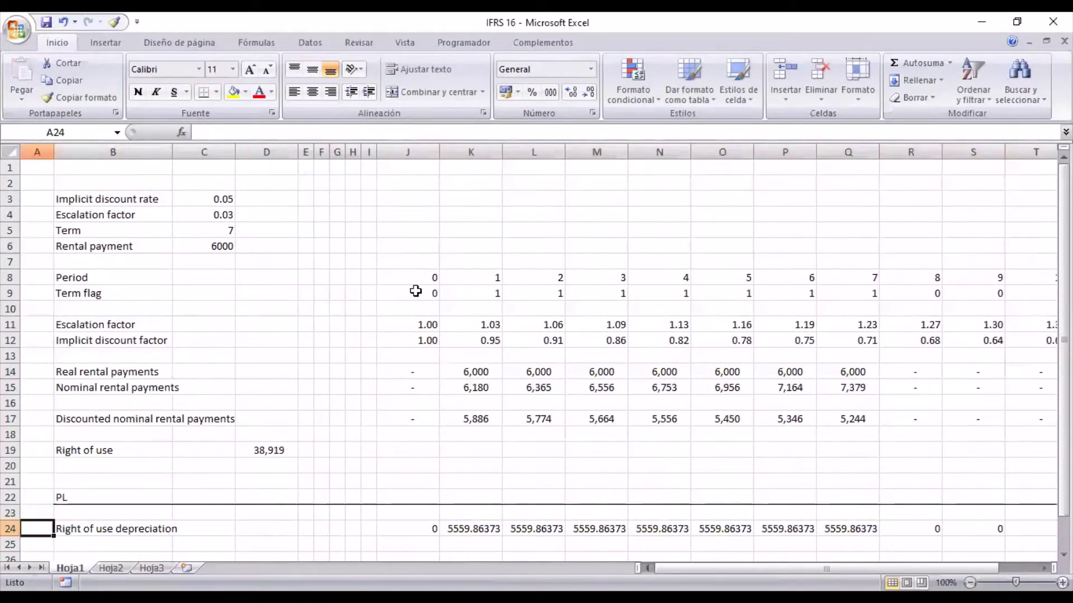
# Step: Copy the formatting of the Nominal rental payments row (row 15) onto the Right of use depreciation row (row 24)
pyautogui.click(12, 388)
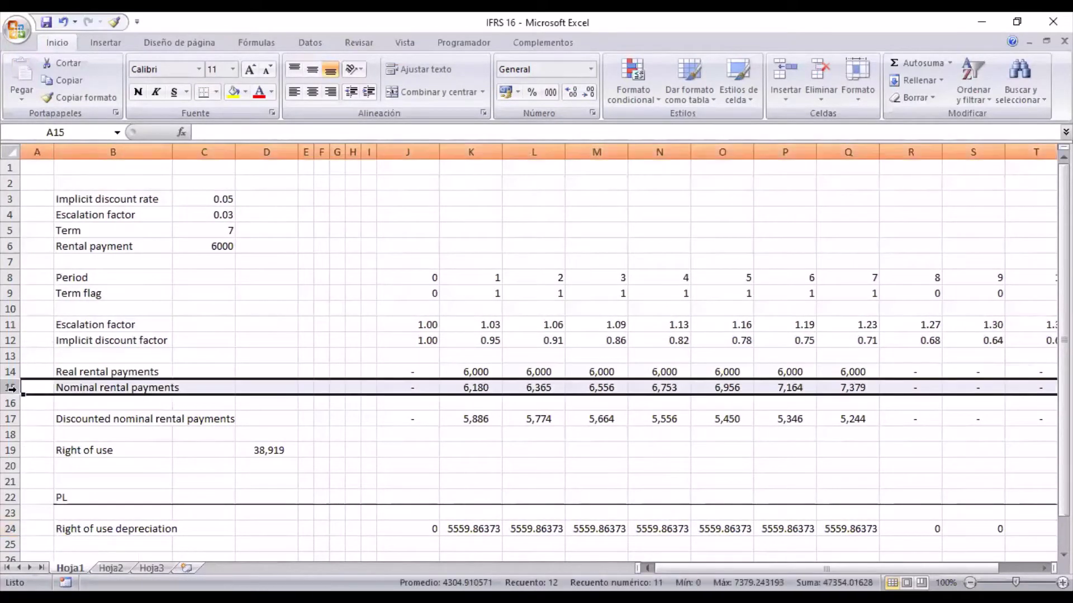
pyautogui.click(65, 97)
pyautogui.click(6, 529)
pyautogui.click(414, 530)
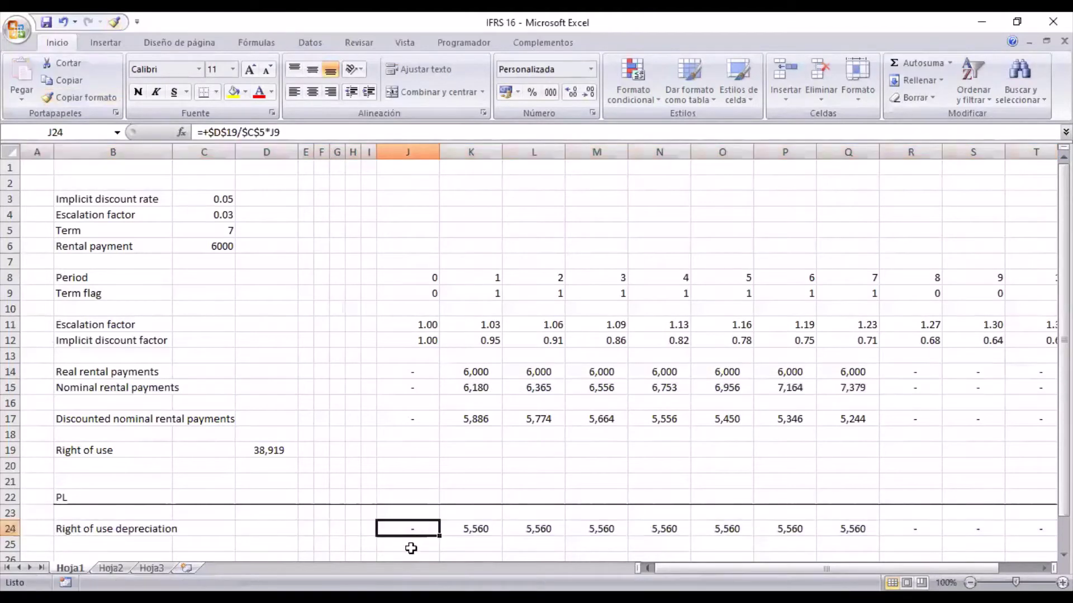
# Step: Copy the Right of use total formula from D19 into D24
pyautogui.click(411, 545)
pyautogui.scroll(-1, 398, 494)
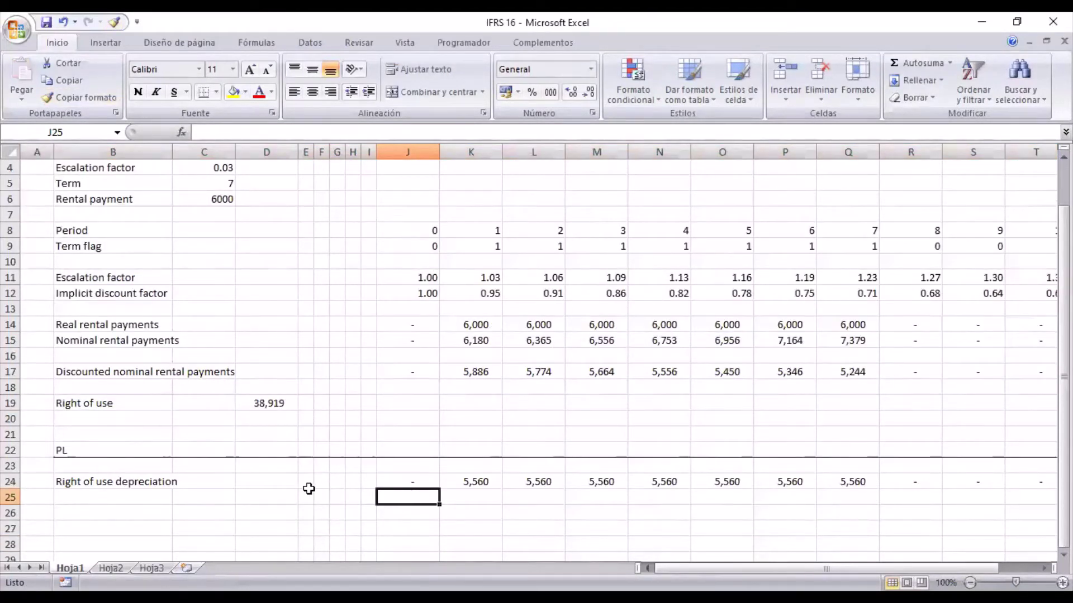
pyautogui.click(259, 480)
pyautogui.click(260, 409)
pyautogui.hotkey('ctrl', 'c')
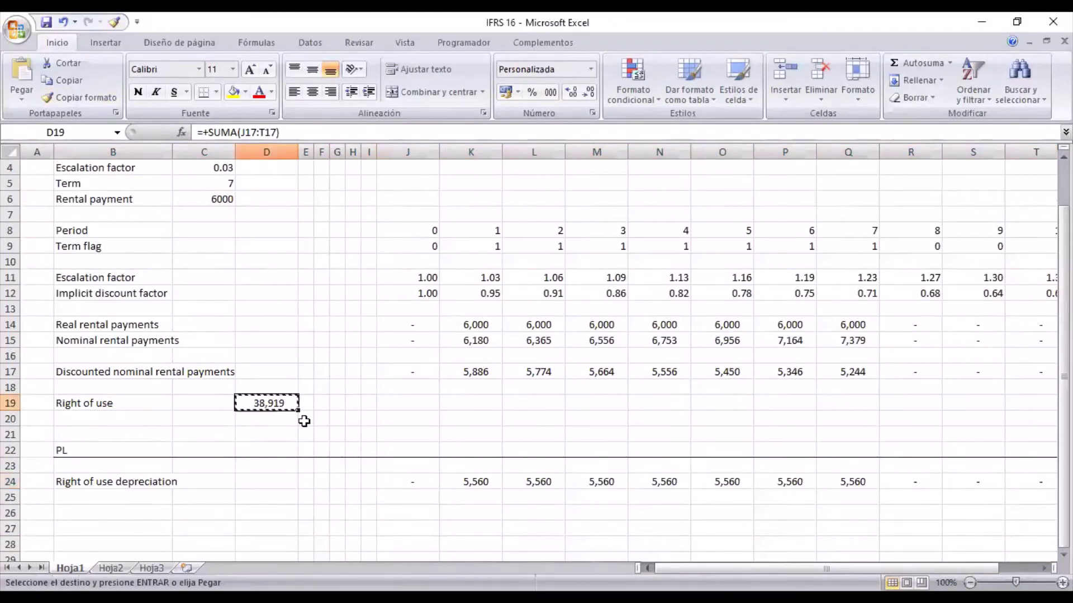
pyautogui.press('Down')
pyautogui.press('Down')
pyautogui.press('Down')
pyautogui.press('Down')
pyautogui.press('Down')
pyautogui.press('Down')
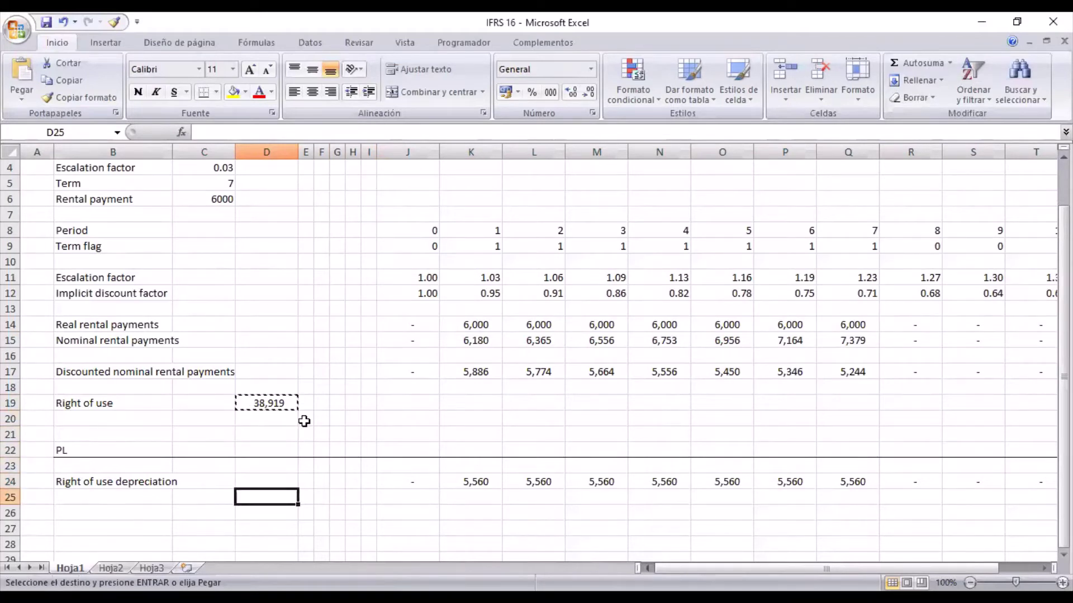
pyautogui.press('Up')
pyautogui.press('Return')
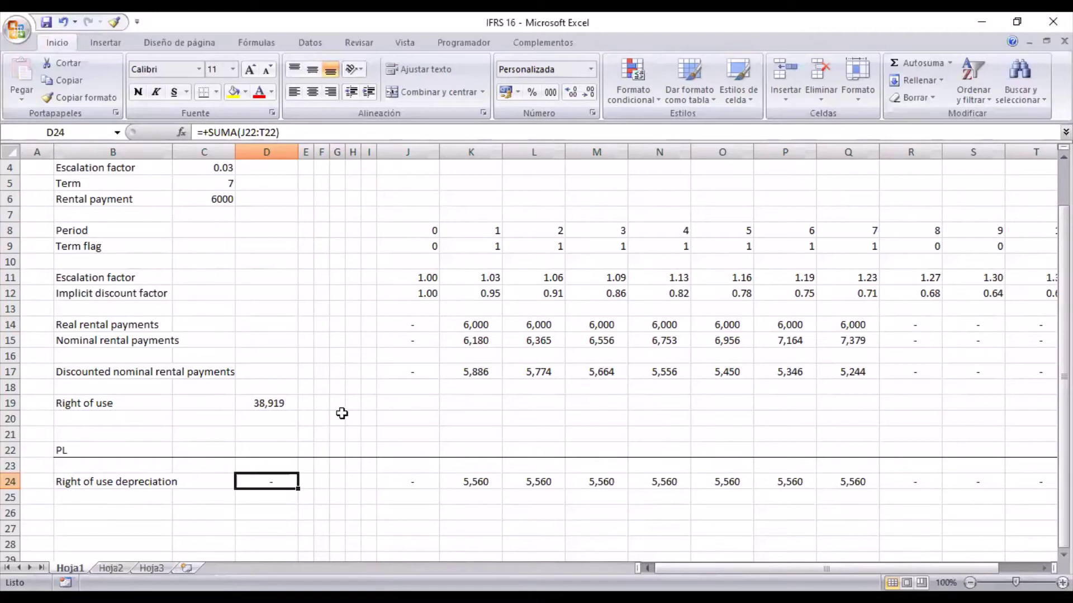
# Step: Change the sum range in D24 to J24:T24 so it totals the depreciation row
pyautogui.press('F2')
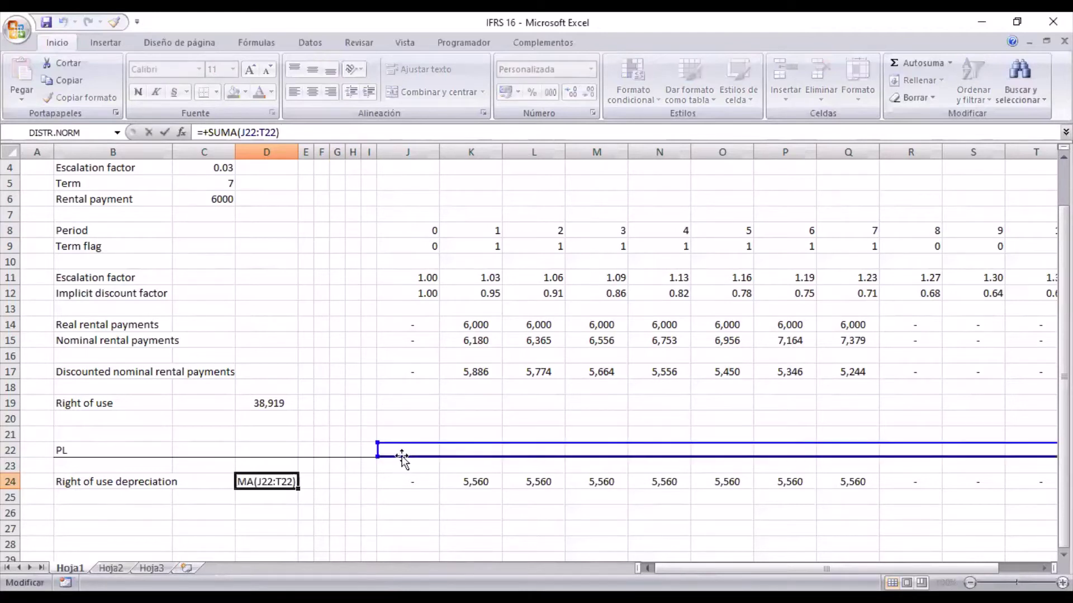
pyautogui.moveTo(401, 445); pyautogui.dragTo(402, 482)
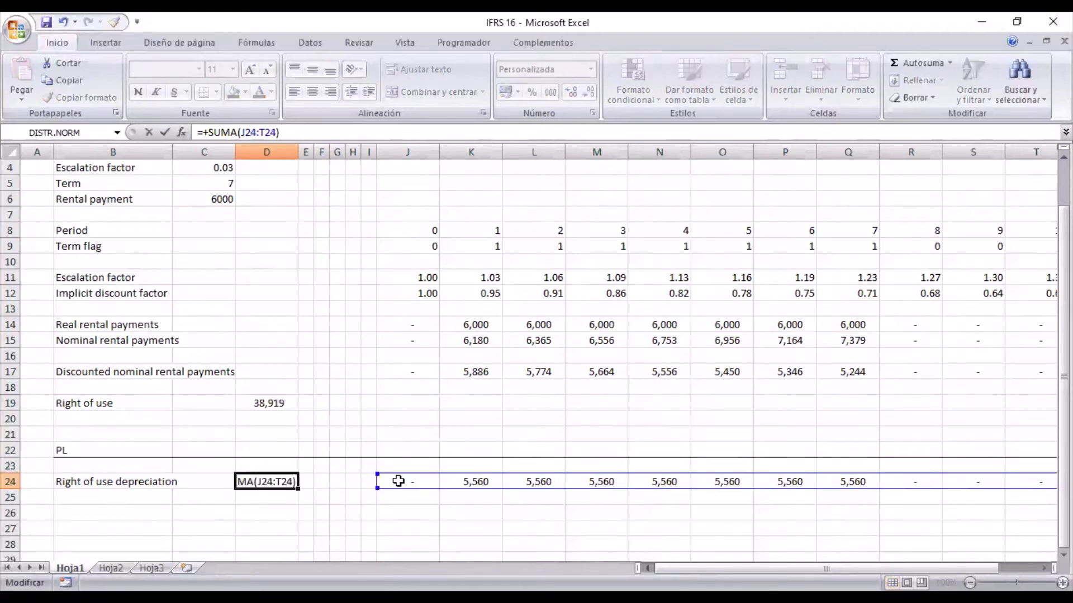
pyautogui.hotkey('ctrl', 'Return')
# Step: Extend the row label in B24 to "Right of use depreciation (Ebit)"
pyautogui.press('Left')
pyautogui.press('Left')
pyautogui.press('Down')
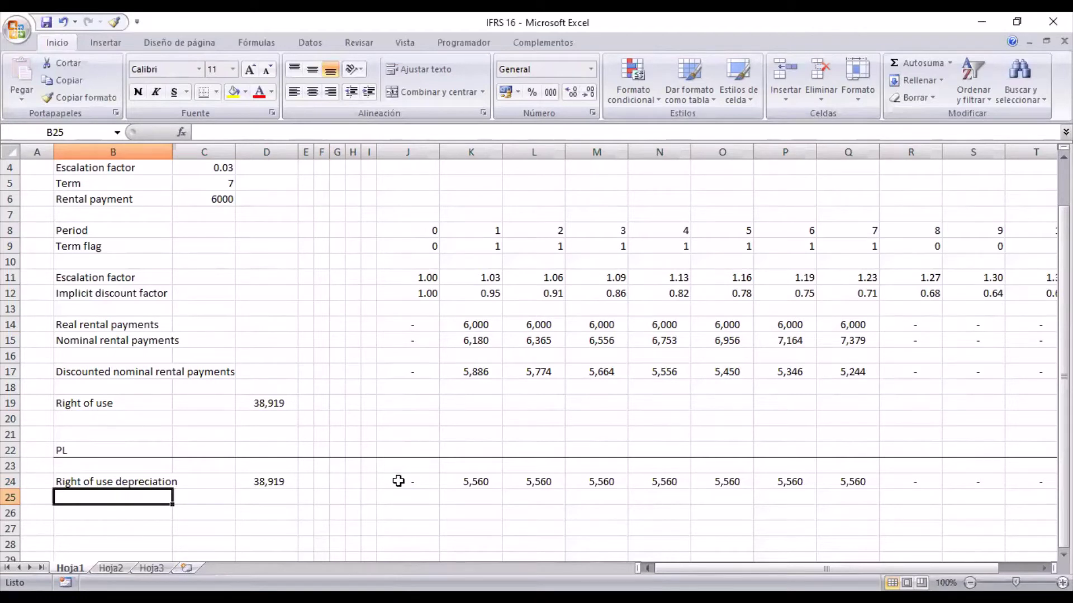
pyautogui.press('Up')
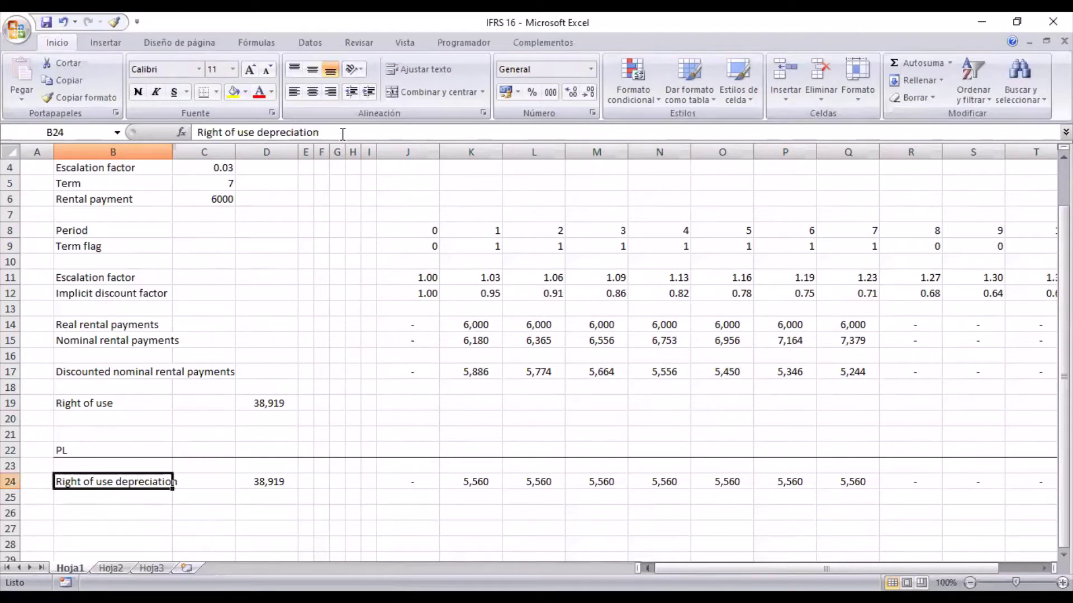
pyautogui.press('F2')
pyautogui.write('(E')
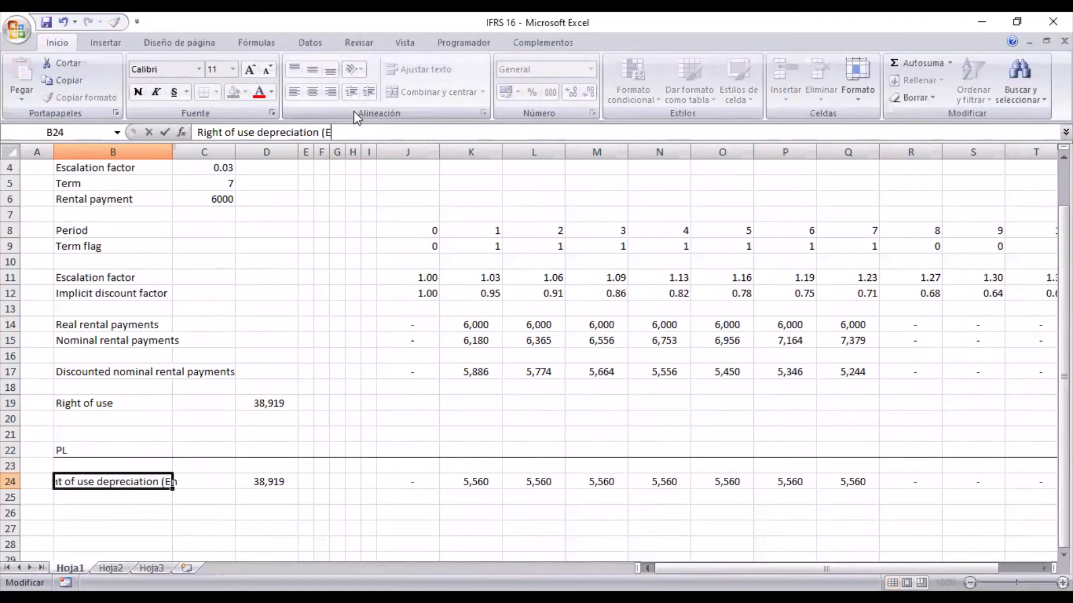
pyautogui.write('bit)')
pyautogui.press('Return')
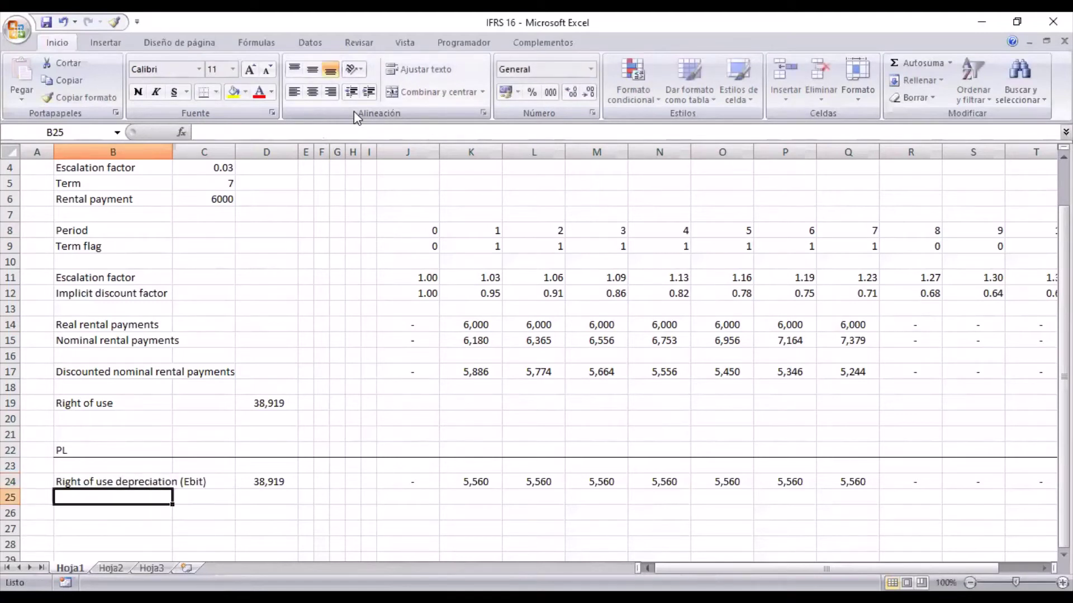
# Step: Enter the row label "Implicit interest (Financial Result)" in B25
pyautogui.write('Impli')
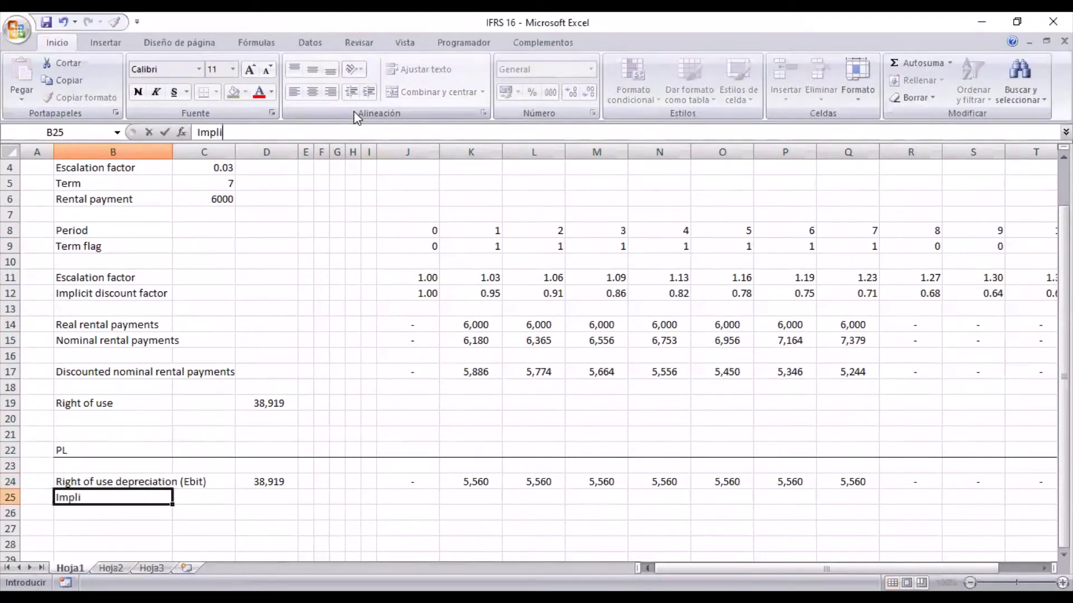
pyautogui.write('cit intr')
pyautogui.press('BackSpace')
pyautogui.write('erest')
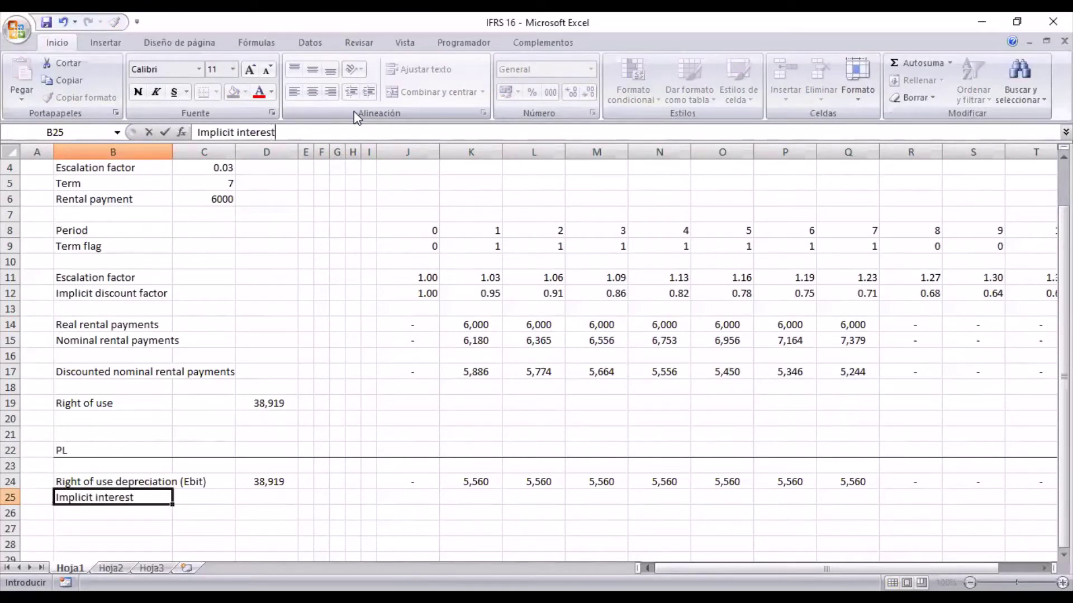
pyautogui.write(' (Financial R')
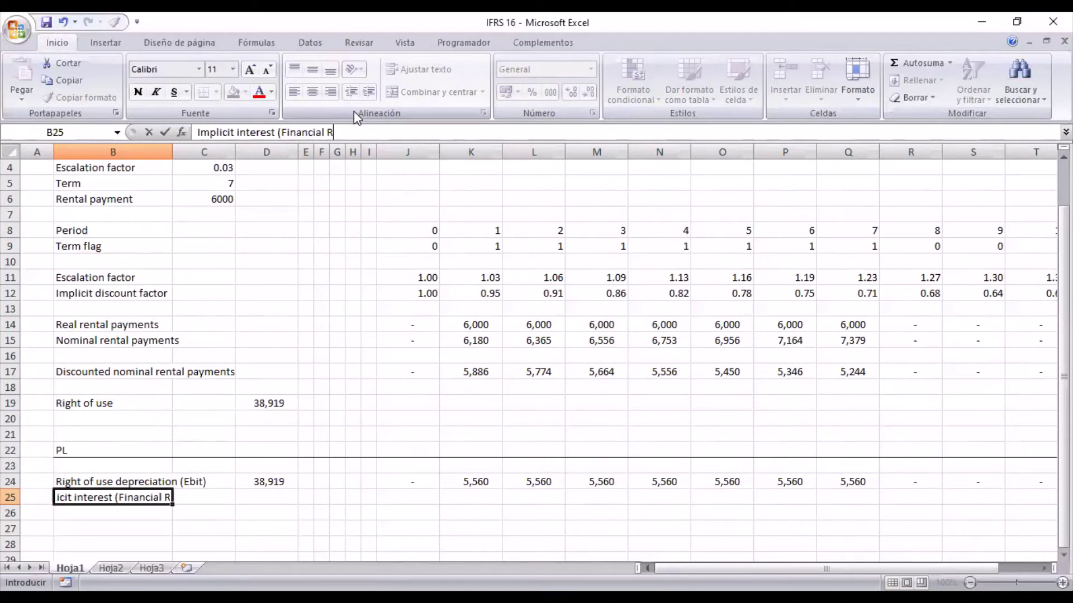
pyautogui.write('esult')
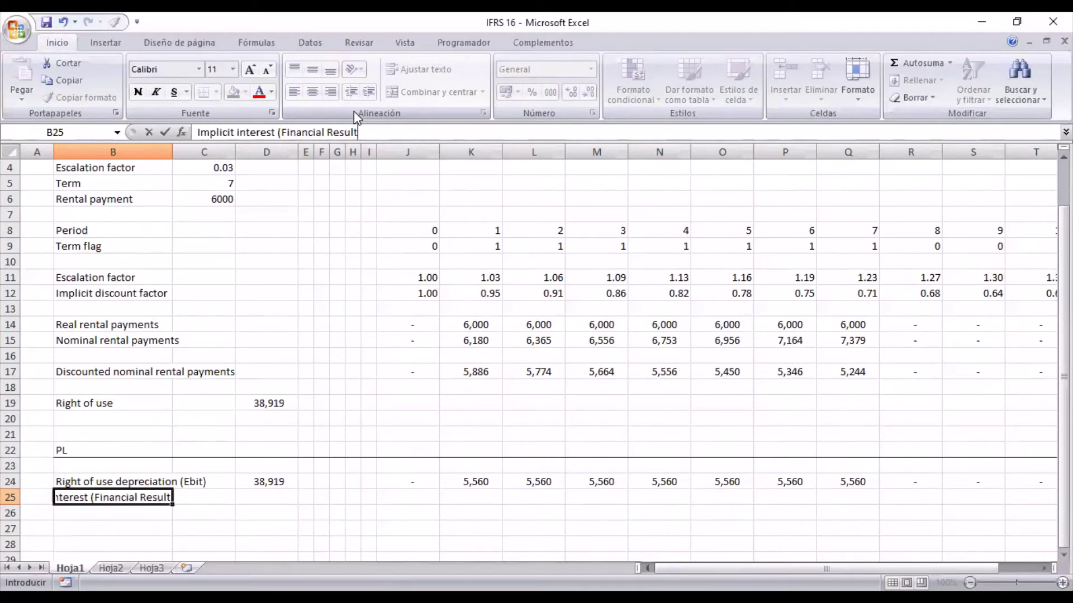
pyautogui.write(')')
pyautogui.press('Return')
pyautogui.press('Up')
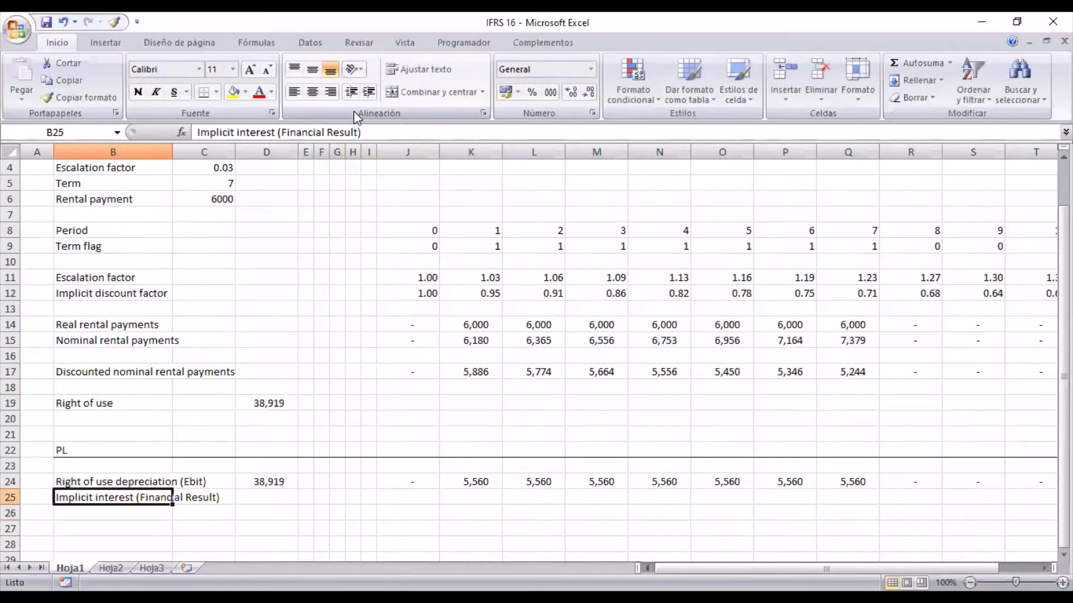
# Step: Enter the row label "Profit of the year" in B27
pyautogui.press('Down')
pyautogui.press('Down')
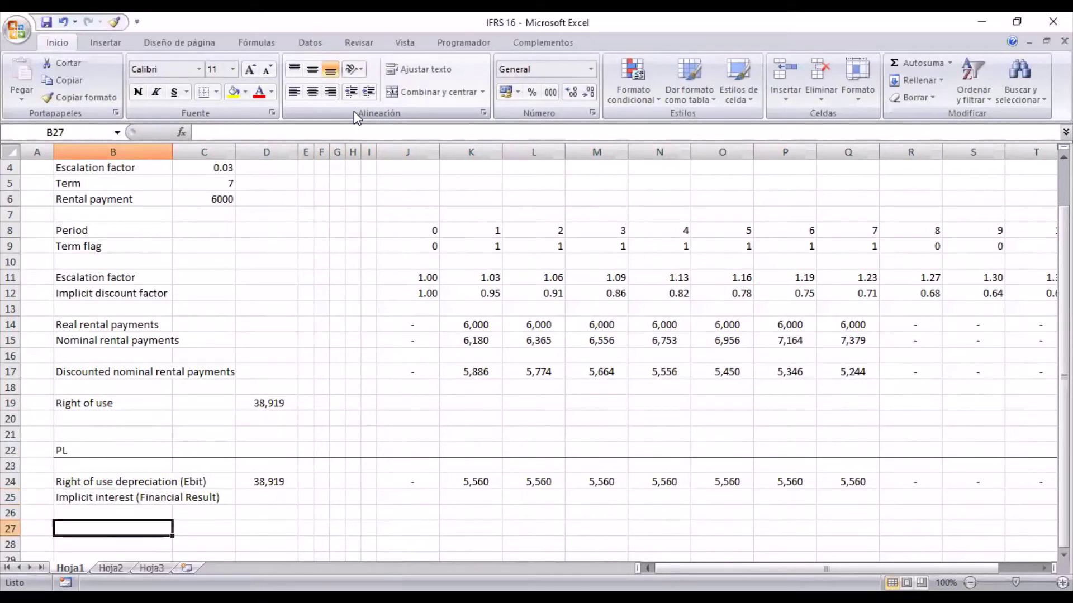
pyautogui.write('P')
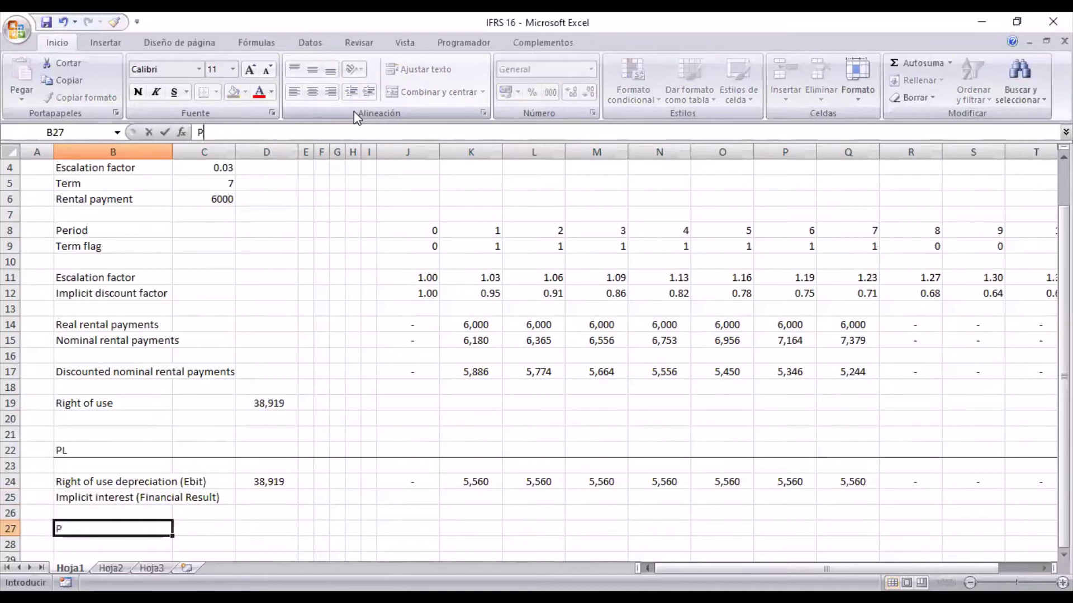
pyautogui.write('rofit of the')
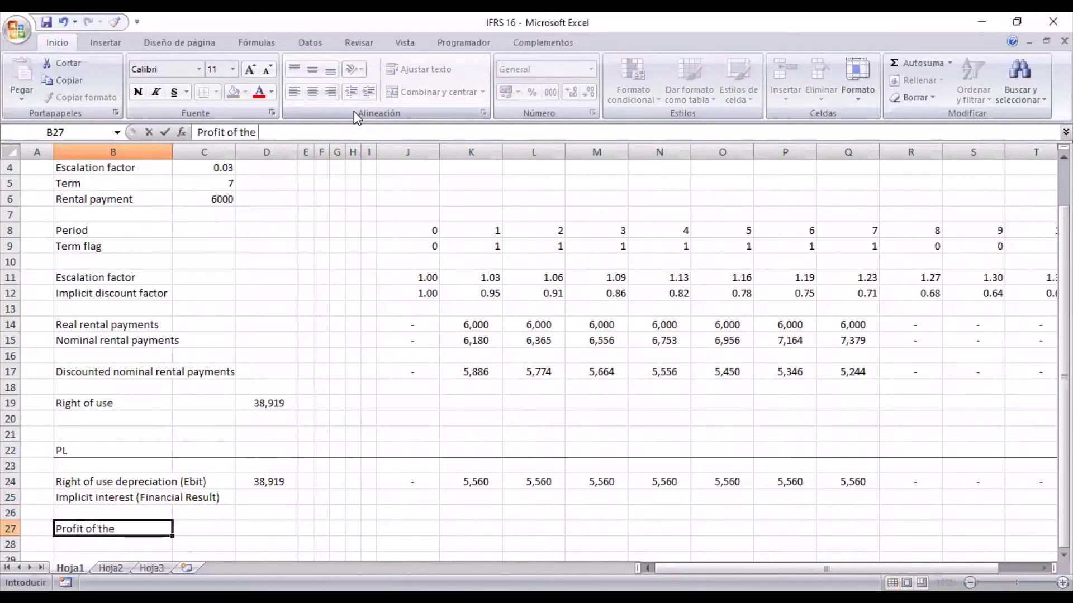
pyautogui.write(' year')
pyautogui.press('Return')
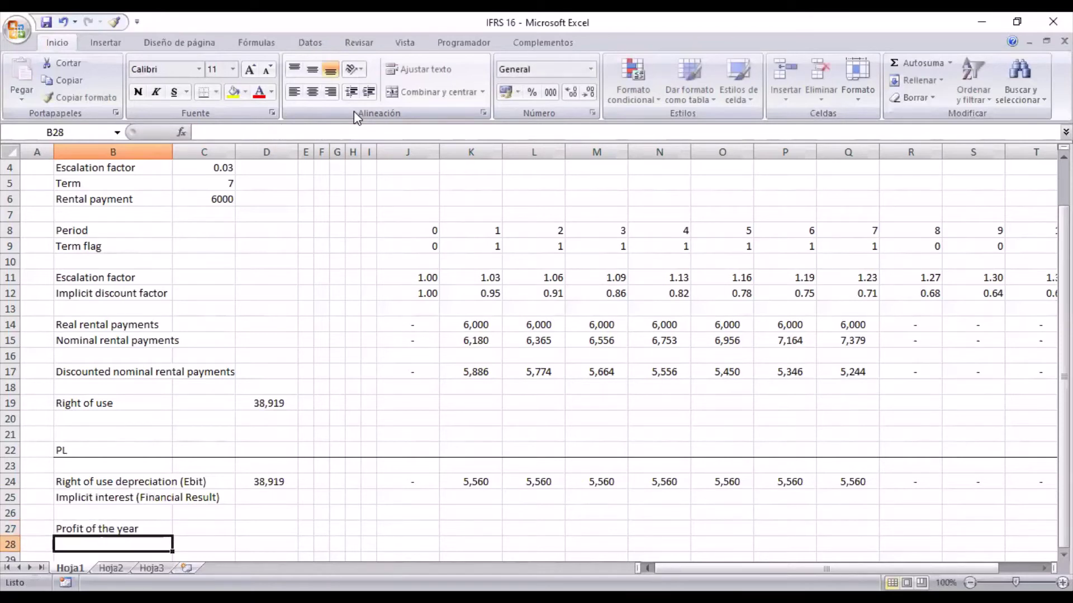
# Step: Enter a sum of J24:J25 in J27 as the period 0 profit of the year
pyautogui.press('Up')
pyautogui.press('Up')
pyautogui.press('Right')
pyautogui.press('Right')
pyautogui.press('Right')
pyautogui.press('Down')
pyautogui.press('Right')
pyautogui.press('Right')
pyautogui.press('Right')
pyautogui.press('Right')
pyautogui.press('Right')
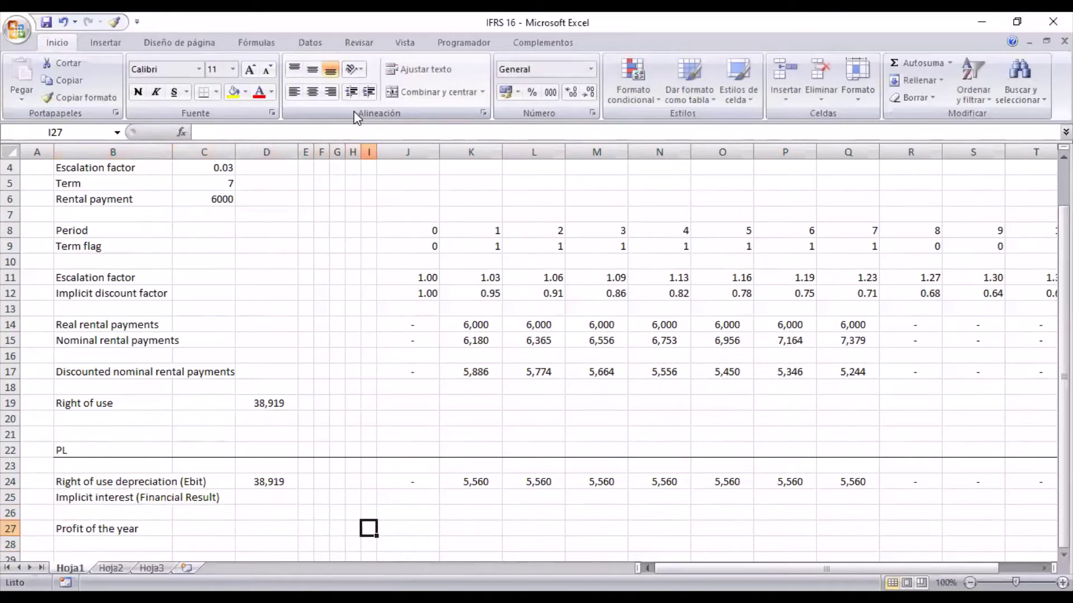
pyautogui.write('+s')
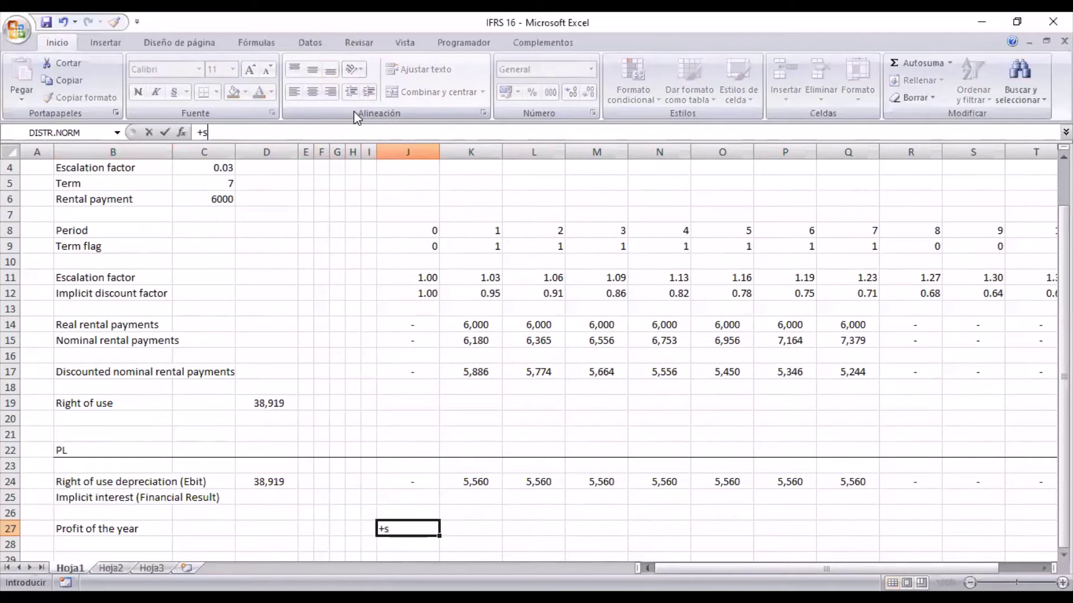
pyautogui.write('uma(')
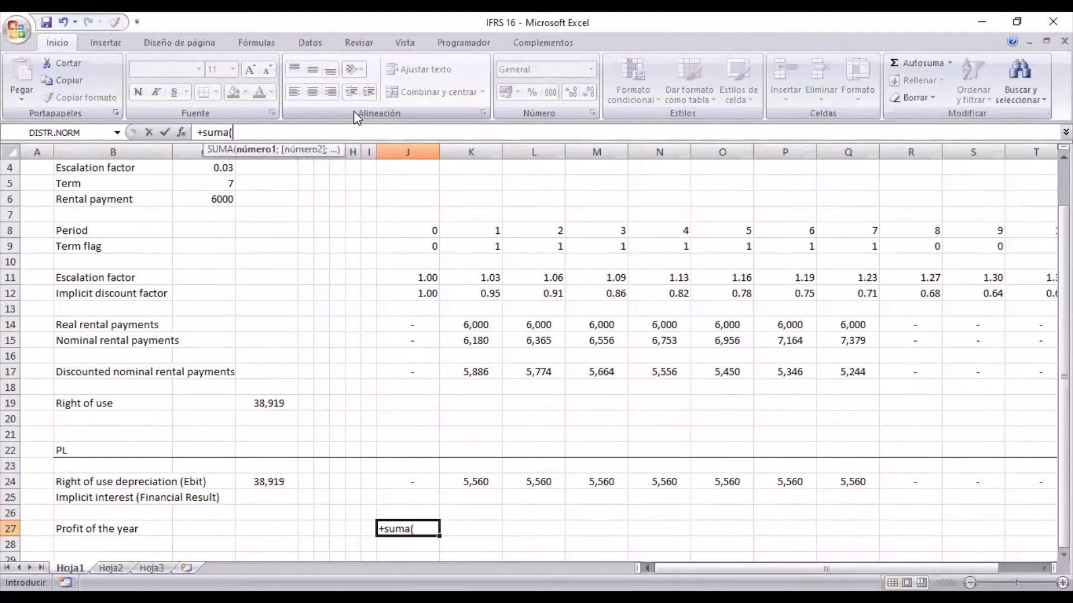
pyautogui.press('Up')
pyautogui.press('Up')
pyautogui.press('Up')
pyautogui.press('Up')
pyautogui.press('Down')
pyautogui.hotkey('shift', 'Down')
pyautogui.press('Return')
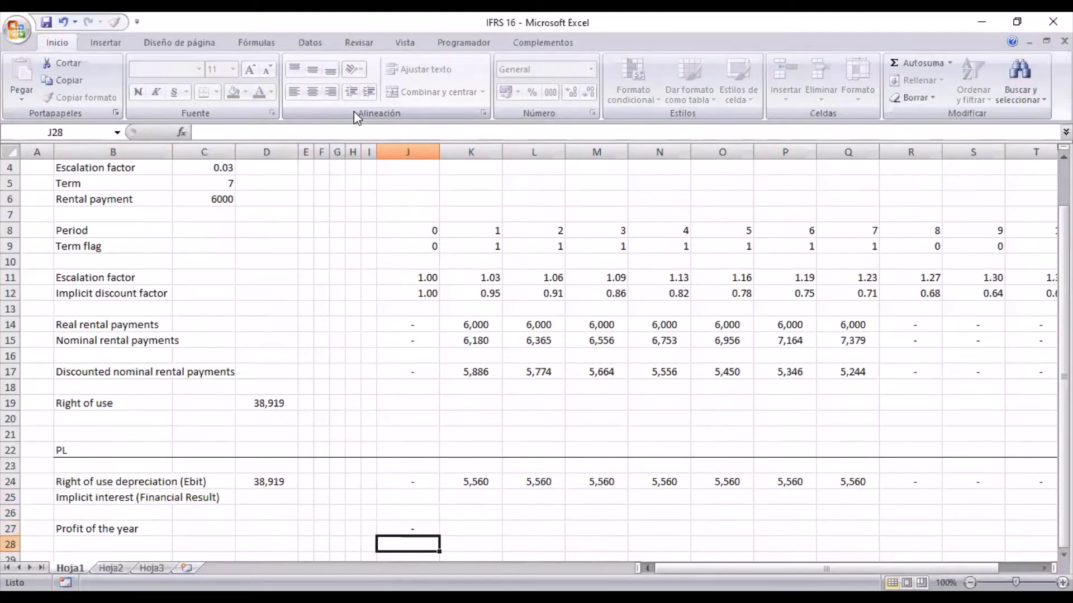
# Step: Copy the profit formula from J27 across the row through T27
pyautogui.press('Up')
pyautogui.hotkey('ctrl', 'c')
pyautogui.hotkey('shift', 'Right')
pyautogui.hotkey('shift', 'Right')
pyautogui.hotkey('shift', 'Right')
pyautogui.hotkey('shift', 'Right')
pyautogui.hotkey('shift', 'Right')
pyautogui.hotkey('shift', 'Right')
pyautogui.hotkey('shift', 'Right')
pyautogui.hotkey('shift', 'Right')
pyautogui.hotkey('shift', 'Right')
pyautogui.hotkey('shift', 'Right')
pyautogui.hotkey('shift', 'Right')
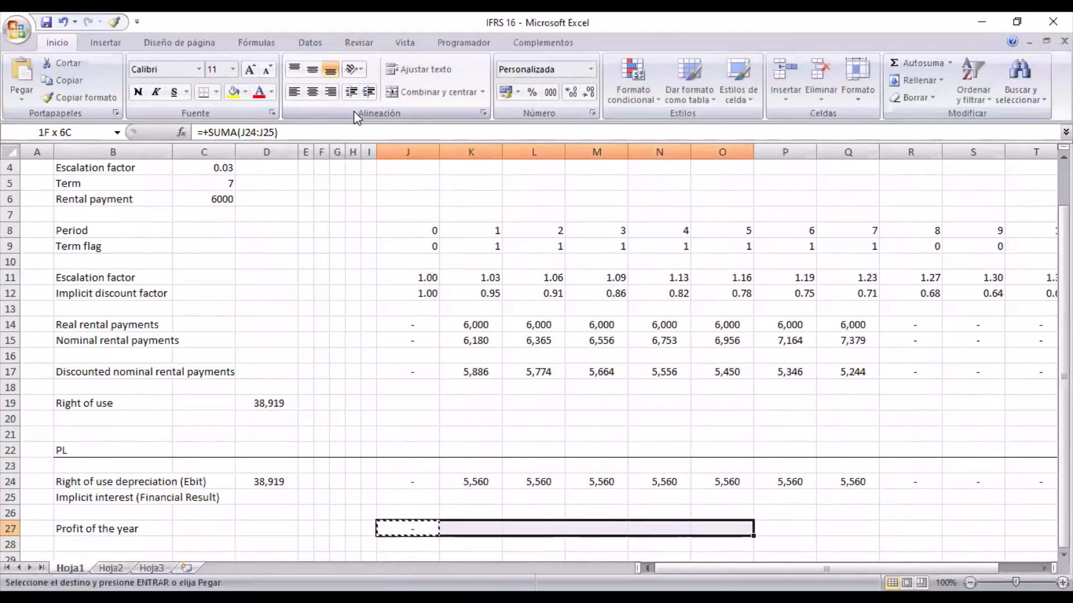
pyautogui.press('Return')
# Step: Enter the section heading "Balance sheet" in B29
pyautogui.press('Left')
pyautogui.press('Left')
pyautogui.press('Left')
pyautogui.press('Left')
pyautogui.press('Left')
pyautogui.press('Left')
pyautogui.press('Left')
pyautogui.press('Left')
pyautogui.press('Left')
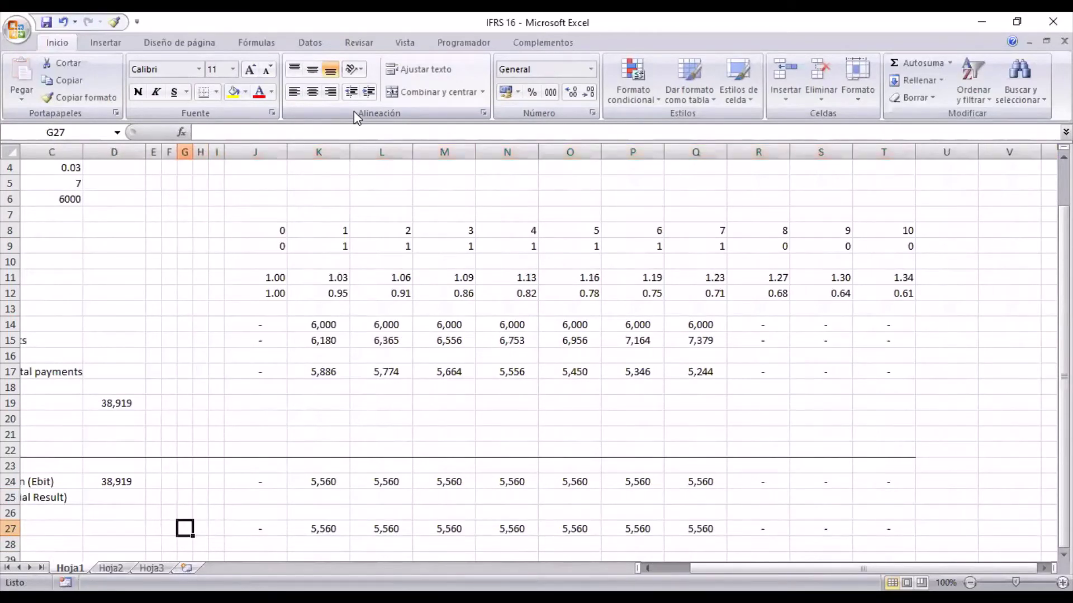
pyautogui.press('Right')
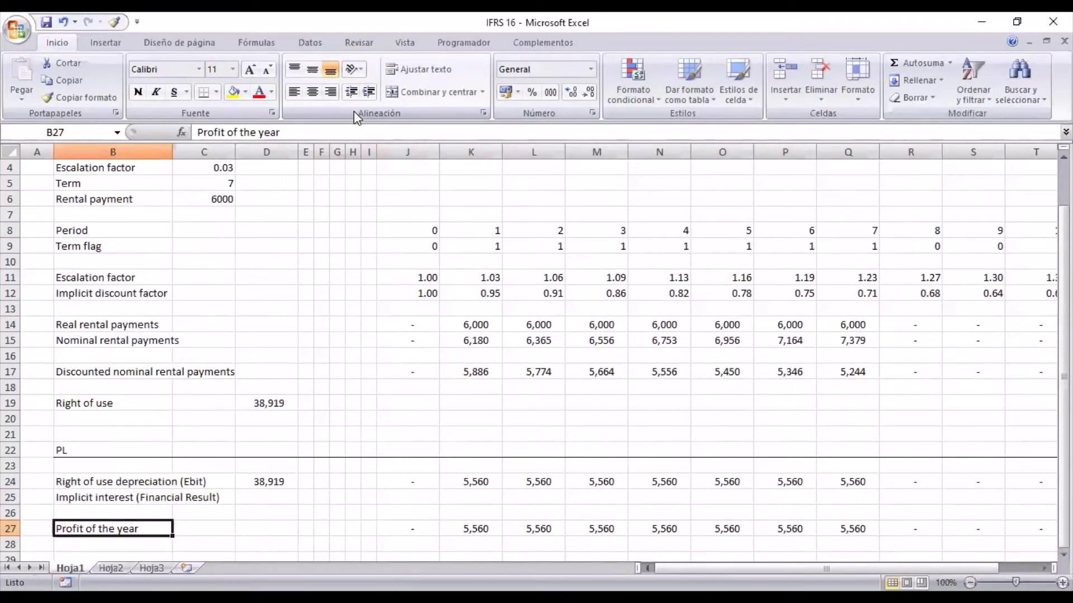
pyautogui.press('Down')
pyautogui.press('Down')
pyautogui.press('Down')
pyautogui.press('Down')
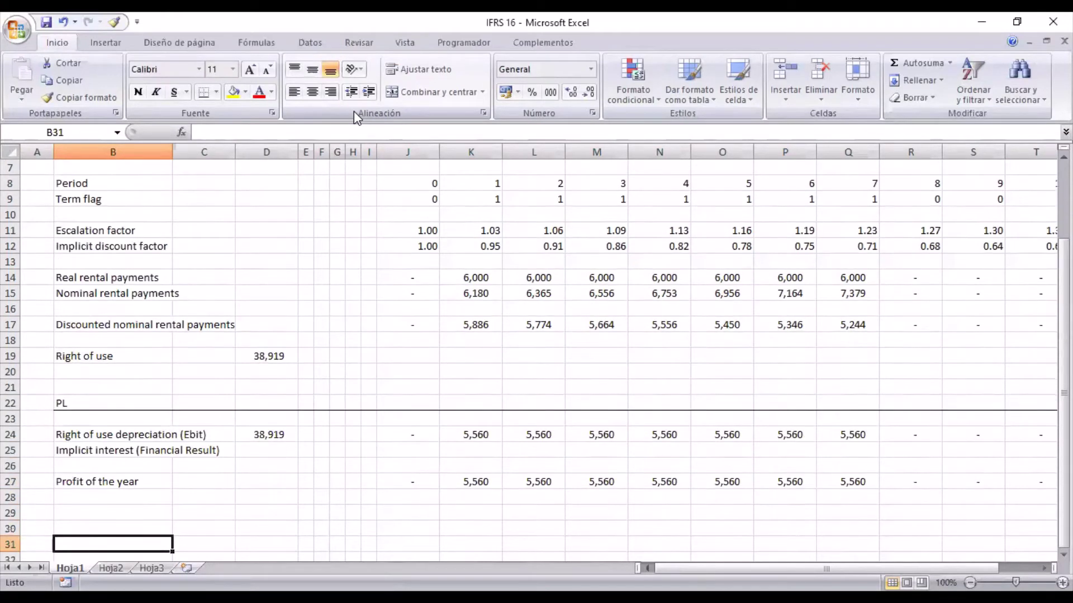
pyautogui.press('Up')
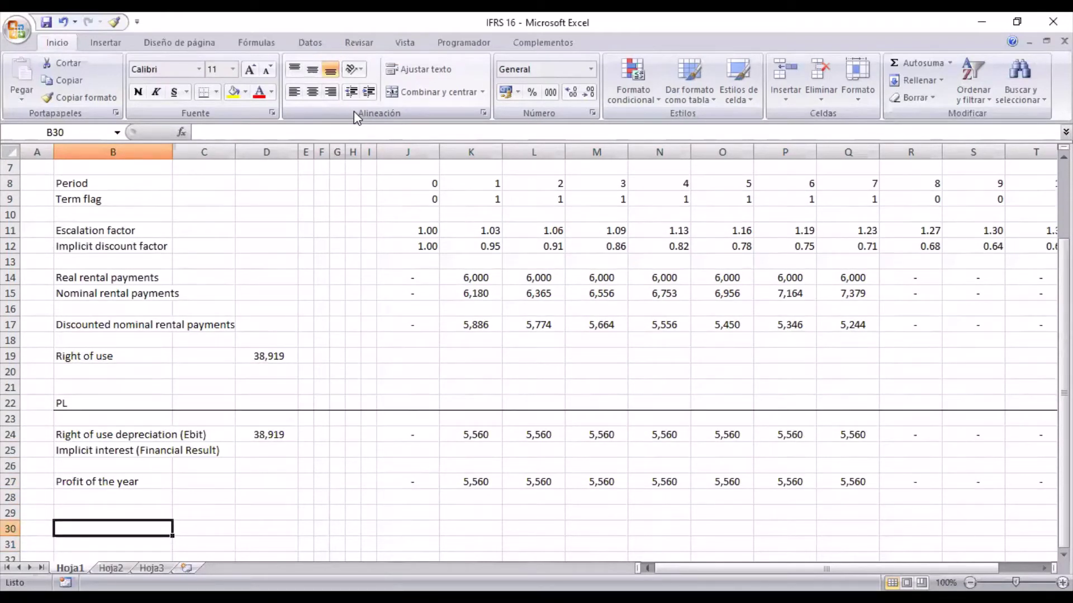
pyautogui.press('Up')
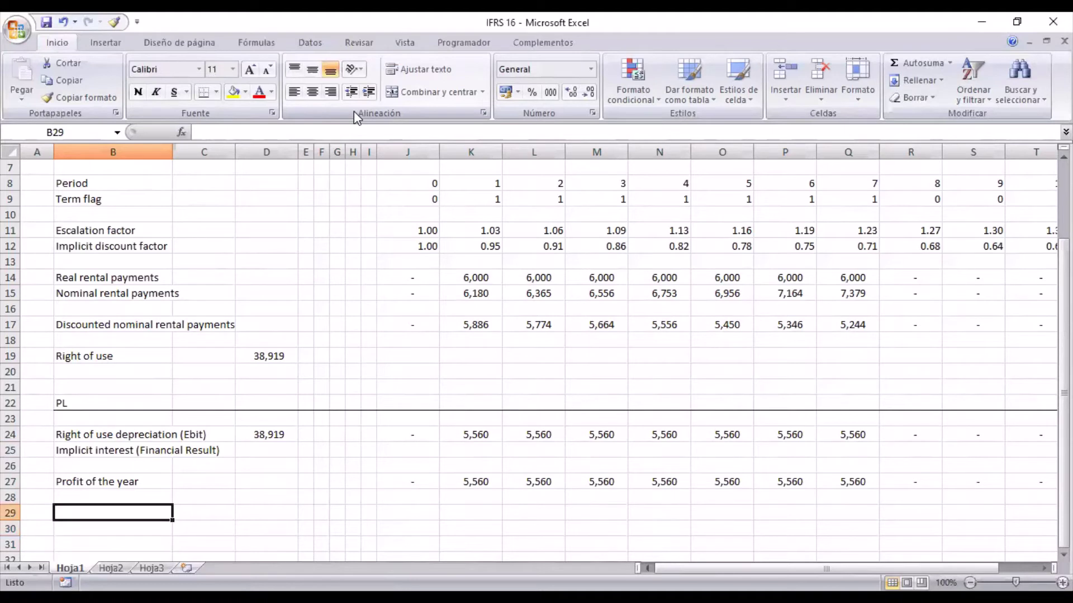
pyautogui.write('Balance sheet')
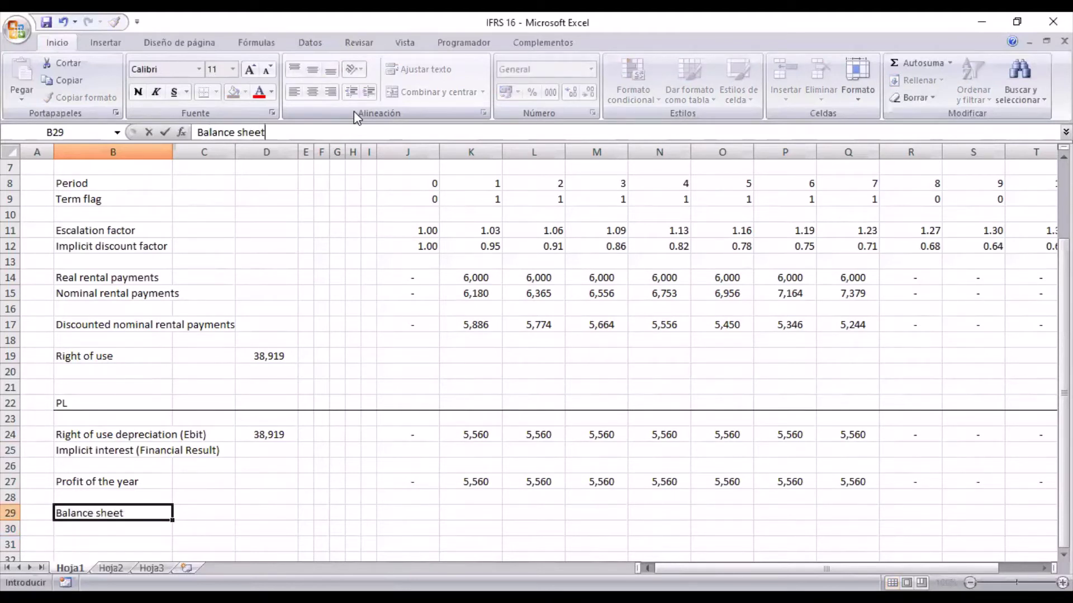
pyautogui.press('Return')
# Step: Apply a bottom border to the Balance sheet heading row from B29 to T29
pyautogui.press('Up')
pyautogui.hotkey('shift', 'Right')
pyautogui.hotkey('shift', 'Right')
pyautogui.hotkey('shift', 'Right')
pyautogui.hotkey('shift', 'Right')
pyautogui.hotkey('shift', 'Right')
pyautogui.hotkey('shift', 'Right')
pyautogui.hotkey('shift', 'Right')
pyautogui.hotkey('shift', 'Right')
pyautogui.hotkey('shift', 'Right')
pyautogui.hotkey('shift', 'Right')
pyautogui.hotkey('shift', 'Right')
pyautogui.hotkey('shift', 'Right')
pyautogui.hotkey('shift', 'Right')
pyautogui.hotkey('shift', 'Right')
pyautogui.hotkey('shift', 'Right')
pyautogui.hotkey('shift', 'Right')
pyautogui.hotkey('shift', 'Right')
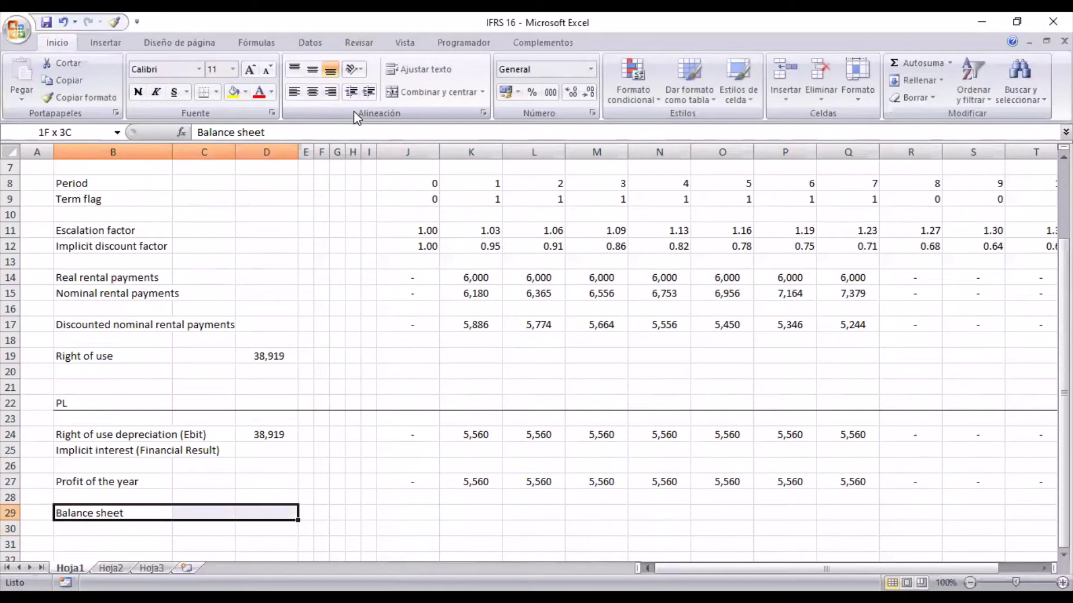
pyautogui.hotkey('shift', 'Right')
pyautogui.hotkey('shift', 'Right')
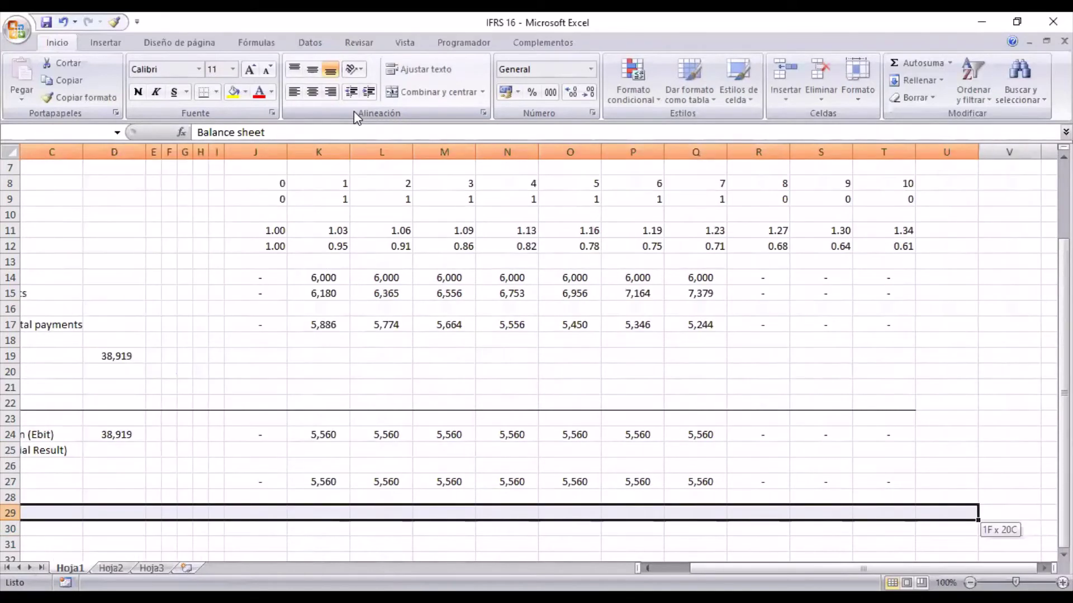
pyautogui.click(203, 96)
# Step: Enter the row label "Right of use" in B31 under the Balance sheet heading
pyautogui.press('Down')
pyautogui.press('Down')
pyautogui.press('Down')
pyautogui.press('Down')
pyautogui.press('Down')
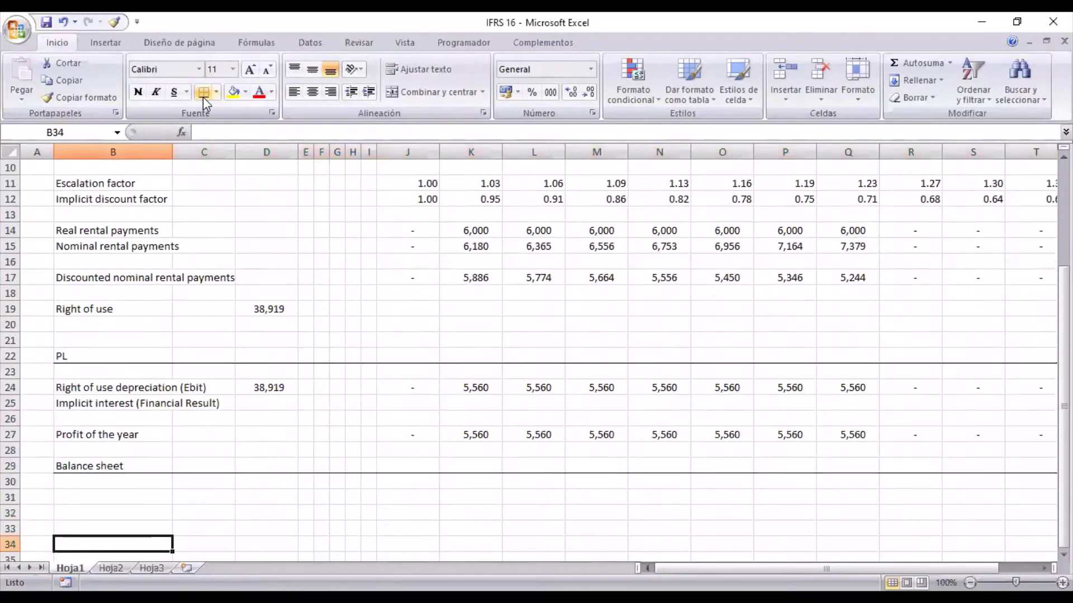
pyautogui.press('Up')
pyautogui.press('Up')
pyautogui.press('Up')
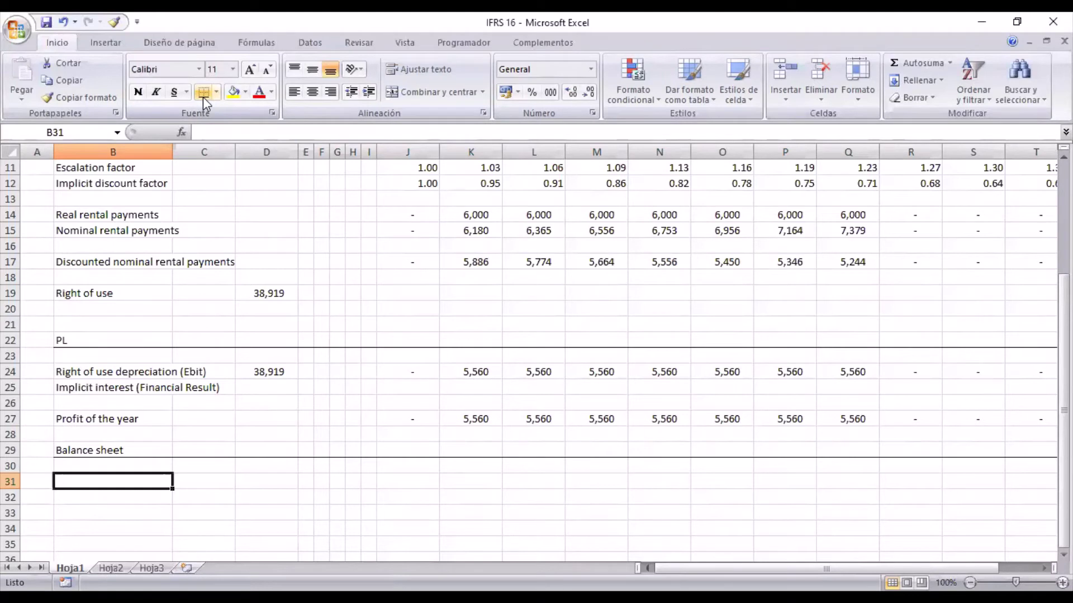
pyautogui.write('r')
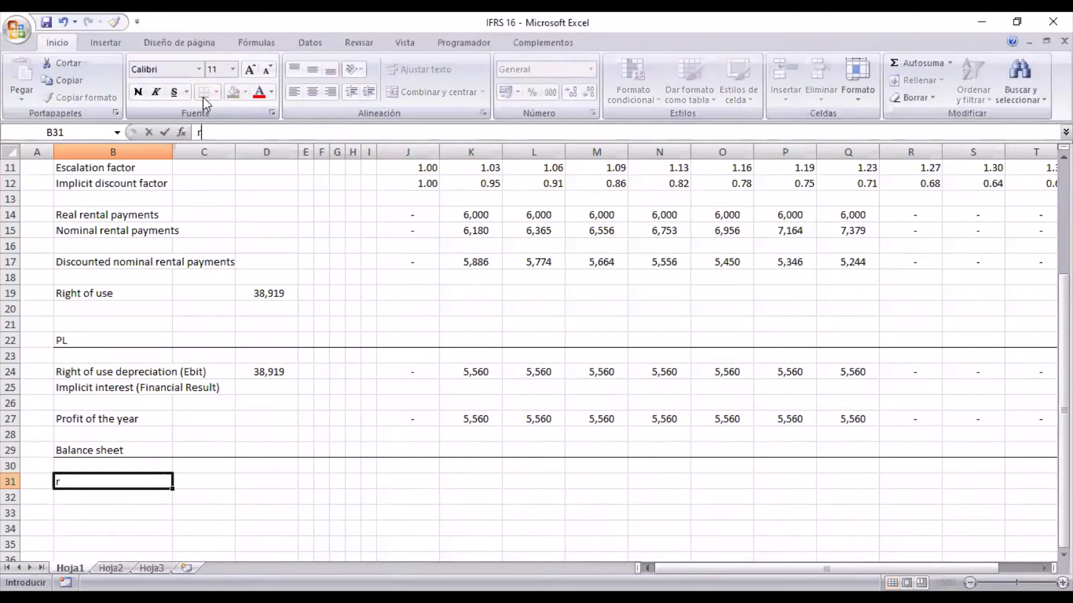
pyautogui.press('BackSpace')
pyautogui.write('Right of use')
pyautogui.press('Return')
# Step: Link the period 0 right of use in J31 to the right-of-use value in D19
pyautogui.press('Up')
pyautogui.press('Right')
pyautogui.press('Right')
pyautogui.press('Right')
pyautogui.press('Right')
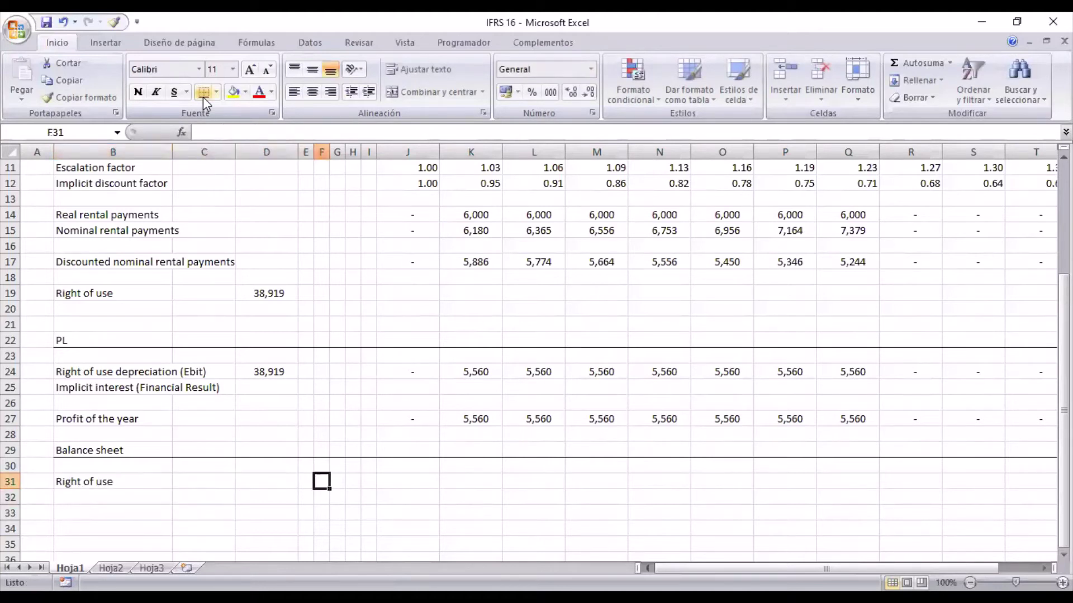
pyautogui.press('Right')
pyautogui.press('Right')
pyautogui.press('Right')
pyautogui.press('Right')
pyautogui.write('+')
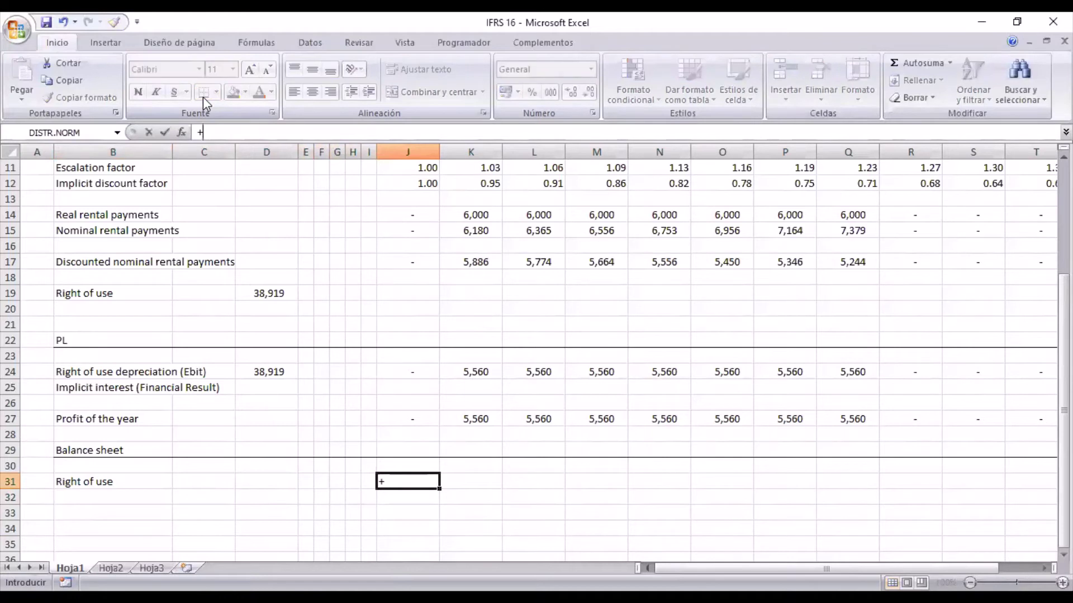
pyautogui.click(267, 295)
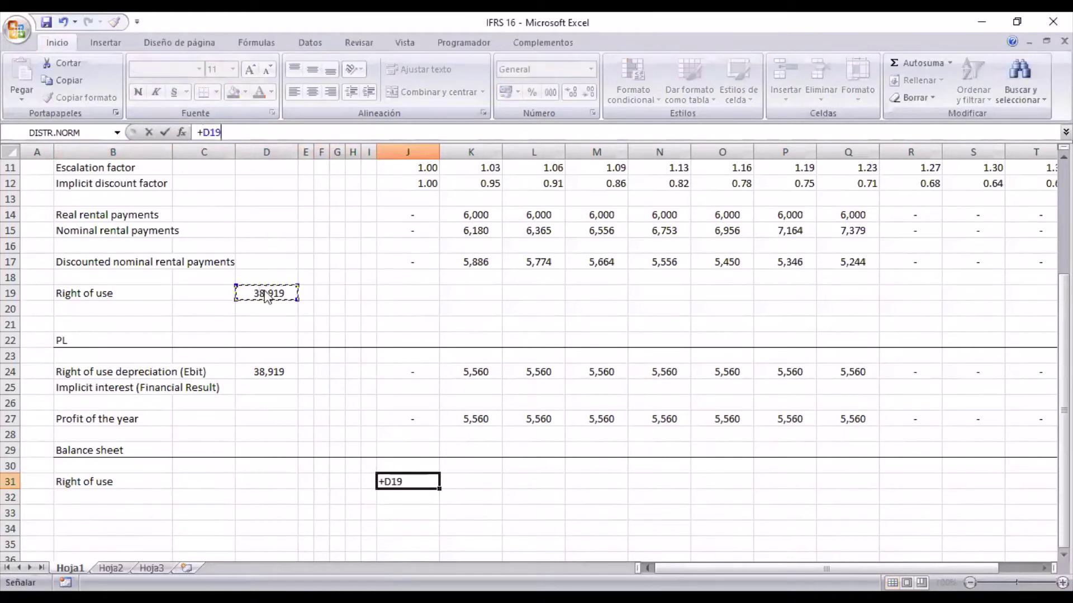
pyautogui.press('Return')
pyautogui.press('Up')
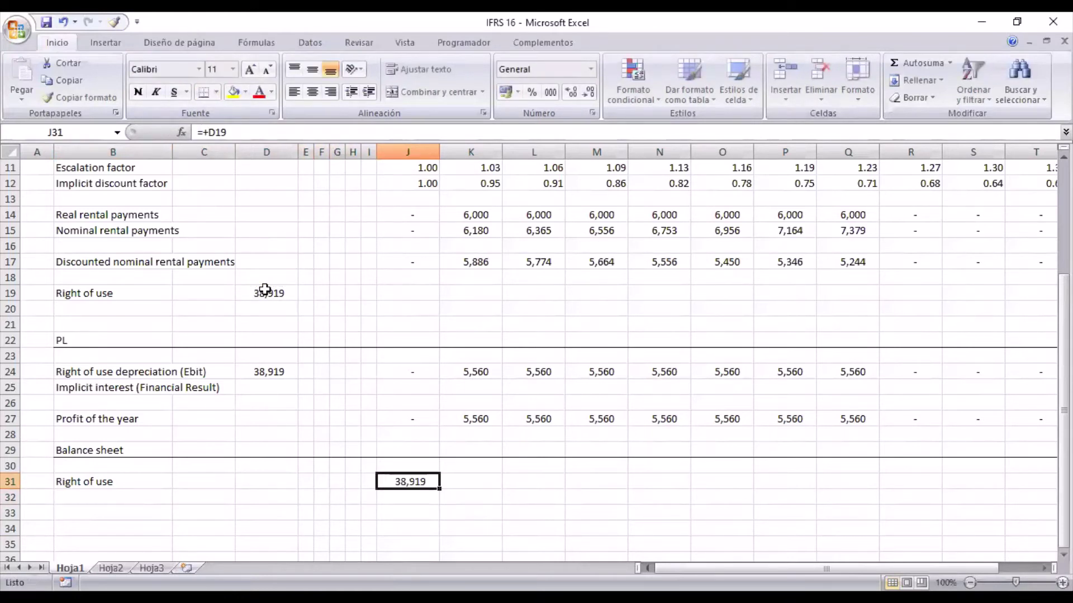
# Step: Set K31 equal to the previous period's right of use in J31
pyautogui.press('Right')
pyautogui.write('+')
pyautogui.press('Left')
pyautogui.press('Return')
pyautogui.press('Up')
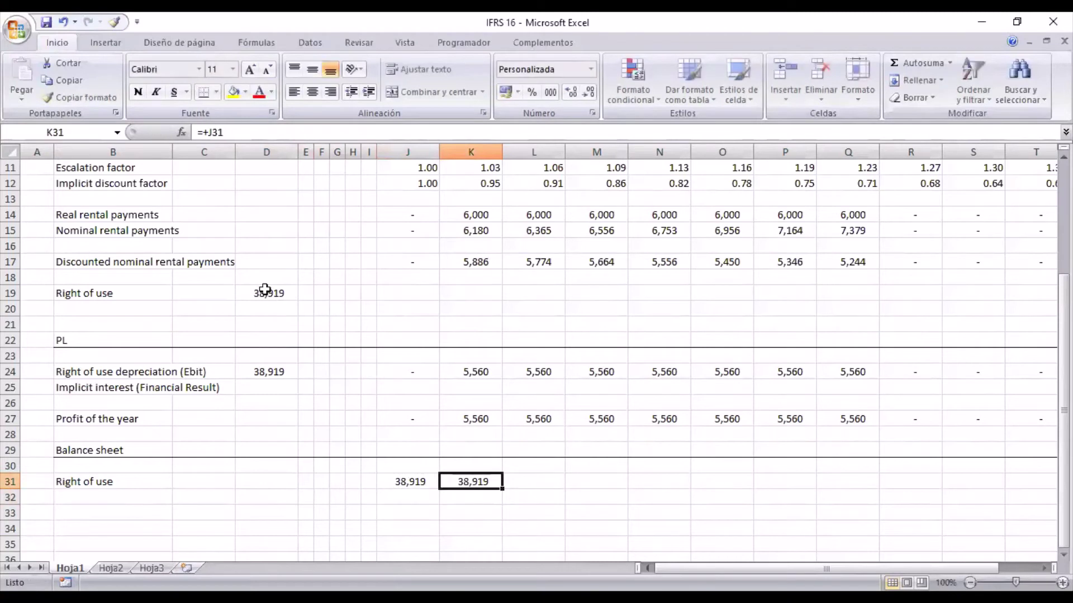
# Step: Copy the K31 carry-forward formula across L31:T31
pyautogui.hotkey('ctrl', 'c')
pyautogui.press('Right')
pyautogui.hotkey('shift', 'Right')
pyautogui.hotkey('shift', 'Right')
pyautogui.hotkey('shift', 'Right')
pyautogui.hotkey('shift', 'Right')
pyautogui.hotkey('shift', 'Right')
pyautogui.hotkey('shift', 'Right')
pyautogui.hotkey('shift', 'Right')
pyautogui.hotkey('shift', 'Right')
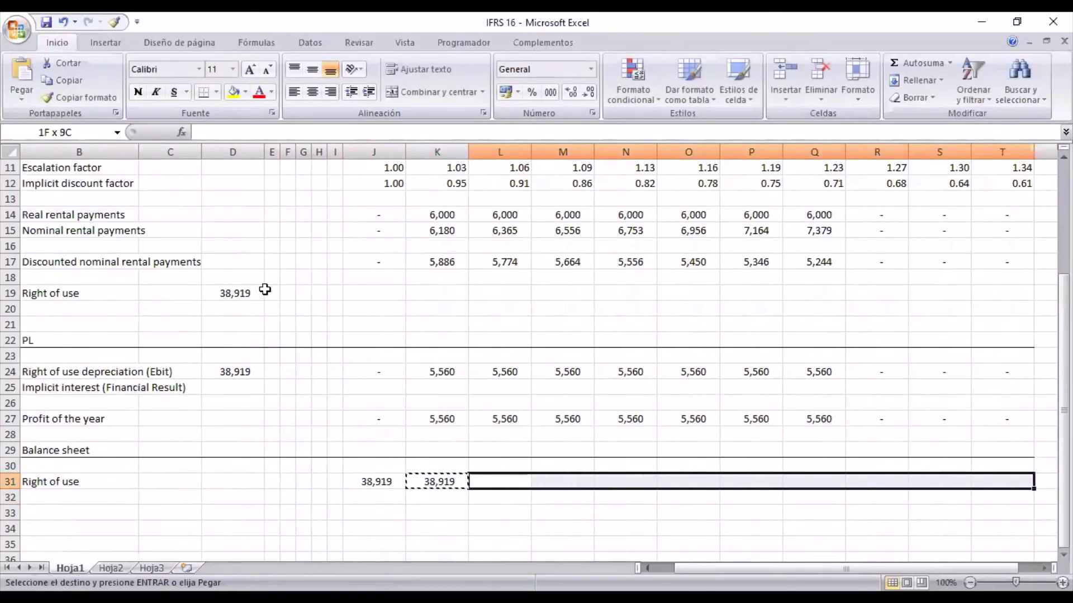
pyautogui.hotkey('shift', 'Right')
pyautogui.hotkey('shift', 'Left')
pyautogui.press('Return')
# Step: Enter the row label "Right of use depreciation" in B32 and go to that row's period 0 cell, J32
pyautogui.press('Left')
pyautogui.press('Left')
pyautogui.press('Left')
pyautogui.press('Left')
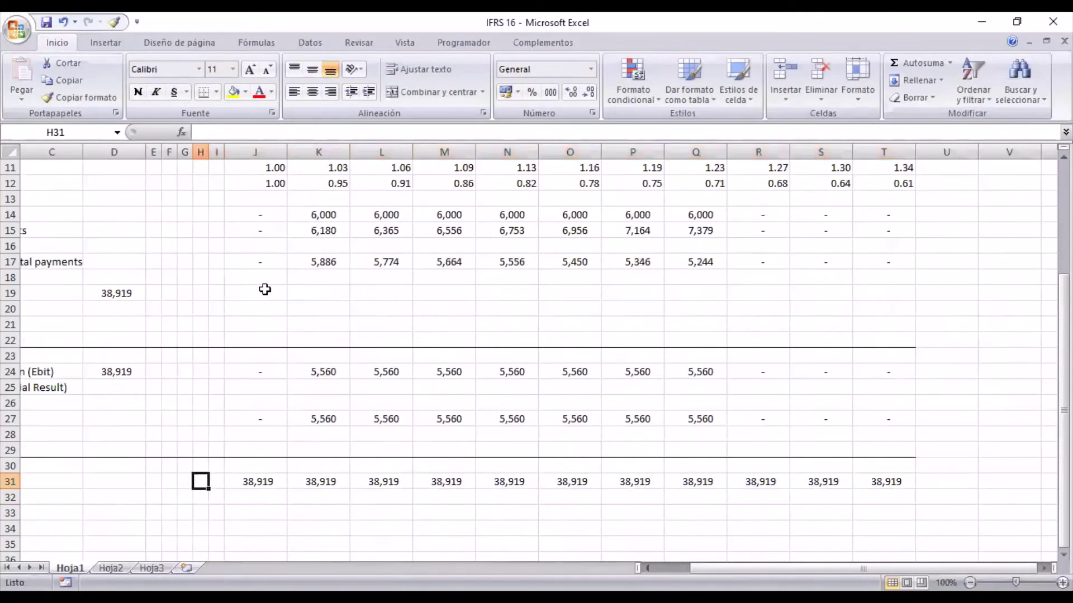
pyautogui.press('Left')
pyautogui.press('Left')
pyautogui.press('Left')
pyautogui.press('Left')
pyautogui.press('Left')
pyautogui.press('Left')
pyautogui.press('Down')
pyautogui.write('Right of ')
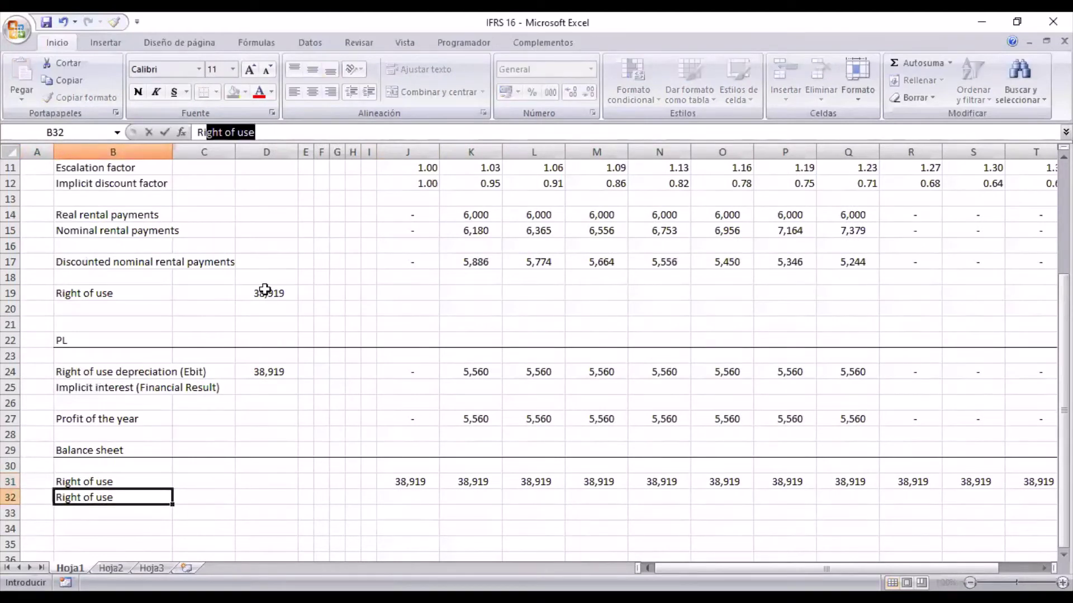
pyautogui.write('use de')
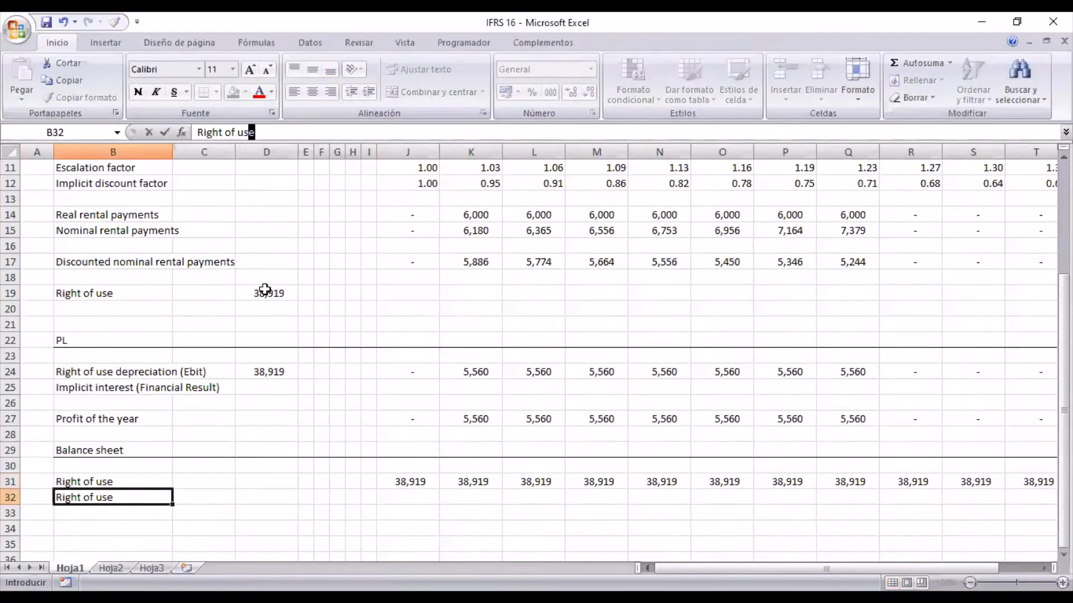
pyautogui.write('preciation')
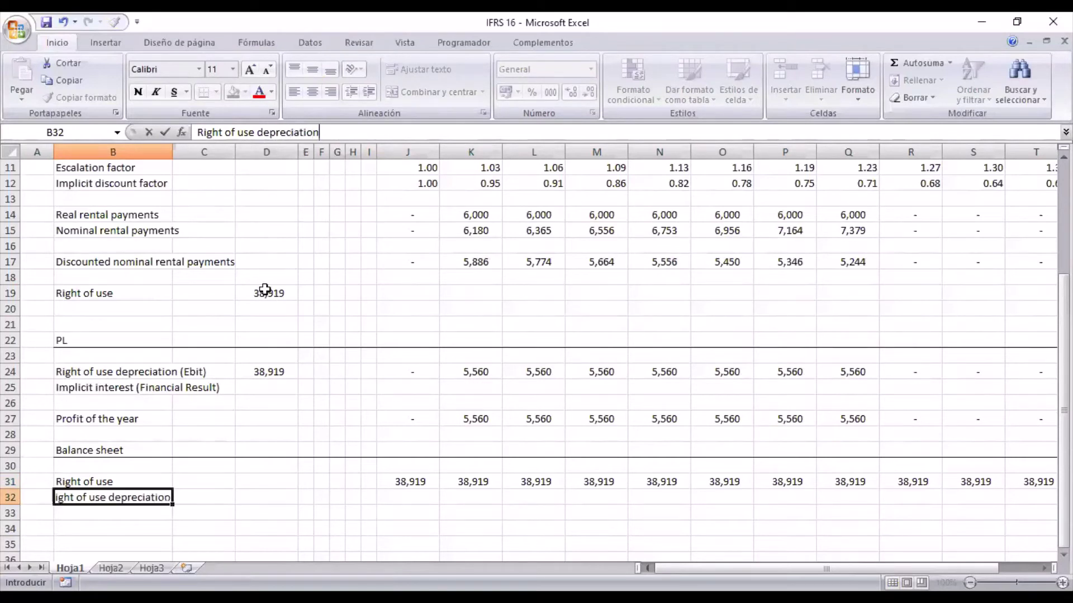
pyautogui.press('Return')
pyautogui.press('Up')
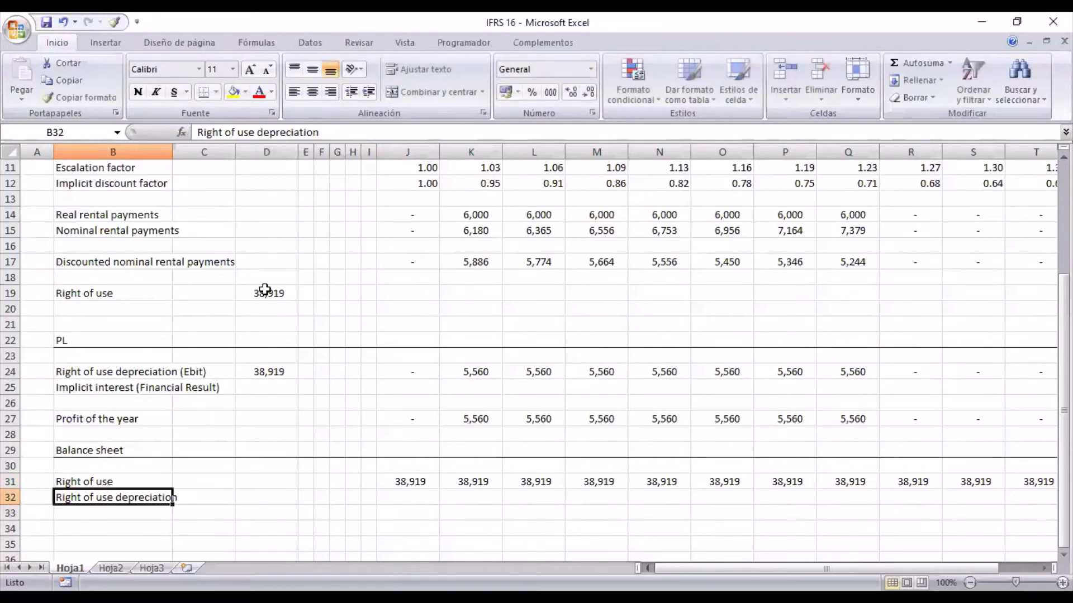
pyautogui.press('Right')
pyautogui.press('Right')
pyautogui.press('Right')
pyautogui.press('Right')
pyautogui.press('Right')
pyautogui.press('Right')
pyautogui.press('Right')
pyautogui.press('Right')
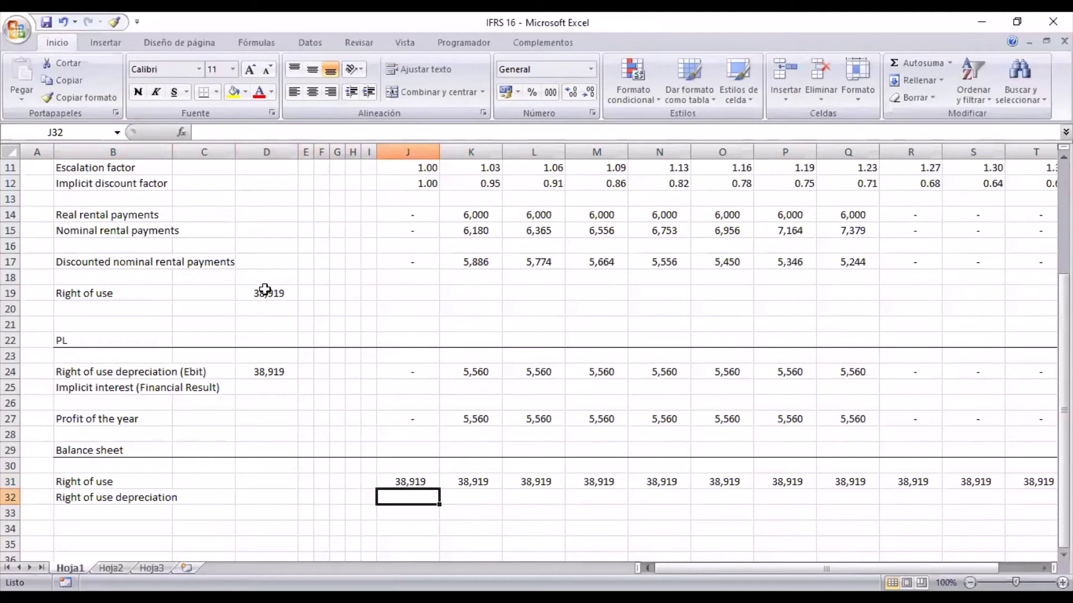
pyautogui.write('+')
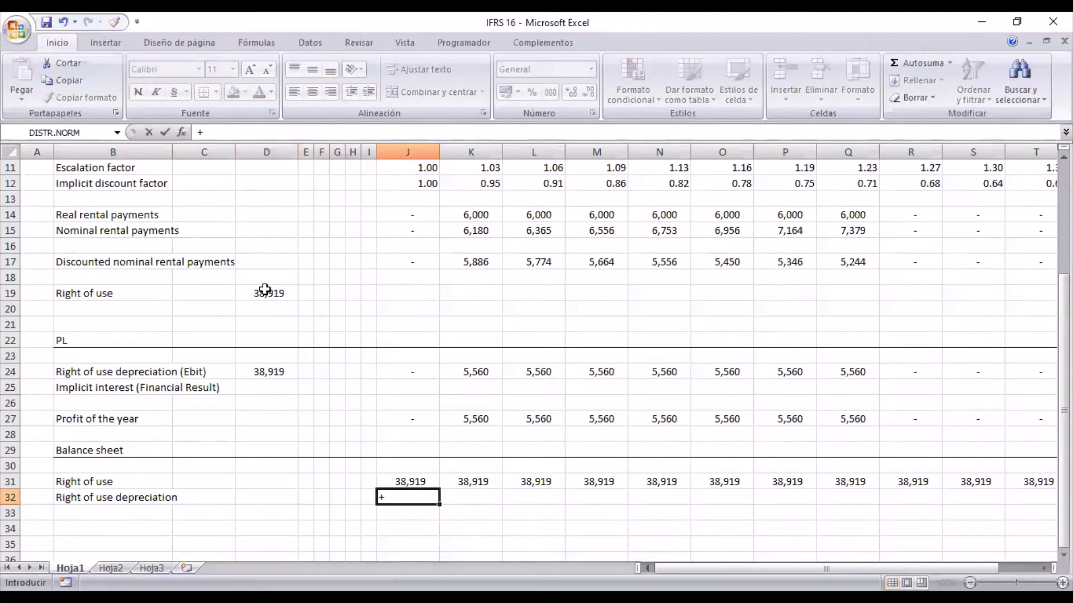
pyautogui.press('Up')
pyautogui.press('Up')
pyautogui.press('Up')
pyautogui.press('Up')
pyautogui.press('Up')
pyautogui.press('Up')
pyautogui.press('Up')
pyautogui.press('Up')
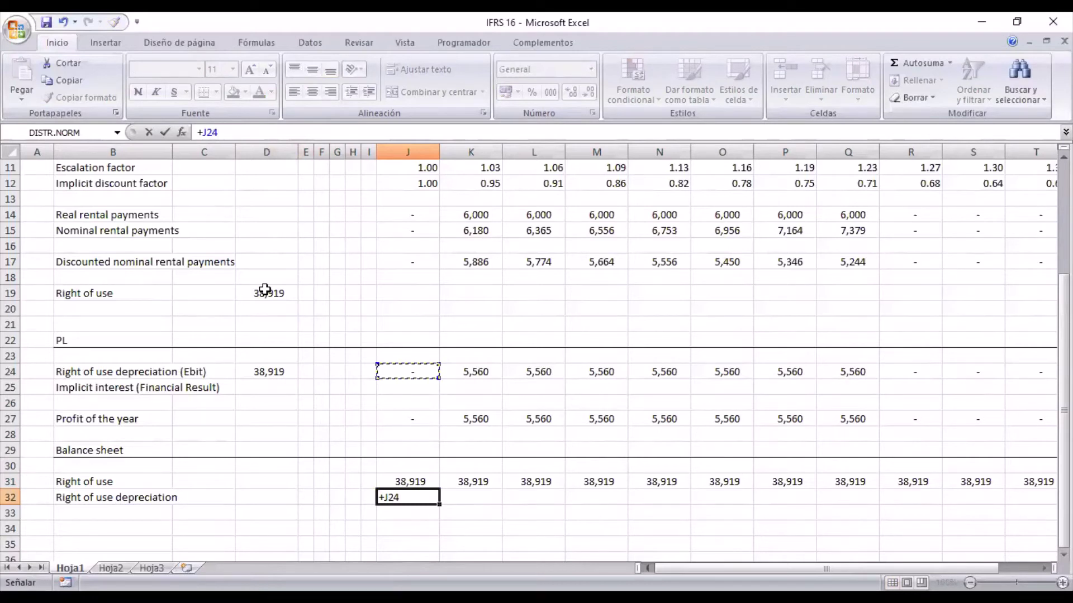
pyautogui.press('Escape')
# Step: Enter the period 0 right of use depreciation in J32 as minus J24 plus the previous balance in I32
pyautogui.write('-')
pyautogui.press('Up')
pyautogui.press('Up')
pyautogui.press('Up')
pyautogui.press('Up')
pyautogui.press('Up')
pyautogui.press('Up')
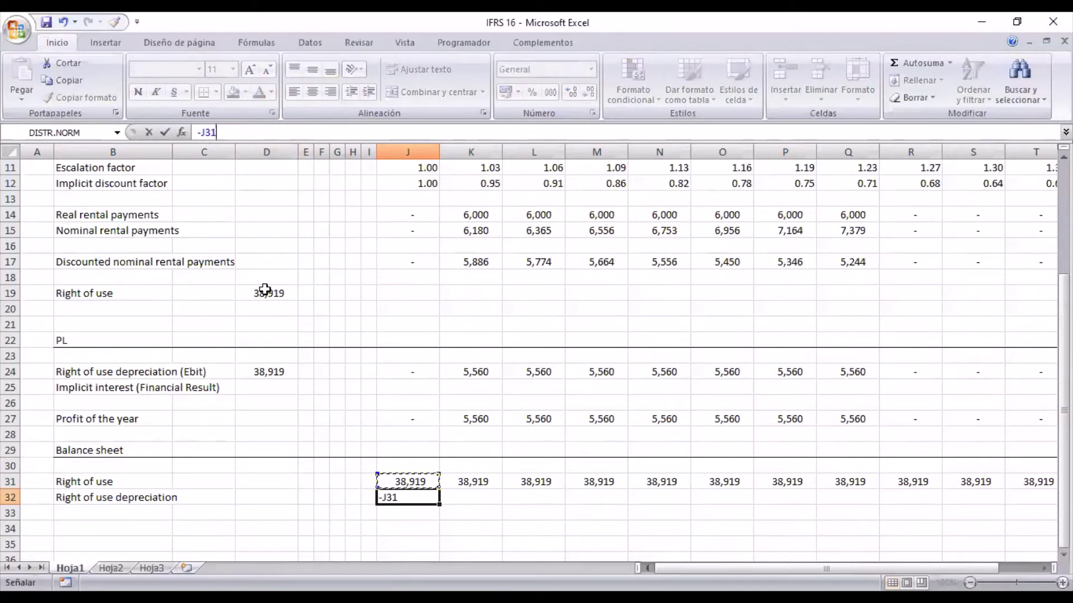
pyautogui.press('Up')
pyautogui.press('Up')
pyautogui.write('+')
pyautogui.press('Left')
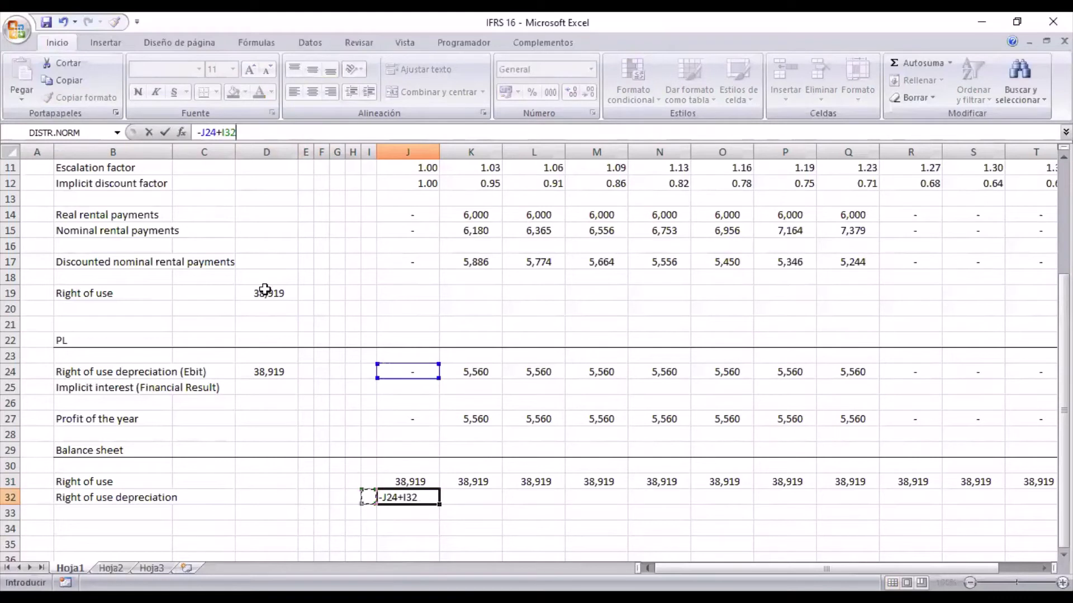
pyautogui.press('Return')
# Step: Copy the cumulative depreciation formula from J32 across K32:T32
pyautogui.press('Up')
pyautogui.hotkey('ctrl', 'c')
pyautogui.press('Right')
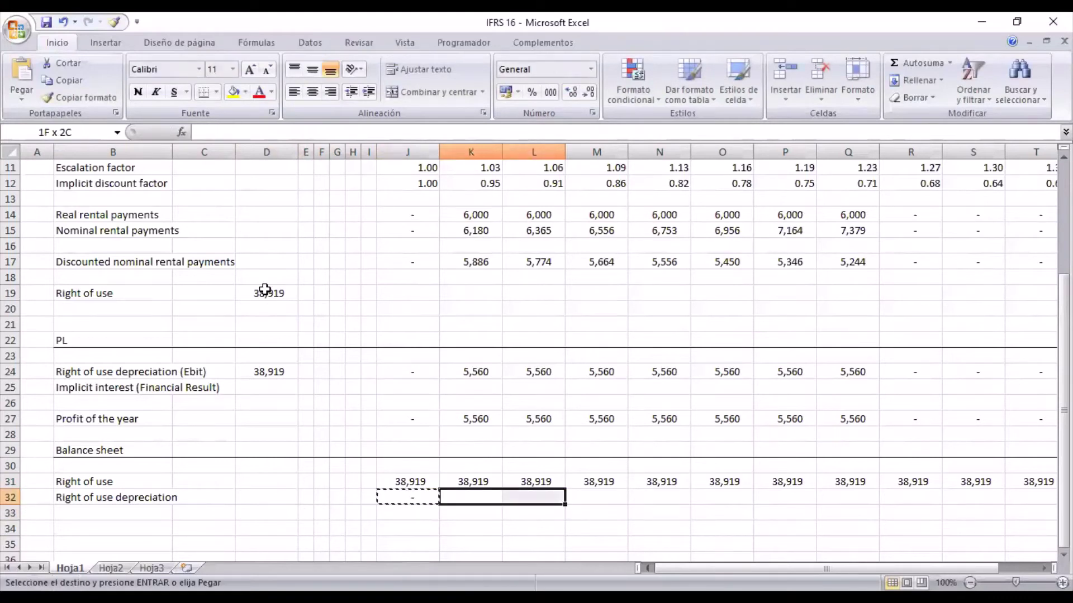
pyautogui.hotkey('shift', 'Right')
pyautogui.hotkey('shift', 'Right')
pyautogui.hotkey('shift', 'Right')
pyautogui.hotkey('shift', 'Right')
pyautogui.hotkey('shift', 'Right')
pyautogui.hotkey('shift', 'Right')
pyautogui.hotkey('shift', 'Right')
pyautogui.hotkey('shift', 'Right')
pyautogui.hotkey('shift', 'Right')
pyautogui.press('Return')
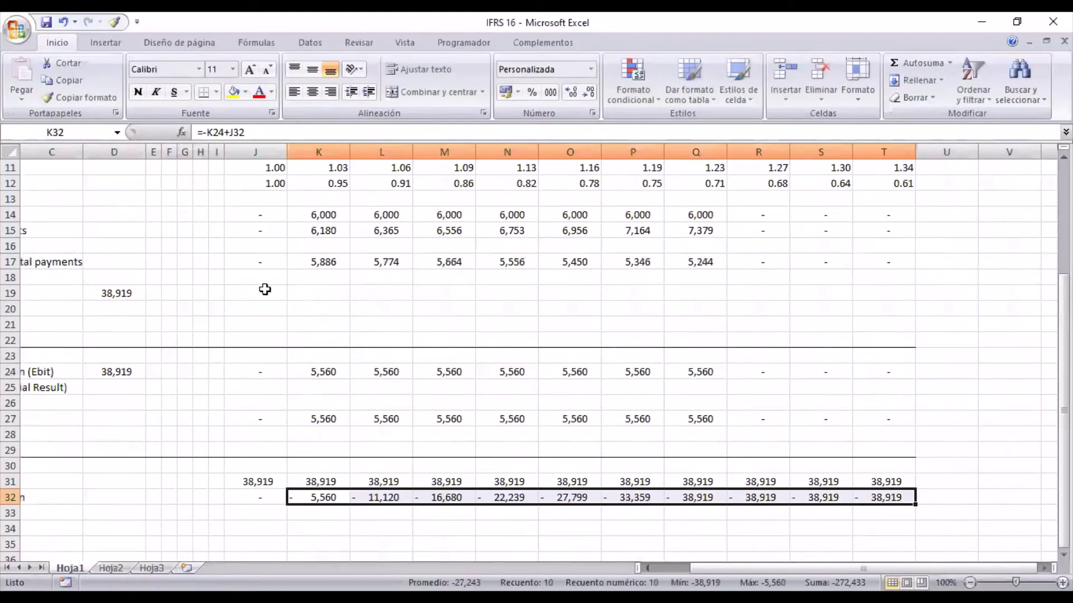
# Step: Enter the row label "Non-current assets" in B34
pyautogui.press('Left')
pyautogui.press('Left')
pyautogui.press('Left')
pyautogui.press('Left')
pyautogui.press('Left')
pyautogui.press('Left')
pyautogui.press('Left')
pyautogui.press('Left')
pyautogui.press('Left')
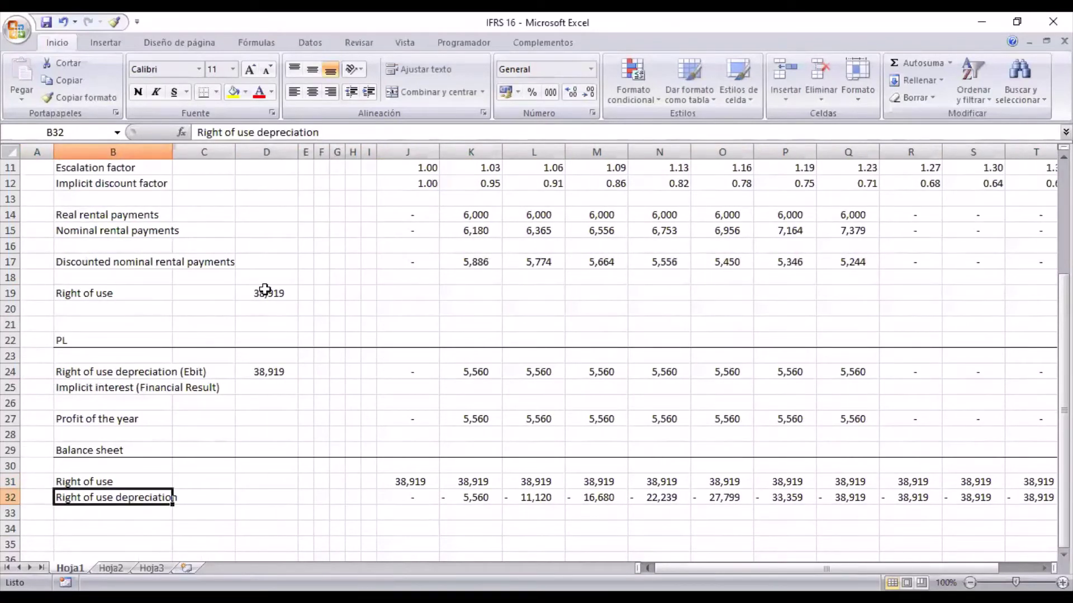
pyautogui.press('Down')
pyautogui.press('Down')
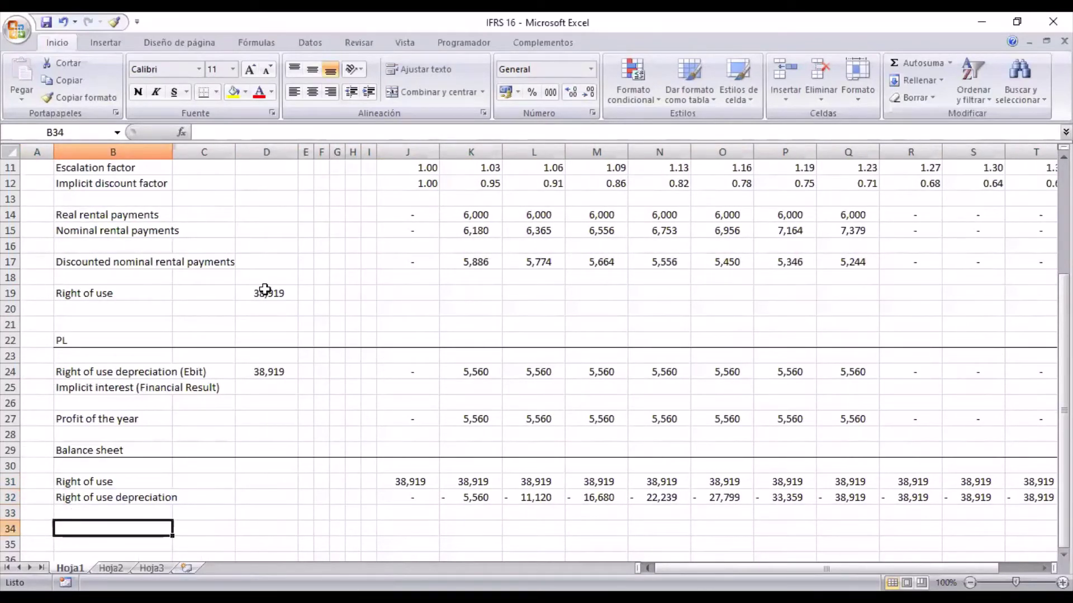
pyautogui.write('Non-')
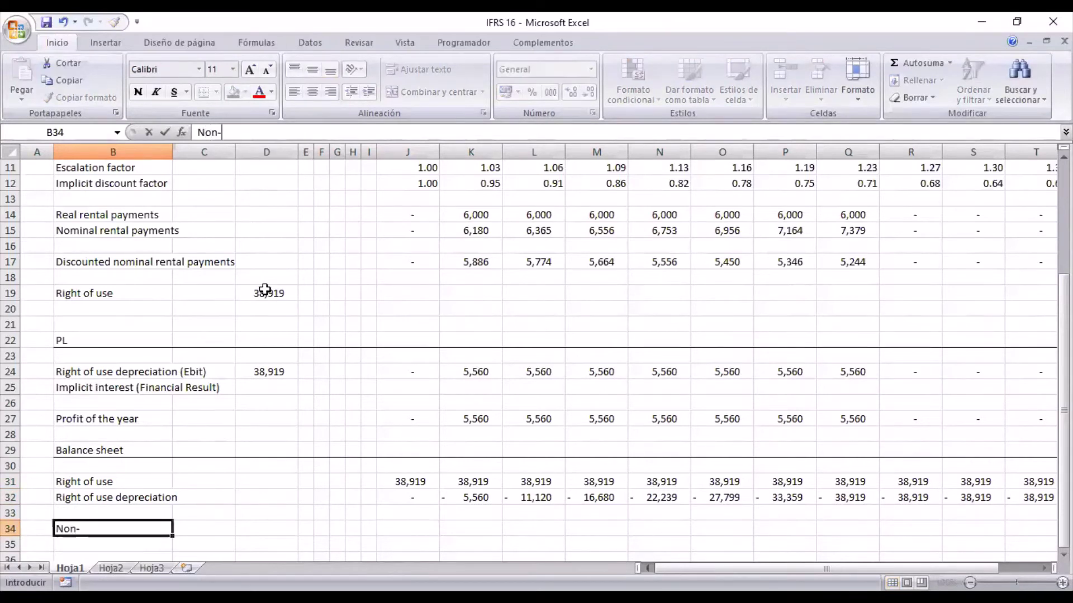
pyautogui.write('current assets')
pyautogui.press('Return')
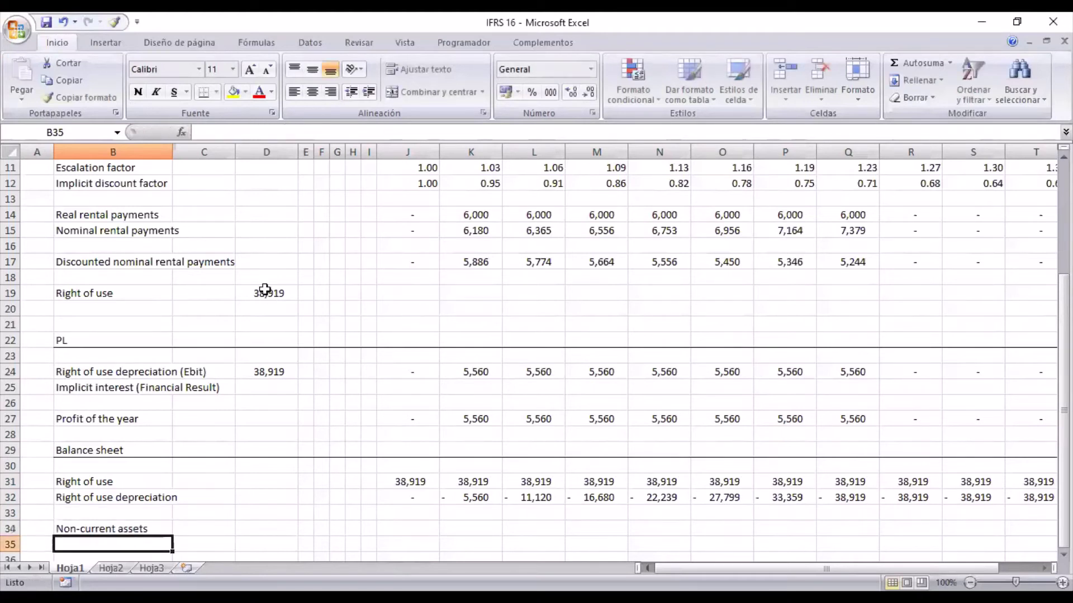
# Step: Calculate the period 0 non-current assets in J34 as the SUMA of J31:J32
pyautogui.press('Up')
pyautogui.press('Right')
pyautogui.press('Right')
pyautogui.press('Right')
pyautogui.press('Right')
pyautogui.press('Right')
pyautogui.press('Right')
pyautogui.press('Right')
pyautogui.press('Right')
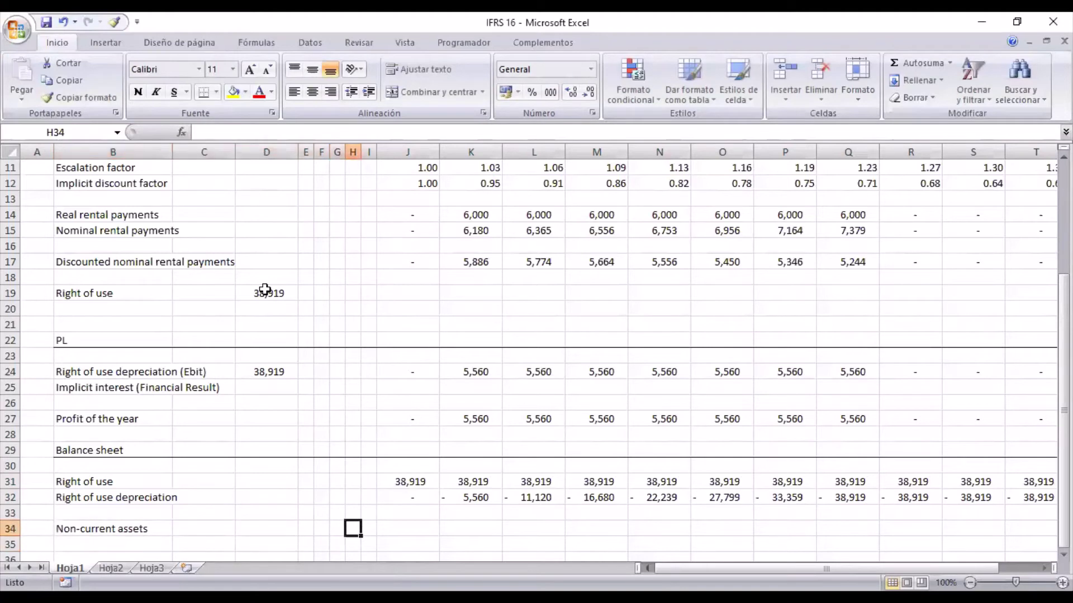
pyautogui.write('+s')
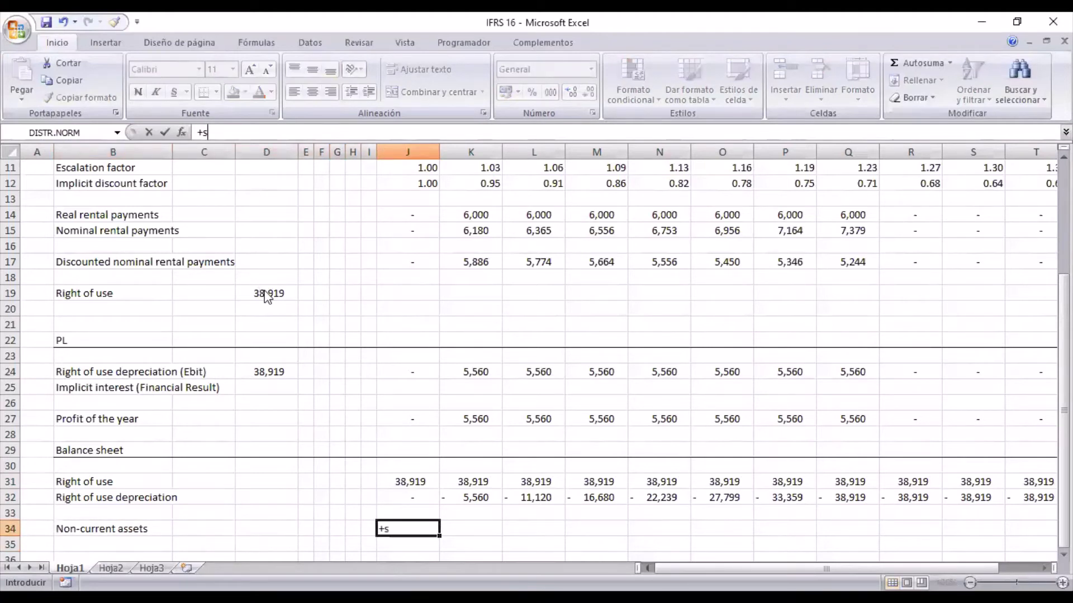
pyautogui.write('uma(')
pyautogui.press('Up')
pyautogui.press('Up')
pyautogui.press('Up')
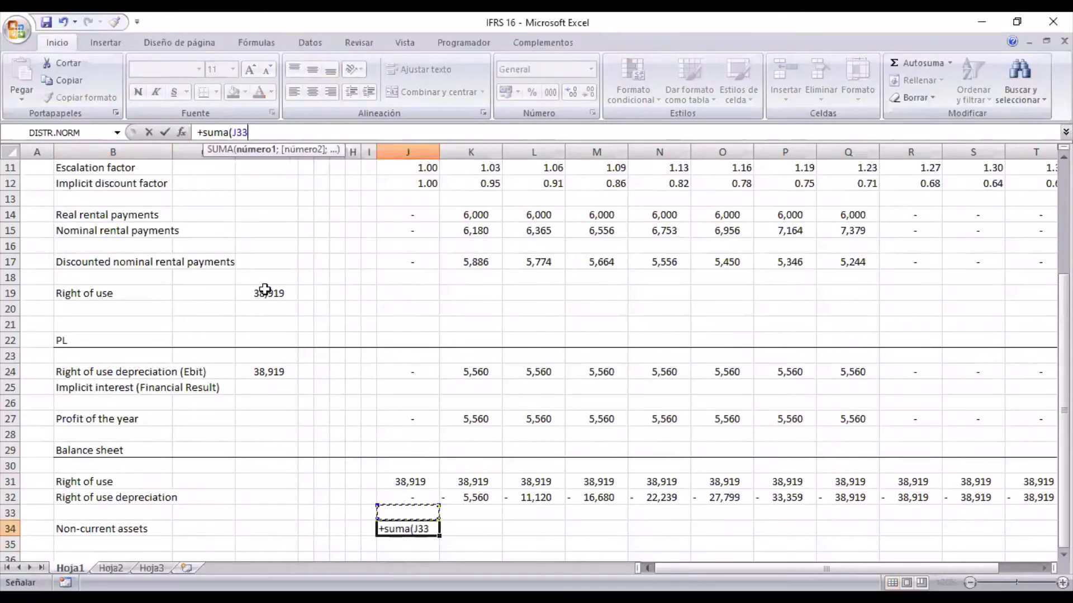
pyautogui.hotkey('shift', 'Down')
pyautogui.hotkey('ctrl', 'Return')
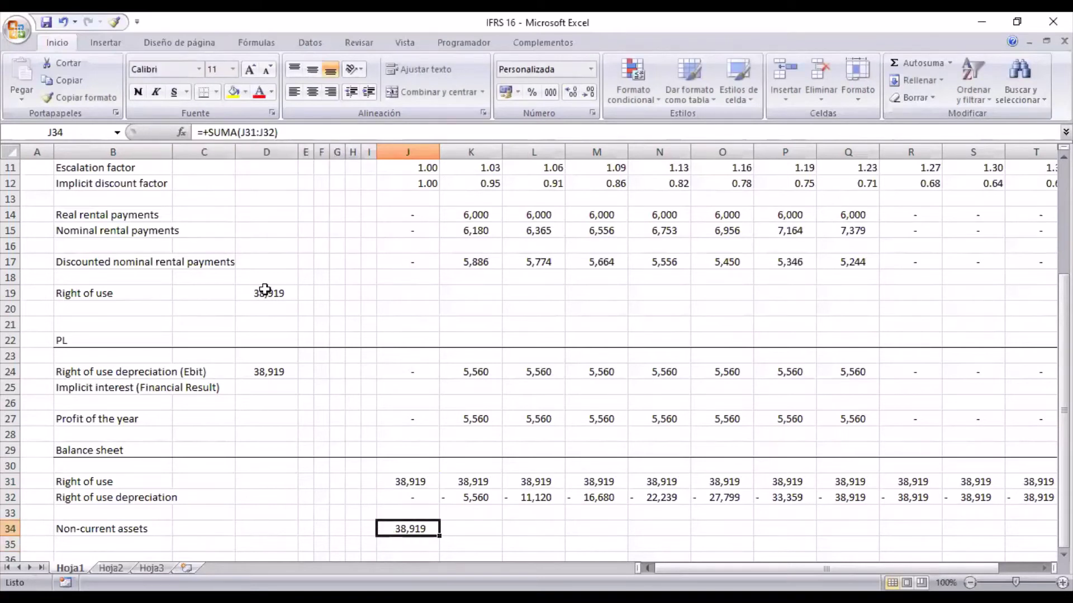
# Step: Copy the non-current assets formula from J34 across K34:T34
pyautogui.hotkey('ctrl', 'c')
pyautogui.press('Right')
pyautogui.hotkey('shift', 'Right')
pyautogui.hotkey('shift', 'Right')
pyautogui.hotkey('shift', 'Right')
pyautogui.hotkey('shift', 'Right')
pyautogui.hotkey('shift', 'Right')
pyautogui.hotkey('shift', 'Right')
pyautogui.hotkey('shift', 'Right')
pyautogui.hotkey('shift', 'Right')
pyautogui.hotkey('shift', 'Right')
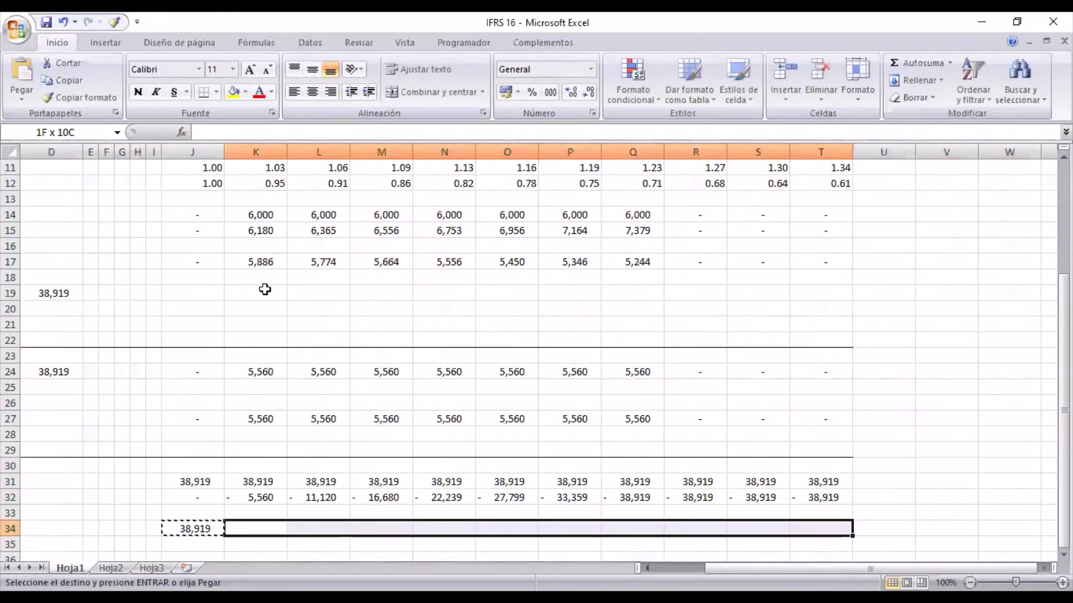
pyautogui.press('Return')
# Step: Enter the row label "Cash" in B36
pyautogui.press('Left')
pyautogui.press('Left')
pyautogui.press('Left')
pyautogui.press('Left')
pyautogui.press('Left')
pyautogui.press('Left')
pyautogui.press('Left')
pyautogui.press('Left')
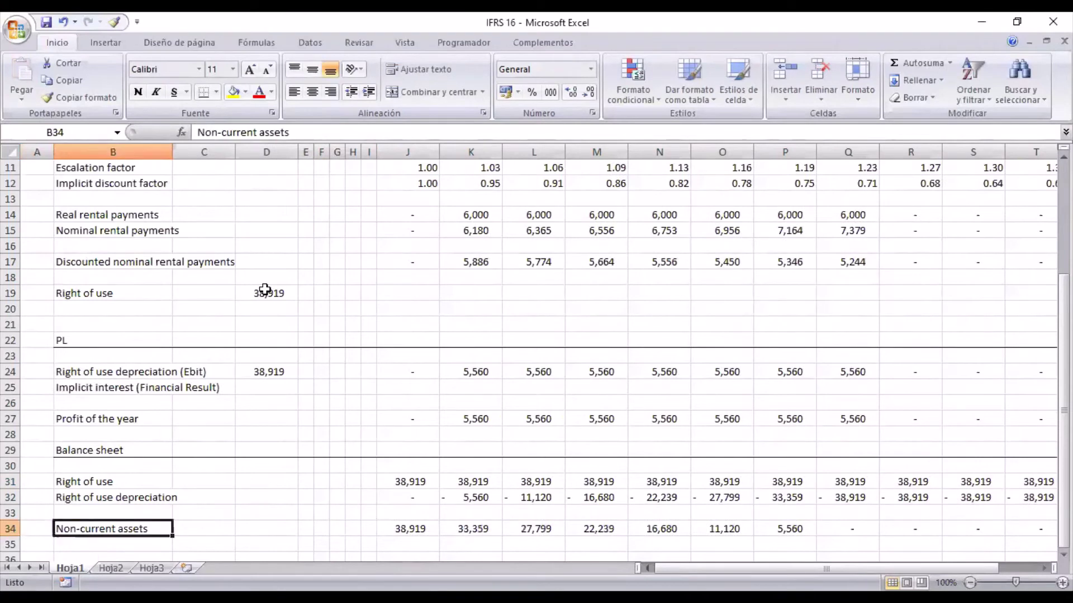
pyautogui.press('Down')
pyautogui.press('Down')
pyautogui.write('C')
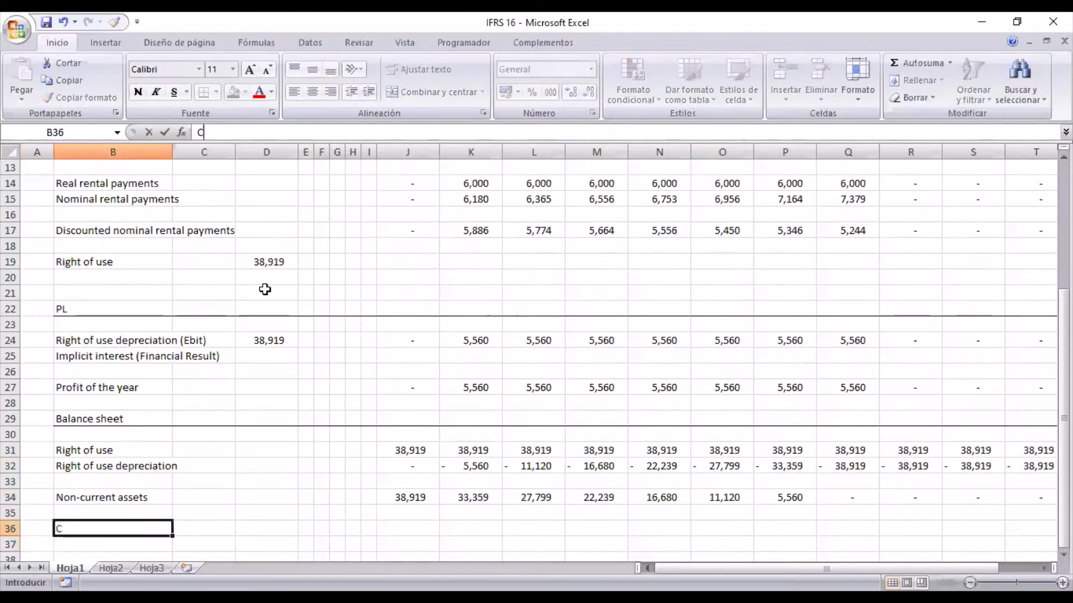
pyautogui.write('ash')
pyautogui.hotkey('ctrl', 'Return')
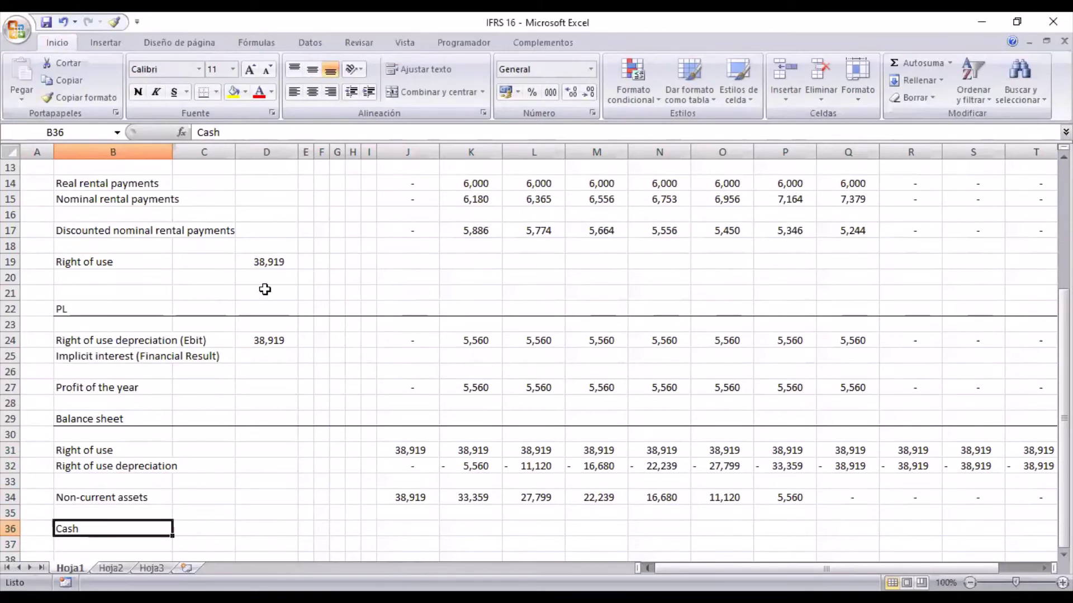
# Step: Enter the row label "Total assets" in B38
pyautogui.press('Down')
pyautogui.press('Down')
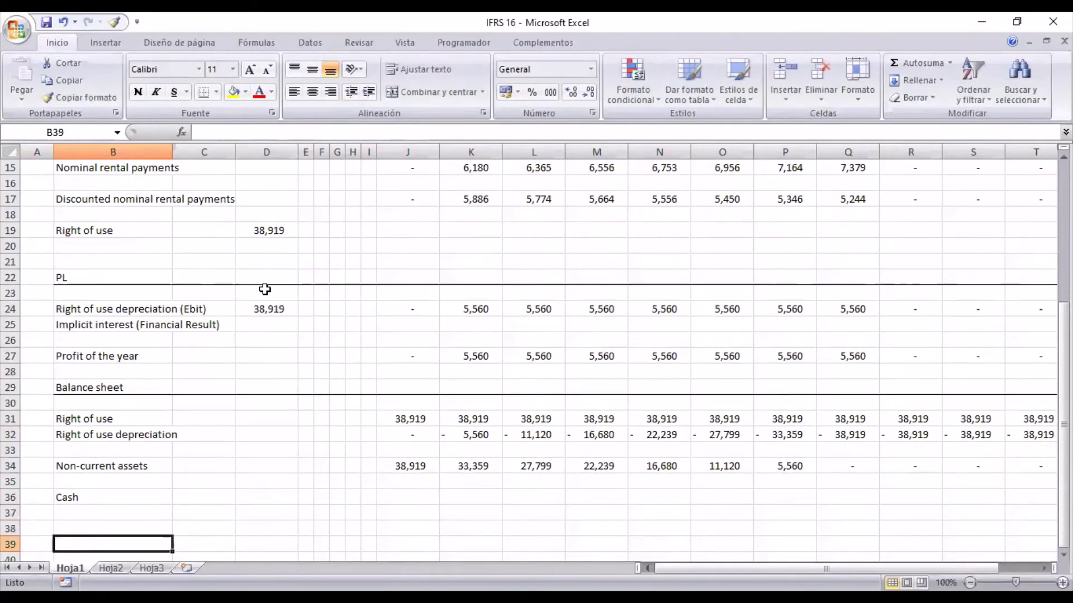
pyautogui.write('Tota')
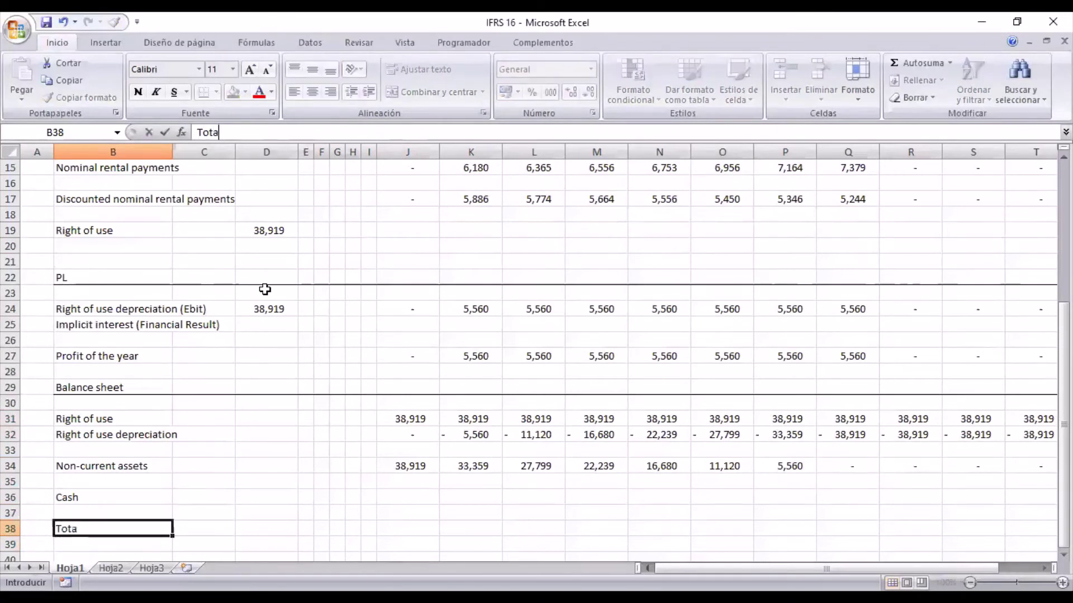
pyautogui.write('l as')
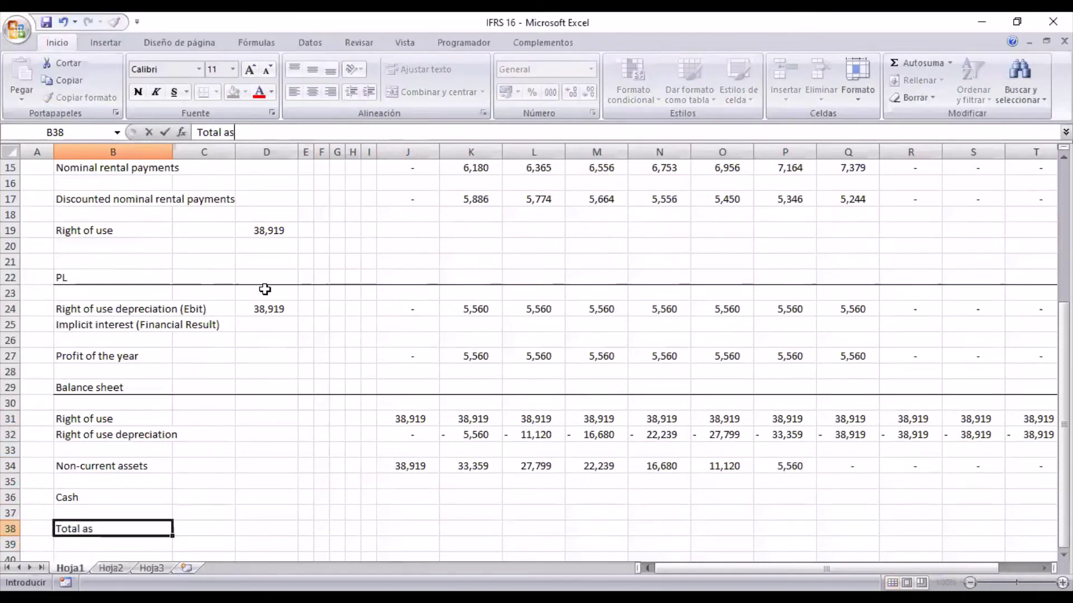
pyautogui.write('sets')
pyautogui.press('Up')
# Step: Enter the period 0 cash in J36 as minus the nominal rental payment in J15 plus the previous balance in I36
pyautogui.press('Up')
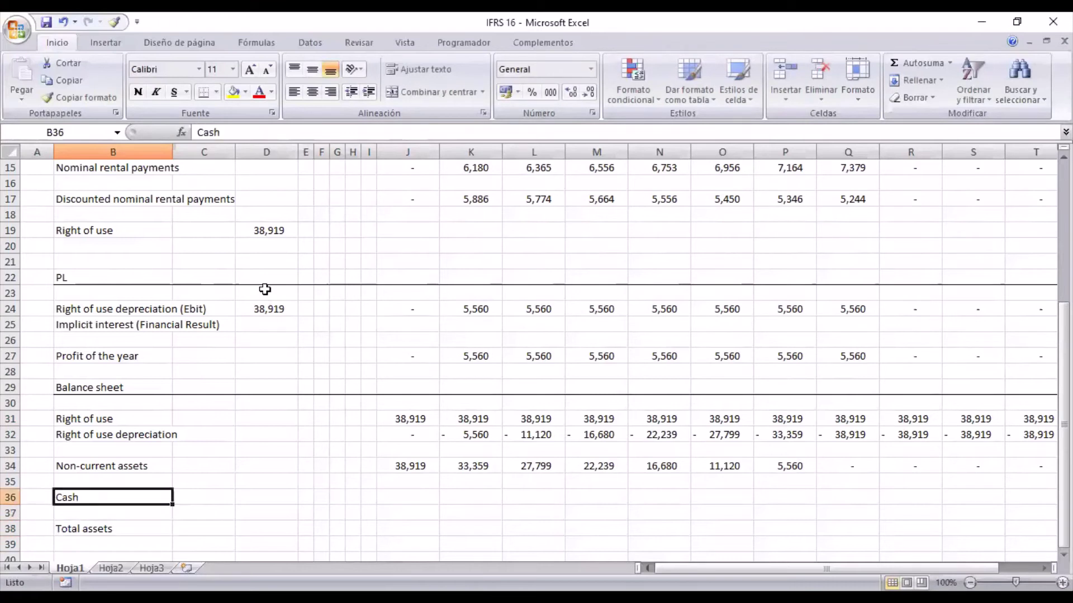
pyautogui.press('Right')
pyautogui.press('Right')
pyautogui.press('Right')
pyautogui.press('Right')
pyautogui.press('Right')
pyautogui.press('Right')
pyautogui.press('Right')
pyautogui.press('Right')
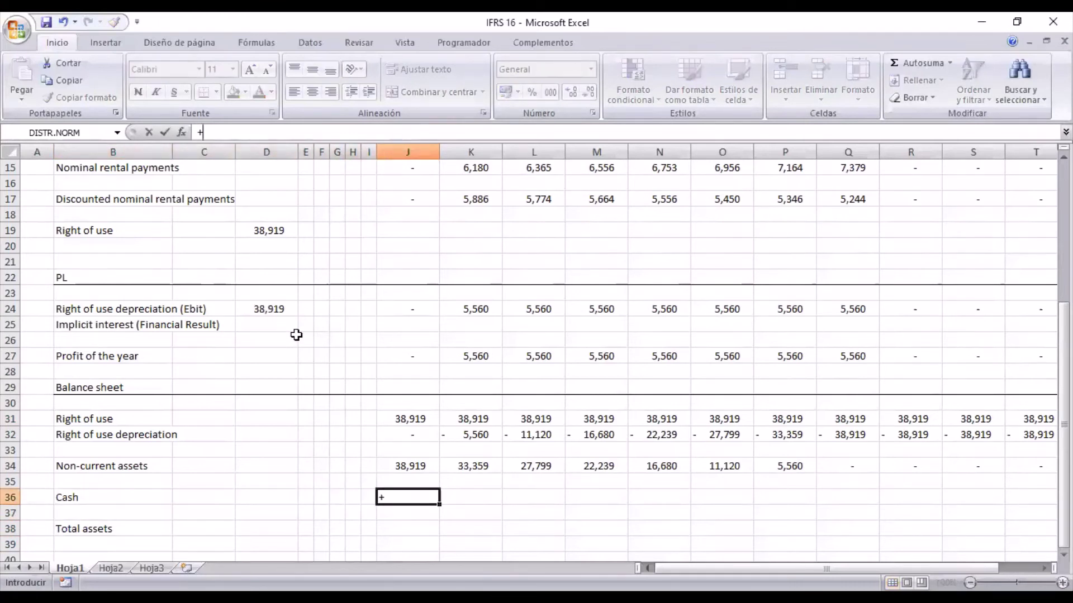
pyautogui.write('-')
pyautogui.scroll(3, 414, 359)
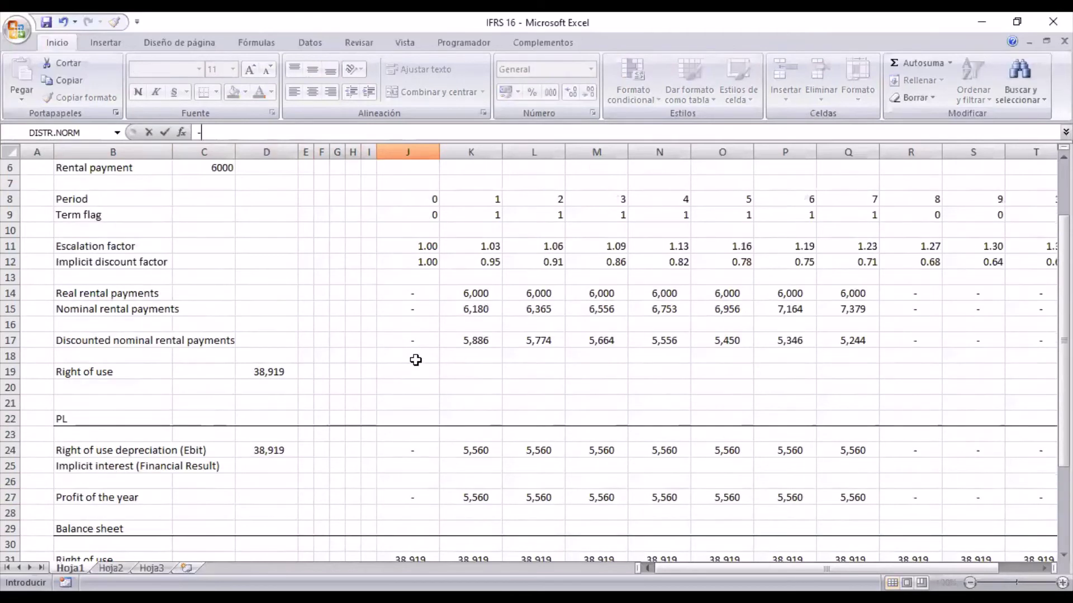
pyautogui.click(408, 306)
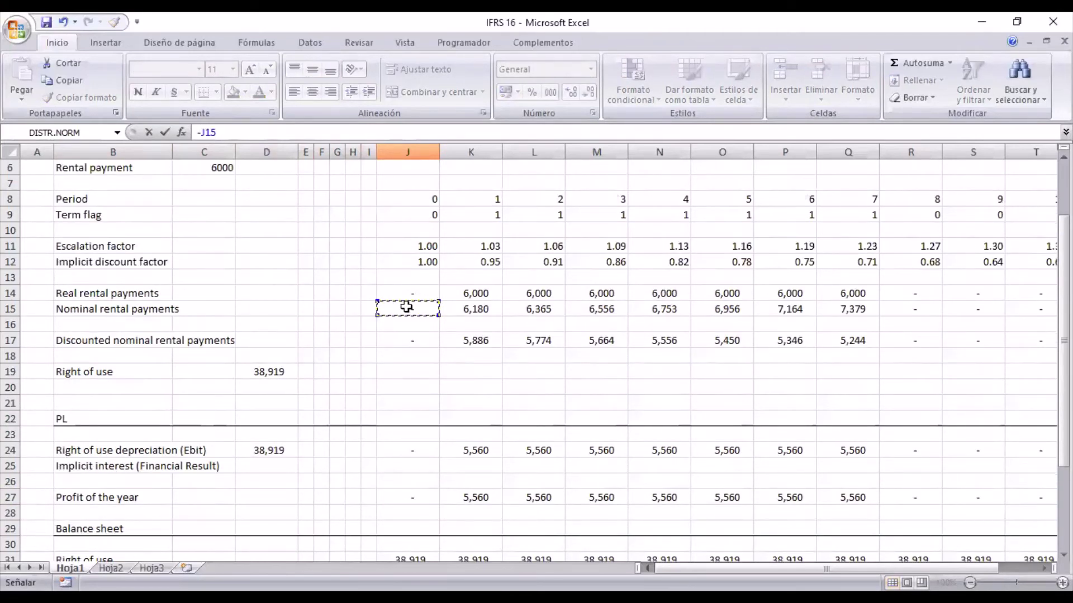
pyautogui.write('+')
pyautogui.press('Left')
pyautogui.press('Return')
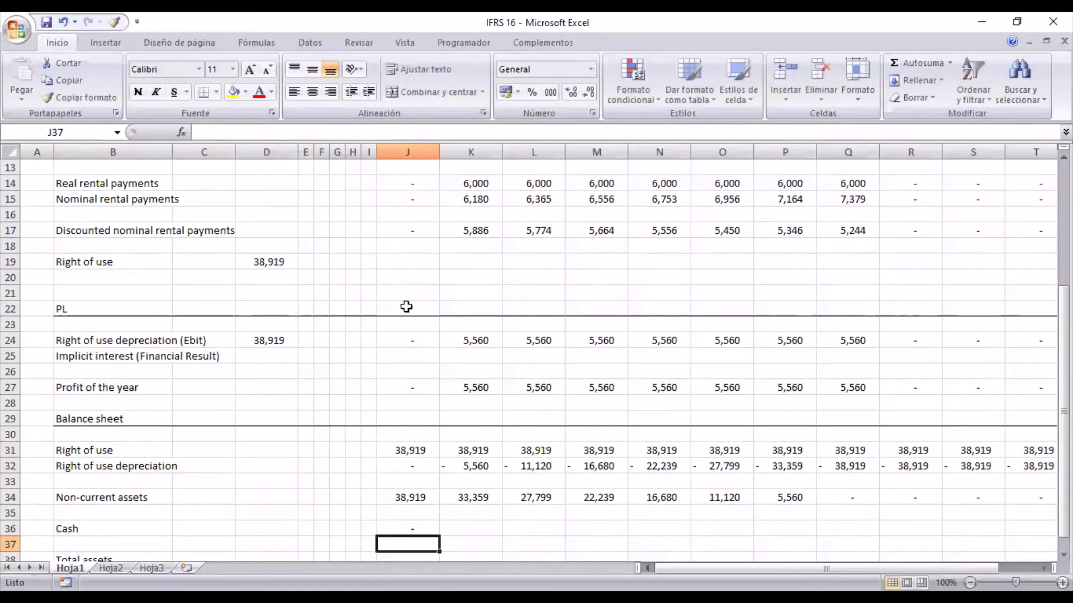
# Step: Copy the cash formula from J36 across K36:T36
pyautogui.press('Up')
pyautogui.hotkey('ctrl', 'c')
pyautogui.press('Right')
pyautogui.hotkey('shift', 'Right')
pyautogui.hotkey('shift', 'Right')
pyautogui.hotkey('shift', 'Right')
pyautogui.hotkey('shift', 'Right')
pyautogui.hotkey('shift', 'Right')
pyautogui.hotkey('shift', 'Right')
pyautogui.hotkey('shift', 'Right')
pyautogui.hotkey('shift', 'Right')
pyautogui.hotkey('shift', 'Right')
pyautogui.hotkey('shift', 'Right')
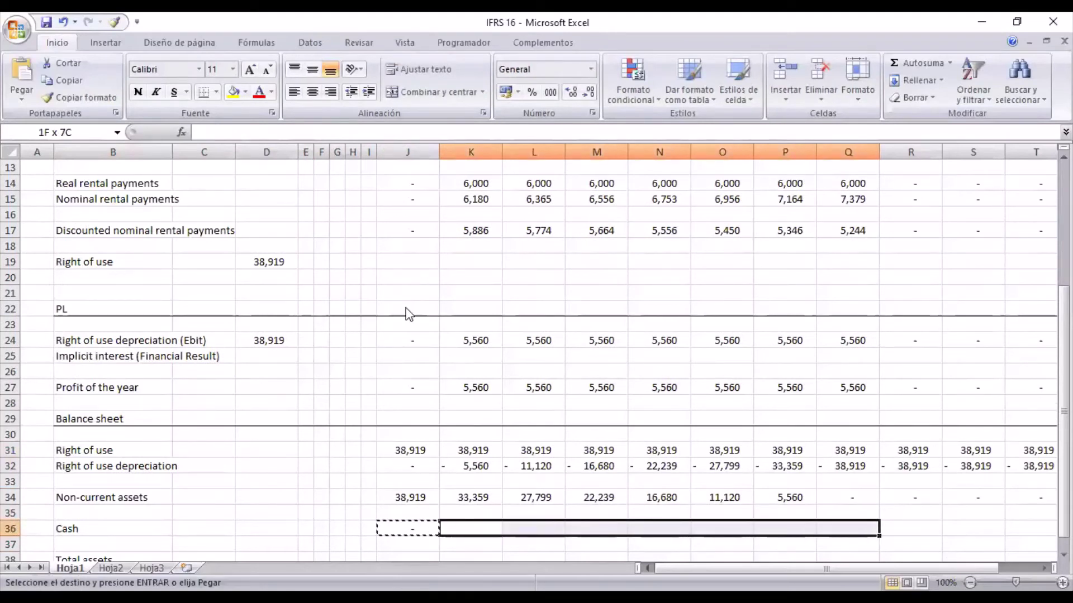
pyautogui.hotkey('shift', 'Left')
pyautogui.press('Return')
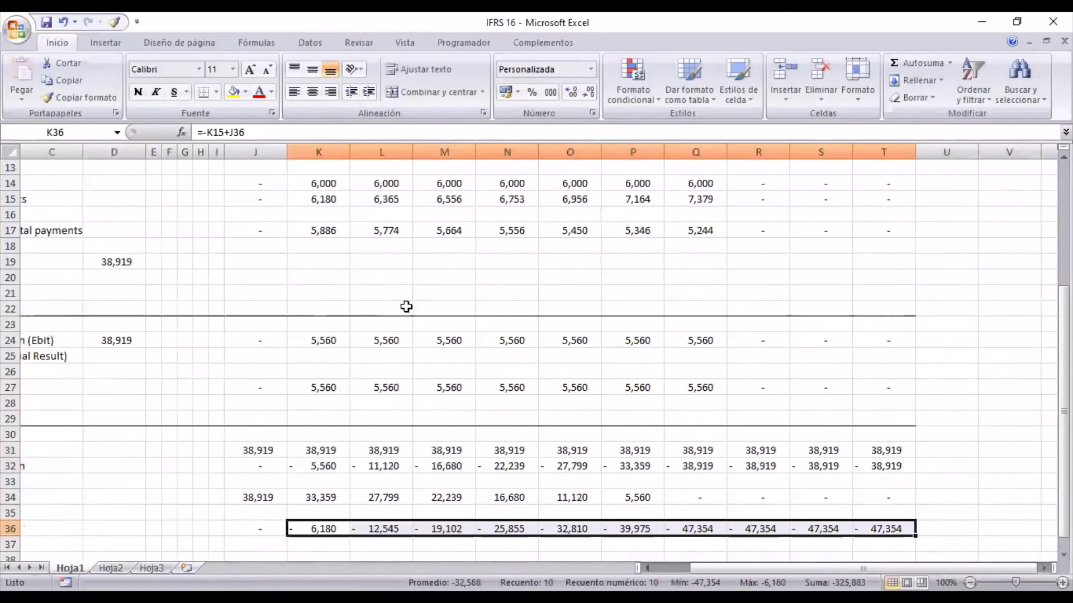
# Step: Calculate the period 0 total assets in J38 as non-current assets J34 plus cash J36
pyautogui.press('Left')
pyautogui.press('Left')
pyautogui.press('Left')
pyautogui.press('Left')
pyautogui.press('Left')
pyautogui.press('Left')
pyautogui.press('Left')
pyautogui.press('Left')
pyautogui.press('Left')
pyautogui.press('Left')
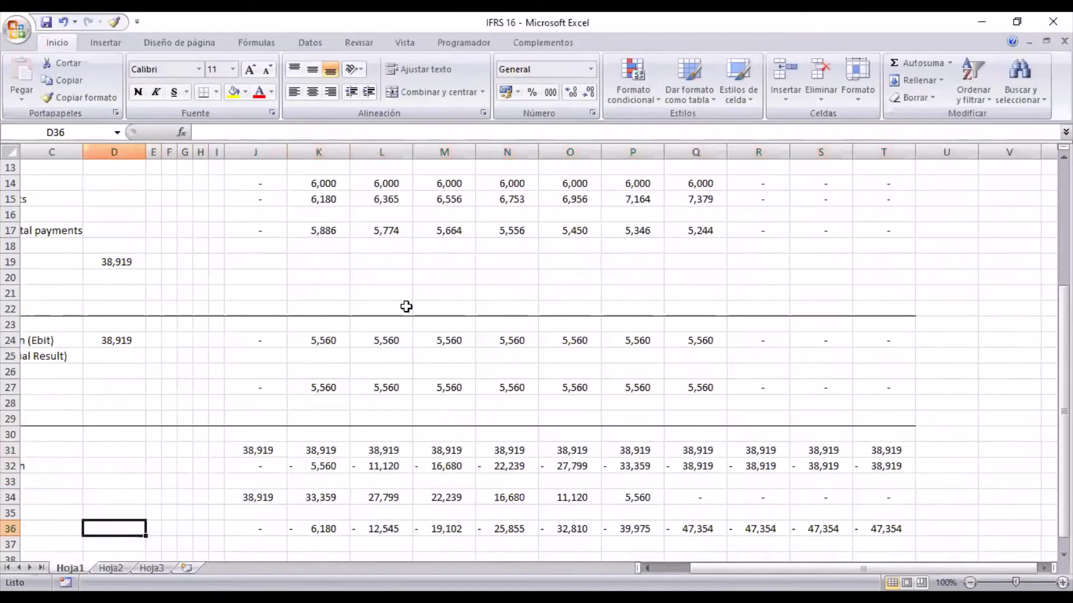
pyautogui.press('Down')
pyautogui.press('Down')
pyautogui.press('Down')
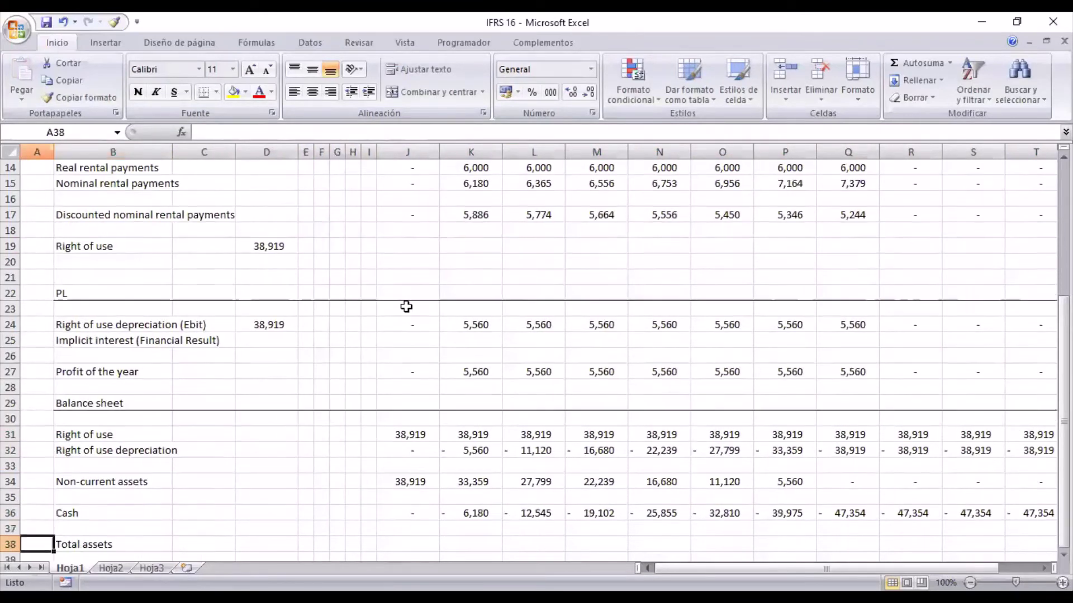
pyautogui.press('Down')
pyautogui.press('Up')
pyautogui.press('Up')
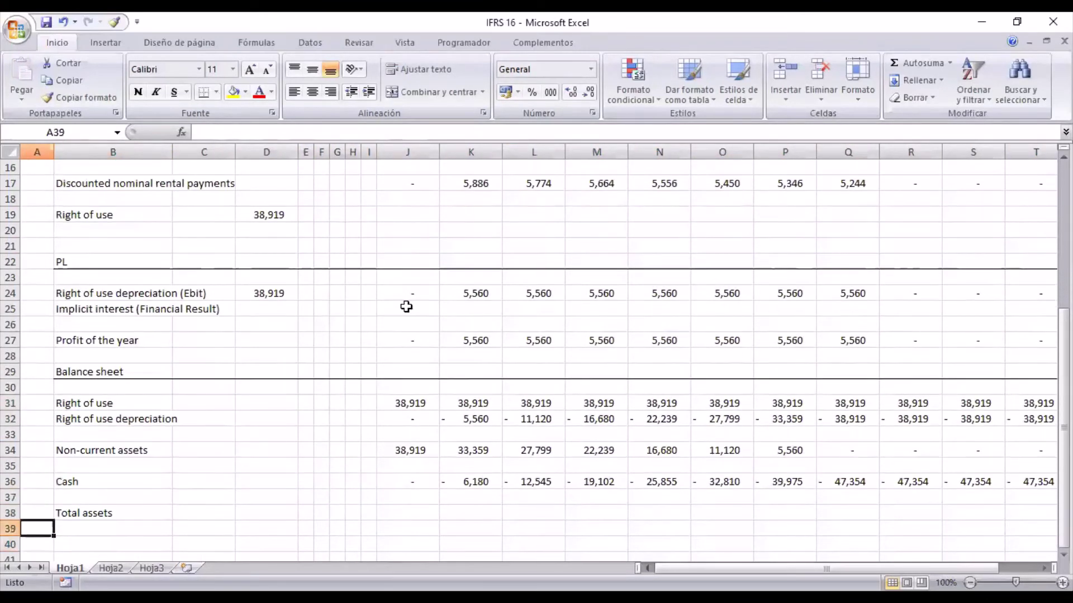
pyautogui.press('Right')
pyautogui.press('Right')
pyautogui.press('Right')
pyautogui.press('Right')
pyautogui.press('Right')
pyautogui.press('Right')
pyautogui.press('Right')
pyautogui.press('Right')
pyautogui.press('Right')
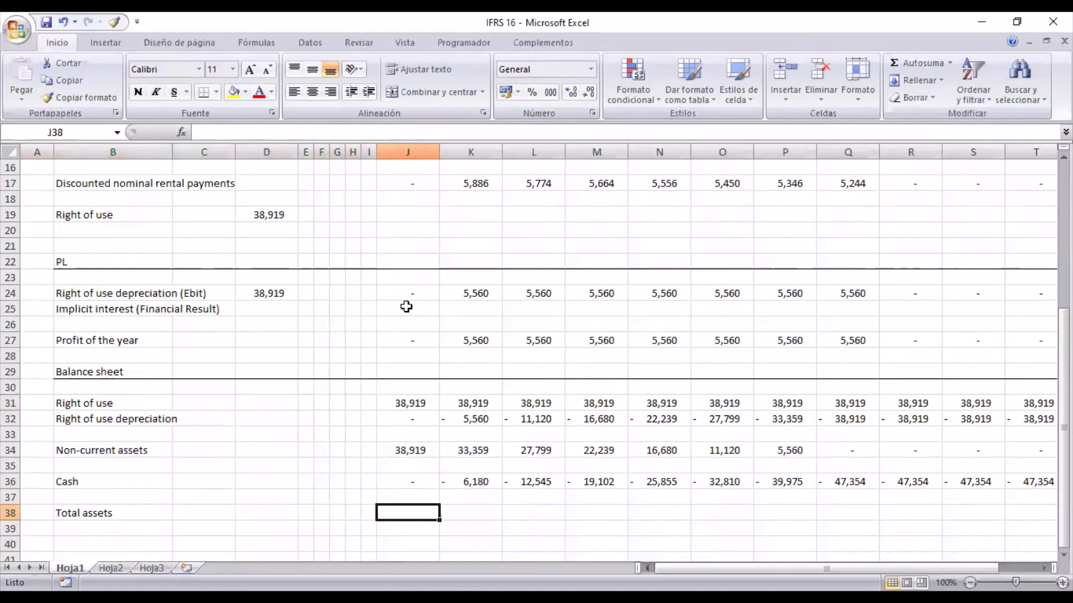
pyautogui.write('+')
pyautogui.press('Up')
pyautogui.press('Up')
pyautogui.press('Up')
pyautogui.press('Up')
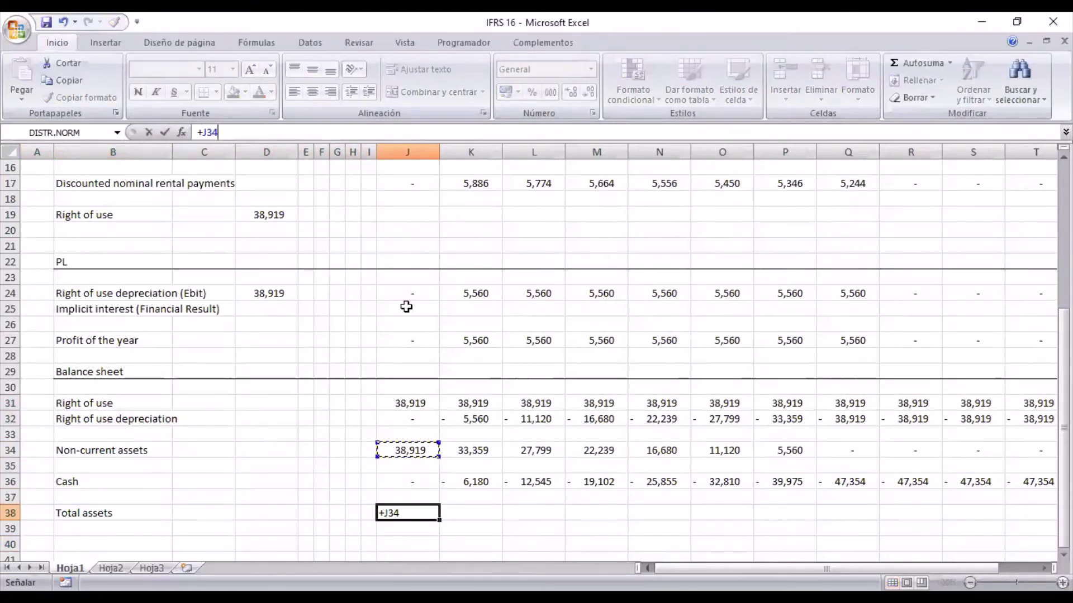
pyautogui.write('+')
pyautogui.press('Up')
pyautogui.press('Up')
pyautogui.press('Return')
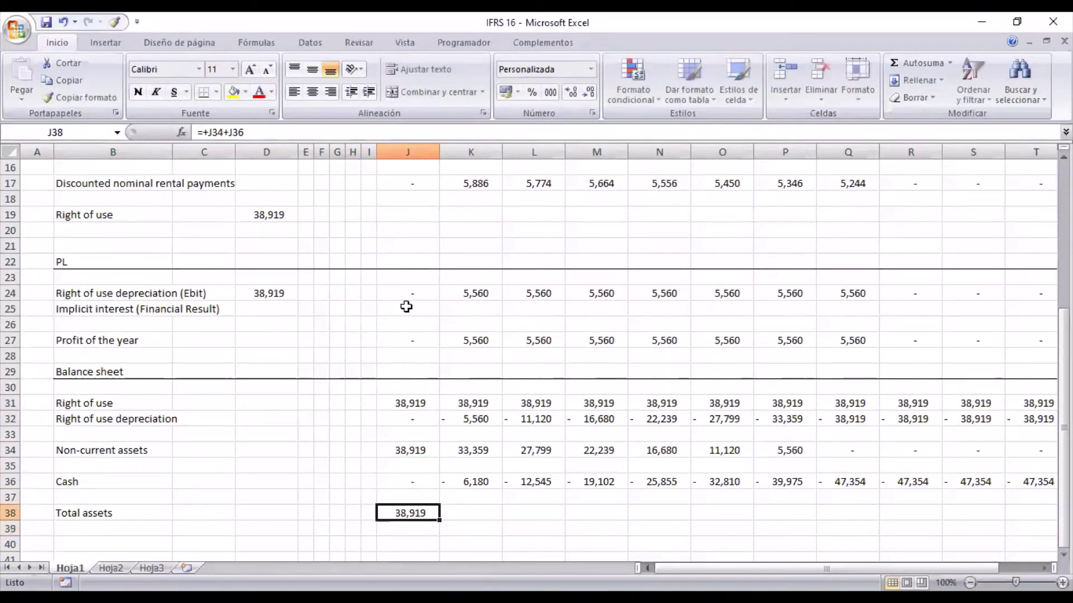
# Step: Copy the total assets formula from J38 across K38:T38
pyautogui.hotkey('ctrl', 'c')
pyautogui.press('Right')
pyautogui.hotkey('shift', 'Right')
pyautogui.hotkey('shift', 'Right')
pyautogui.hotkey('shift', 'Right')
pyautogui.hotkey('shift', 'Right')
pyautogui.hotkey('shift', 'Right')
pyautogui.hotkey('shift', 'Right')
pyautogui.hotkey('shift', 'Right')
pyautogui.hotkey('shift', 'Right')
pyautogui.hotkey('shift', 'Right')
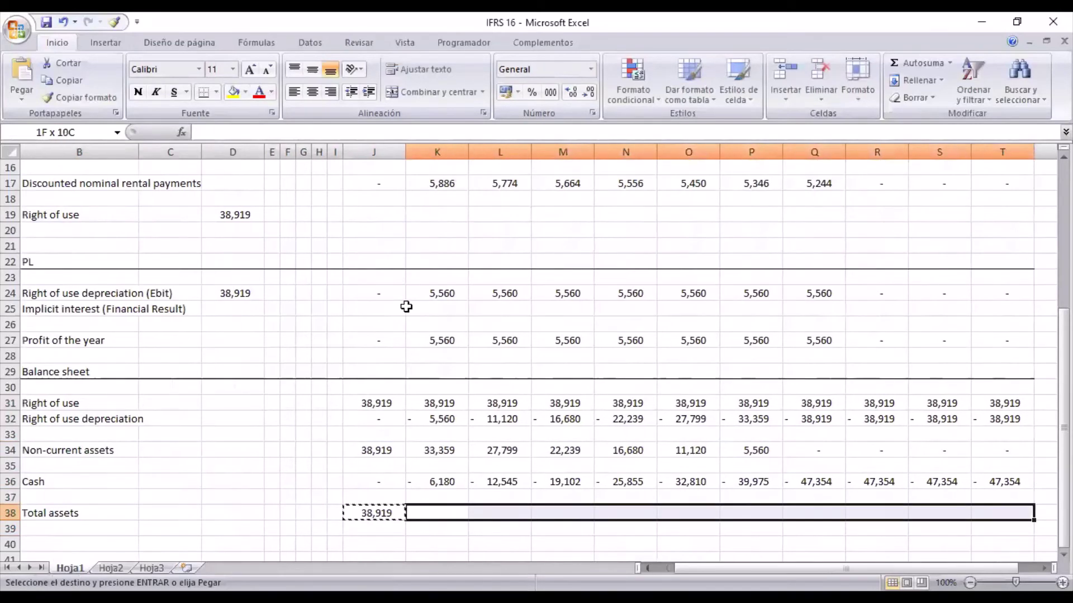
pyautogui.hotkey('shift', 'Right')
pyautogui.hotkey('shift', 'Left')
pyautogui.hotkey('ctrl', 'v')
pyautogui.press('Escape')
# Step: Make the Total assets row bold from B38 to T38
pyautogui.press('Left')
pyautogui.press('Left')
pyautogui.press('Left')
pyautogui.press('Left')
pyautogui.press('Left')
pyautogui.press('Left')
pyautogui.press('Left')
pyautogui.press('Left')
pyautogui.press('Left')
pyautogui.press('Left')
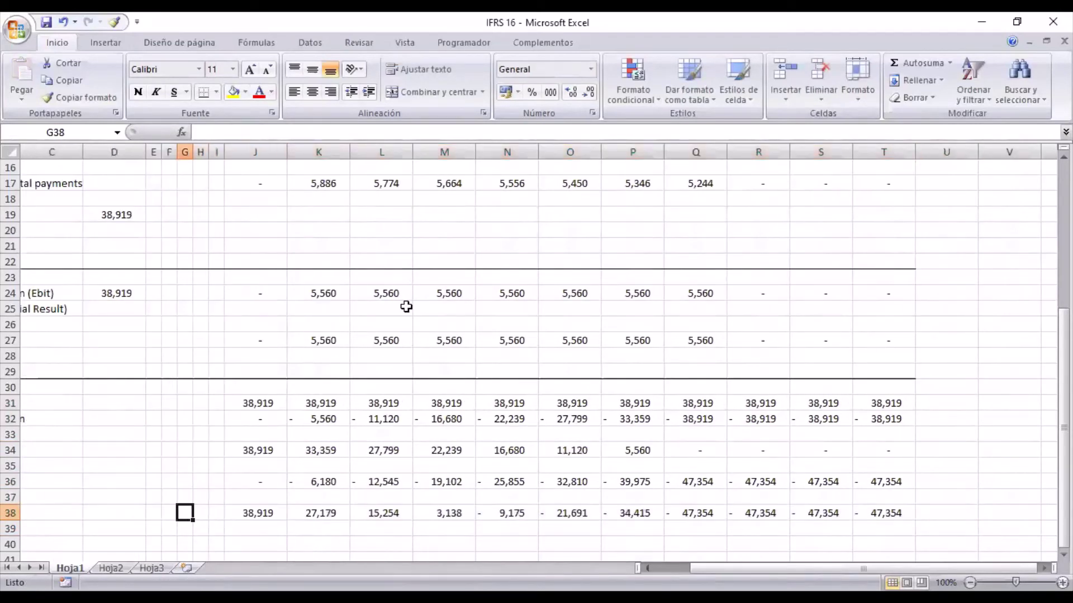
pyautogui.press('Right')
pyautogui.press('Down')
pyautogui.press('Down')
pyautogui.press('Down')
pyautogui.press('Down')
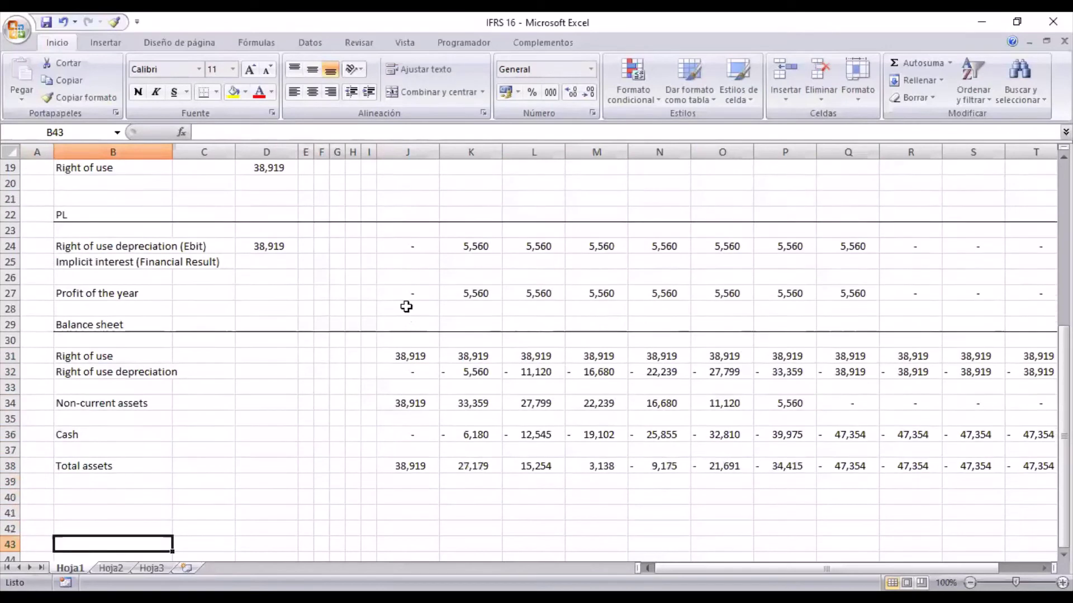
pyautogui.press('Up')
pyautogui.press('Up')
pyautogui.press('Up')
pyautogui.press('Up')
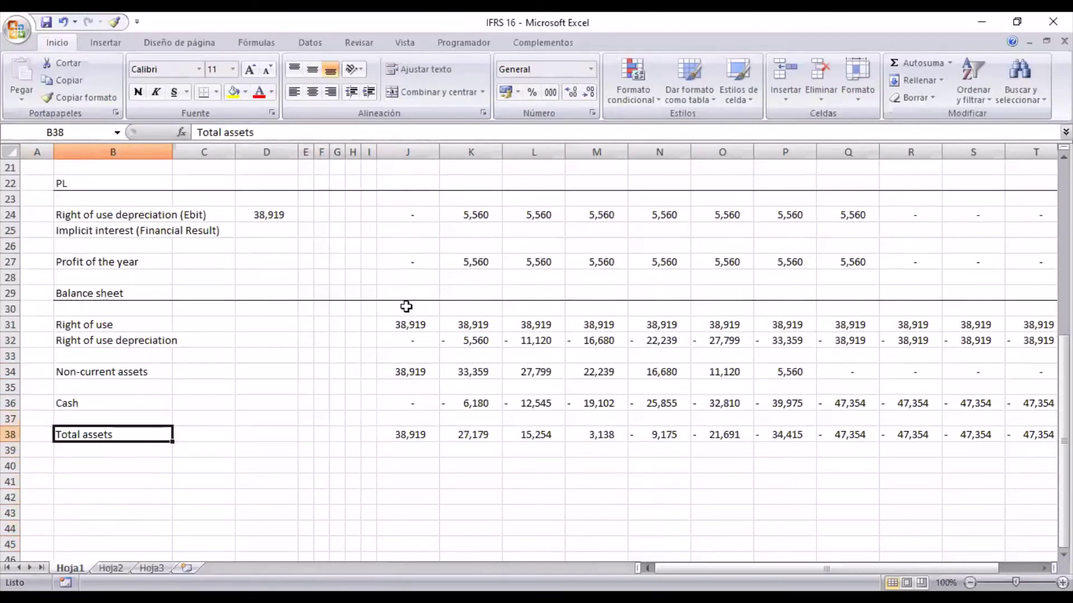
pyautogui.hotkey('ctrl', 'shift', 'Right')
pyautogui.hotkey('ctrl', 'shift', 'Right')
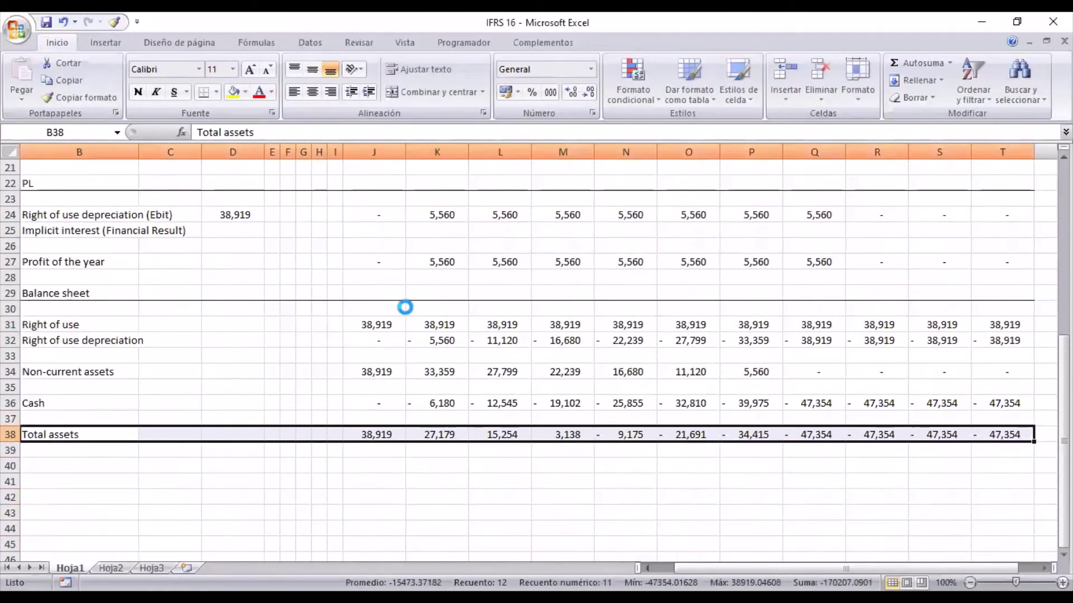
pyautogui.hotkey('ctrl', 'n')
# Step: Enter the row label "Profit of the year" in B40, below the total assets
pyautogui.press('Down')
pyautogui.press('Down')
pyautogui.press('Left')
pyautogui.press('Right')
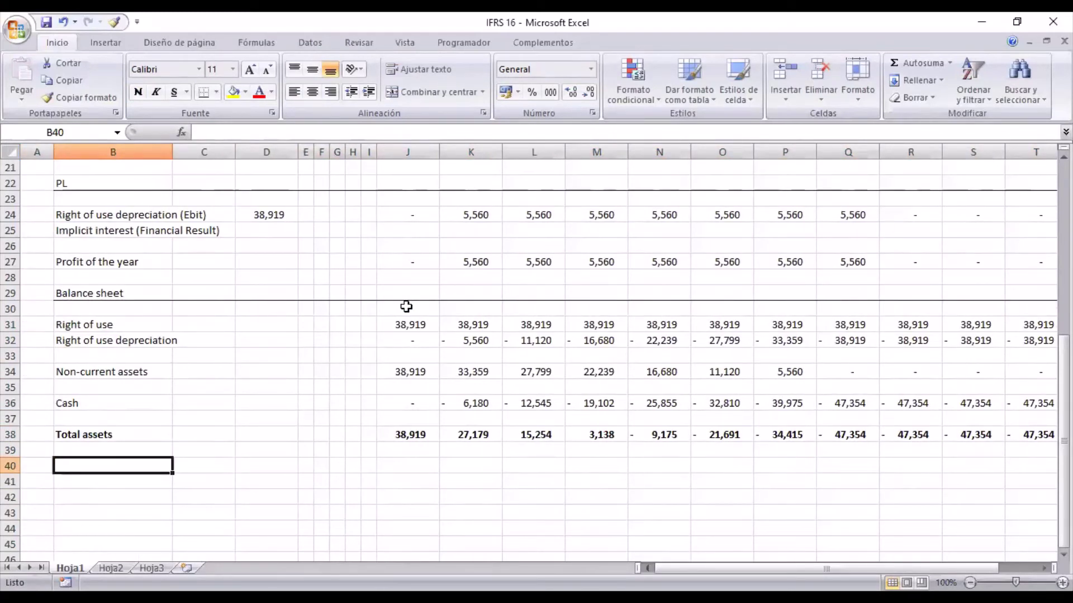
pyautogui.write('Prof')
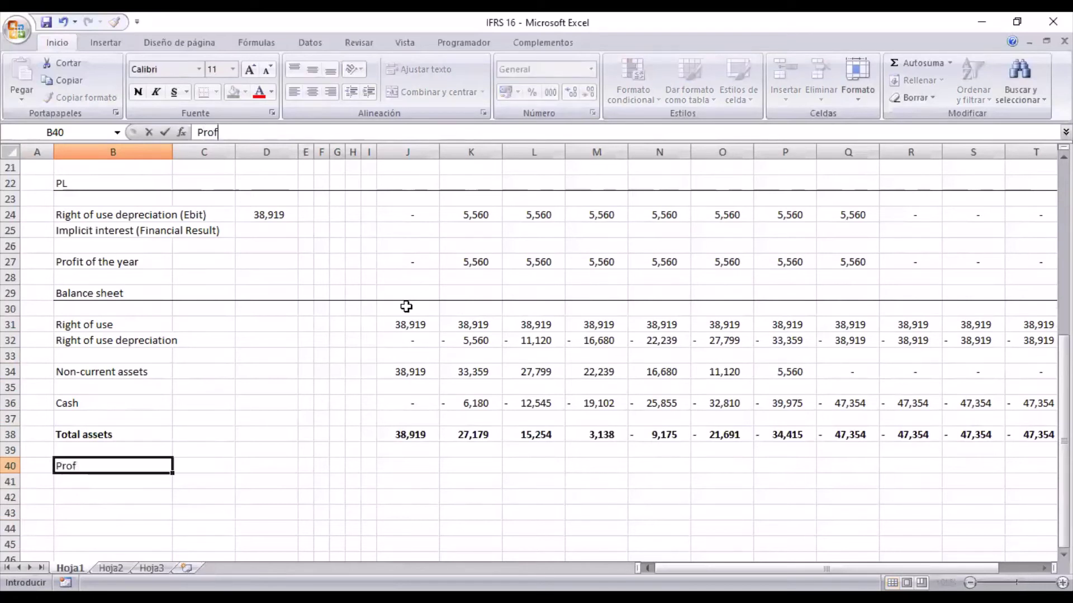
pyautogui.write('it of the yea')
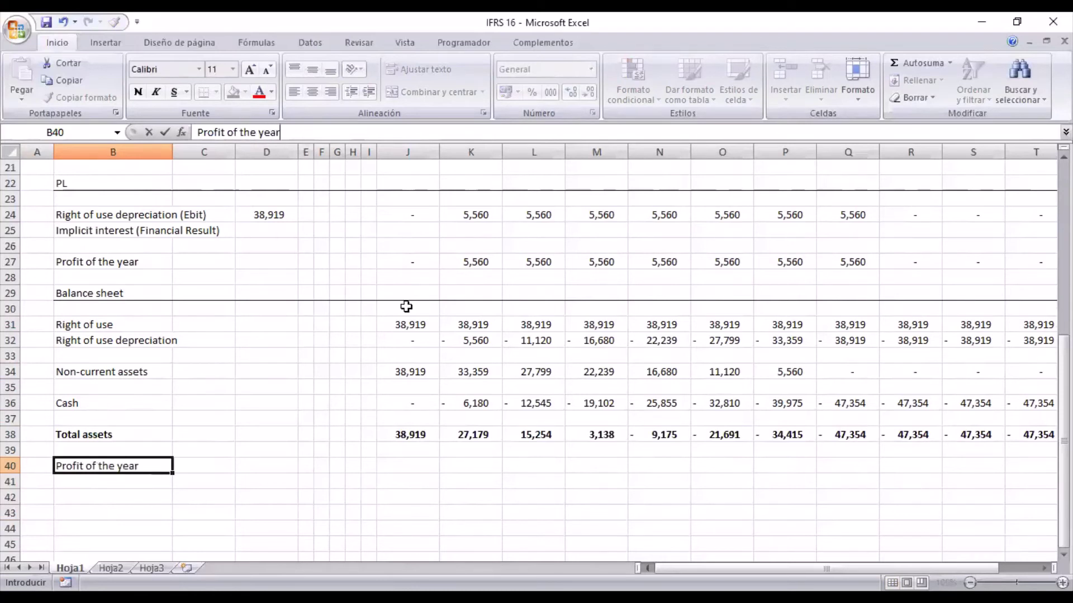
pyautogui.write('r')
pyautogui.press('Return')
# Step: Enter the period 0 profit of the year in J40 as minus the PL profit in J27
pyautogui.press('Up')
pyautogui.press('Right')
pyautogui.press('Right')
pyautogui.press('Right')
pyautogui.press('Right')
pyautogui.press('Right')
pyautogui.press('Right')
pyautogui.press('Right')
pyautogui.press('Right')
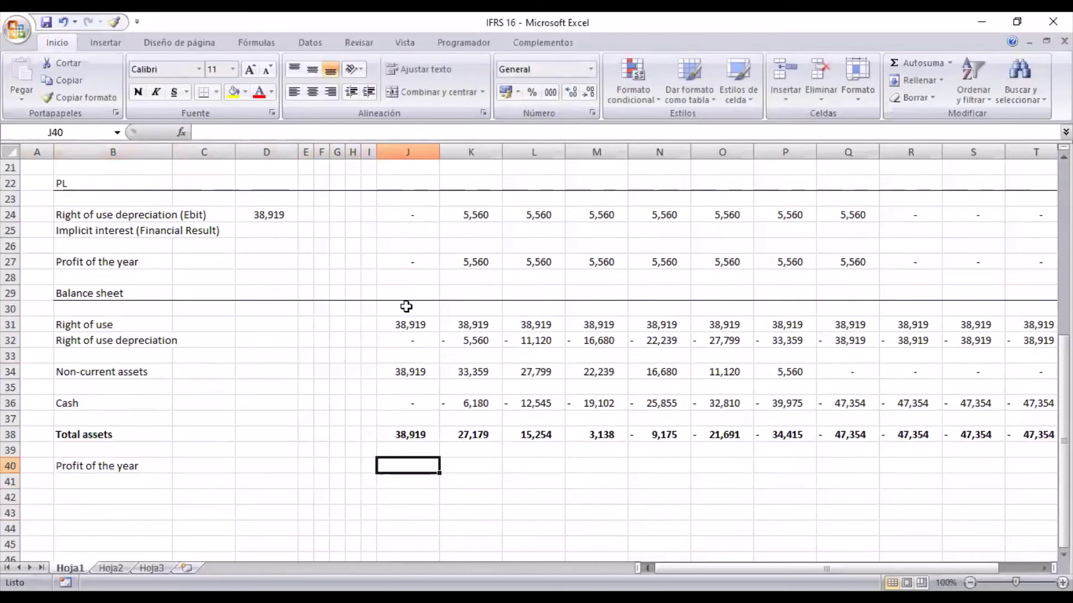
pyautogui.write('+')
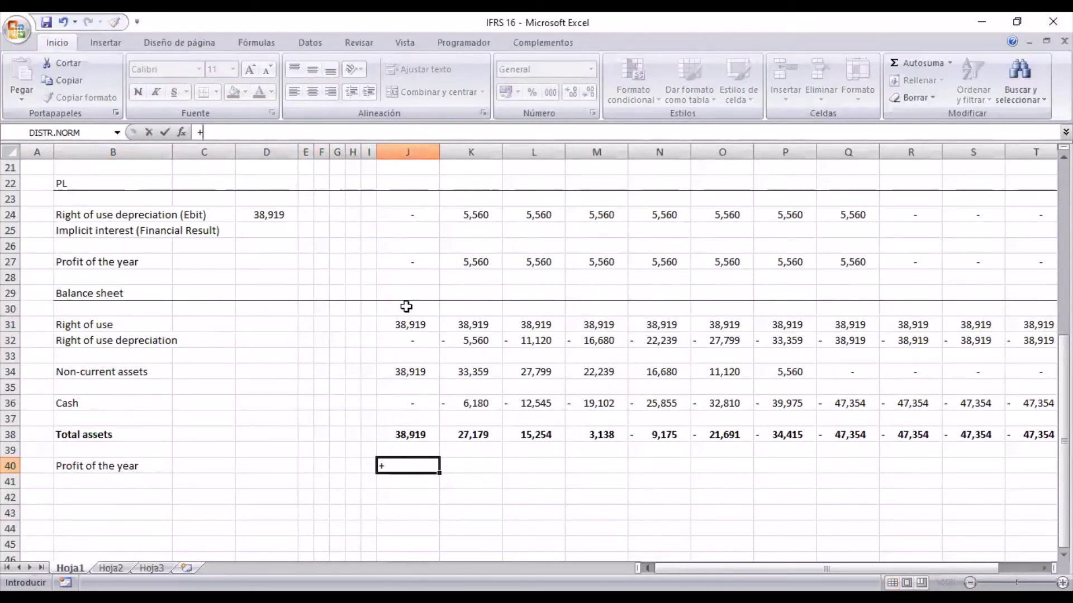
pyautogui.press('Escape')
pyautogui.write('-')
pyautogui.press('Up')
pyautogui.press('Up')
pyautogui.press('Up')
pyautogui.press('Up')
pyautogui.press('Up')
pyautogui.press('Up')
pyautogui.press('Up')
pyautogui.press('Up')
pyautogui.press('Up')
pyautogui.press('Up')
pyautogui.press('Up')
pyautogui.press('Up')
pyautogui.press('Up')
pyautogui.press('Up')
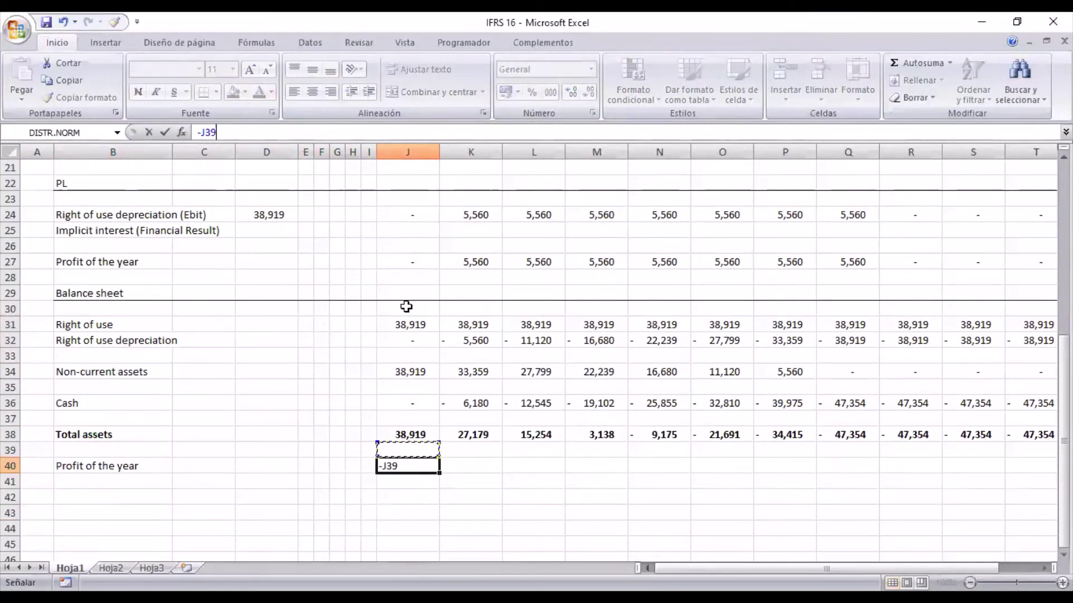
pyautogui.press('Down')
pyautogui.press('Return')
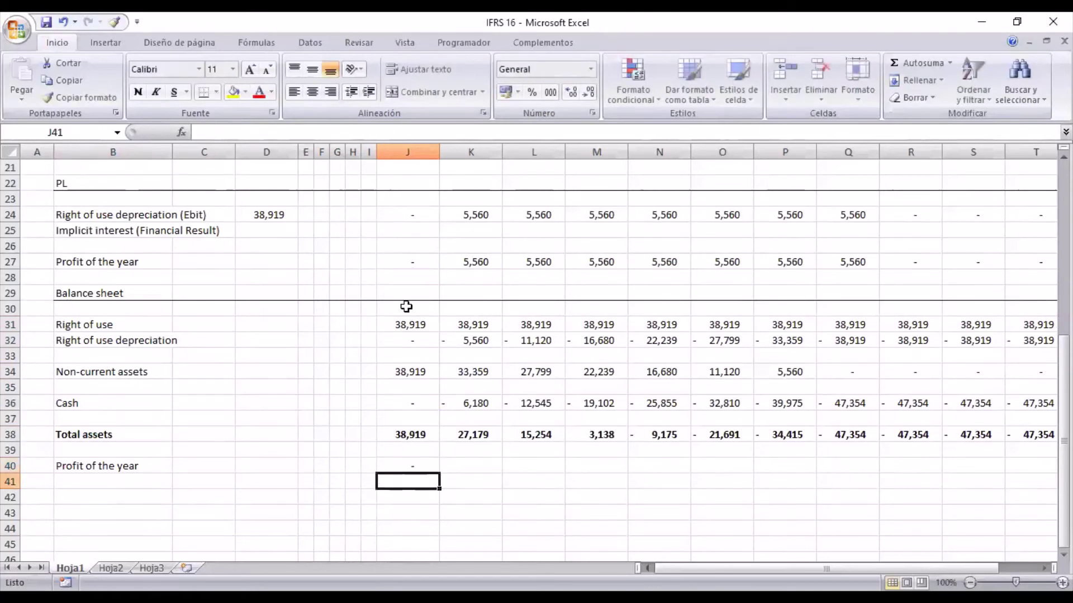
# Step: Copy the profit of the year formula from J40 across K40:T40
pyautogui.press('Up')
pyautogui.hotkey('ctrl', 'c')
pyautogui.press('Right')
pyautogui.hotkey('shift', 'Right')
pyautogui.hotkey('shift', 'Right')
pyautogui.hotkey('shift', 'Right')
pyautogui.hotkey('shift', 'Right')
pyautogui.hotkey('shift', 'Right')
pyautogui.hotkey('shift', 'Right')
pyautogui.hotkey('shift', 'Right')
pyautogui.hotkey('shift', 'Right')
pyautogui.hotkey('shift', 'Right')
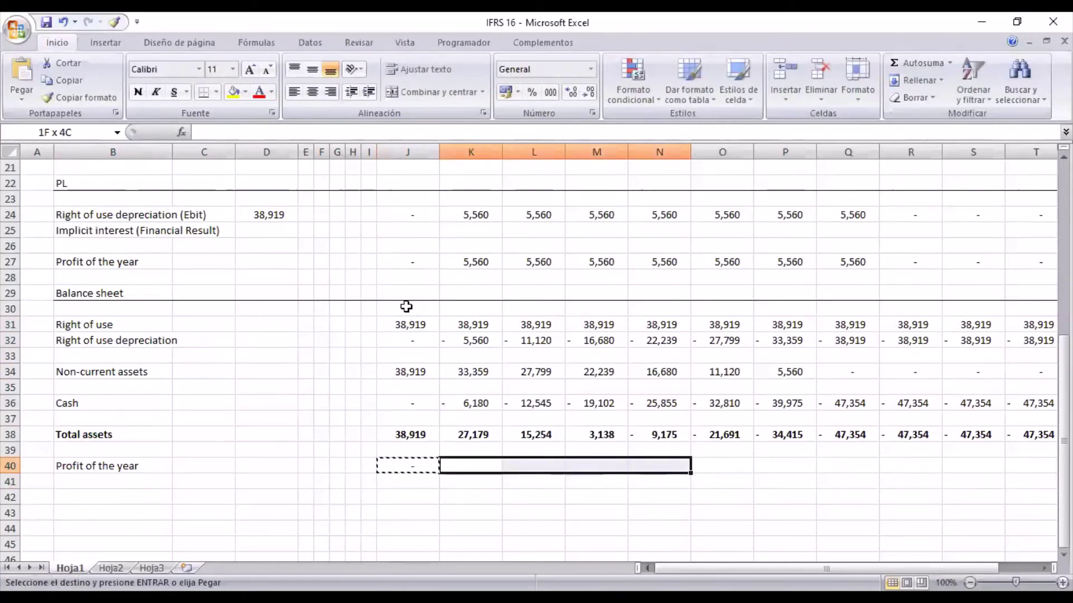
pyautogui.hotkey('shift', 'Right')
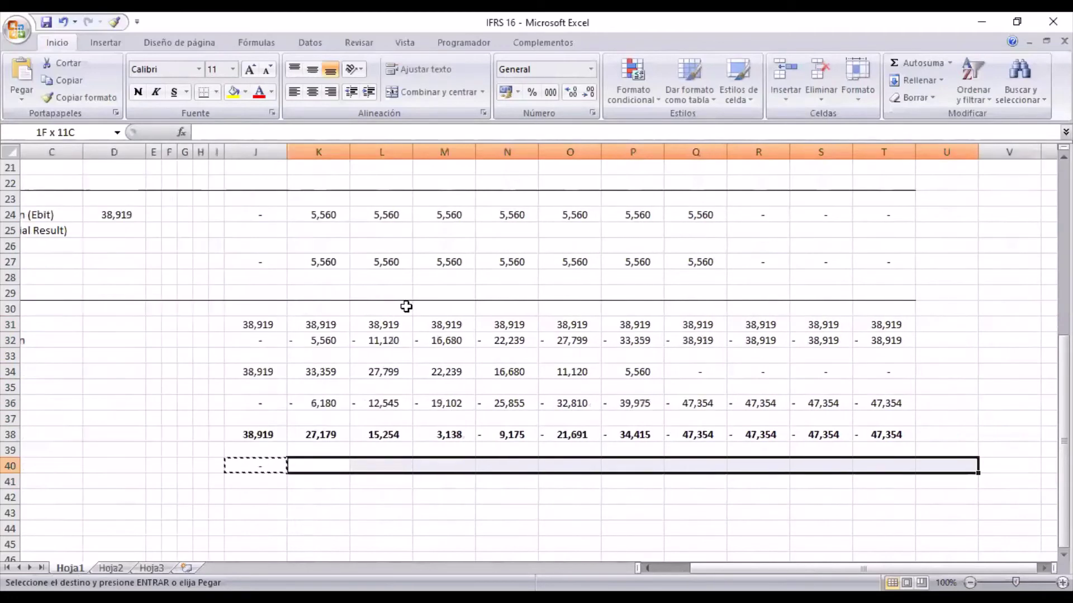
pyautogui.hotkey('shift', 'Left')
pyautogui.press('Return')
# Step: Enter the row label "Retained earnings" in B41
pyautogui.press('Left')
pyautogui.press('Left')
pyautogui.press('Left')
pyautogui.press('Left')
pyautogui.press('Left')
pyautogui.press('Left')
pyautogui.press('Left')
pyautogui.press('Left')
pyautogui.press('Left')
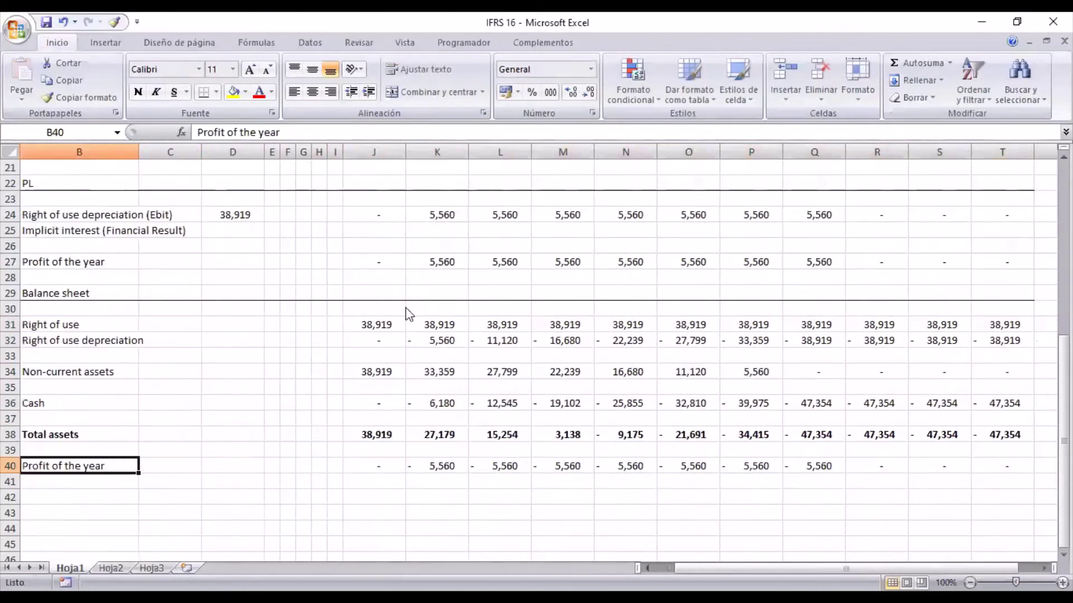
pyautogui.press('Down')
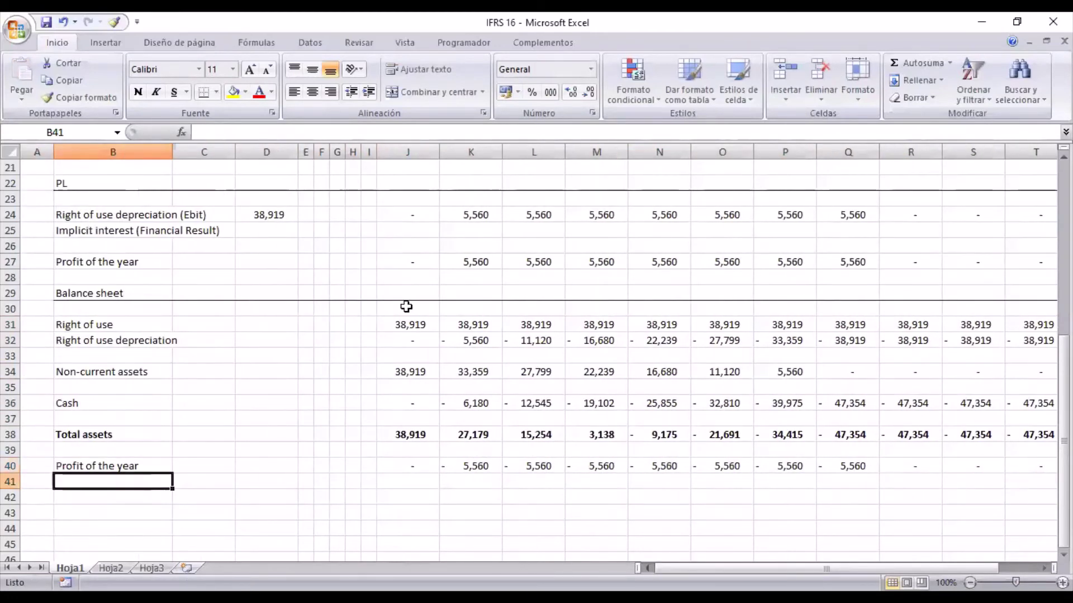
pyautogui.write('Retai')
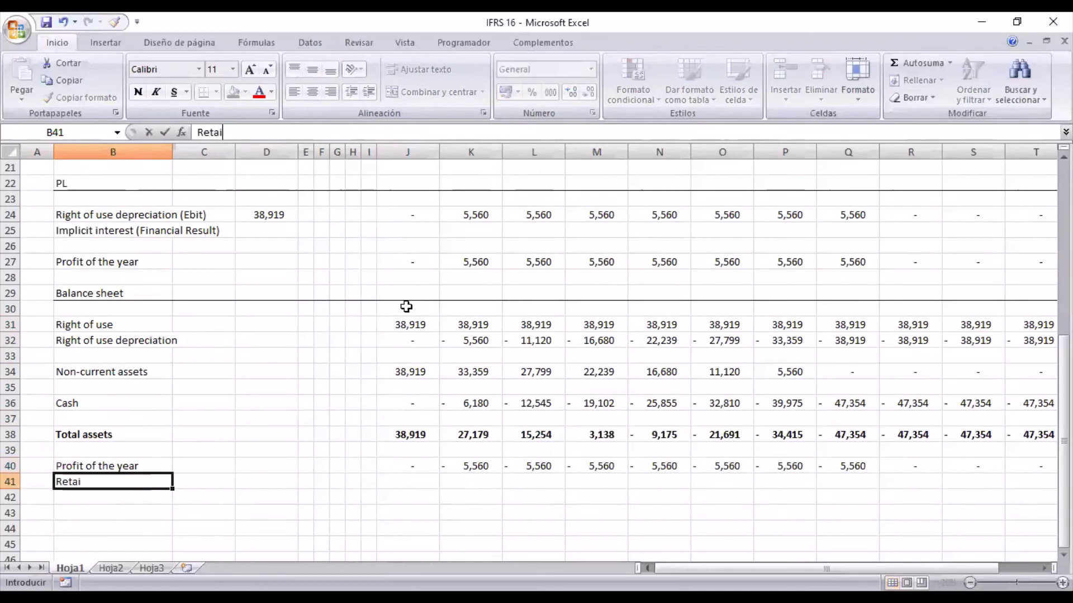
pyautogui.write('ned earnings')
pyautogui.press('Return')
# Step: Calculate the period 0 retained earnings in J41 as the previous balance in I41 plus the previous profit in I40
pyautogui.press('Up')
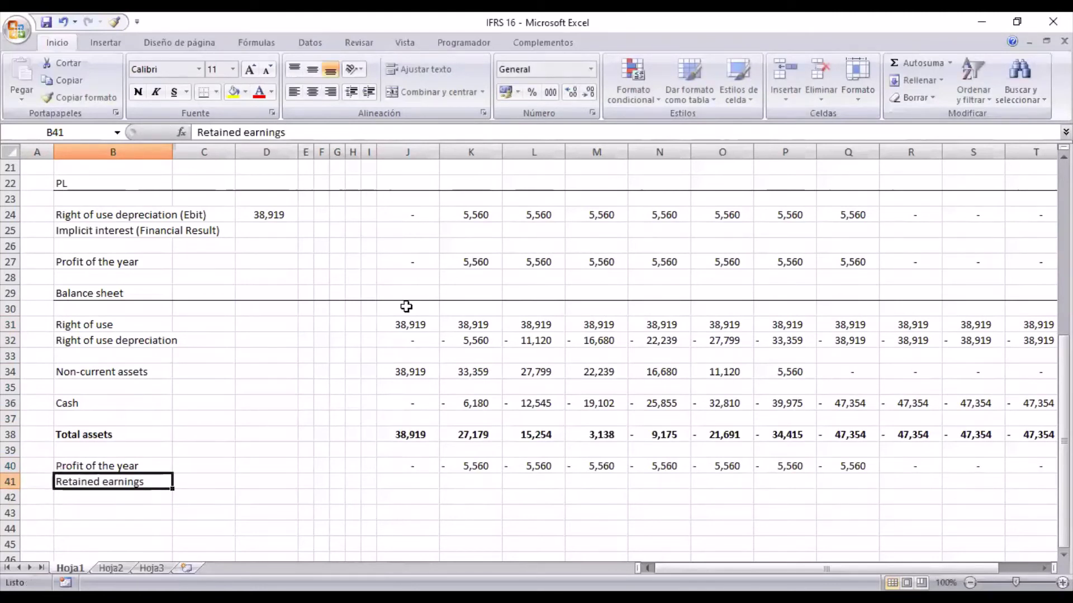
pyautogui.press('Right')
pyautogui.press('Right')
pyautogui.press('Right')
pyautogui.press('Right')
pyautogui.press('Right')
pyautogui.press('Right')
pyautogui.press('Right')
pyautogui.press('Right')
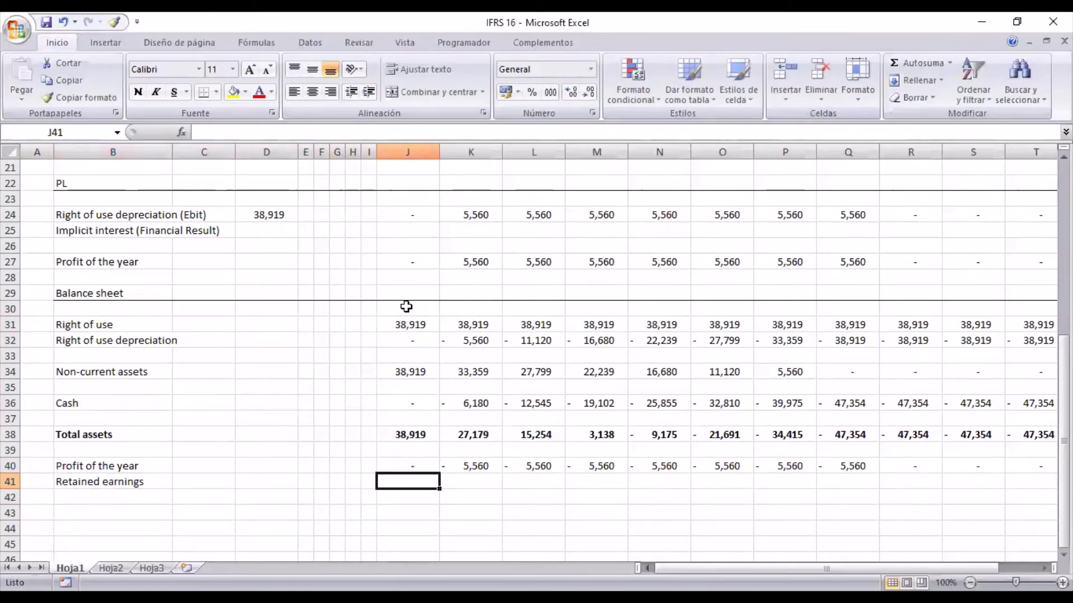
pyautogui.write('+')
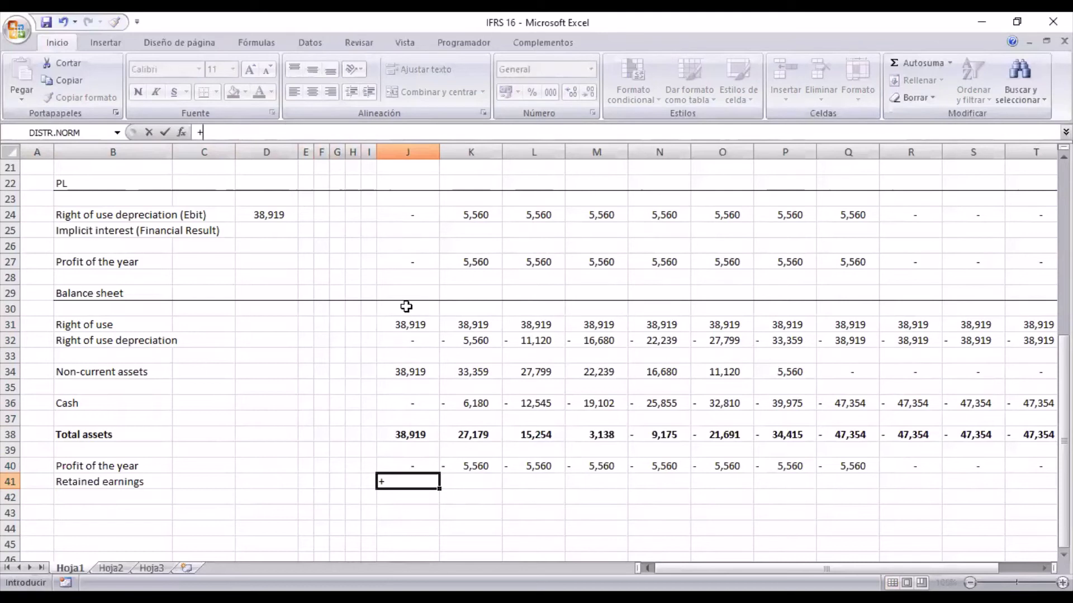
pyautogui.press('Left')
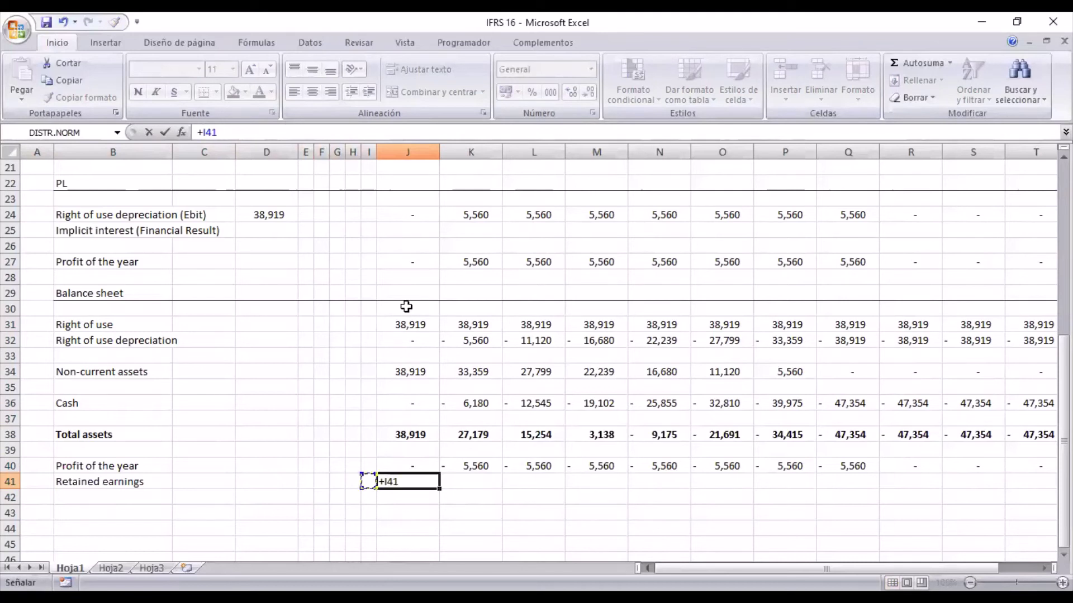
pyautogui.write('+')
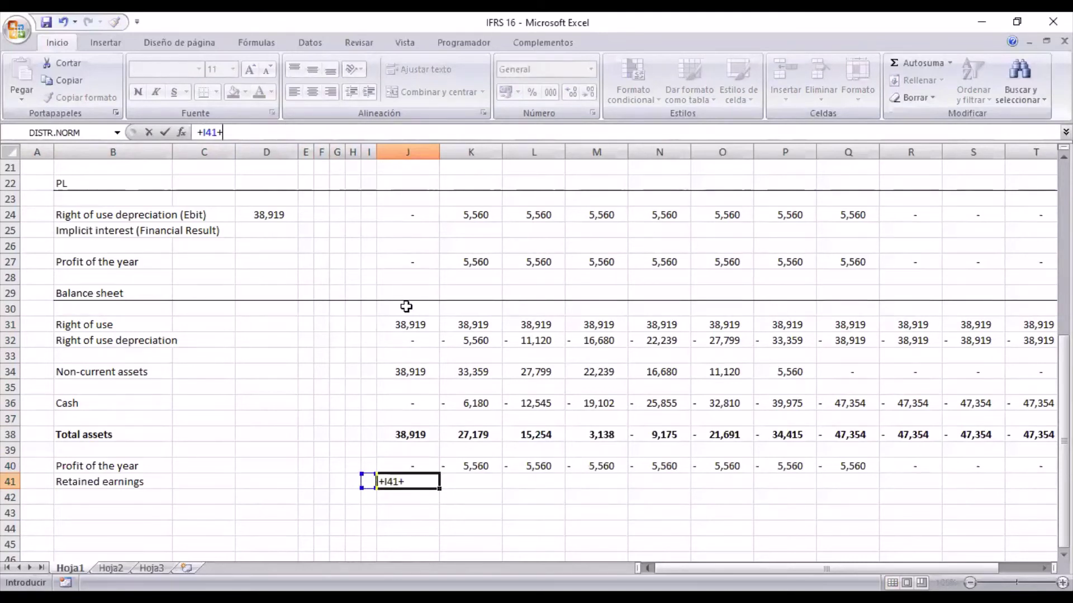
pyautogui.press('Left')
pyautogui.press('Up')
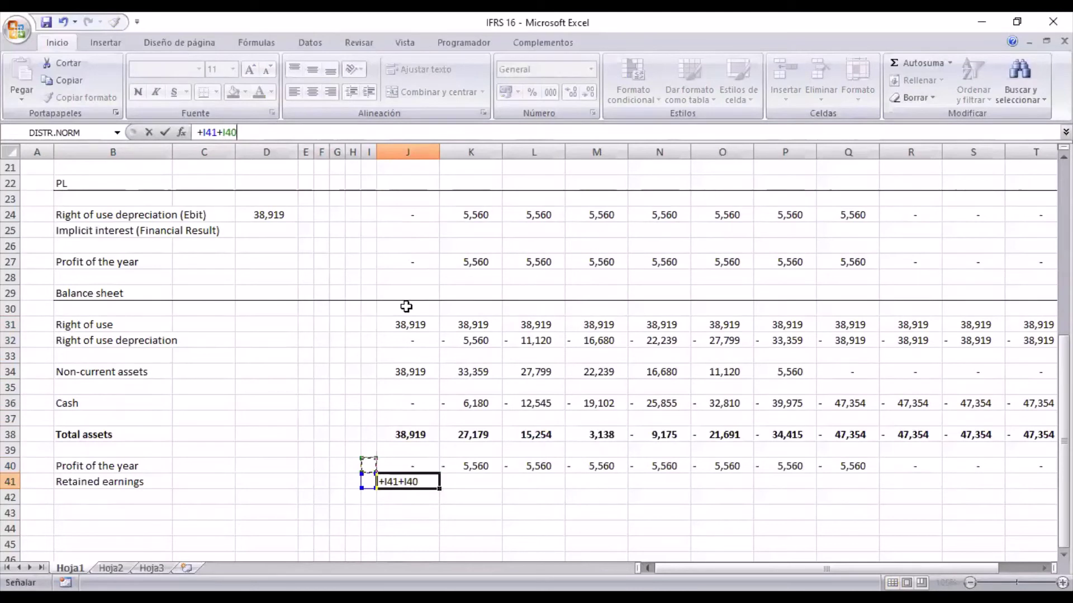
pyautogui.press('Return')
# Step: Apply the cell formatting of J40 to the retained earnings cell J41
pyautogui.press('Up')
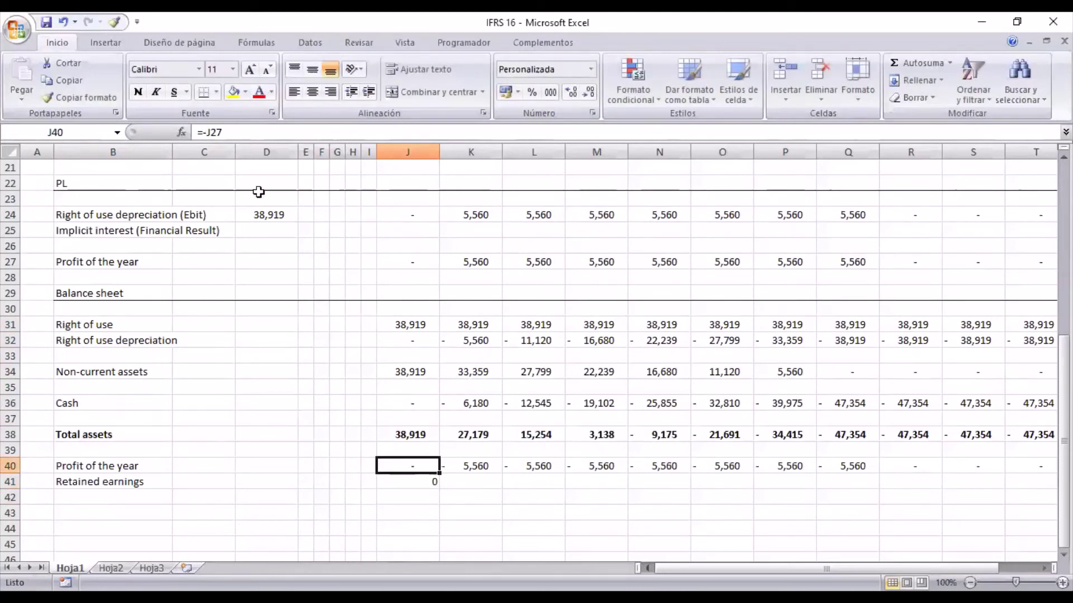
pyautogui.click(90, 99)
pyautogui.click(407, 479)
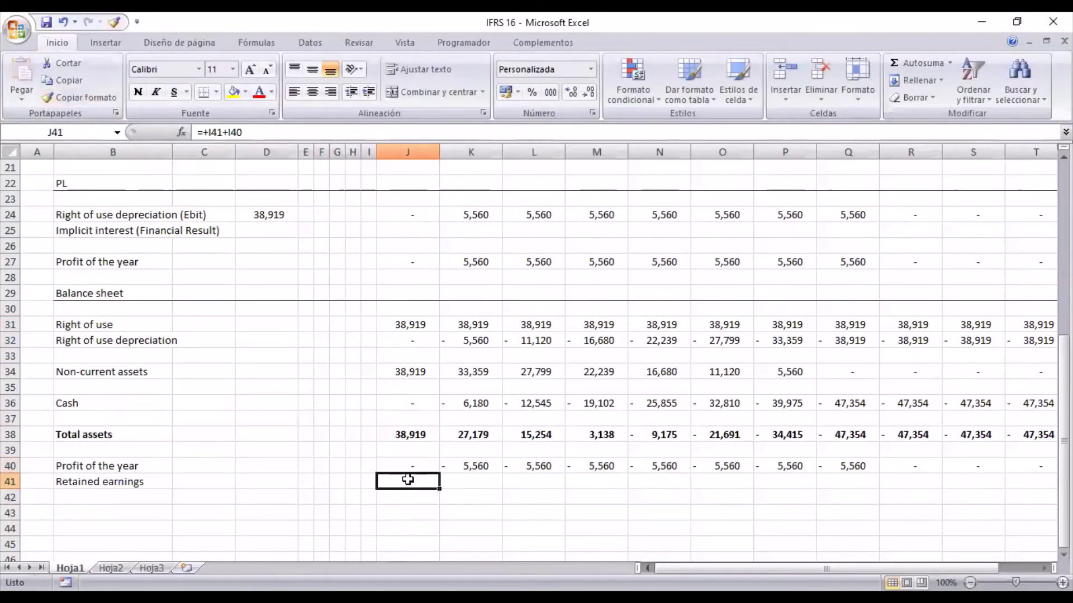
# Step: Copy the retained earnings formula from J41 across K41:T41
pyautogui.hotkey('ctrl', 'c')
pyautogui.press('Right')
pyautogui.hotkey('shift', 'Right')
pyautogui.hotkey('shift', 'Right')
pyautogui.hotkey('shift', 'Right')
pyautogui.hotkey('shift', 'Right')
pyautogui.hotkey('shift', 'Right')
pyautogui.hotkey('shift', 'Right')
pyautogui.hotkey('shift', 'Right')
pyautogui.hotkey('shift', 'Right')
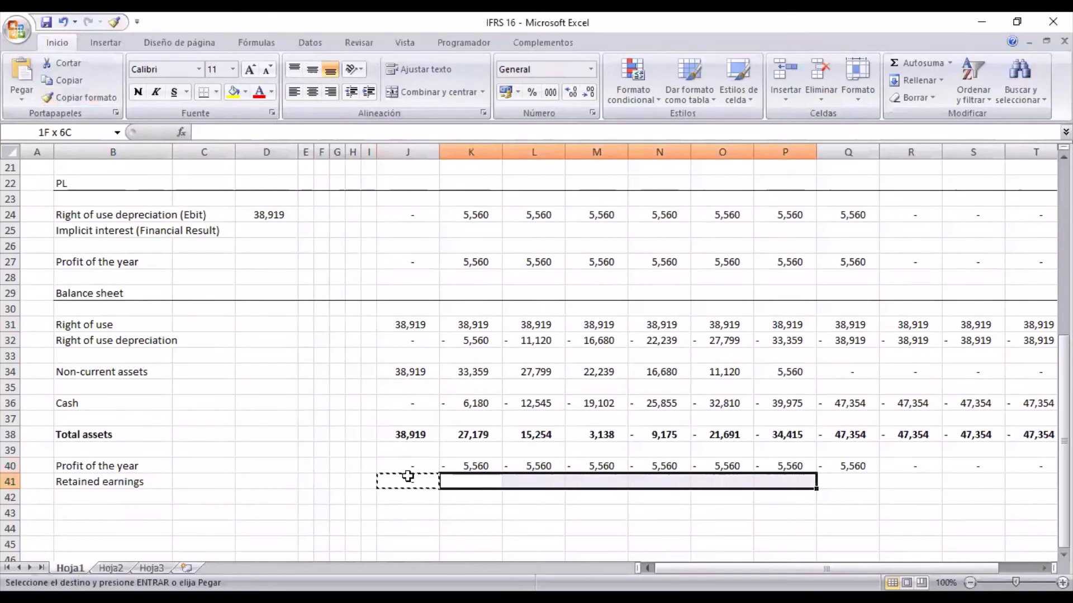
pyautogui.press('Return')
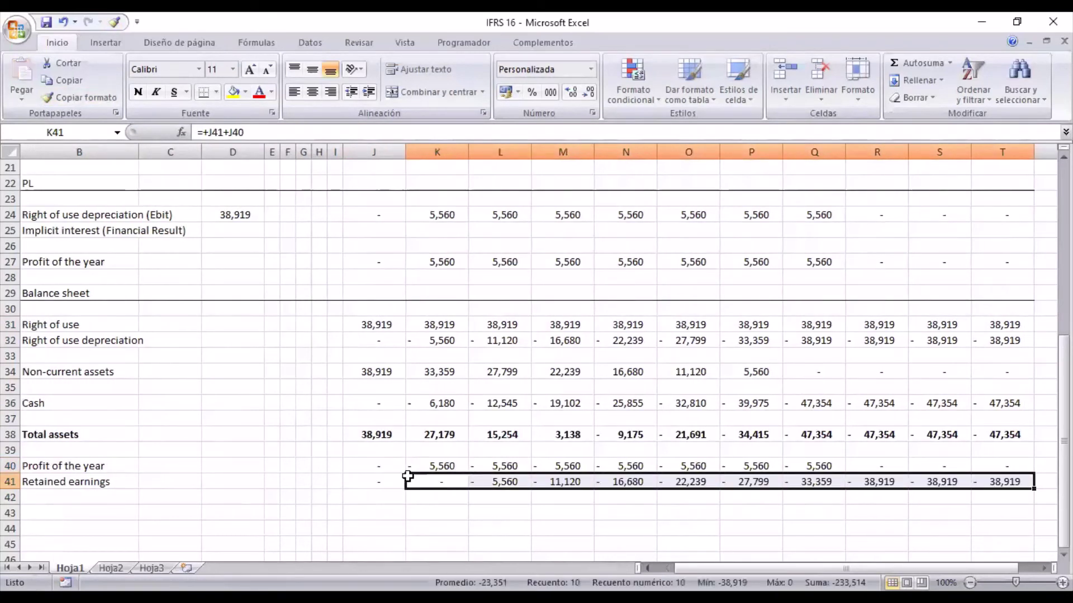
# Step: Enter the row label "Debt" in B43, leaving a blank row below the retained earnings
pyautogui.press('Left')
pyautogui.press('Left')
pyautogui.press('Left')
pyautogui.press('Left')
pyautogui.press('Left')
pyautogui.press('Left')
pyautogui.press('Left')
pyautogui.press('Left')
pyautogui.press('Left')
pyautogui.press('Left')
pyautogui.press('Down')
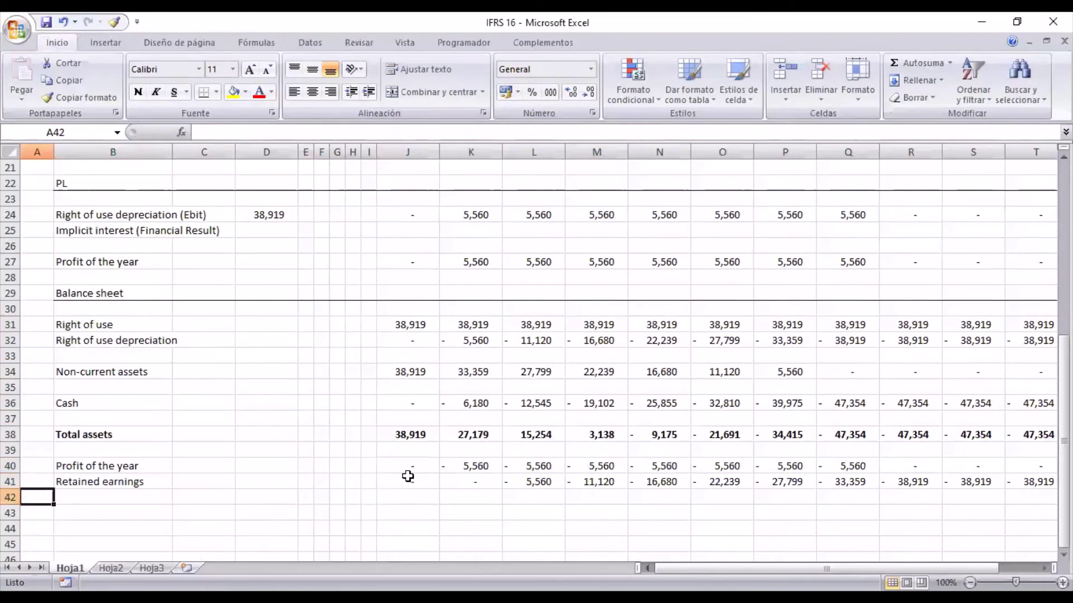
pyautogui.press('Down')
pyautogui.press('Down')
pyautogui.press('Right')
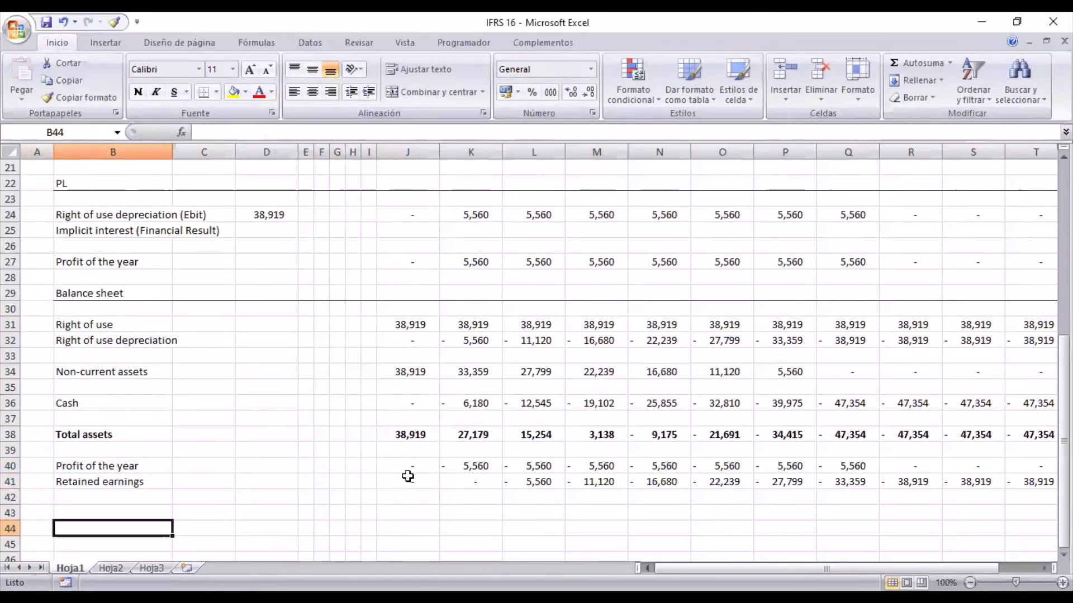
pyautogui.press('Up')
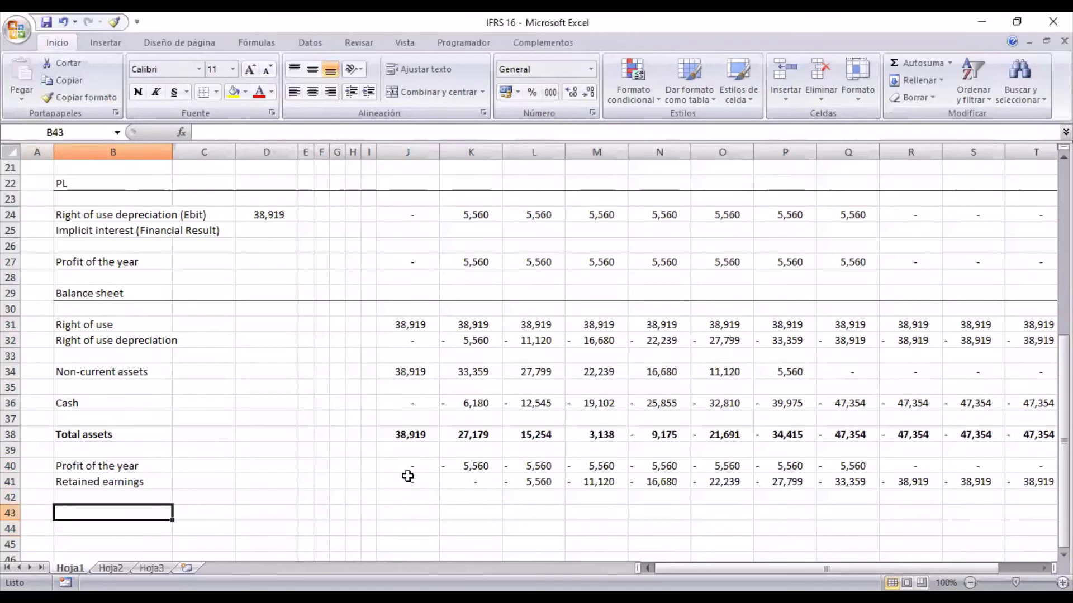
pyautogui.write('Debt')
pyautogui.press('Return')
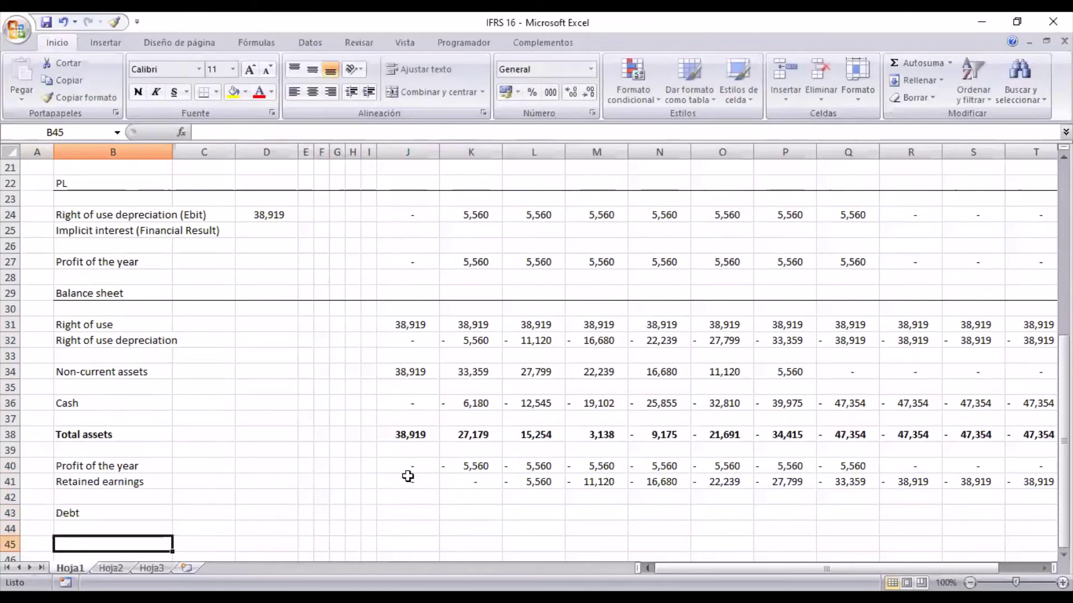
# Step: Set the period 0 debt in J43 equal to the right-of-use value in D19
pyautogui.press('Up')
pyautogui.press('Right')
pyautogui.press('Right')
pyautogui.press('Right')
pyautogui.press('Right')
pyautogui.press('Right')
pyautogui.press('Right')
pyautogui.press('Right')
pyautogui.press('Right')
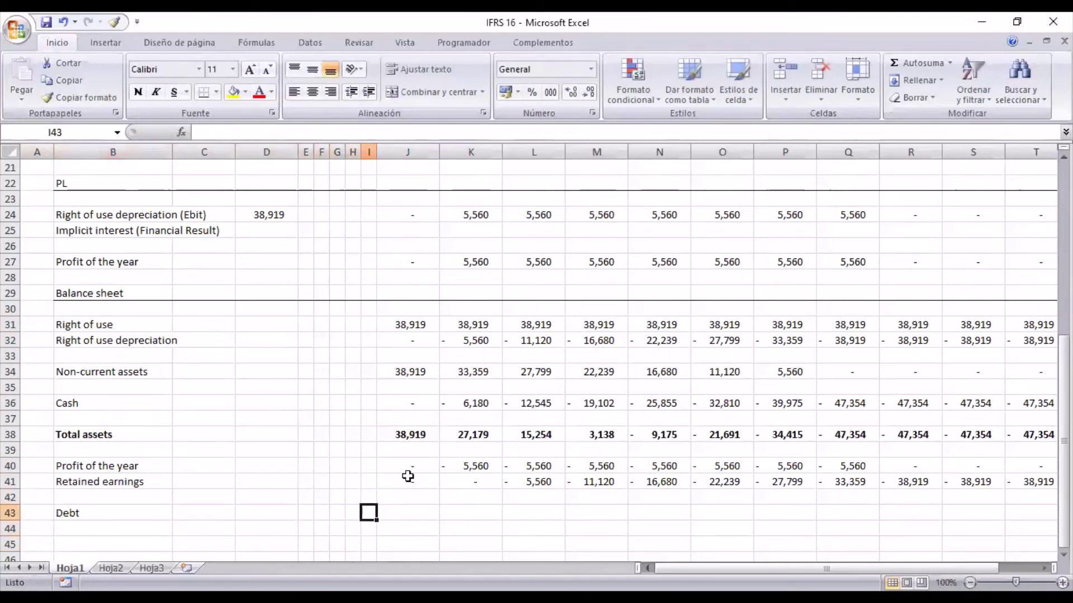
pyautogui.write('+')
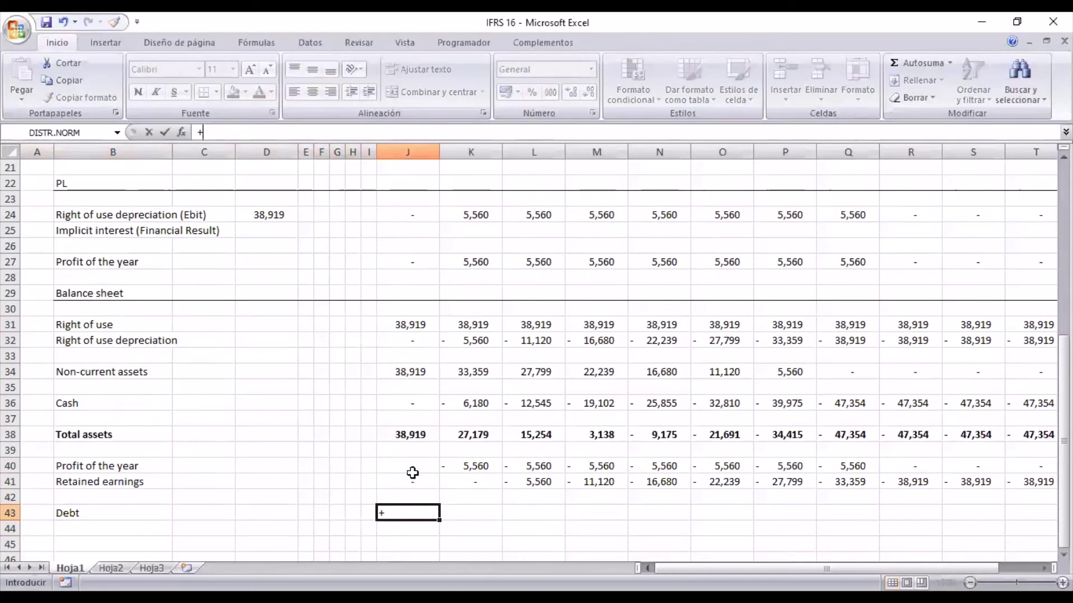
pyautogui.scroll(3, 395, 464)
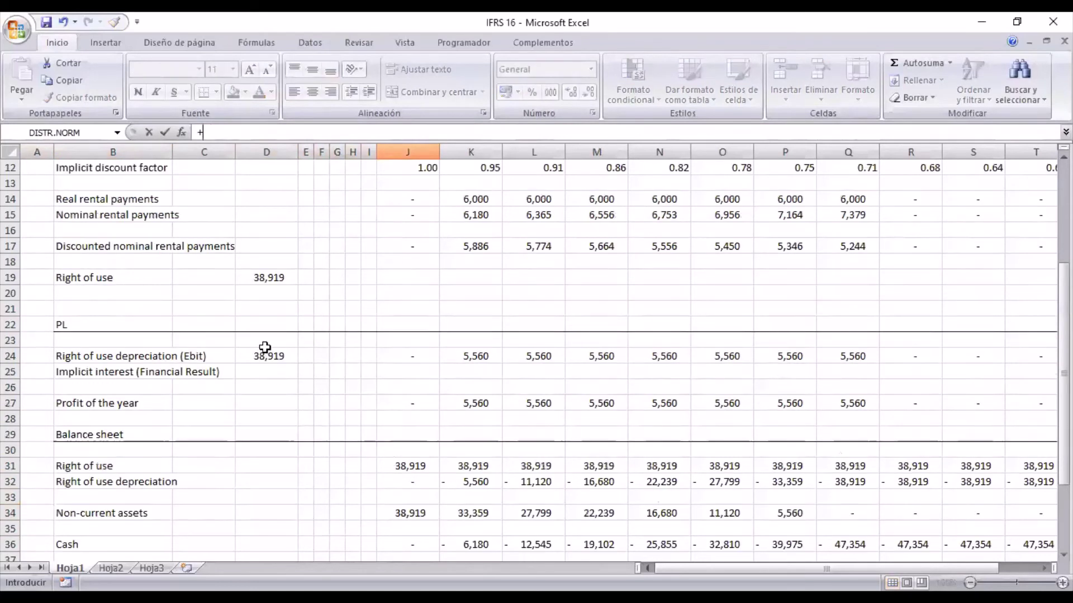
pyautogui.click(263, 278)
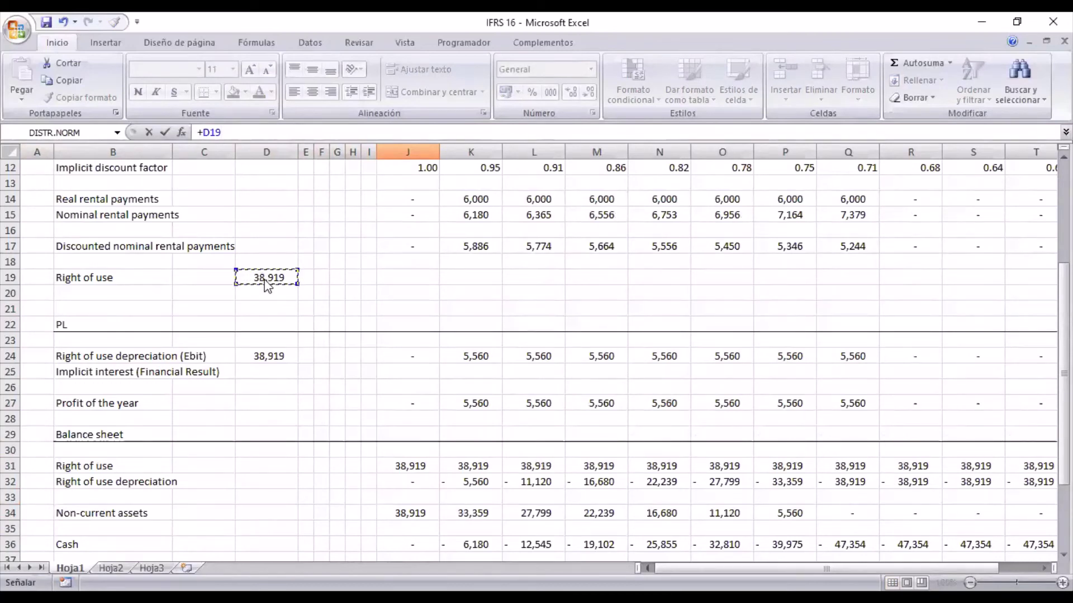
pyautogui.press('Return')
pyautogui.scroll(-3, 311, 313)
pyautogui.click(397, 386)
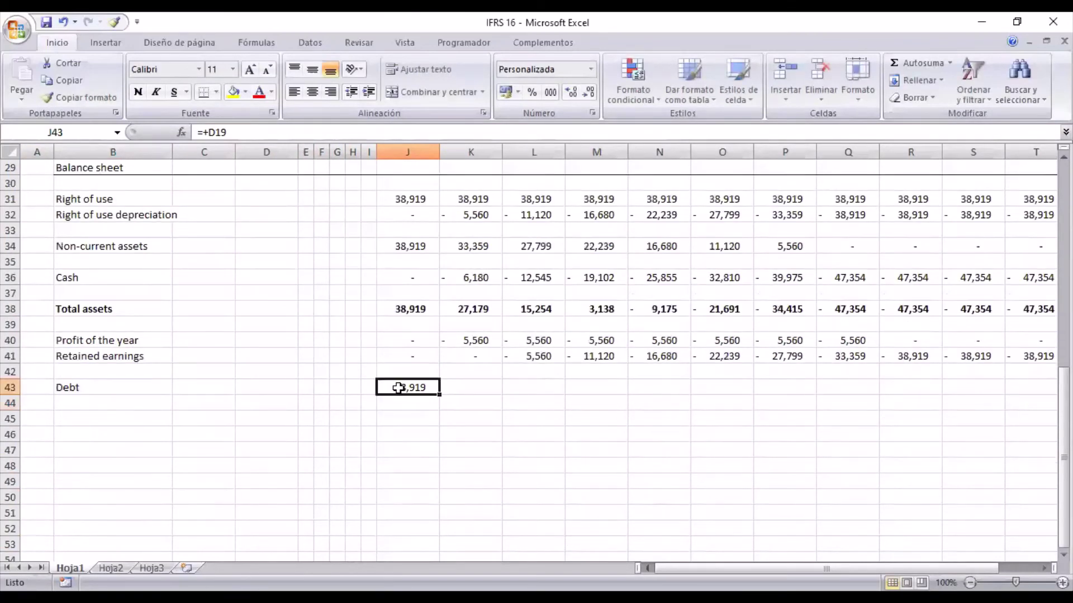
# Step: Calculate the period 0 implicit interest in J25 as the previous debt in I43 times the implicit discount rate, with C3 as an absolute reference
pyautogui.scroll(2, 398, 383)
pyautogui.scroll(1, 398, 383)
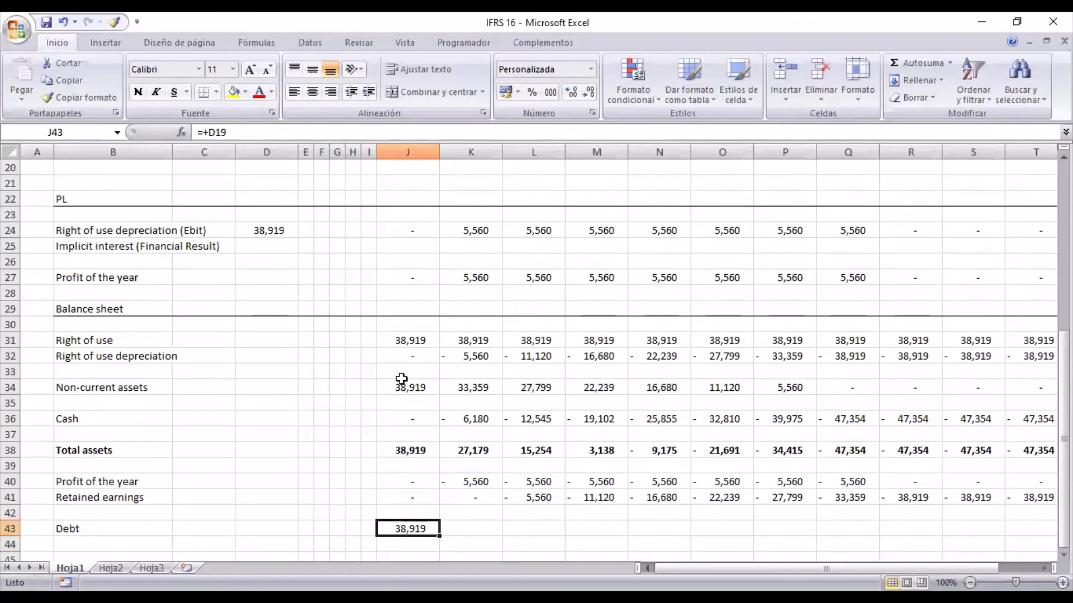
pyautogui.scroll(1, 400, 376)
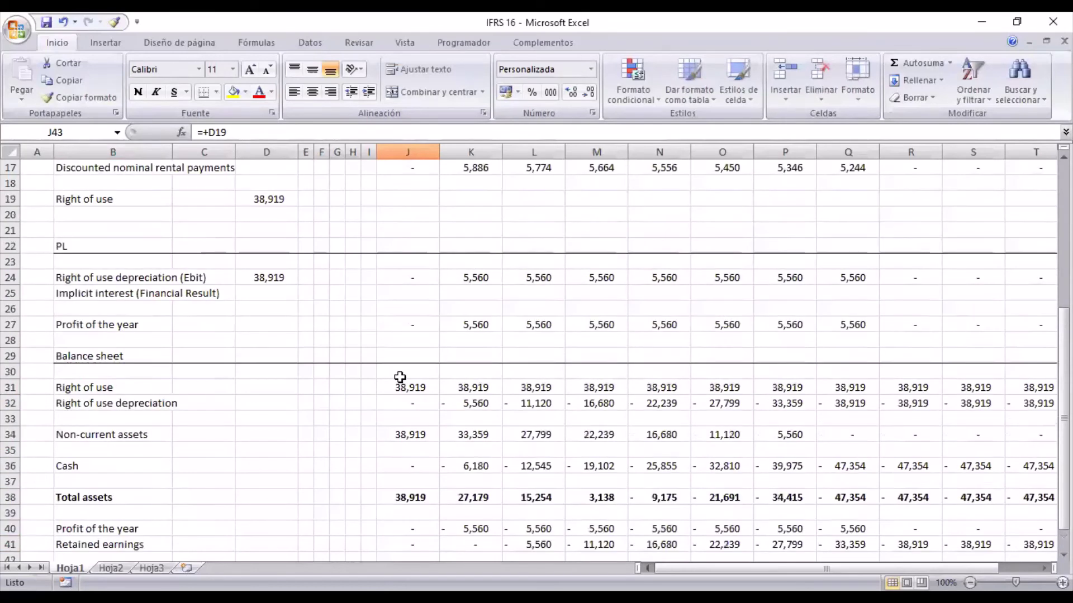
pyautogui.click(387, 291)
pyautogui.write('+')
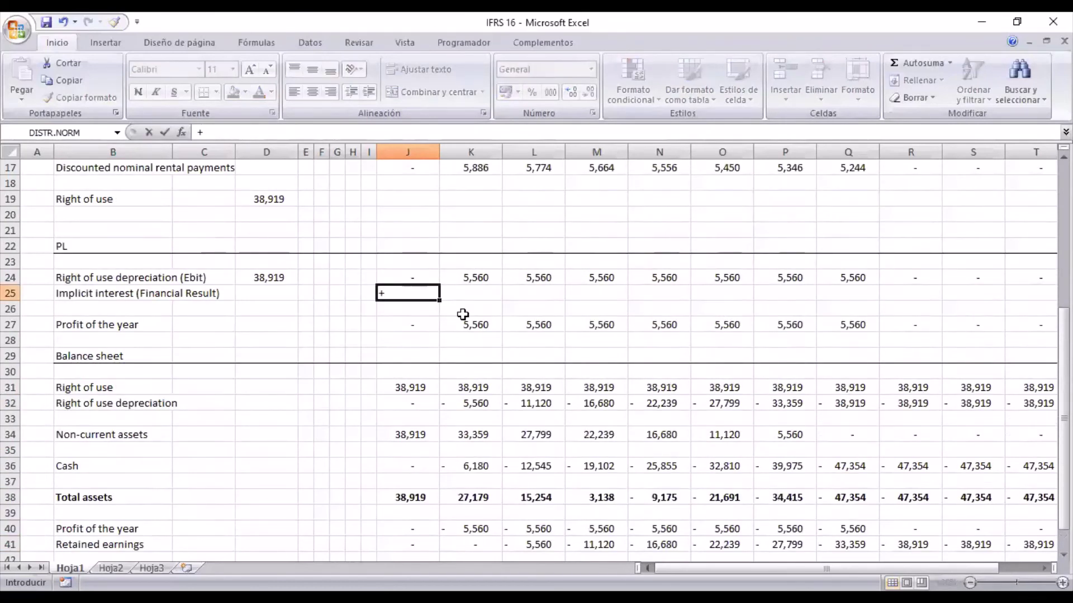
pyautogui.scroll(-3, 462, 314)
pyautogui.click(369, 435)
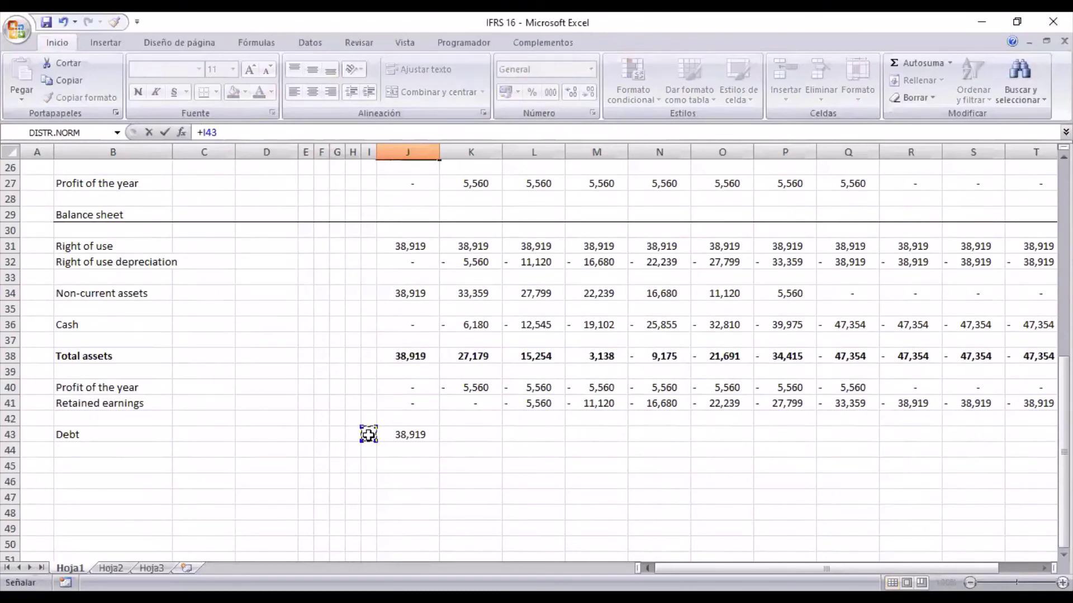
pyautogui.write('*')
pyautogui.scroll(4, 280, 340)
pyautogui.scroll(5, 279, 331)
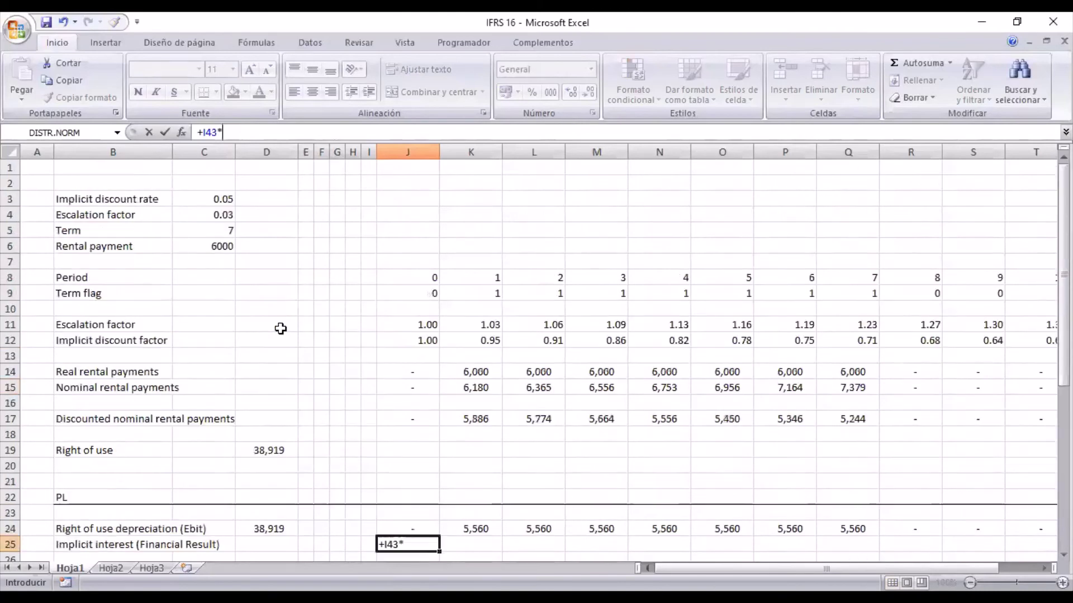
pyautogui.click(217, 201)
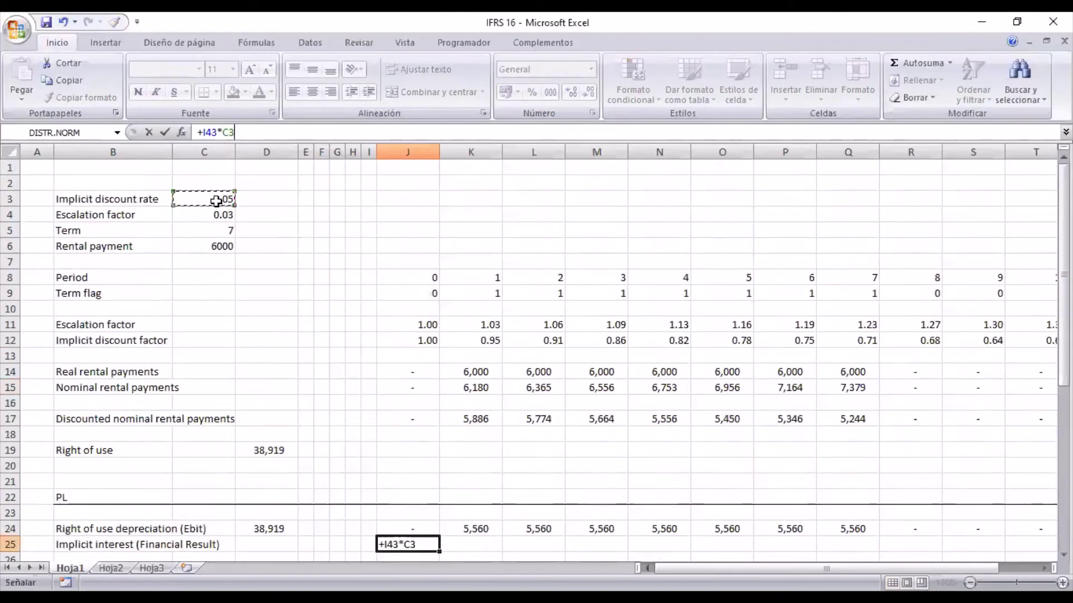
pyautogui.press('F4')
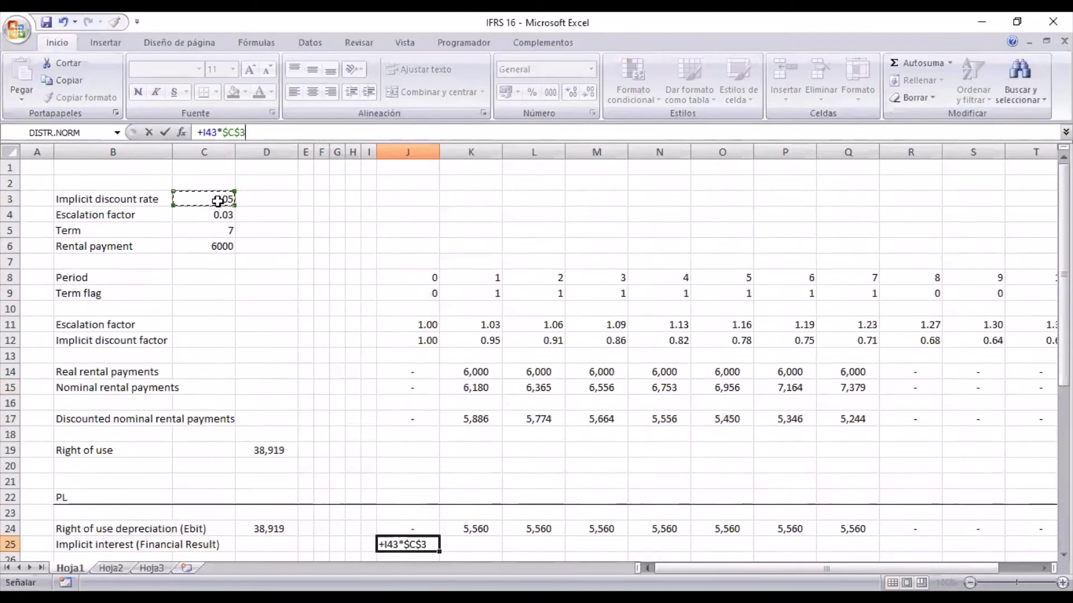
pyautogui.press('Return')
# Step: Apply the cell formatting of J24 to the implicit interest cell J25
pyautogui.press('Up')
pyautogui.press('Up')
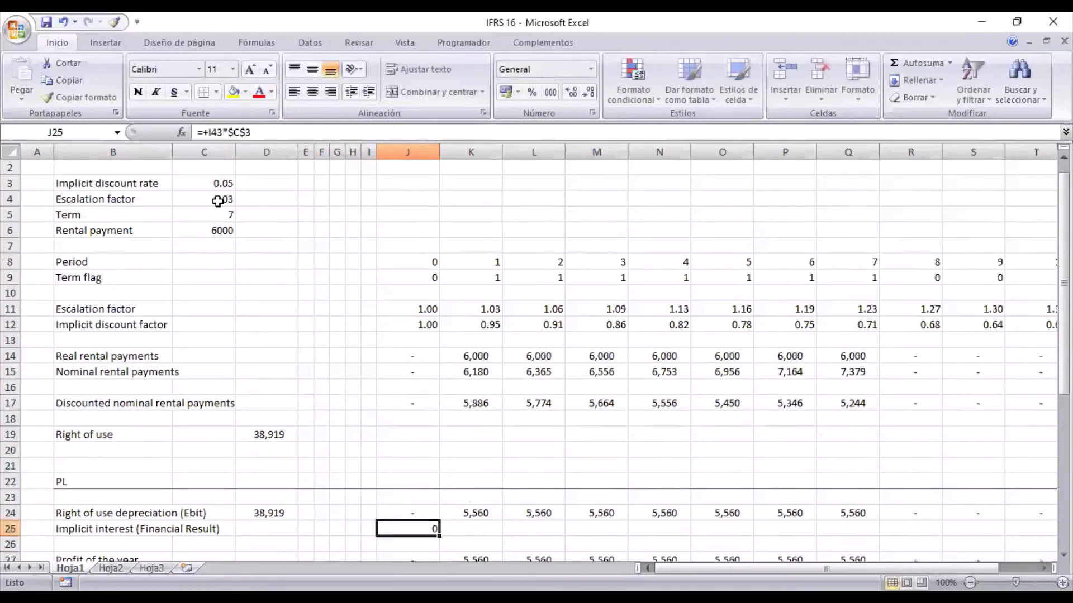
pyautogui.click(84, 96)
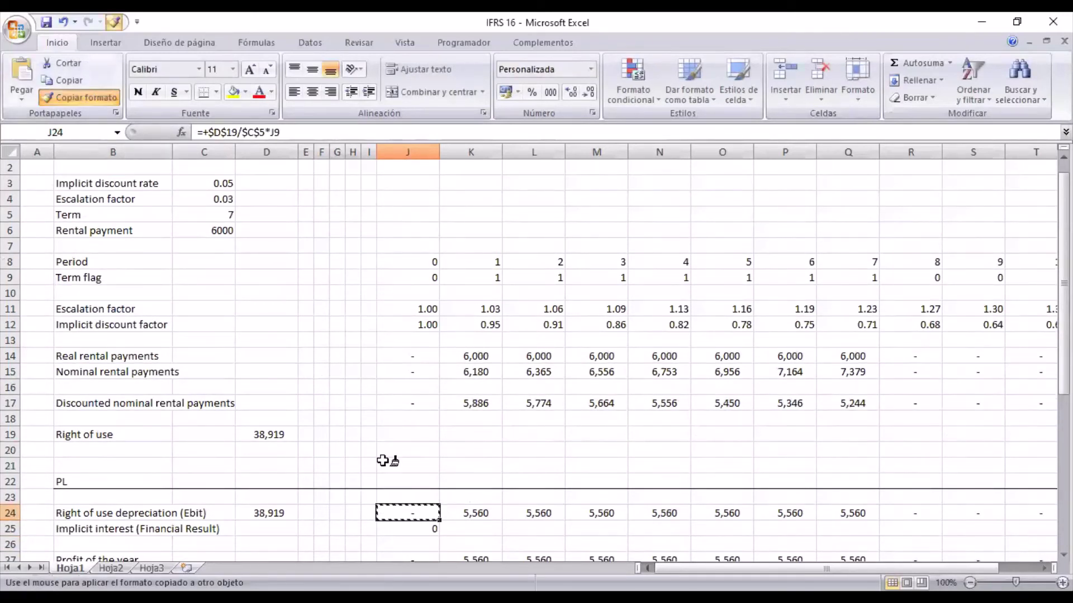
pyautogui.click(418, 528)
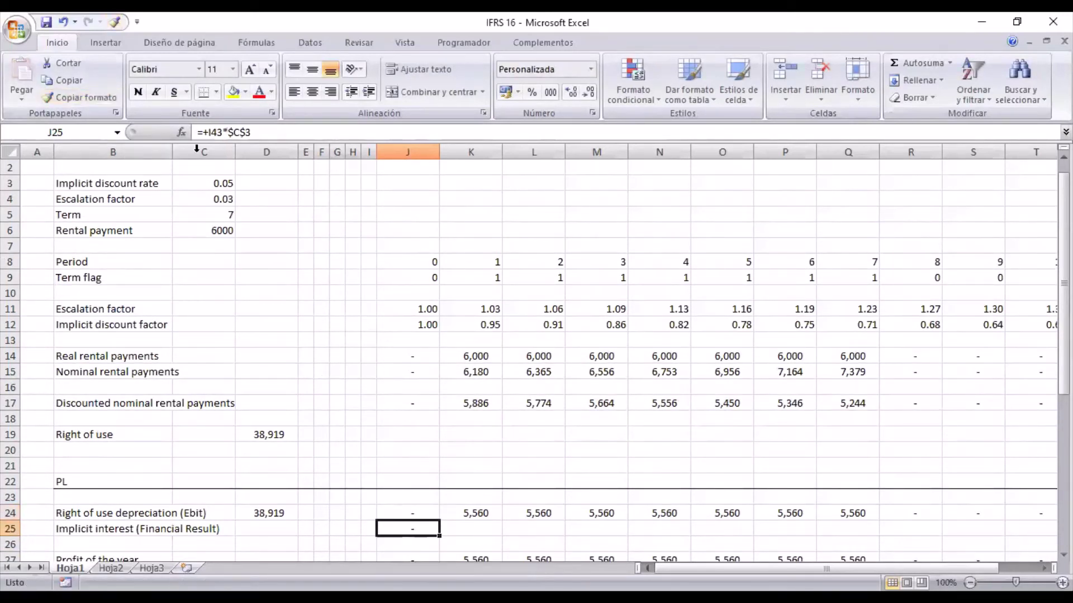
# Step: Copy the implicit interest formula from J25 across K25:T25
pyautogui.hotkey('ctrl', 'c')
pyautogui.hotkey('shift', 'Right')
pyautogui.hotkey('shift', 'Right')
pyautogui.hotkey('shift', 'Right')
pyautogui.hotkey('shift', 'Right')
pyautogui.hotkey('shift', 'Right')
pyautogui.hotkey('shift', 'Right')
pyautogui.hotkey('shift', 'Right')
pyautogui.hotkey('shift', 'Right')
pyautogui.hotkey('shift', 'Right')
pyautogui.hotkey('shift', 'Right')
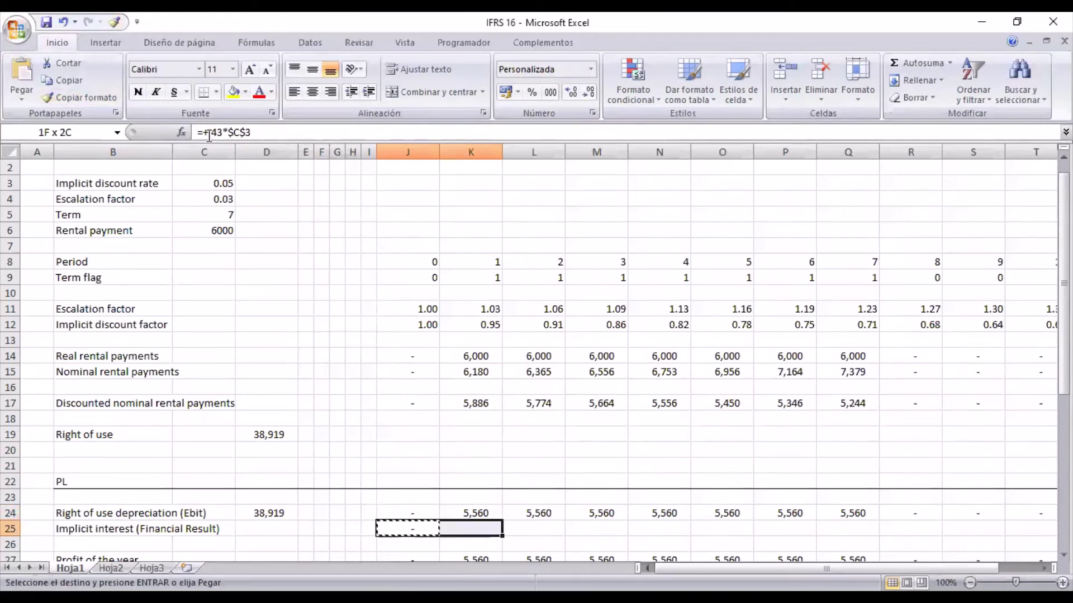
pyautogui.hotkey('ctrl', 'v')
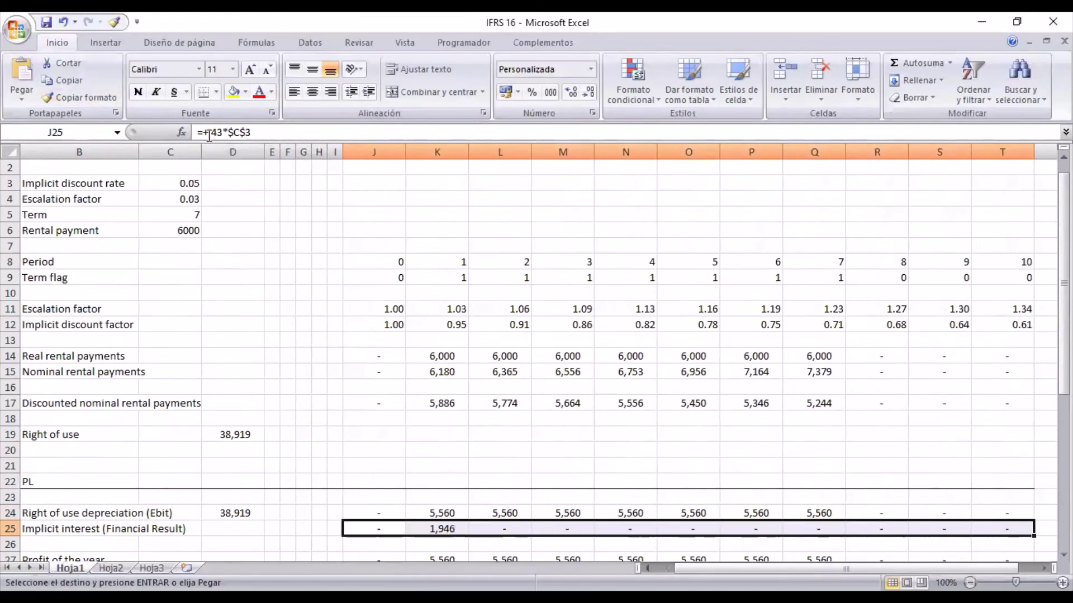
pyautogui.press('Escape')
pyautogui.press('Left')
pyautogui.press('Right')
pyautogui.press('Right')
# Step: Copy the opening debt formula from J43 across K43:T43
pyautogui.scroll(-7, 291, 290)
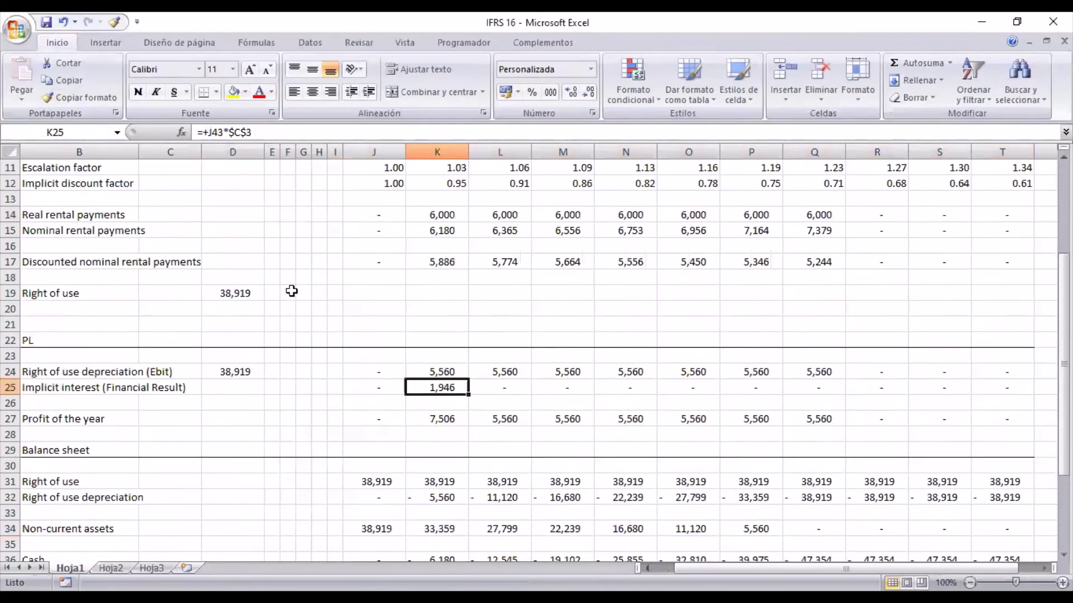
pyautogui.click(377, 481)
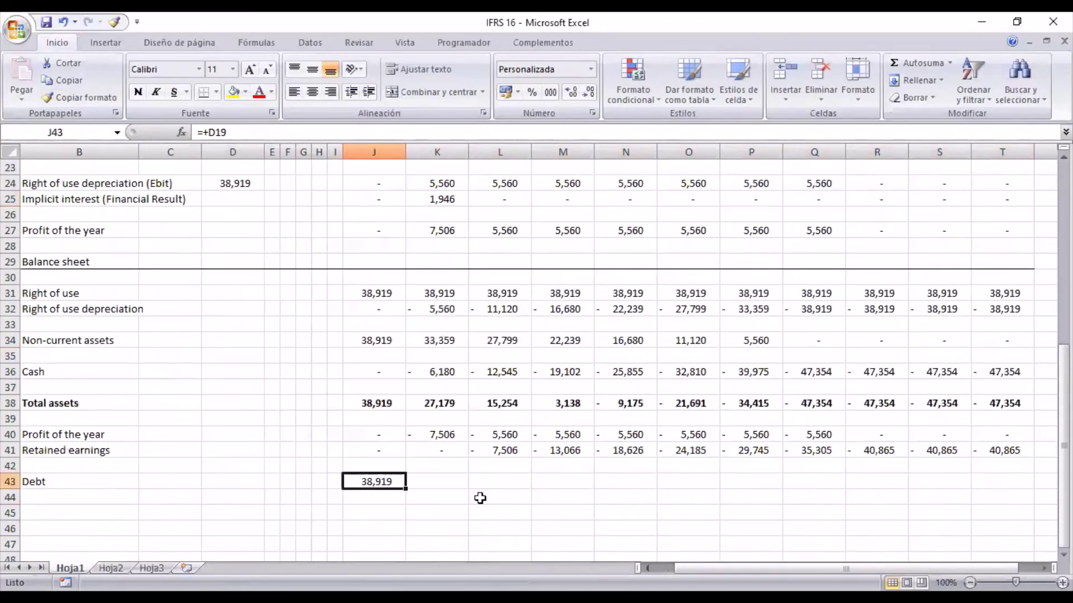
pyautogui.hotkey('ctrl', 'c')
pyautogui.hotkey('shift', 'Right')
pyautogui.hotkey('shift', 'Right')
pyautogui.hotkey('shift', 'Right')
pyautogui.hotkey('shift', 'Right')
pyautogui.hotkey('shift', 'Right')
pyautogui.hotkey('shift', 'Right')
pyautogui.hotkey('shift', 'Right')
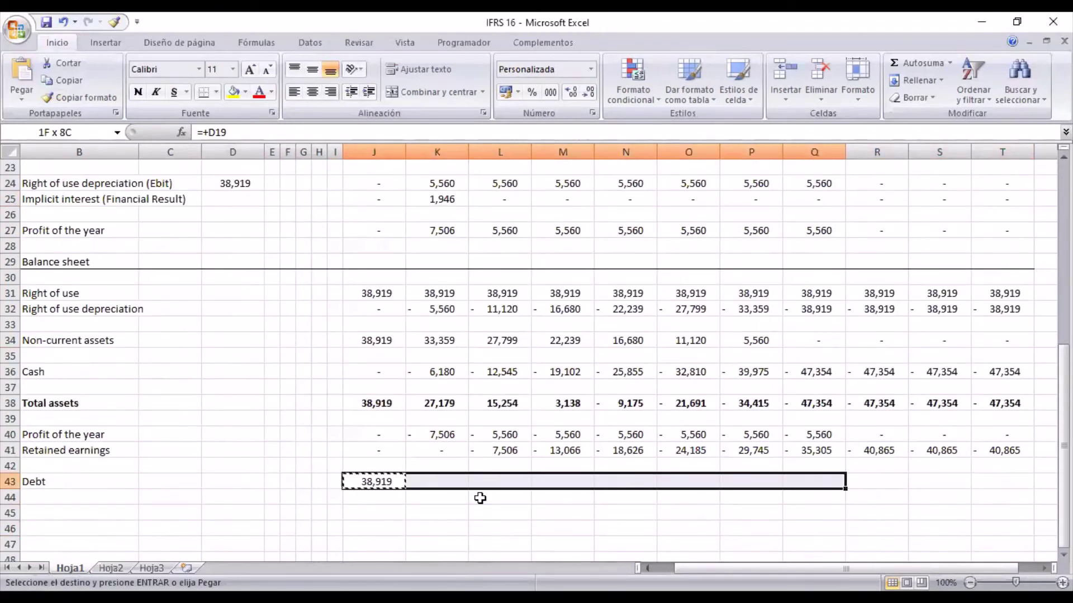
pyautogui.hotkey('shift', 'Right')
pyautogui.hotkey('shift', 'Right')
pyautogui.hotkey('shift', 'Right')
pyautogui.hotkey('ctrl', 'v')
pyautogui.press('Escape')
# Step: Extend the debt formula in J43 to add the implicit interest in J25 and subtract the nominal rental payment in J15
pyautogui.press('Left')
pyautogui.press('Left')
pyautogui.press('Left')
pyautogui.press('Left')
pyautogui.press('Left')
pyautogui.press('Left')
pyautogui.press('Left')
pyautogui.press('Left')
pyautogui.press('Left')
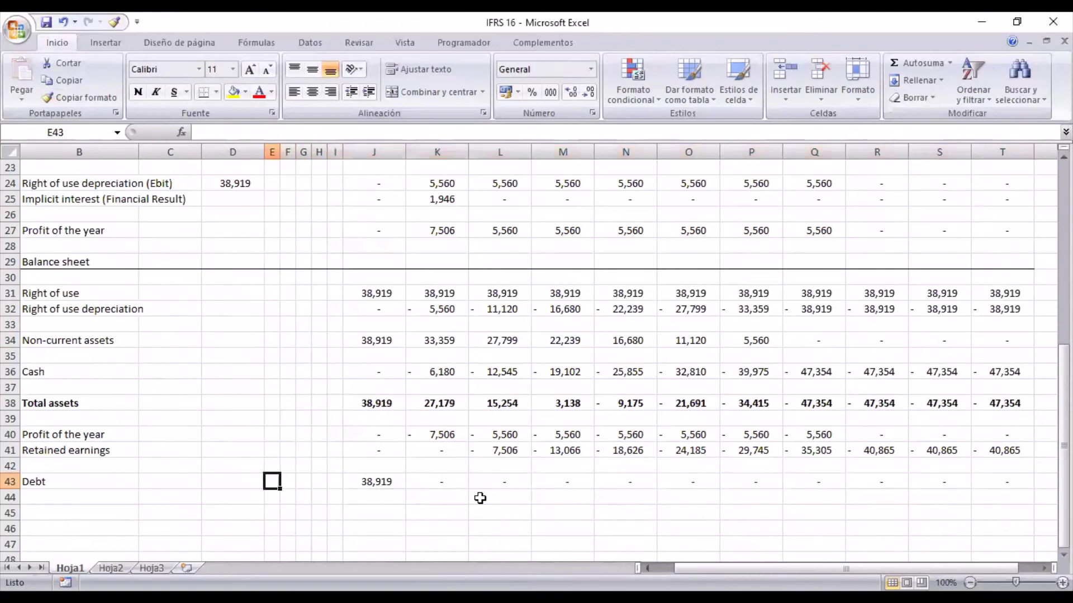
pyautogui.press('Right')
pyautogui.press('Right')
pyautogui.press('Right')
pyautogui.press('Right')
pyautogui.press('Right')
pyautogui.press('Right')
pyautogui.press('Right')
pyautogui.press('Right')
pyautogui.press('Right')
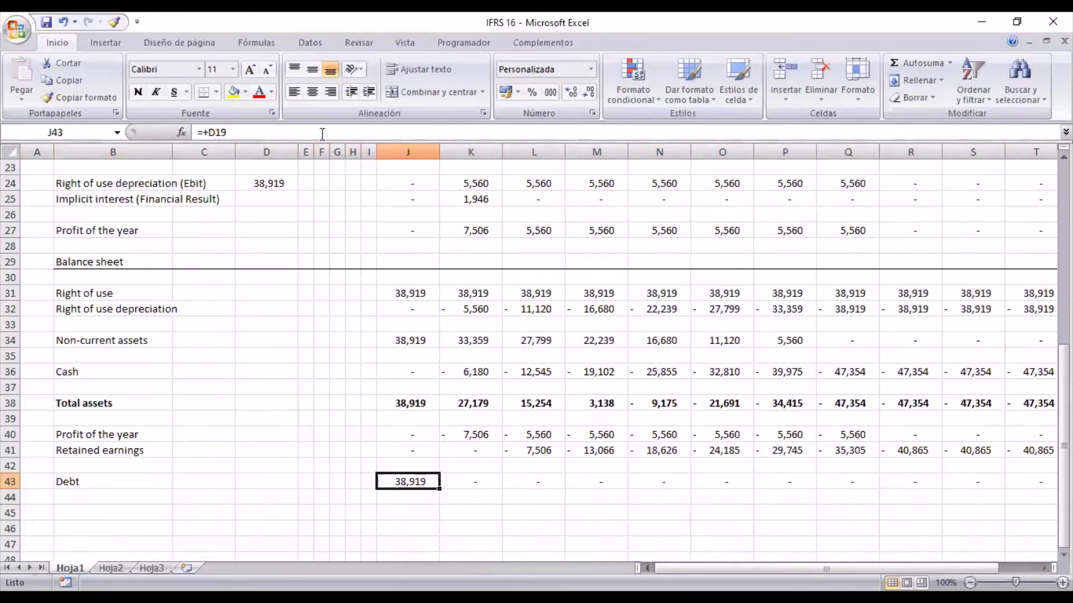
pyautogui.press('F2')
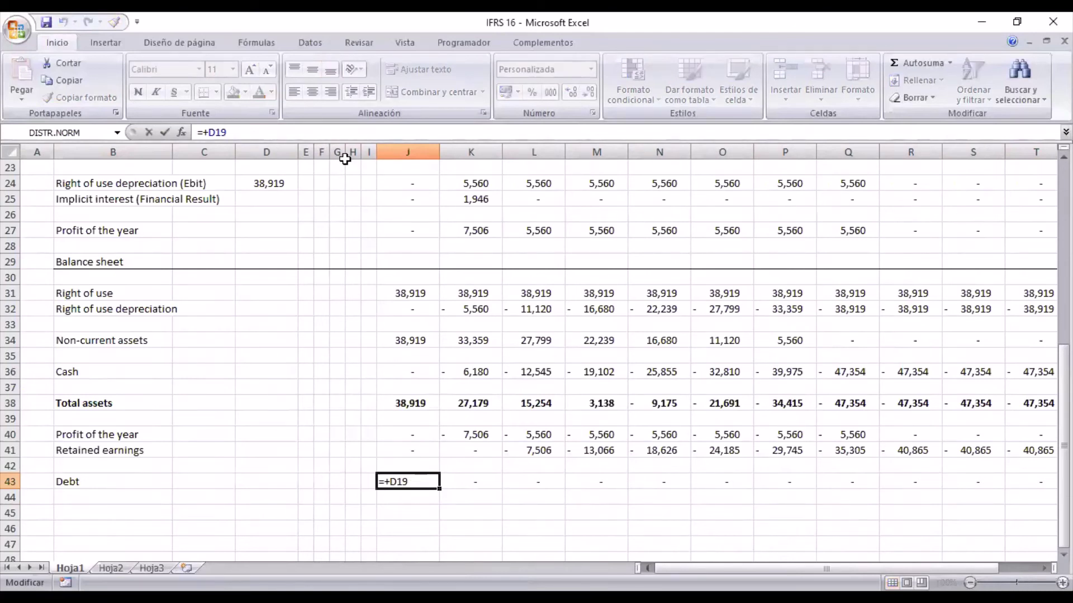
pyautogui.write('+')
pyautogui.click(408, 195)
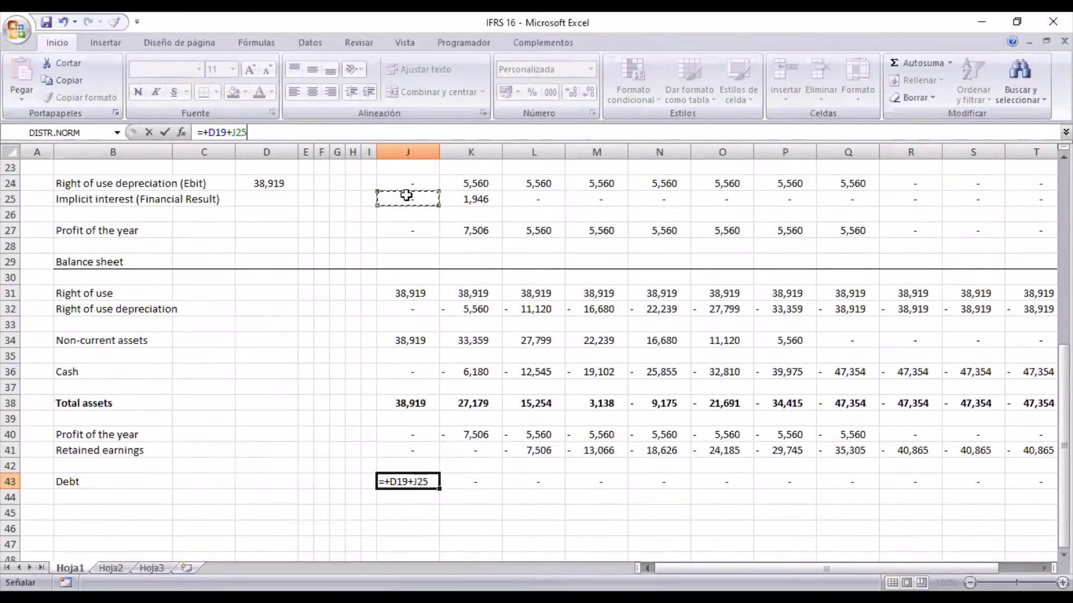
pyautogui.write('-')
pyautogui.scroll(4, 395, 263)
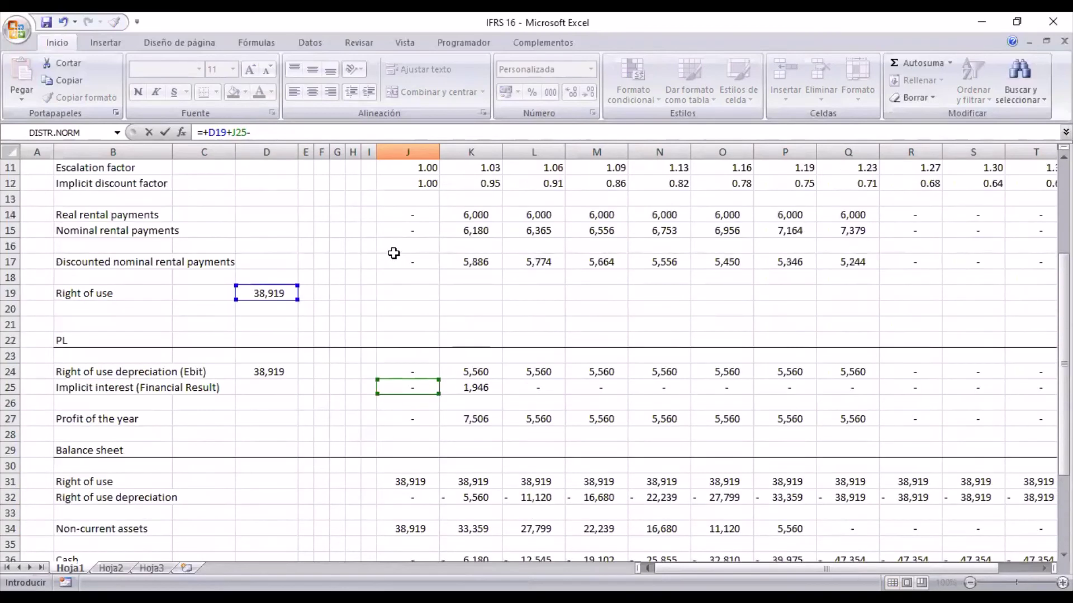
pyautogui.click(395, 231)
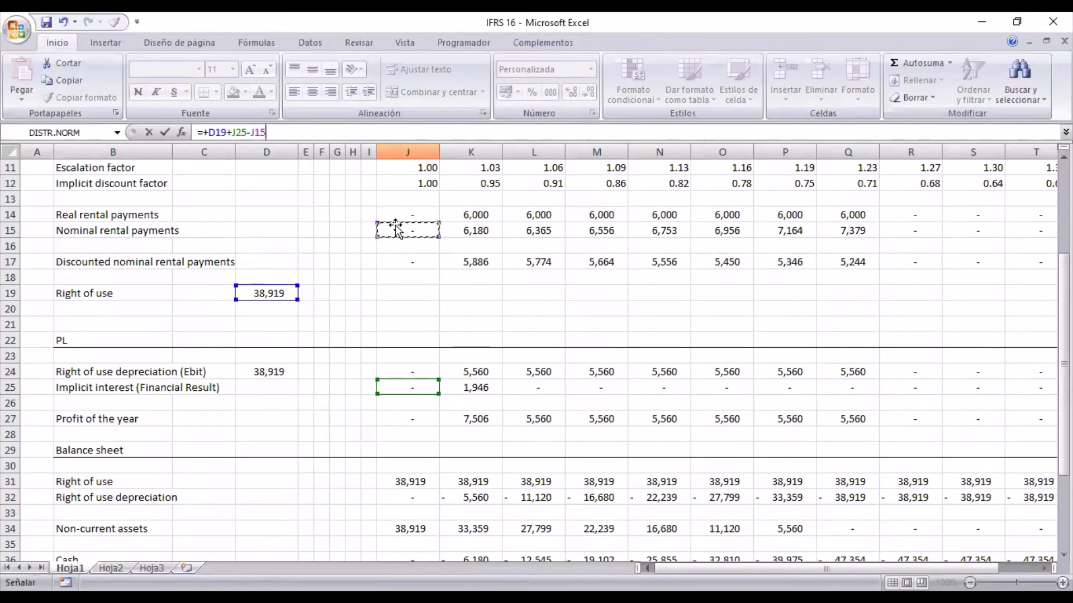
pyautogui.press('Return')
pyautogui.press('Up')
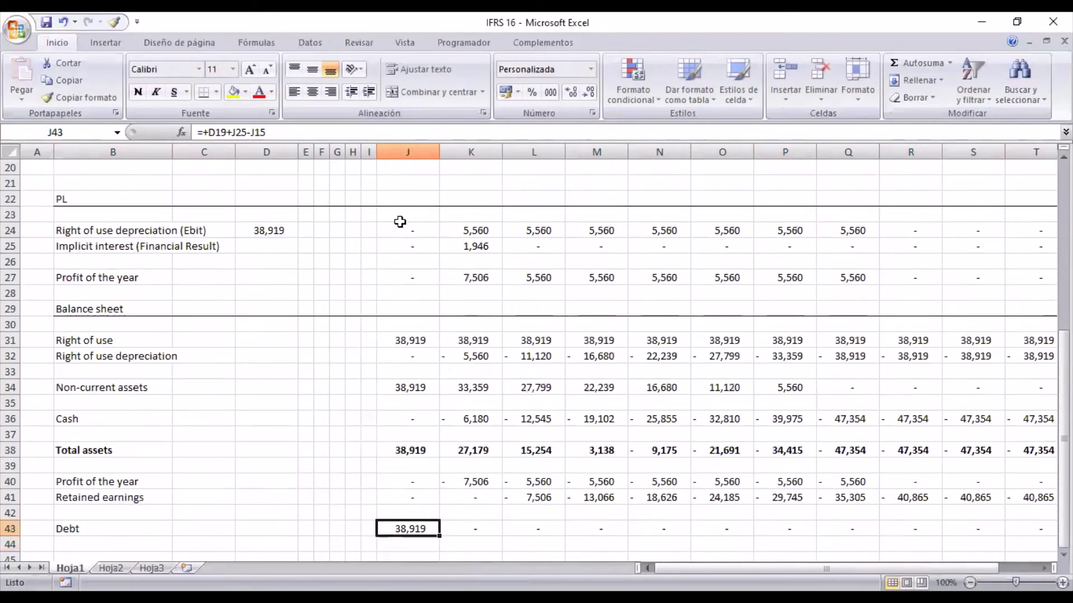
# Step: Copy the extended debt formula, with interest and rental payment, from J43 across K43:T43
pyautogui.hotkey('ctrl', 'c')
pyautogui.press('Right')
pyautogui.hotkey('ctrl', 'shift', 'Right')
pyautogui.hotkey('ctrl', 'v')
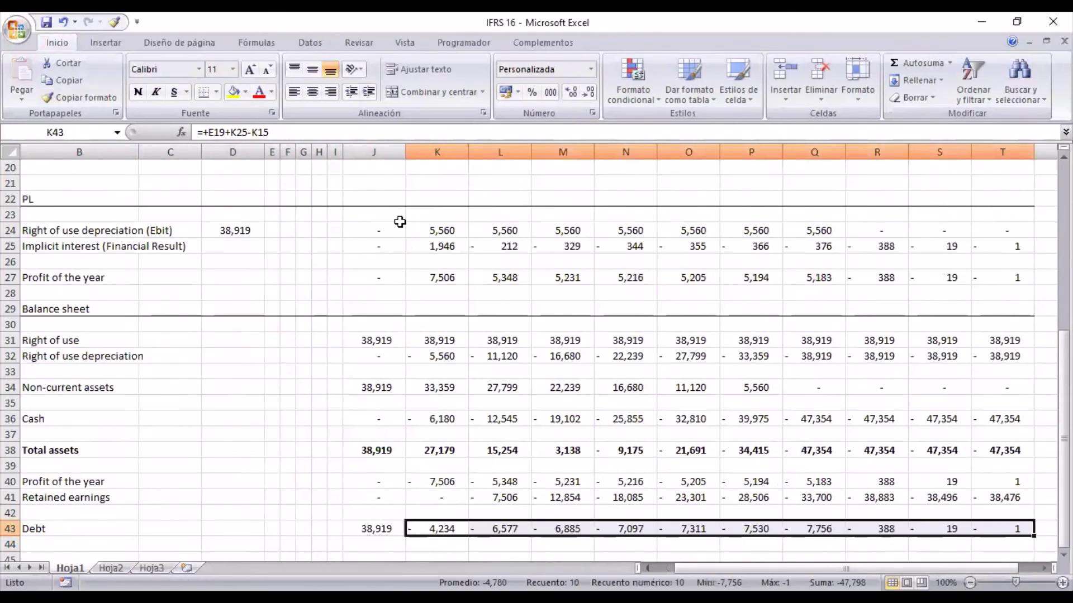
pyautogui.press('Left')
pyautogui.press('Left')
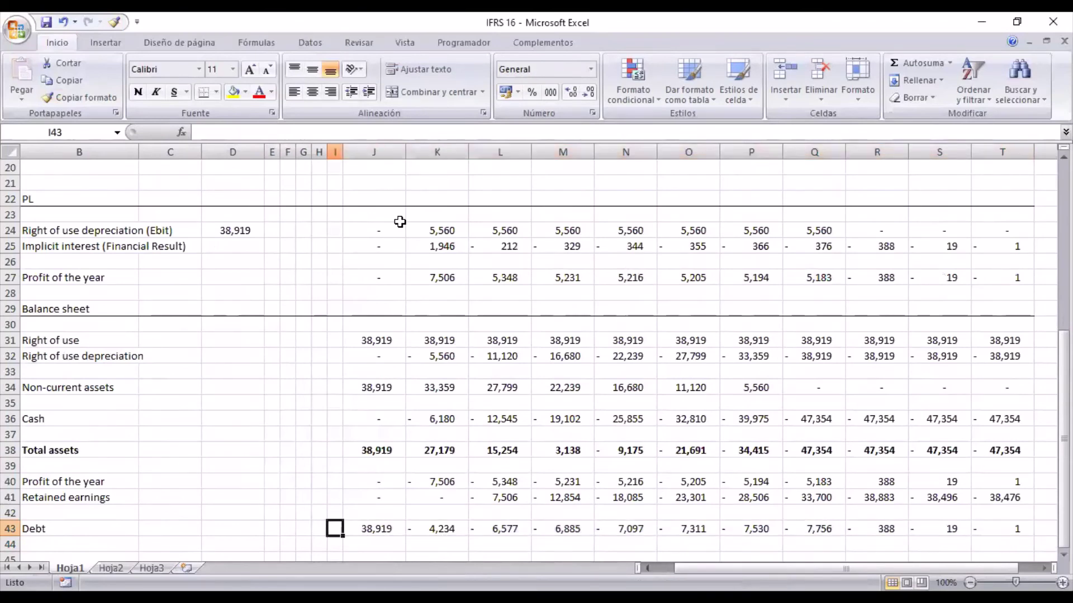
# Step: Enter the row label "Equity and liabilities" in B45, leaving a blank row below the debt
pyautogui.scroll(-1, 400, 222)
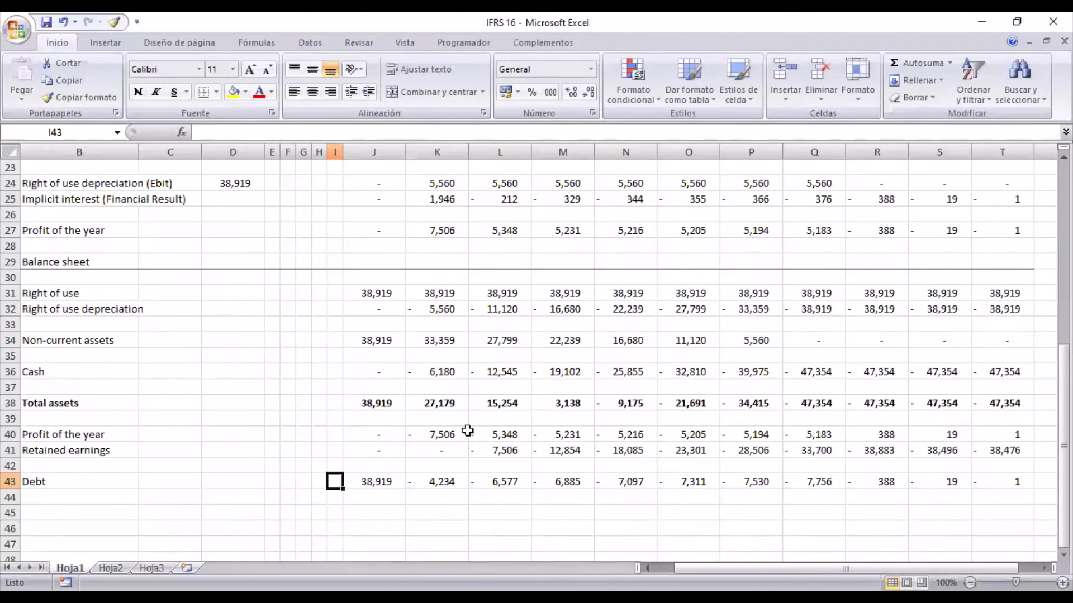
pyautogui.scroll(-1, 454, 387)
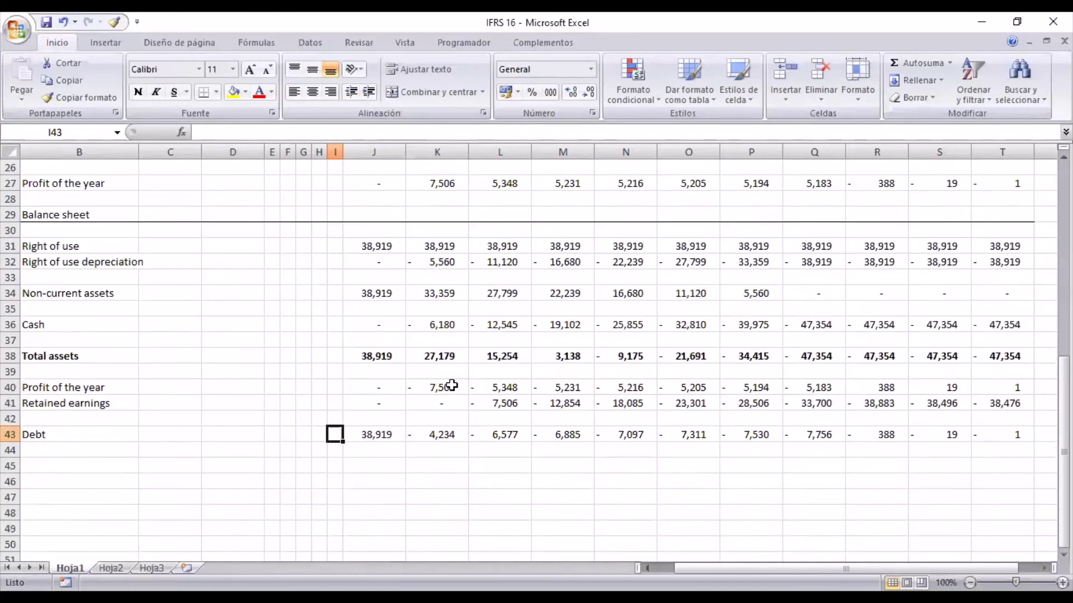
pyautogui.click(194, 464)
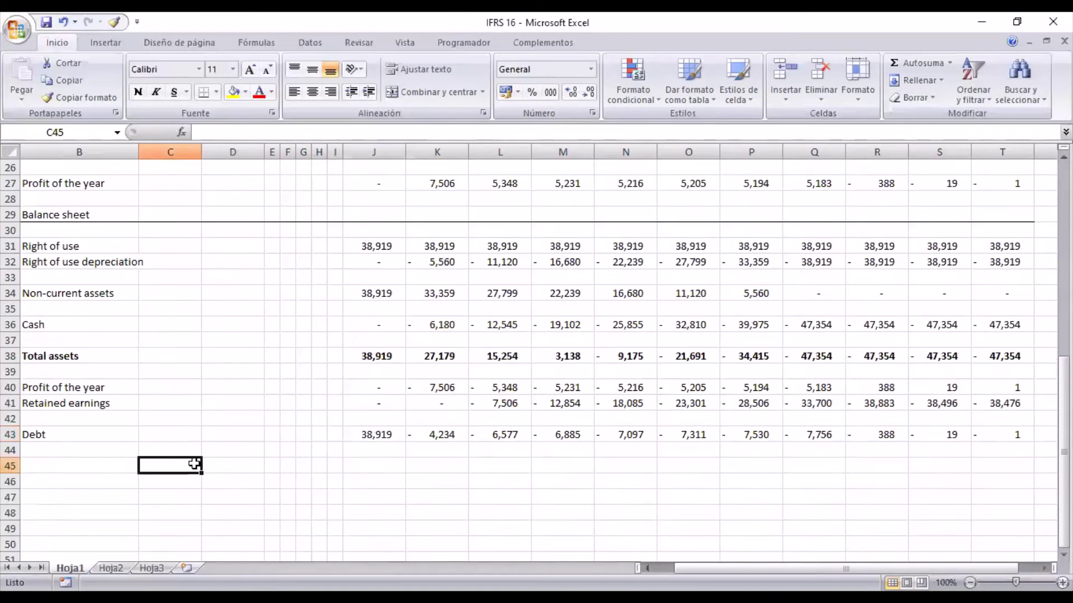
pyautogui.press('Left')
pyautogui.press('Left')
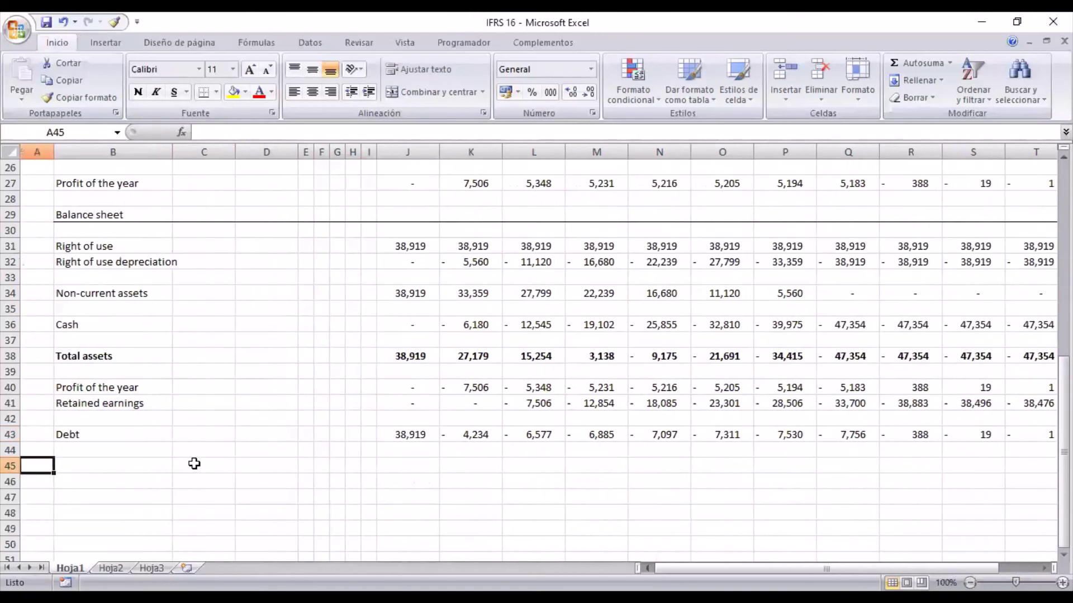
pyautogui.press('Right')
pyautogui.write('Equity and')
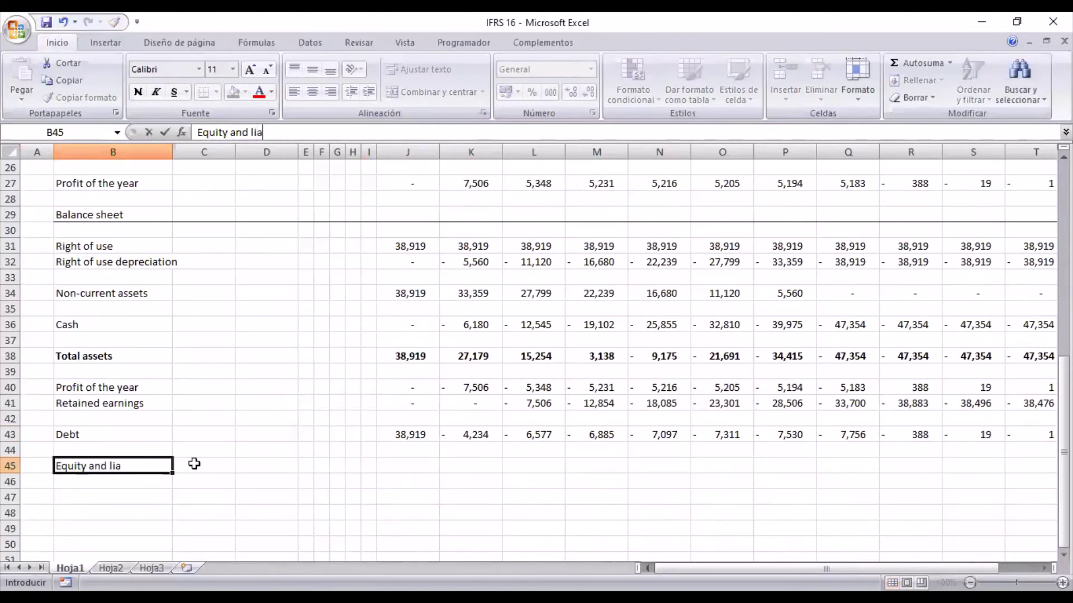
pyautogui.write(' liabilities')
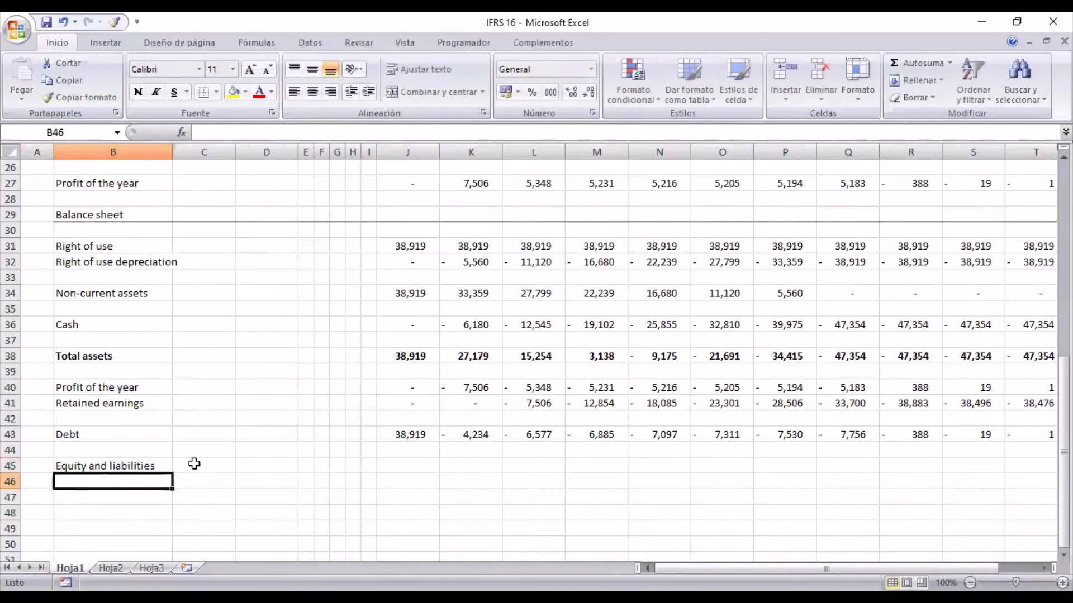
# Step: Enter a SUMA formula in J45 adding profit of the year and retained earnings (J40:J41) and the debt in J43
pyautogui.press('Right')
pyautogui.press('Right')
pyautogui.press('Right')
pyautogui.press('Right')
pyautogui.press('Right')
pyautogui.press('Right')
pyautogui.press('Right')
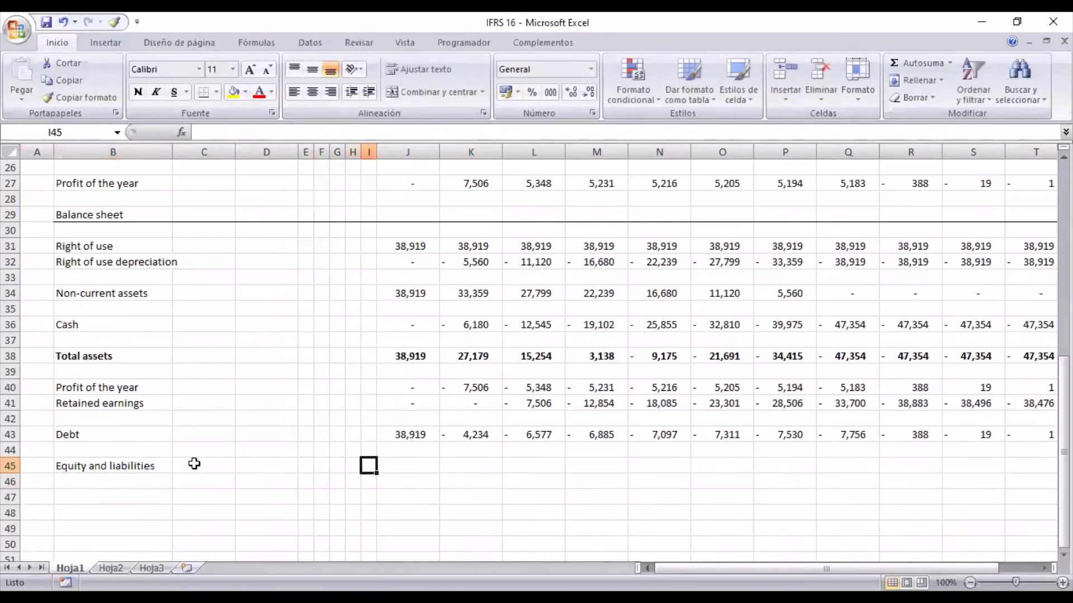
pyautogui.press('Left')
pyautogui.press('Left')
pyautogui.press('Left')
pyautogui.press('Left')
pyautogui.press('Right')
pyautogui.press('Right')
pyautogui.press('Right')
pyautogui.press('Right')
pyautogui.press('Right')
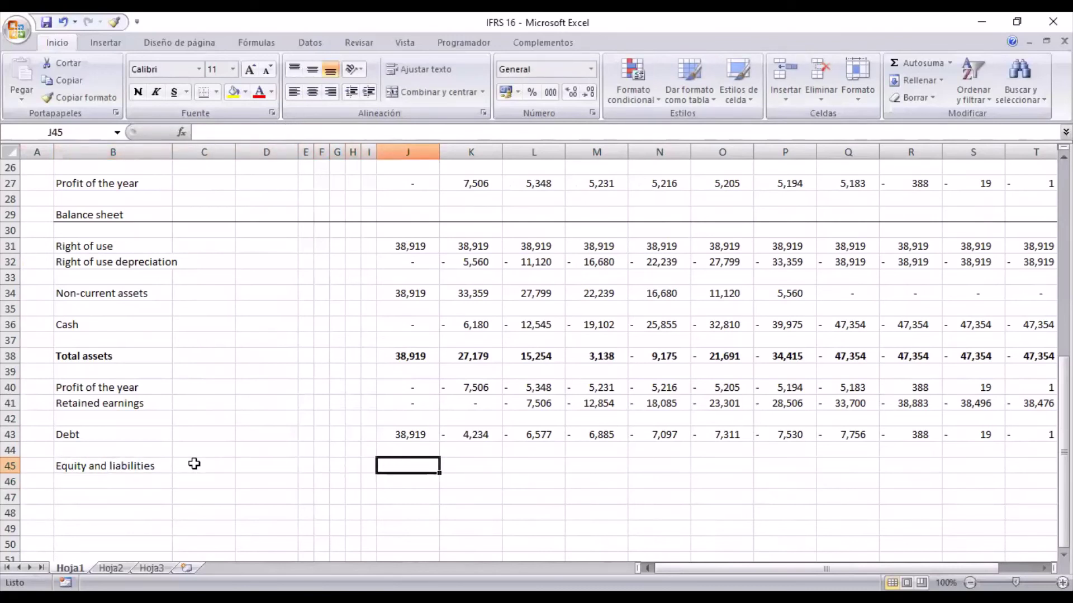
pyautogui.write('+')
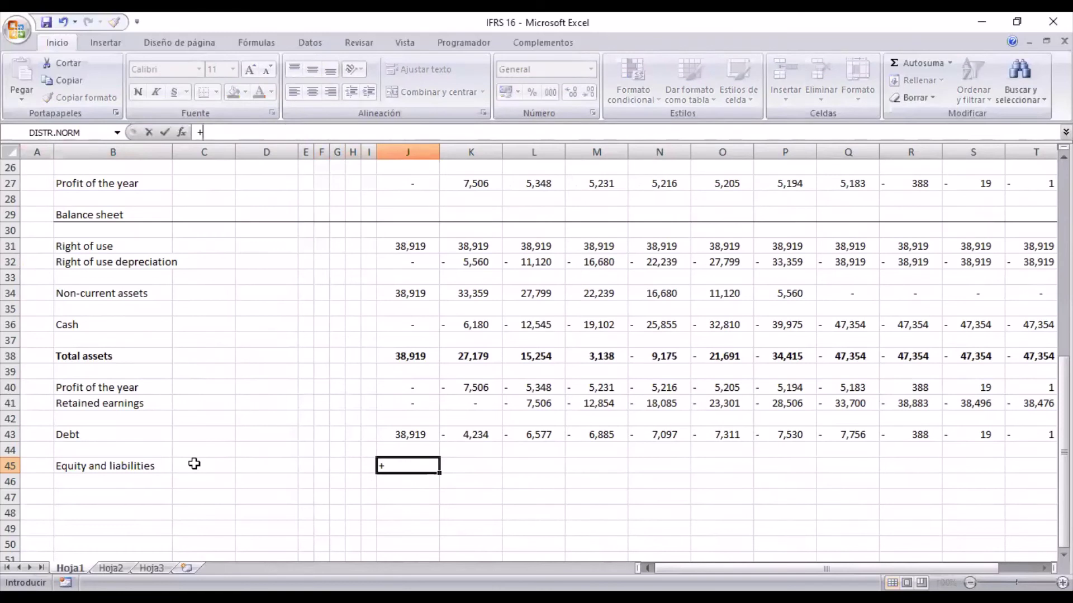
pyautogui.write('su')
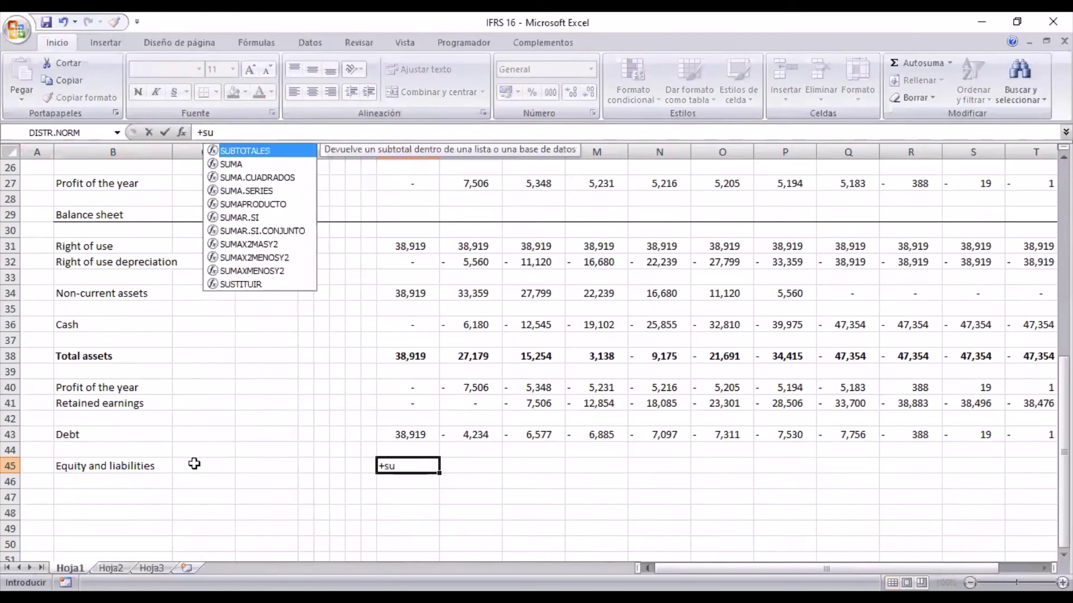
pyautogui.write('ma(')
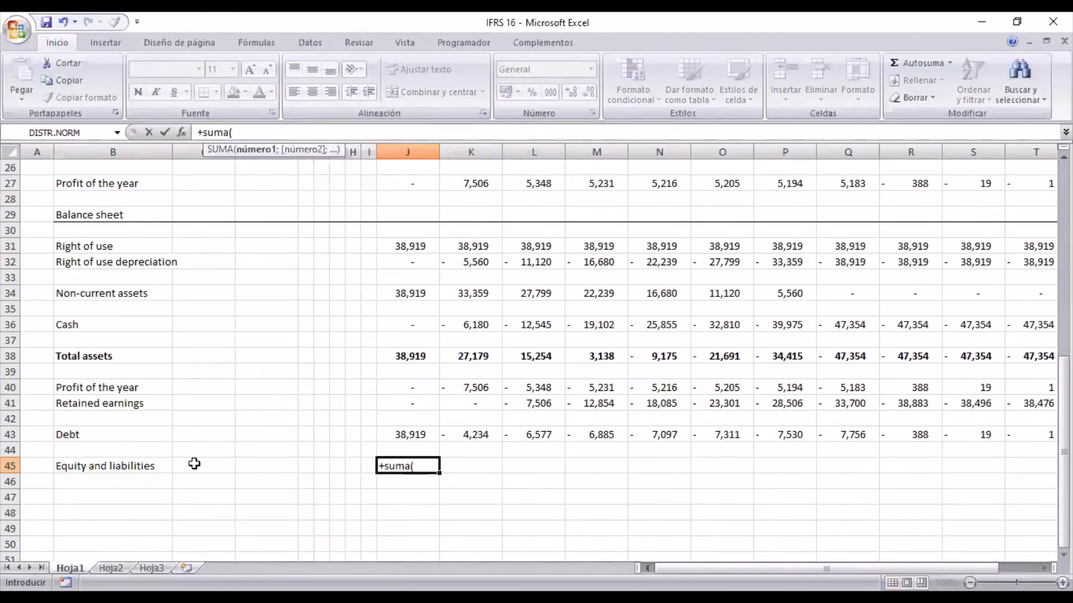
pyautogui.press('Up')
pyautogui.press('Up')
pyautogui.press('Up')
pyautogui.press('Up')
pyautogui.press('Up')
pyautogui.hotkey('shift', 'Down')
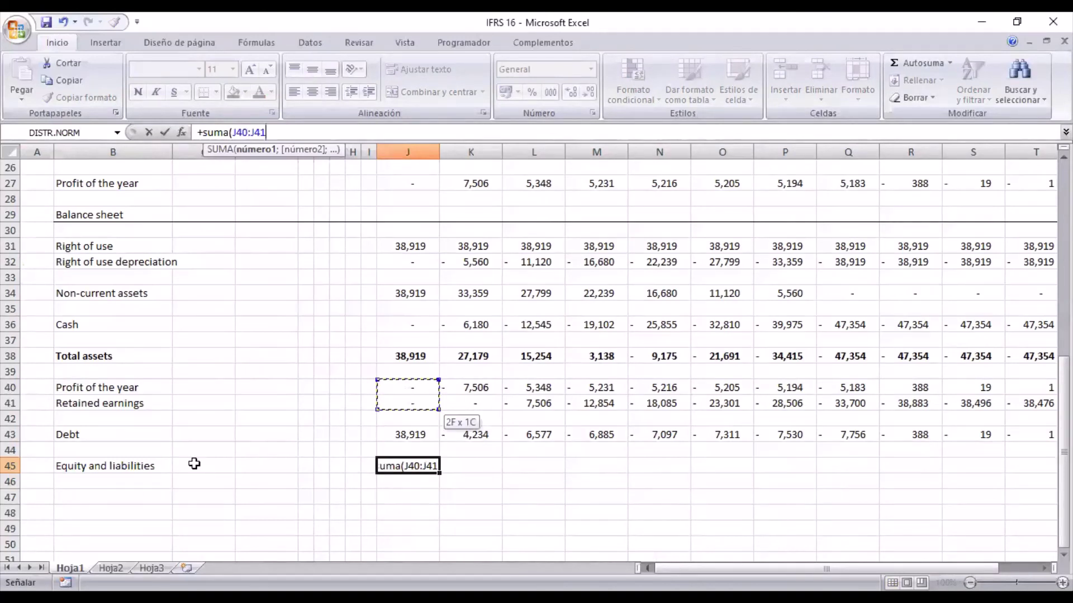
pyautogui.write(';')
pyautogui.press('Up')
pyautogui.press('Up')
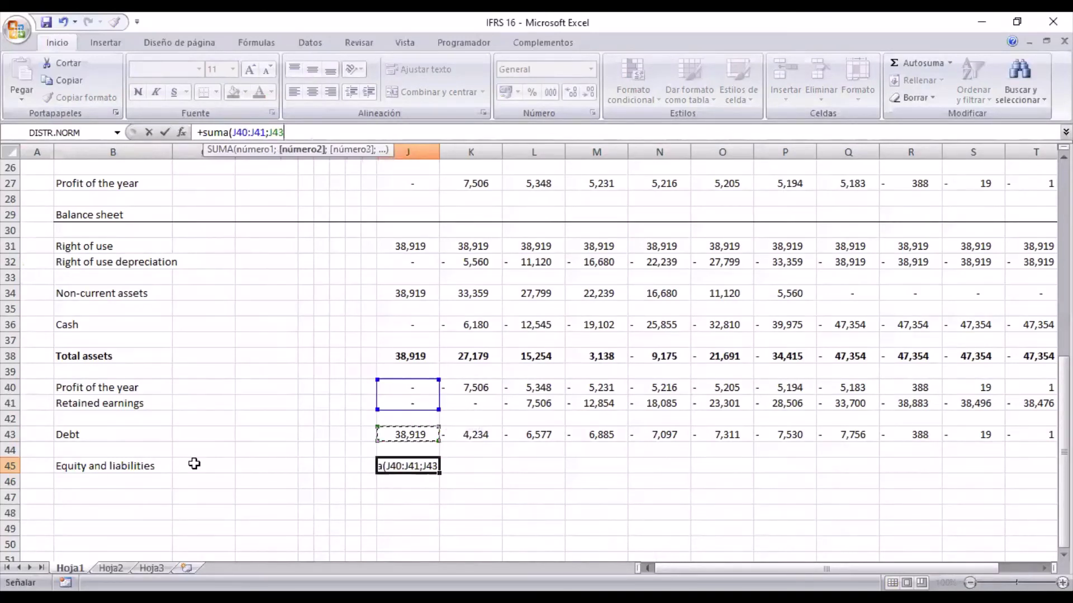
pyautogui.write(')')
pyautogui.press('Return')
pyautogui.press('Up')
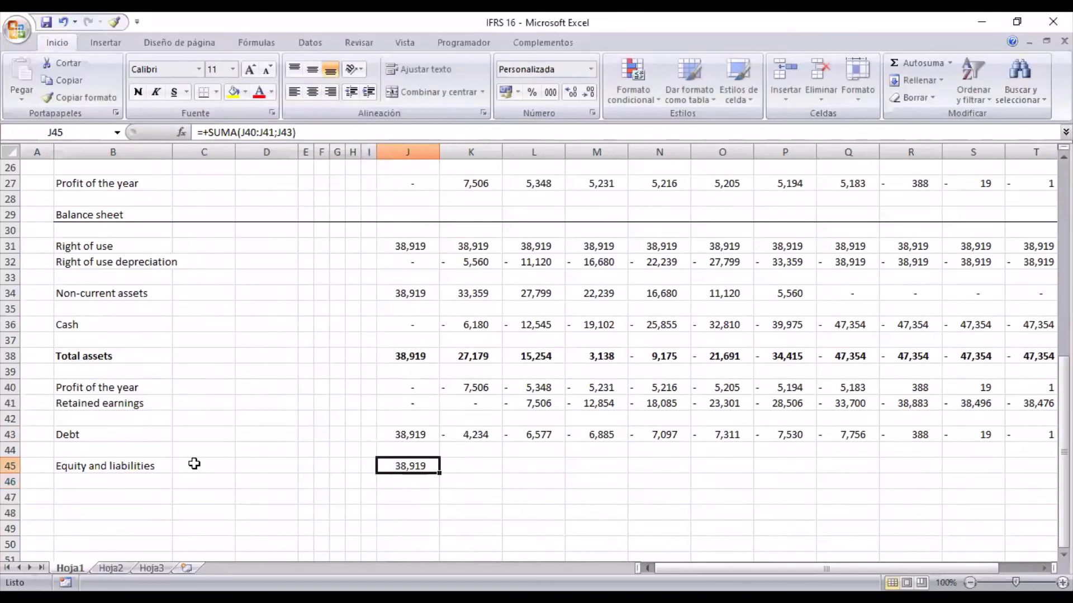
# Step: Make the Equity and liabilities row bold from B45 to J45
pyautogui.press('Left')
pyautogui.press('Left')
pyautogui.press('Left')
pyautogui.press('Left')
pyautogui.press('Left')
pyautogui.press('Left')
pyautogui.press('Left')
pyautogui.press('Left')
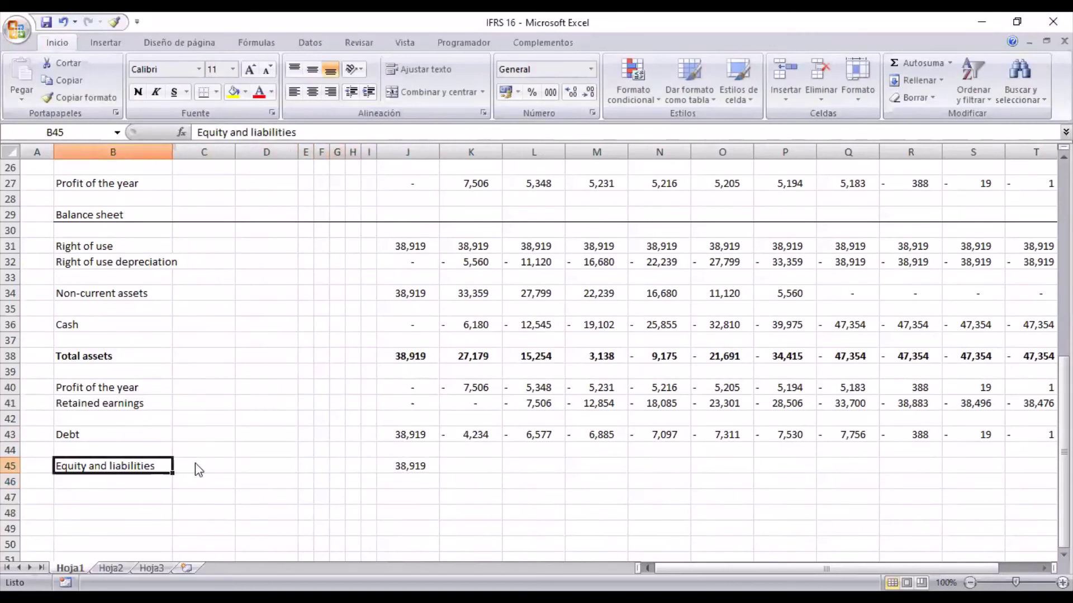
pyautogui.hotkey('shift', 'Right')
pyautogui.hotkey('shift', 'Right')
pyautogui.hotkey('shift', 'Right')
pyautogui.hotkey('shift', 'Right')
pyautogui.hotkey('shift', 'Right')
pyautogui.hotkey('shift', 'Right')
pyautogui.hotkey('shift', 'Right')
pyautogui.hotkey('shift', 'Right')
pyautogui.hotkey('shift', 'Right')
pyautogui.hotkey('shift', 'Left')
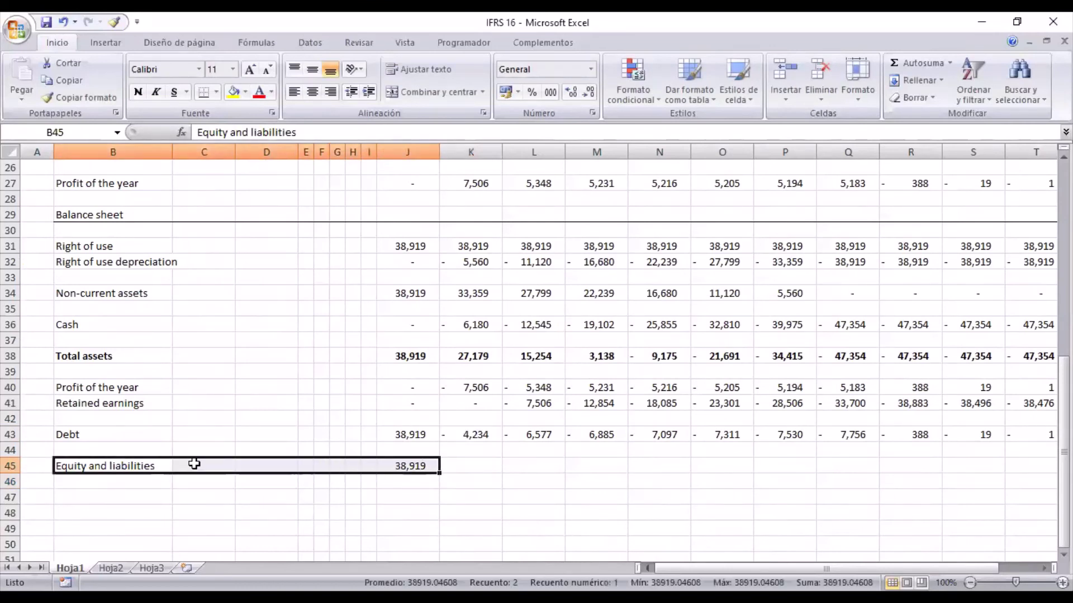
pyautogui.hotkey('ctrl', 'n')
# Step: Copy the Equity and liabilities total from J45 across K45:T45
pyautogui.press('Right')
pyautogui.press('Right')
pyautogui.press('Right')
pyautogui.press('Right')
pyautogui.press('Right')
pyautogui.press('Right')
pyautogui.press('Right')
pyautogui.press('Right')
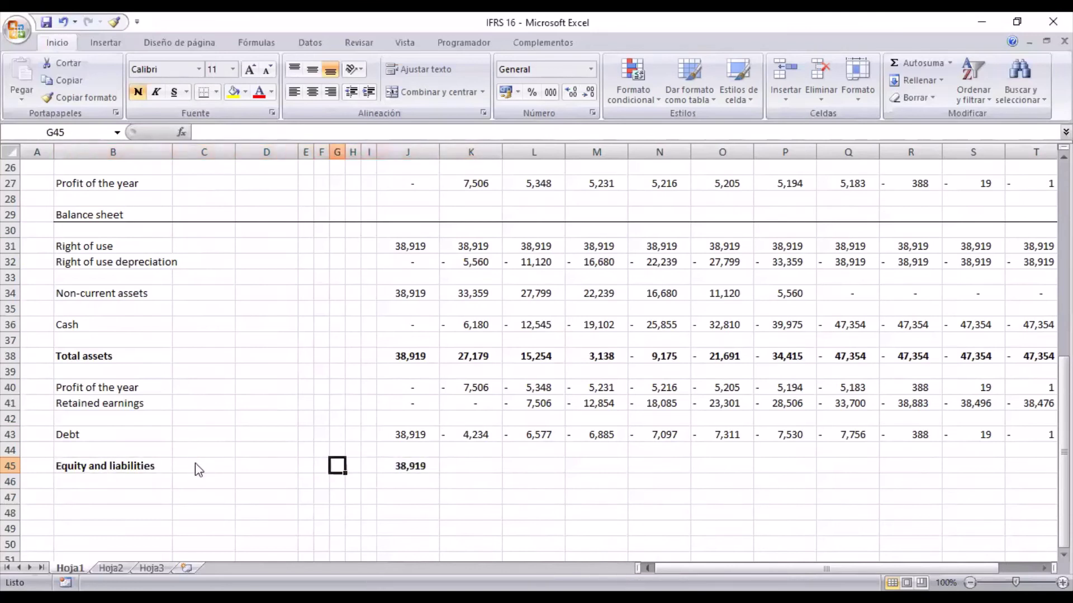
pyautogui.hotkey('ctrl', 'c')
pyautogui.press('Right')
pyautogui.hotkey('shift', 'Right')
pyautogui.hotkey('shift', 'Right')
pyautogui.hotkey('shift', 'Right')
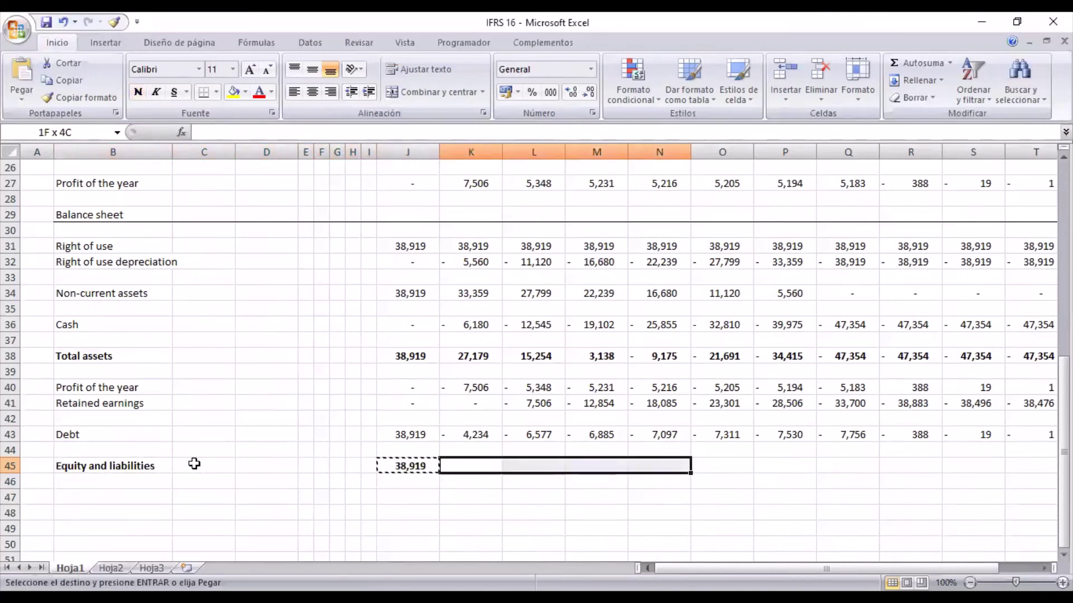
pyautogui.hotkey('shift', 'Right')
pyautogui.hotkey('shift', 'Right')
pyautogui.hotkey('shift', 'Right')
pyautogui.hotkey('shift', 'Right')
pyautogui.hotkey('shift', 'Right')
pyautogui.hotkey('shift', 'Right')
pyautogui.press('Return')
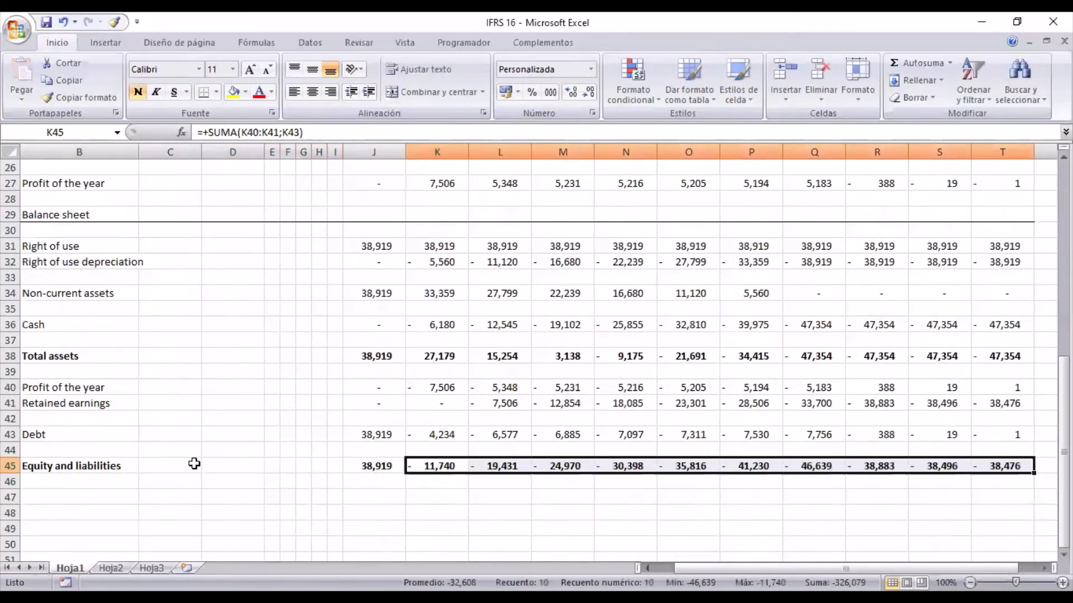
# Step: Enter a check formula in J47 that subtracts equity and liabilities in J45 from total assets in J38
pyautogui.press('Left')
pyautogui.press('Down')
pyautogui.press('Down')
pyautogui.write('+')
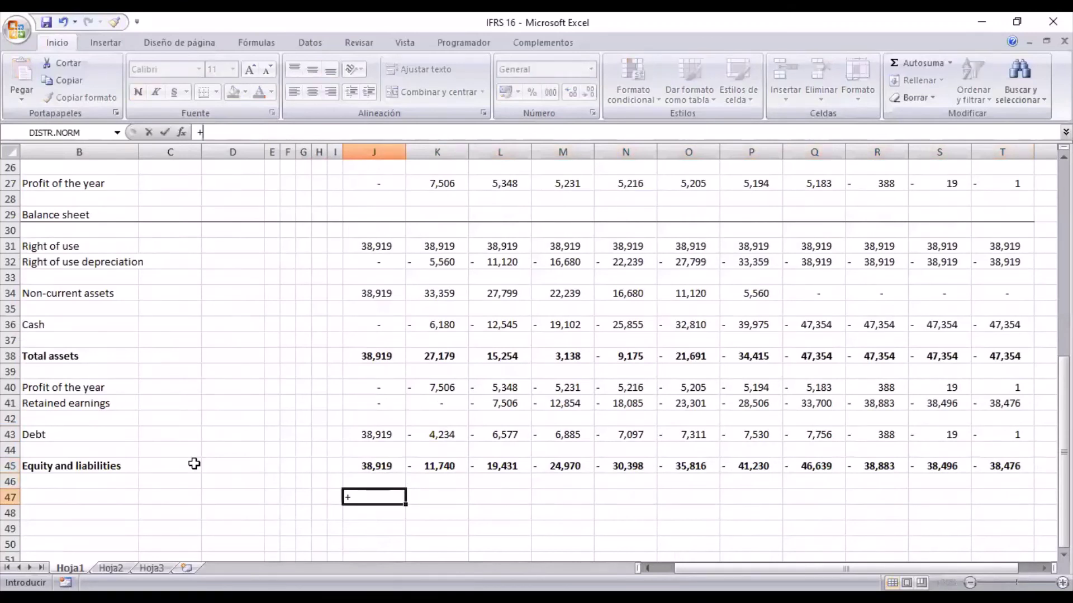
pyautogui.press('Up')
pyautogui.press('Up')
pyautogui.press('Up')
pyautogui.press('Up')
pyautogui.press('Up')
pyautogui.press('Up')
pyautogui.press('Up')
pyautogui.press('Up')
pyautogui.press('Up')
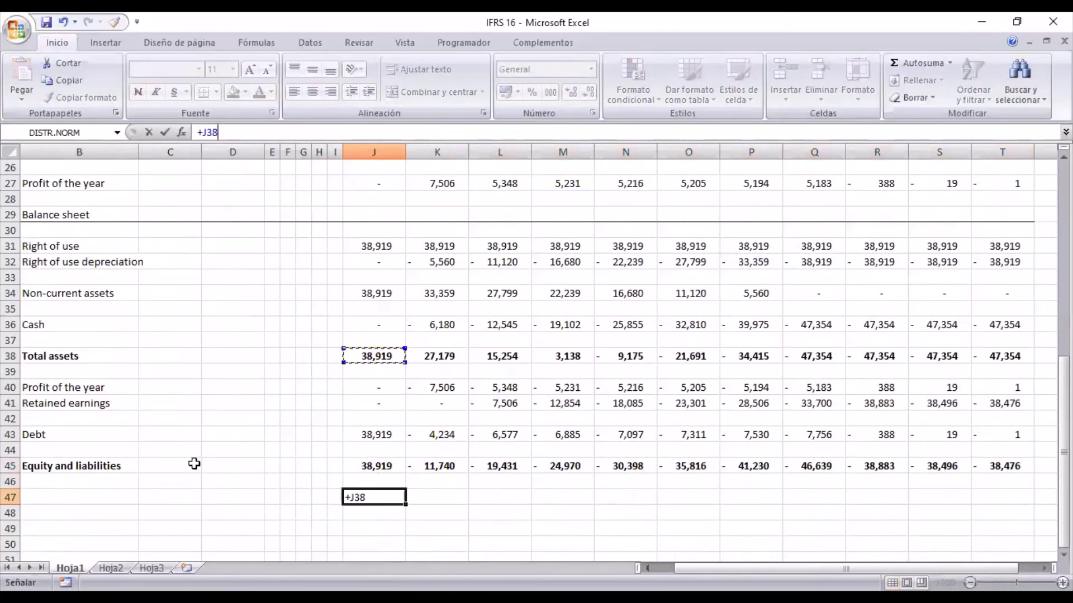
pyautogui.write('-')
pyautogui.press('Up')
pyautogui.press('Up')
pyautogui.press('Return')
pyautogui.press('Up')
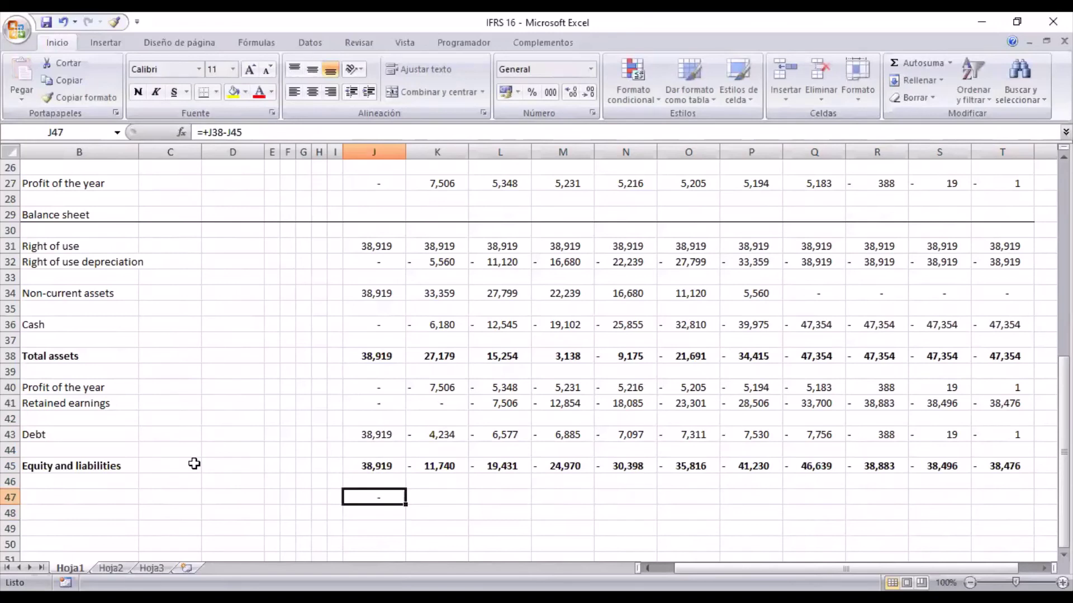
# Step: Copy the balance check formula from J47 across K47:T47
pyautogui.hotkey('ctrl', 'c')
pyautogui.hotkey('shift', 'Right')
pyautogui.hotkey('shift', 'Right')
pyautogui.hotkey('shift', 'Right')
pyautogui.hotkey('shift', 'Right')
pyautogui.hotkey('shift', 'Right')
pyautogui.hotkey('shift', 'Right')
pyautogui.hotkey('shift', 'Right')
pyautogui.hotkey('shift', 'Right')
pyautogui.hotkey('shift', 'Right')
pyautogui.hotkey('shift', 'Right')
pyautogui.hotkey('shift', 'Right')
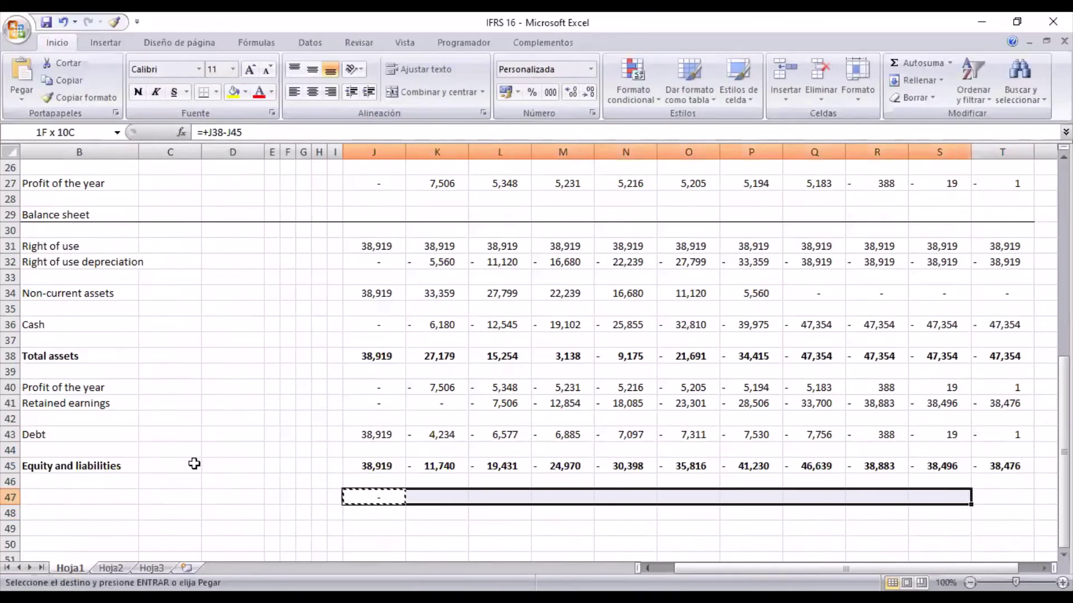
pyautogui.press('Return')
# Step: Enter the row label "Control" in B47 for the balance check
pyautogui.press('Left')
pyautogui.press('Left')
pyautogui.press('Left')
pyautogui.press('Left')
pyautogui.press('Left')
pyautogui.press('Left')
pyautogui.press('Left')
pyautogui.press('Left')
pyautogui.press('Left')
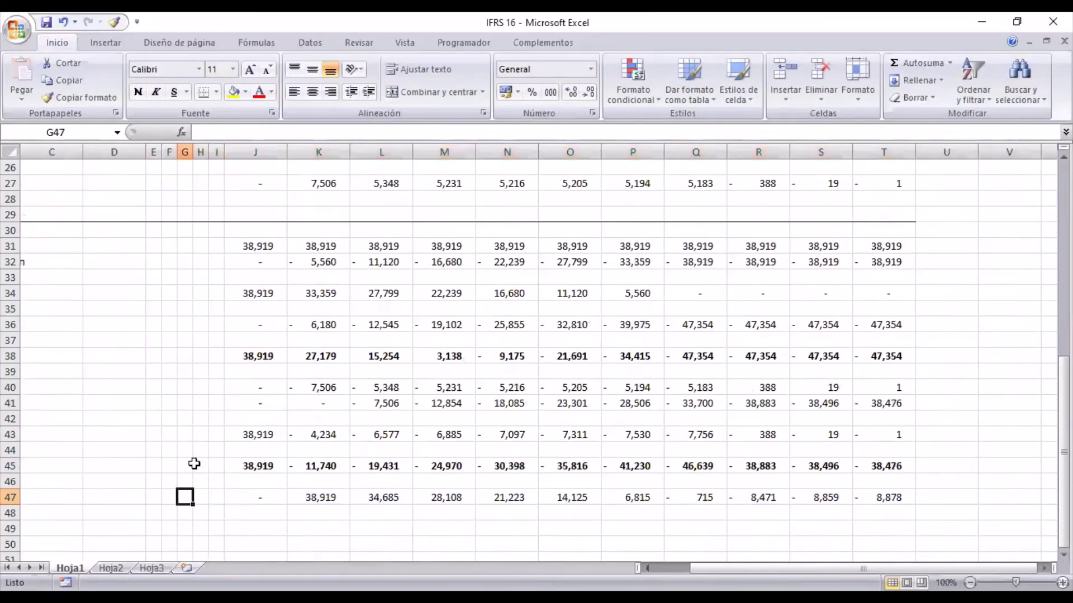
pyautogui.press('Right')
pyautogui.press('Right')
pyautogui.press('Right')
pyautogui.press('Right')
pyautogui.press('Right')
pyautogui.press('Right')
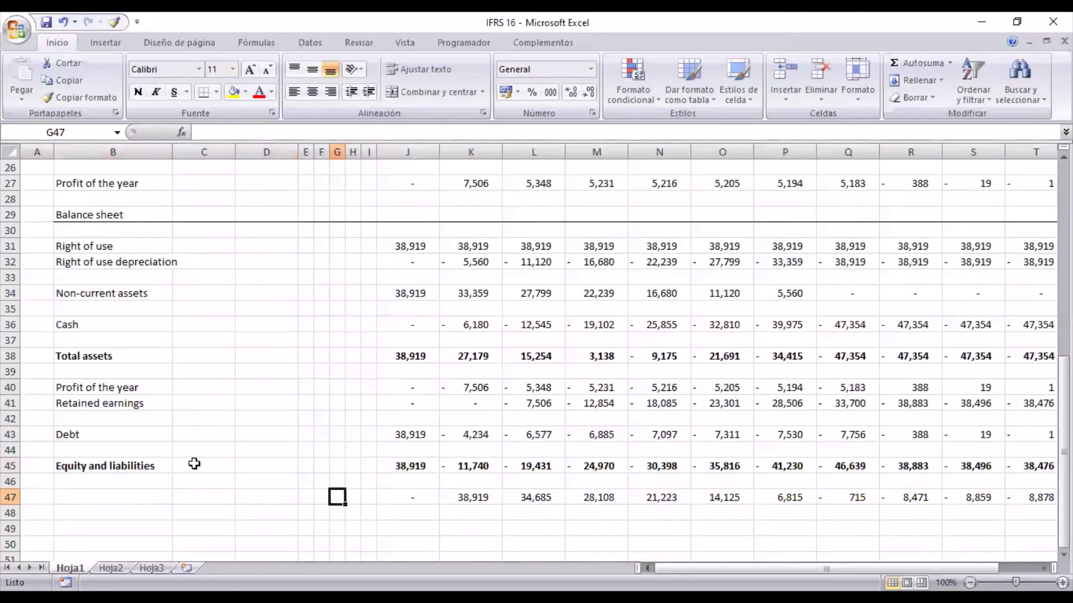
pyautogui.click(133, 498)
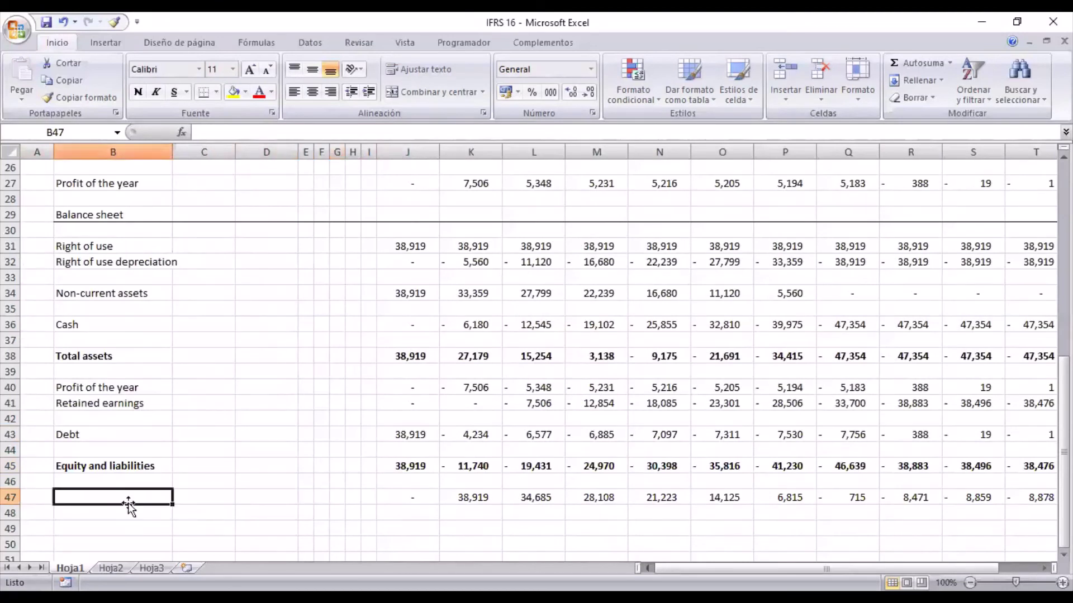
pyautogui.write('Control')
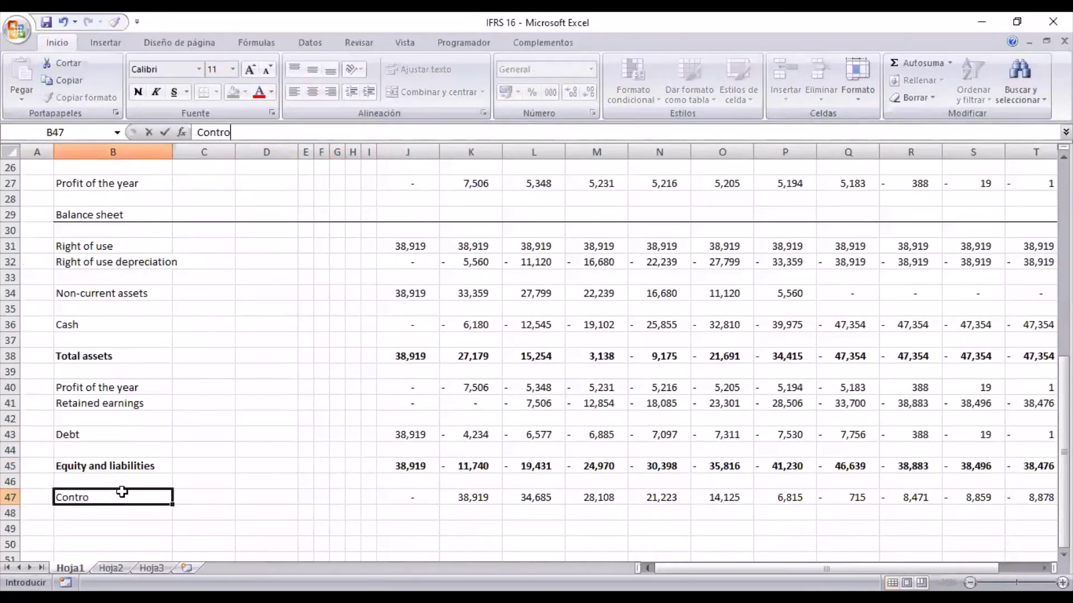
pyautogui.press('Return')
# Step: Correct the debt formula in K43 by replacing the E19 reference with the previous period's debt in J43
pyautogui.press('Up')
pyautogui.press('Right')
pyautogui.press('Right')
pyautogui.press('Right')
pyautogui.press('Right')
pyautogui.press('Right')
pyautogui.press('Right')
pyautogui.press('Right')
pyautogui.press('Right')
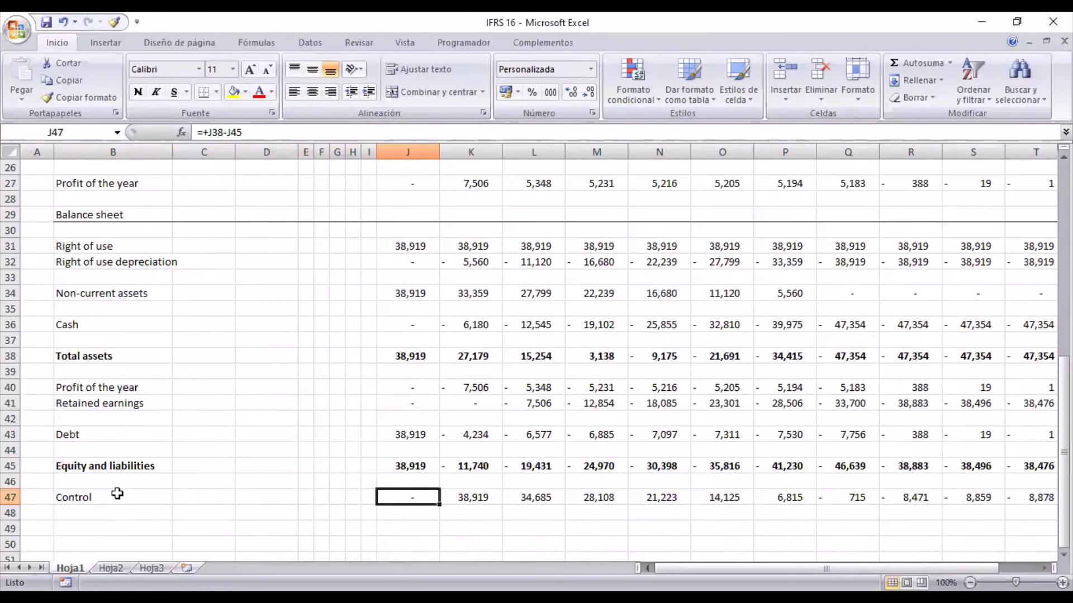
pyautogui.click(409, 432)
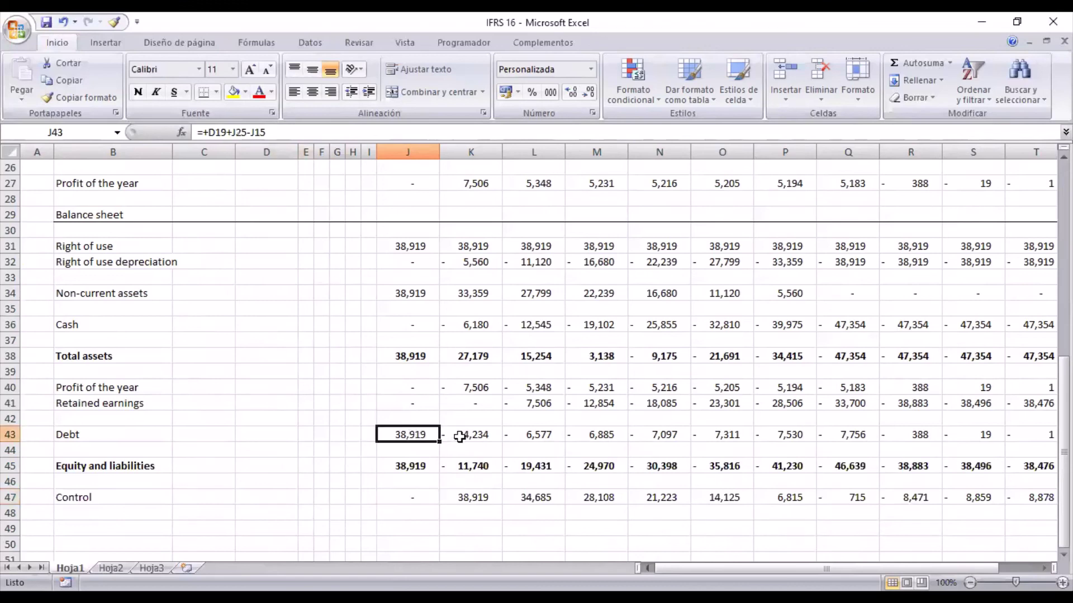
pyautogui.click(459, 437)
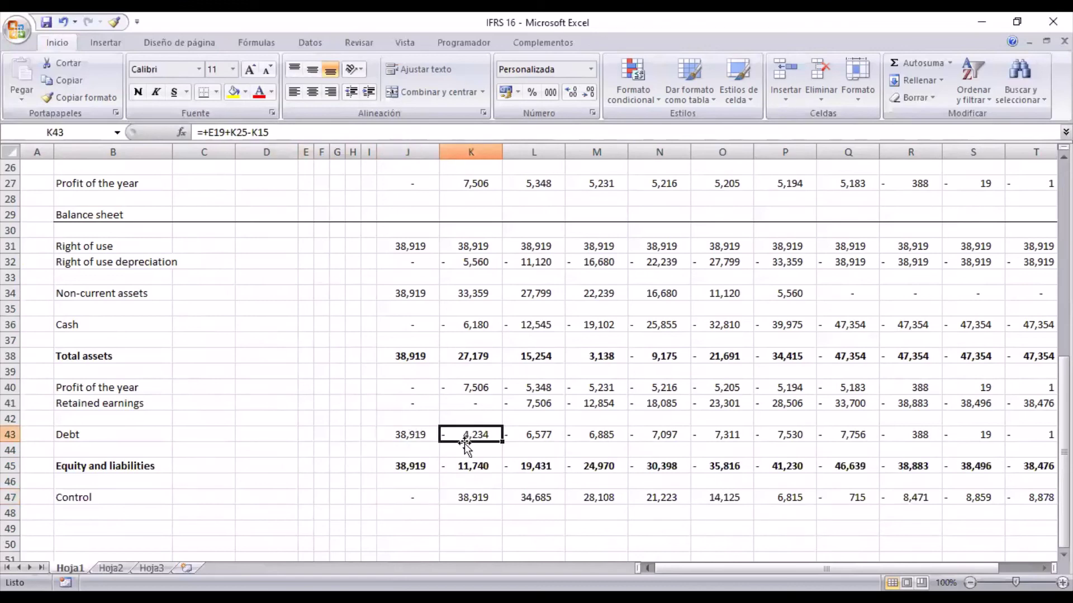
pyautogui.doubleClick(464, 436)
pyautogui.scroll(5, 450, 427)
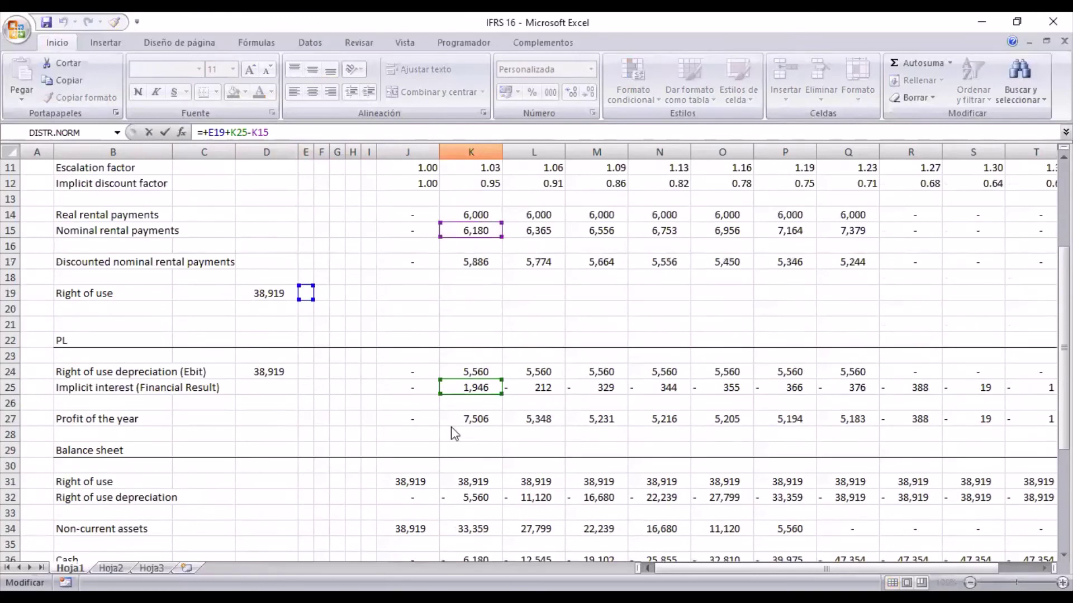
pyautogui.scroll(-5, 450, 426)
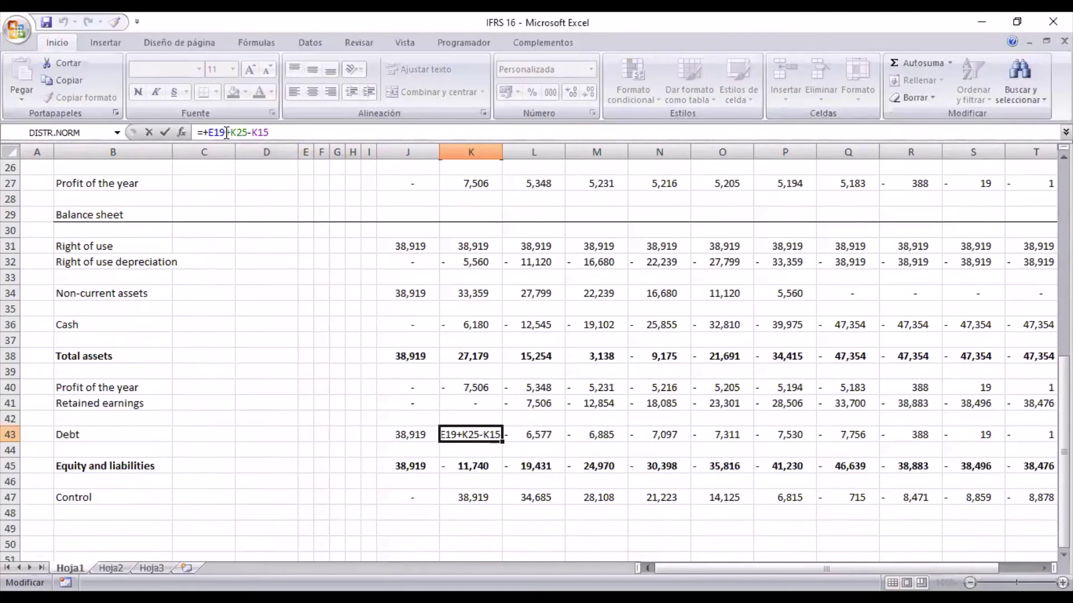
pyautogui.moveTo(225, 133); pyautogui.dragTo(208, 133)
pyautogui.click(424, 430)
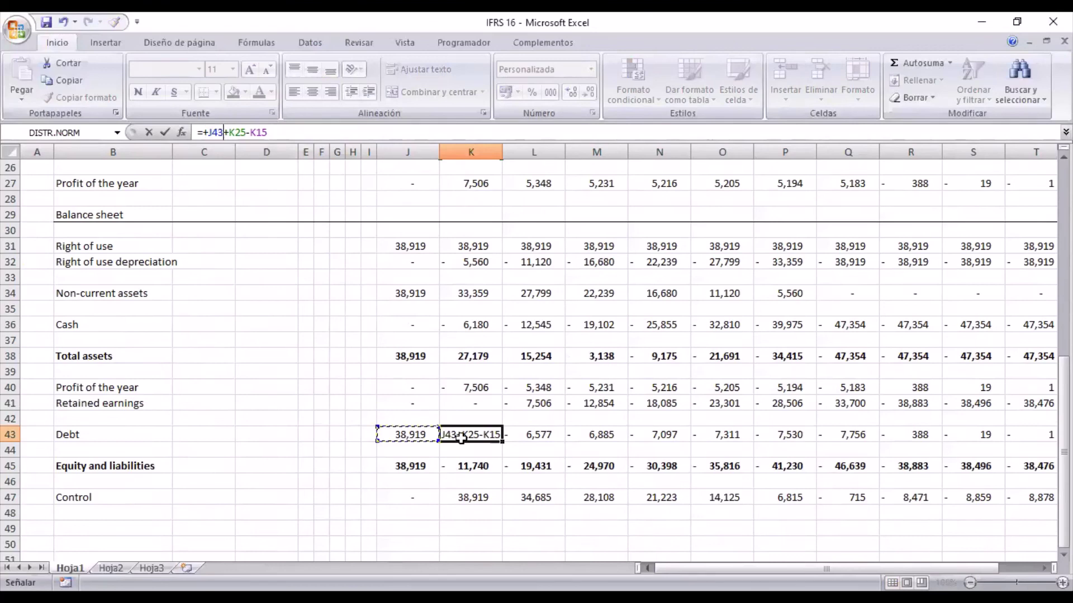
pyautogui.press('Return')
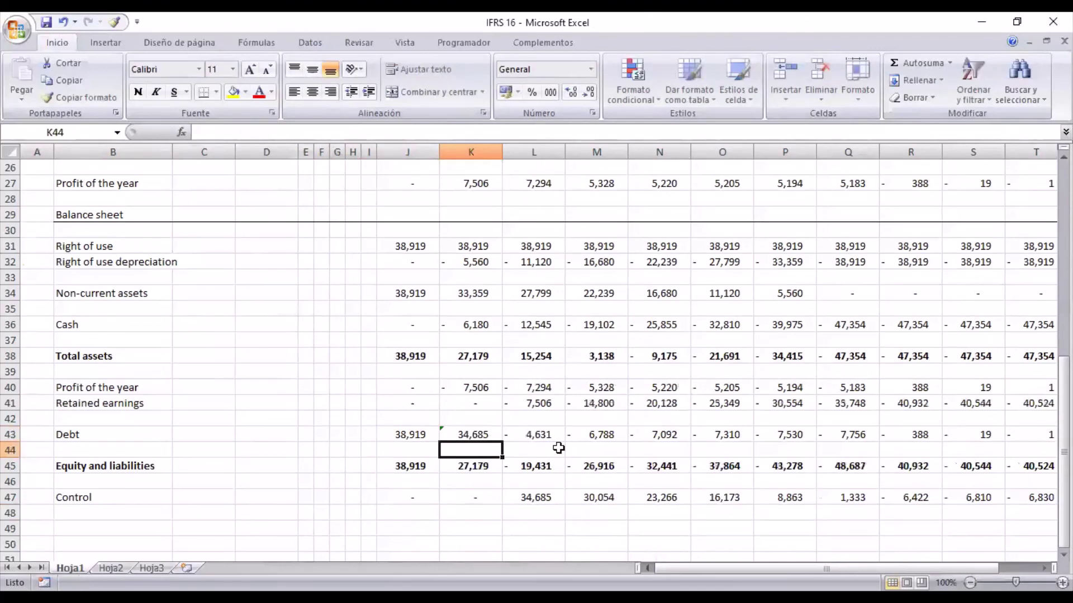
# Step: Copy the corrected debt formula from K43 across L43:T43
pyautogui.hotkey('ctrl', 'c')
pyautogui.hotkey('ctrl', 'shift', 'Right')
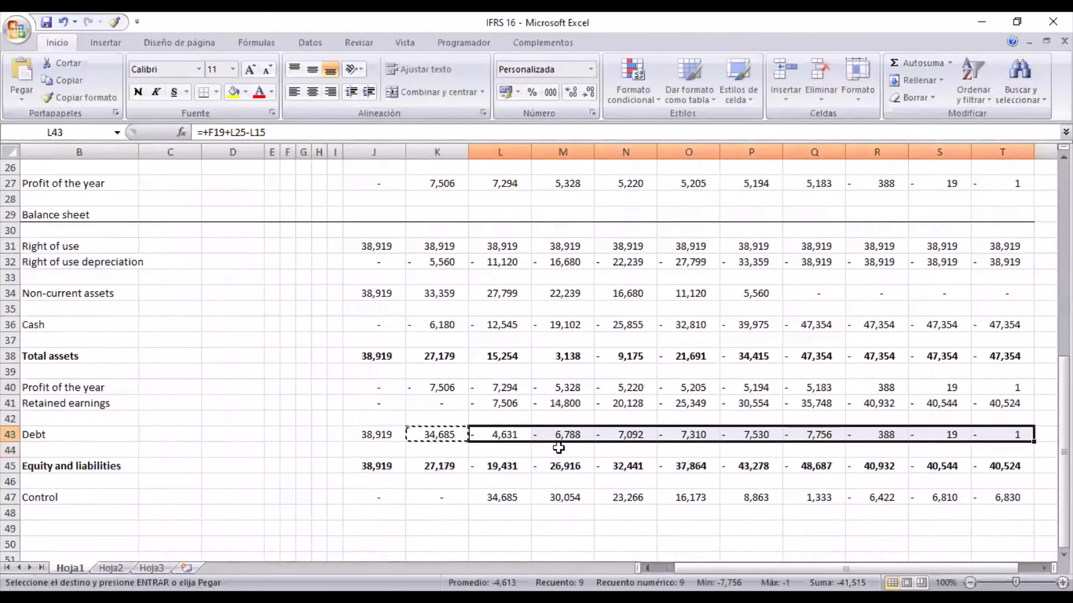
pyautogui.press('Return')
pyautogui.hotkey('ctrl', 'Left')
pyautogui.hotkey('ctrl', 'Left')
pyautogui.hscroll(-1, 558, 447)
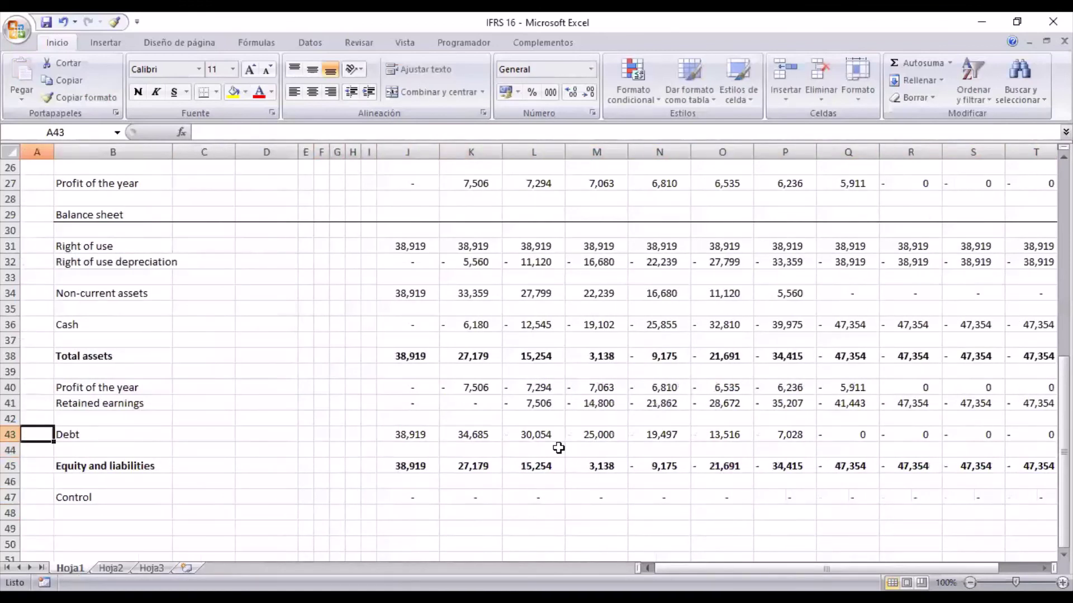
# Step: Review the opening debt formula in J43 and the model's rental payments, PL, balance sheet and control row
pyautogui.click(453, 435)
pyautogui.press('Left')
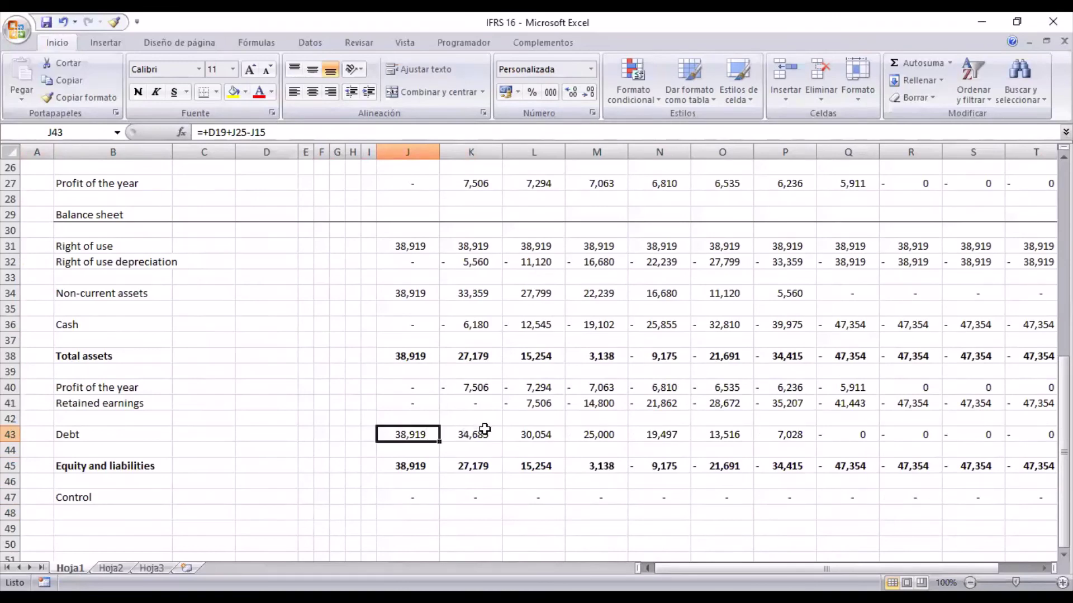
pyautogui.scroll(4, 484, 429)
pyautogui.scroll(5, 484, 429)
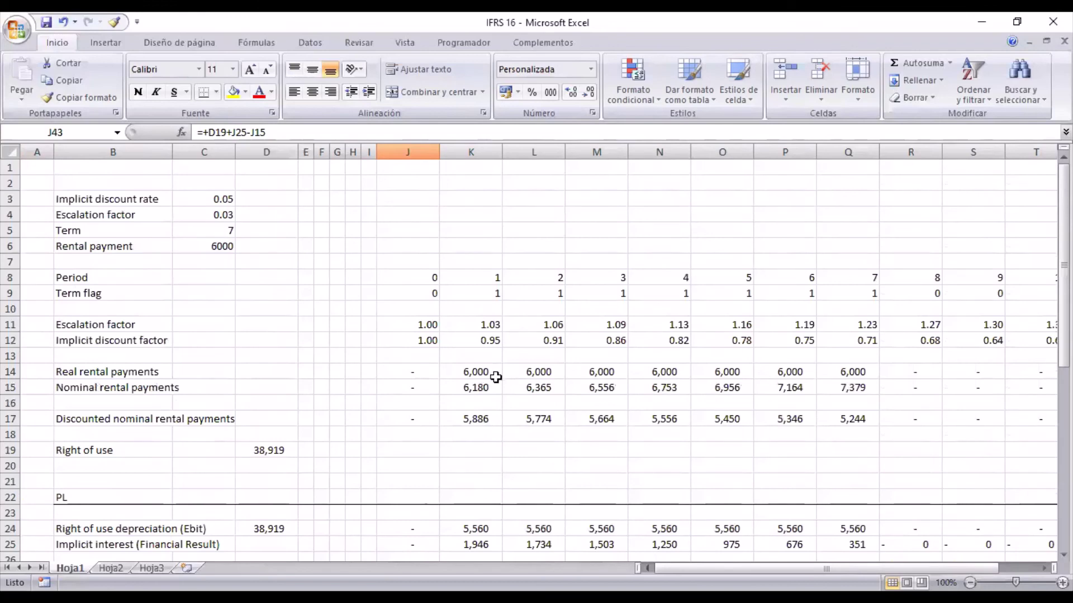
pyautogui.scroll(-1, 497, 381)
pyautogui.scroll(-6, 599, 418)
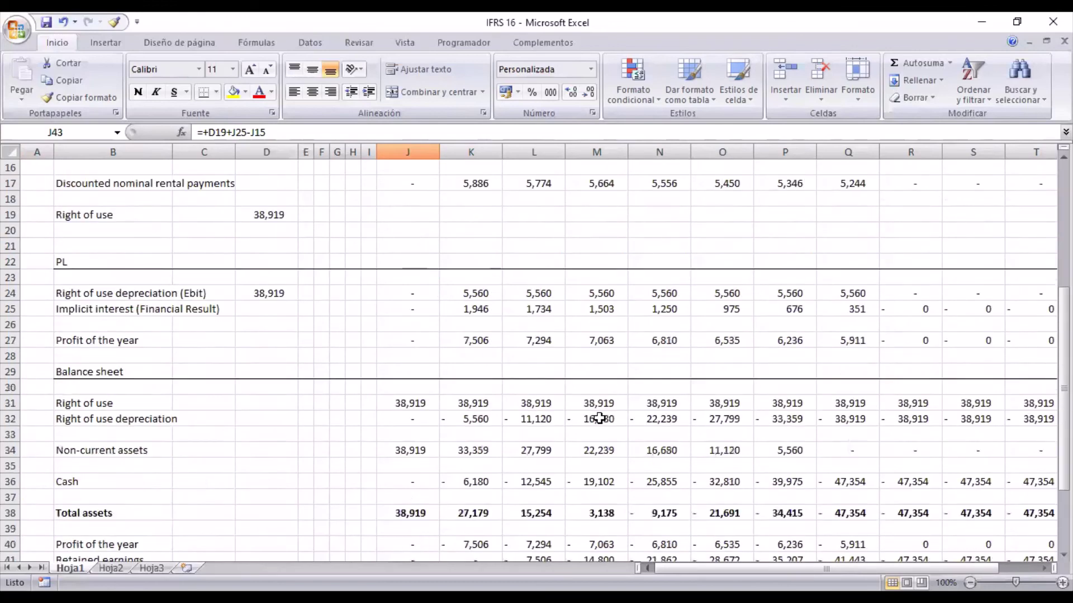
pyautogui.scroll(-1, 598, 418)
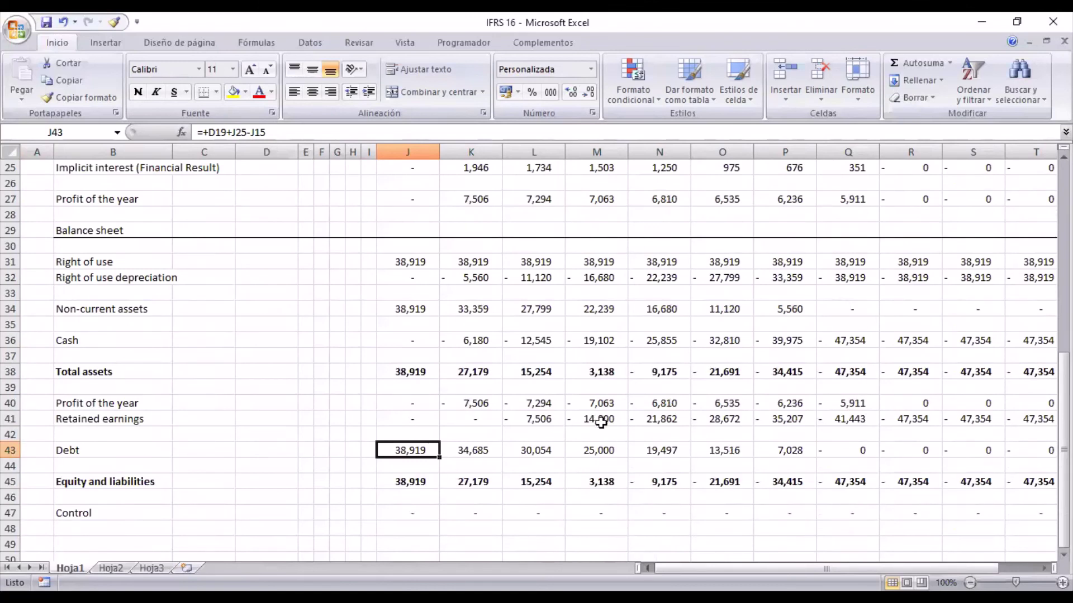
pyautogui.scroll(-1, 600, 426)
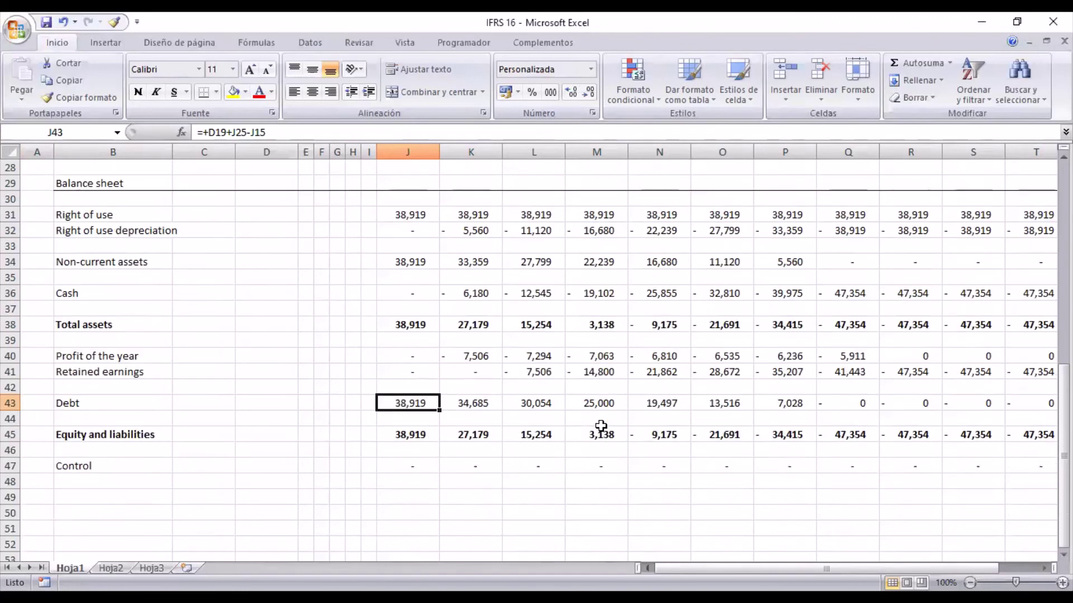
pyautogui.scroll(8, 601, 426)
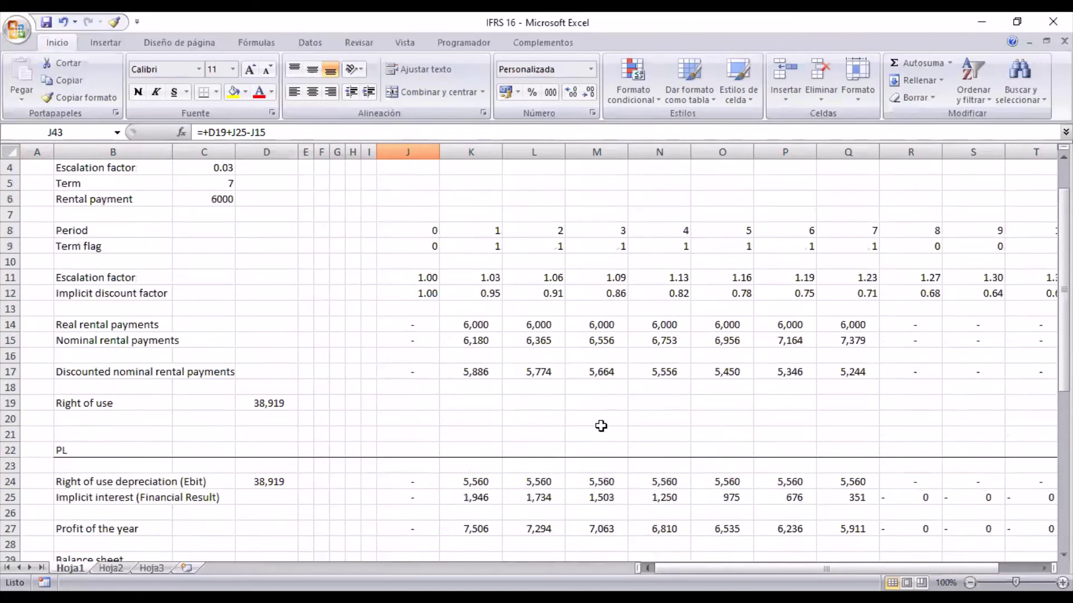